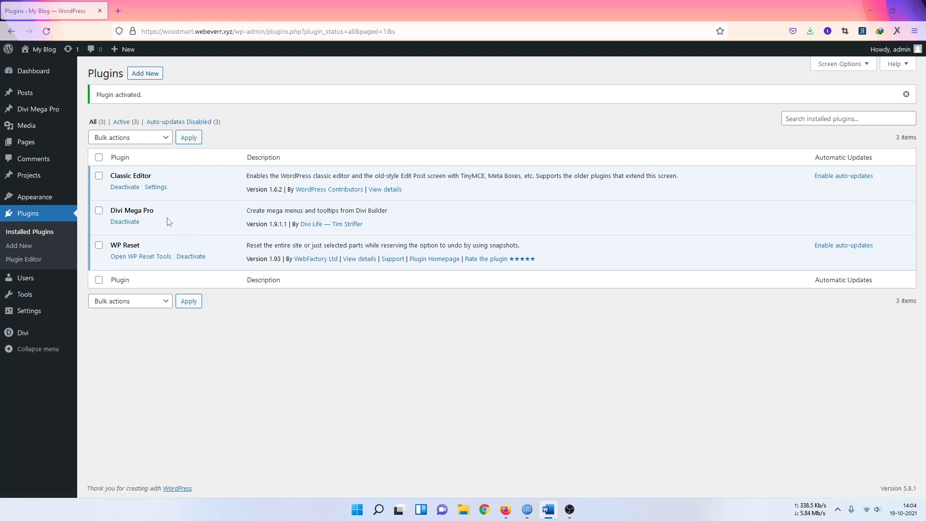
# - Open the Divi Theme Builder from the installed plugins page
pyautogui.moveTo(113, 211); pyautogui.dragTo(154, 225)
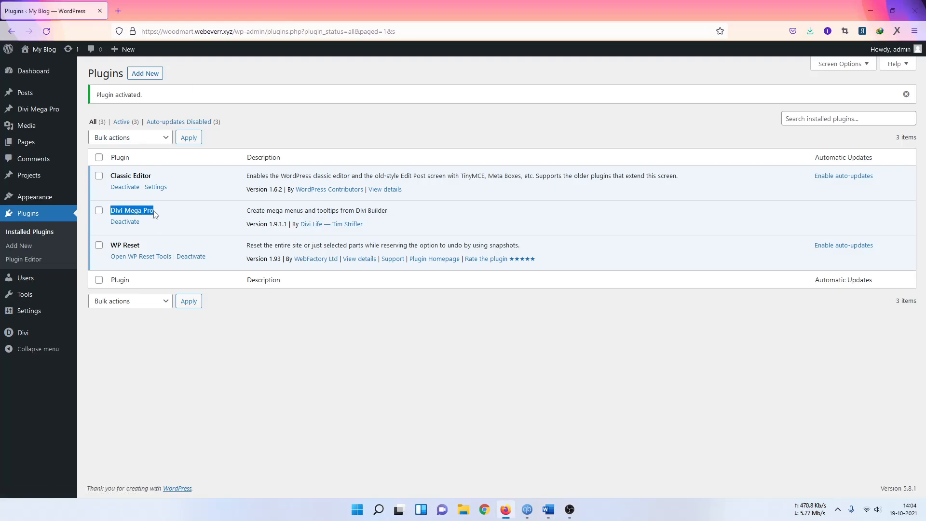
pyautogui.click(156, 214)
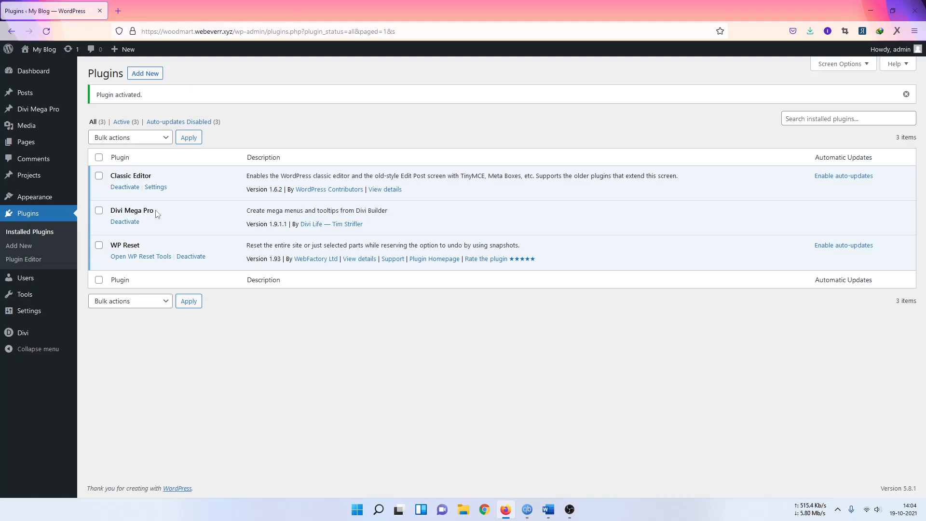
pyautogui.moveTo(17, 337)
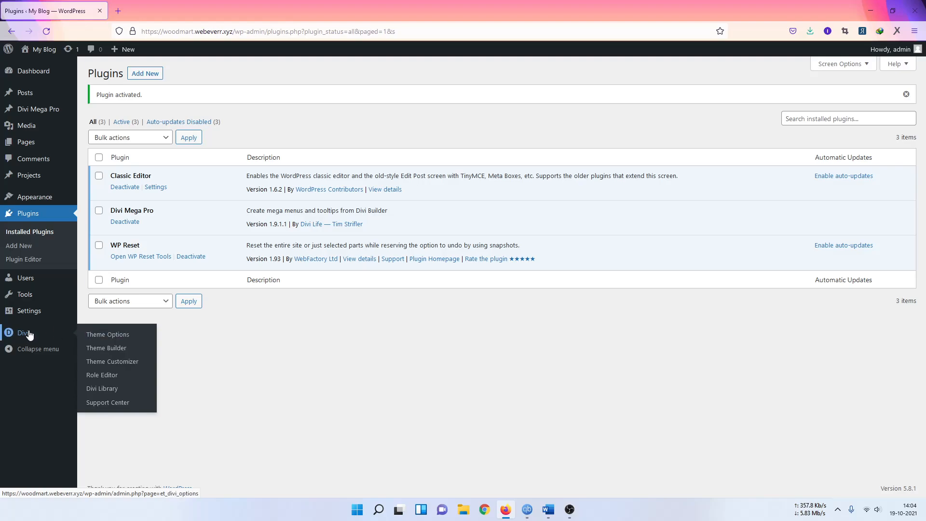
pyautogui.click(107, 348)
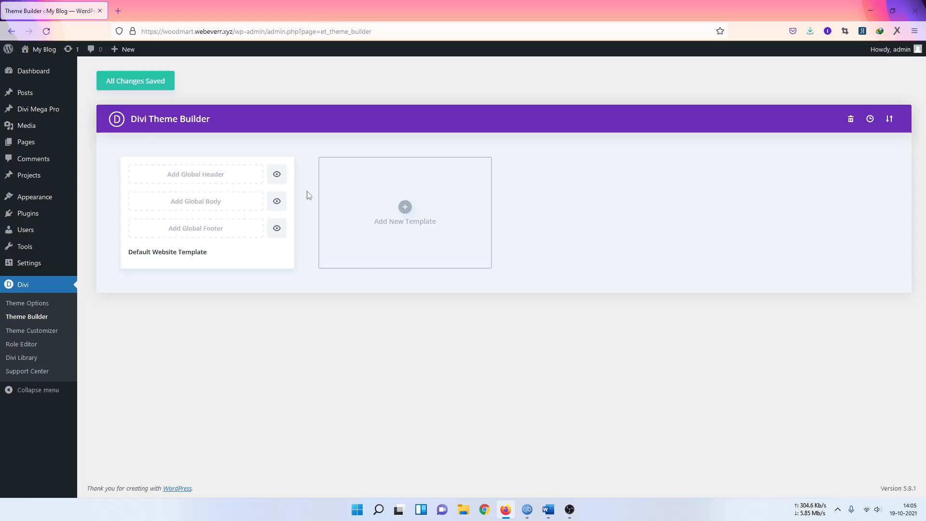
# - Examine the page, post, archive, Divi Mega Pro, project and other assignment options for a new template, then close its settings without creating it
pyautogui.click(405, 207)
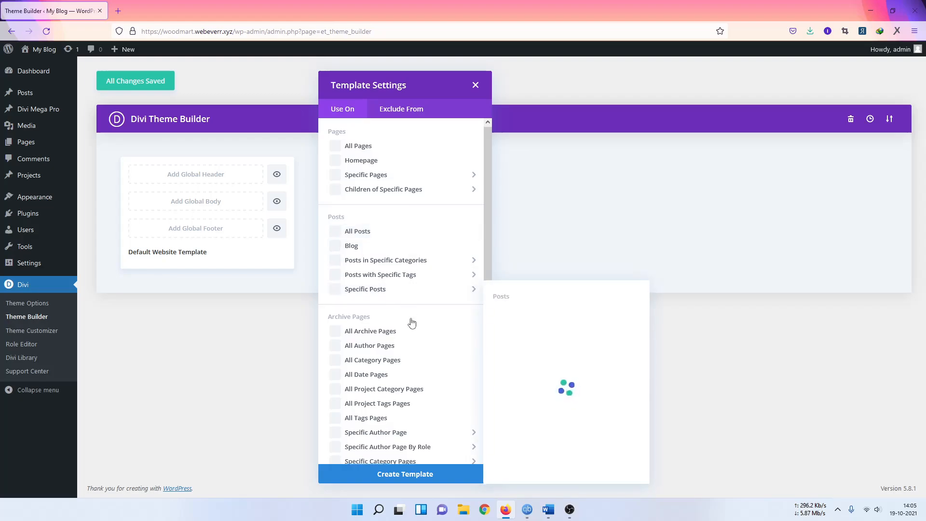
pyautogui.scroll(-1, 408, 305)
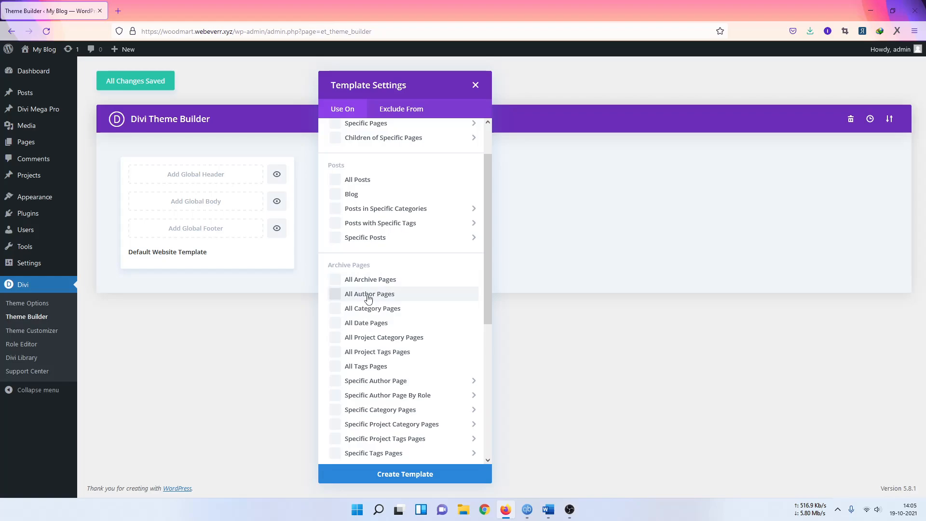
pyautogui.scroll(-2, 373, 370)
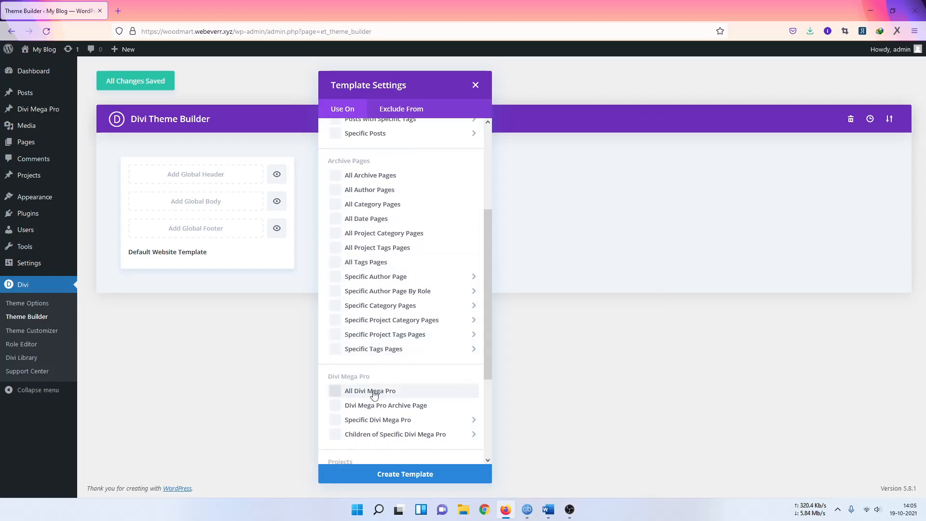
pyautogui.scroll(-2, 371, 392)
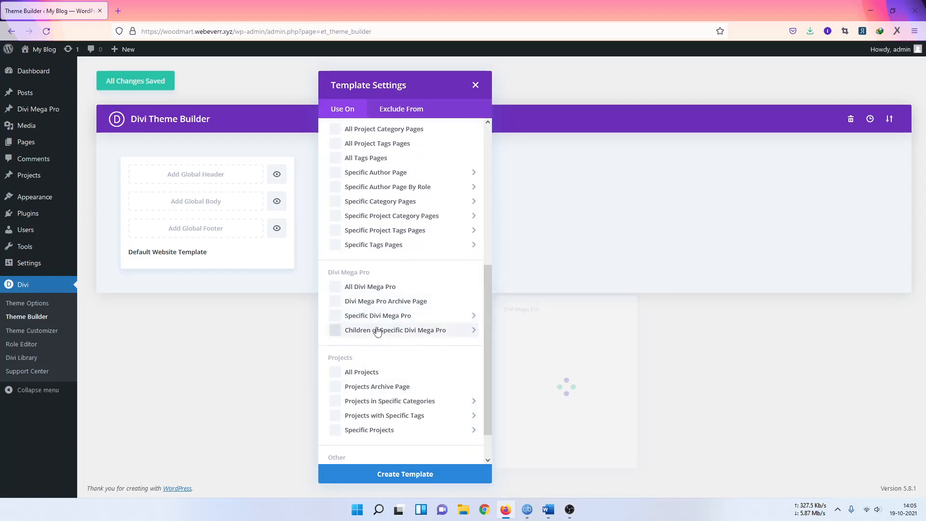
pyautogui.moveTo(379, 316)
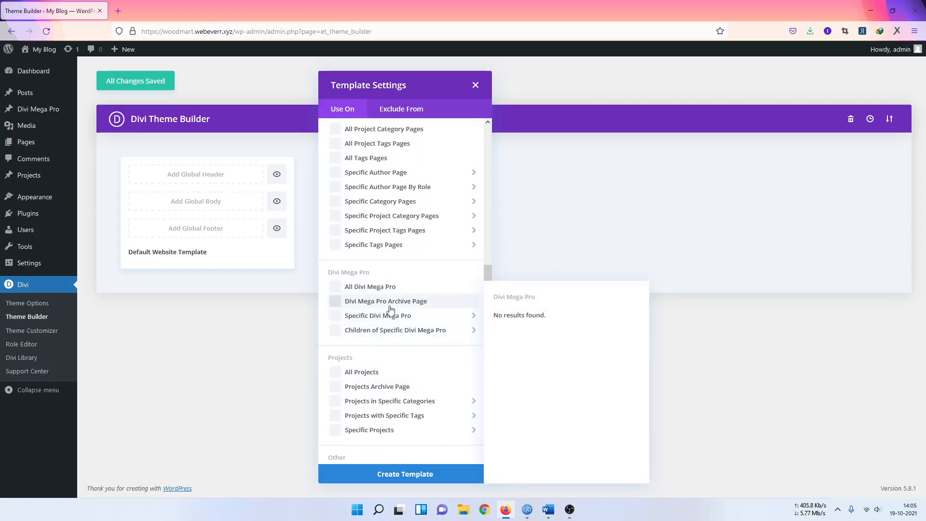
pyautogui.scroll(-1, 391, 310)
pyautogui.scroll(-1, 391, 310)
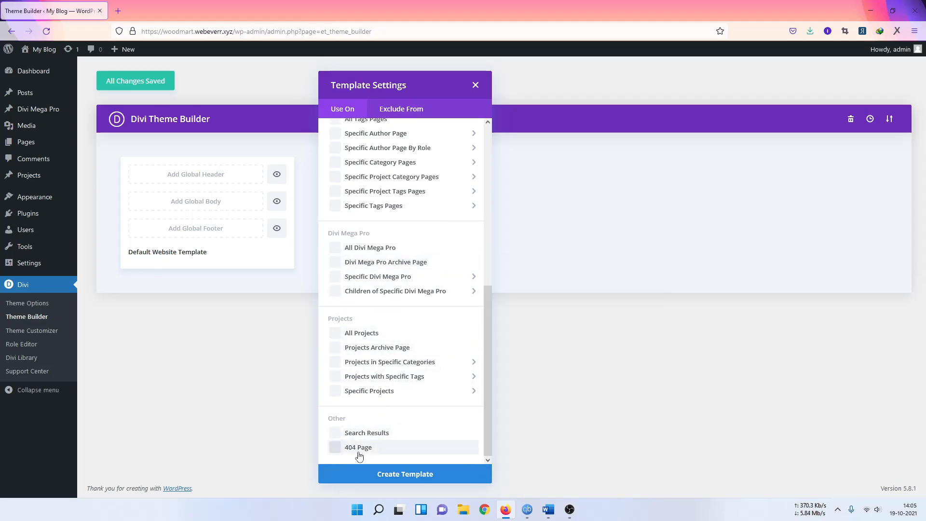
pyautogui.scroll(10, 359, 455)
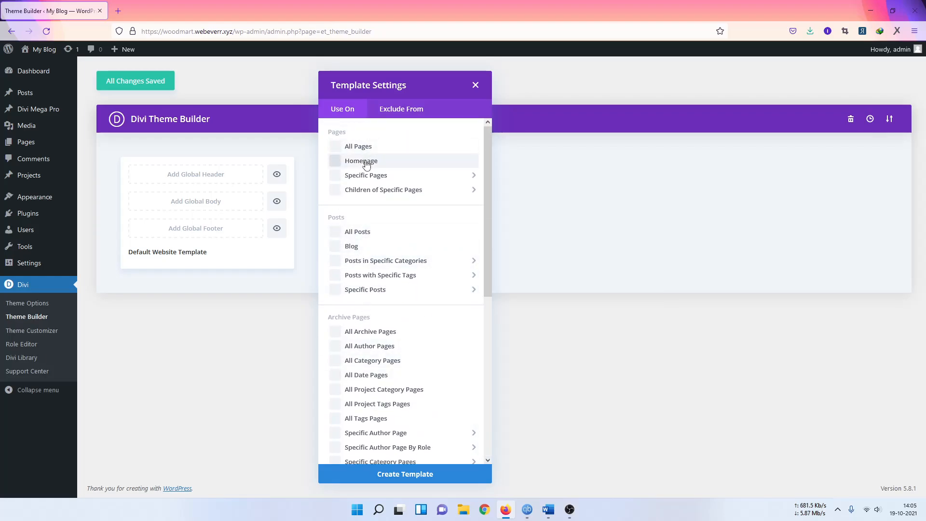
pyautogui.moveTo(378, 175)
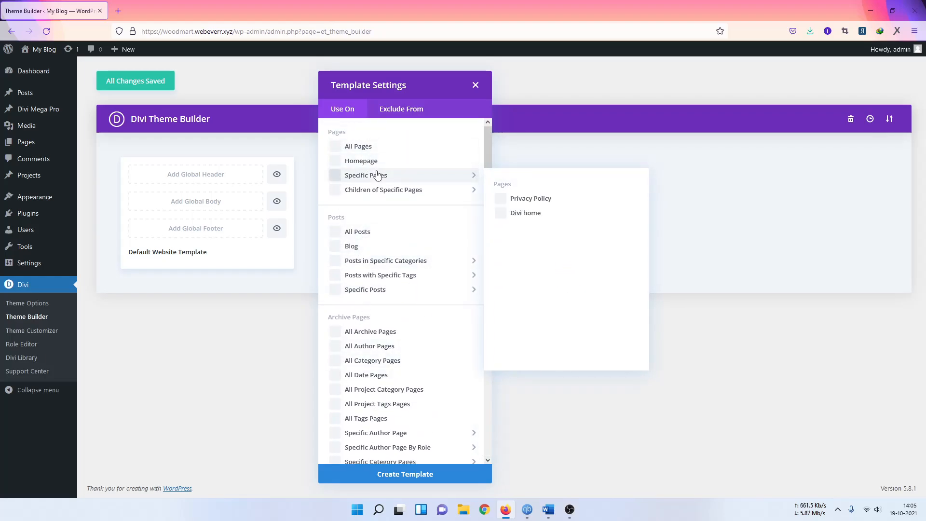
pyautogui.moveTo(399, 188)
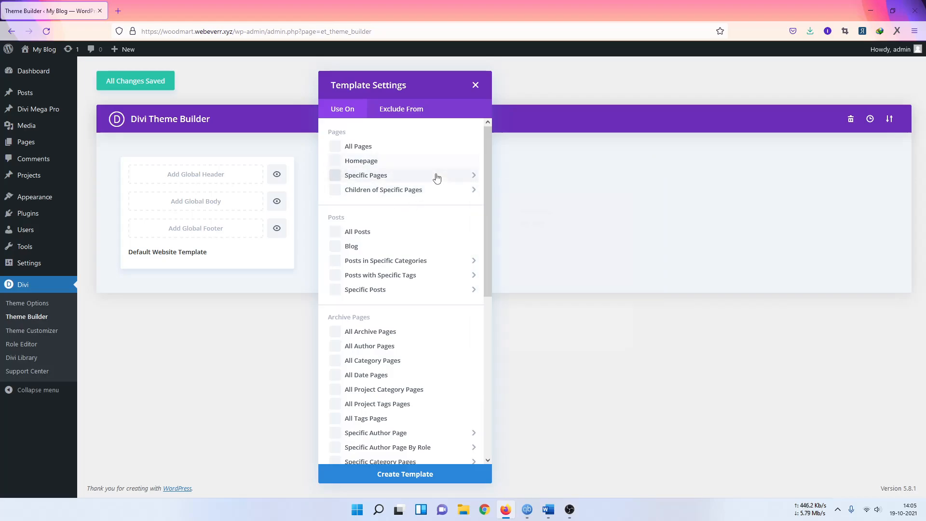
pyautogui.moveTo(434, 175)
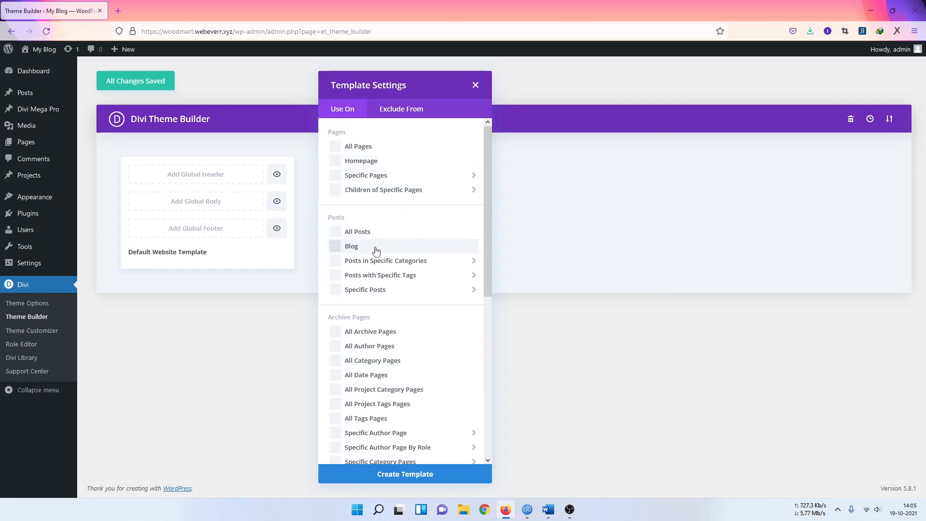
pyautogui.scroll(-2, 387, 345)
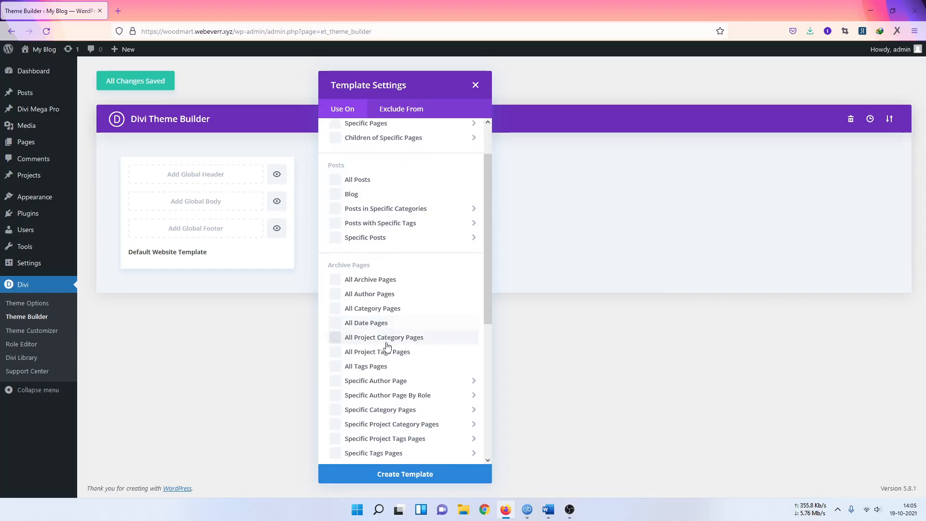
pyautogui.scroll(-4, 387, 345)
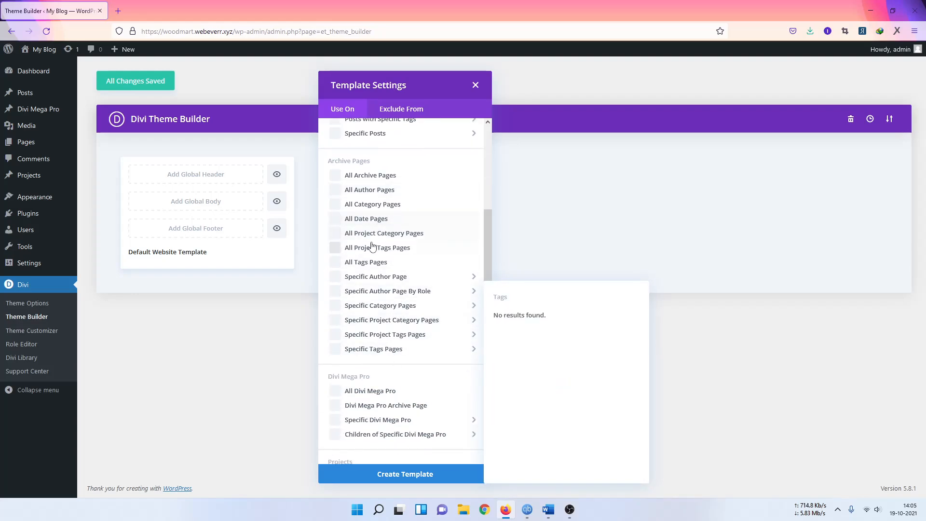
pyautogui.scroll(-5, 374, 261)
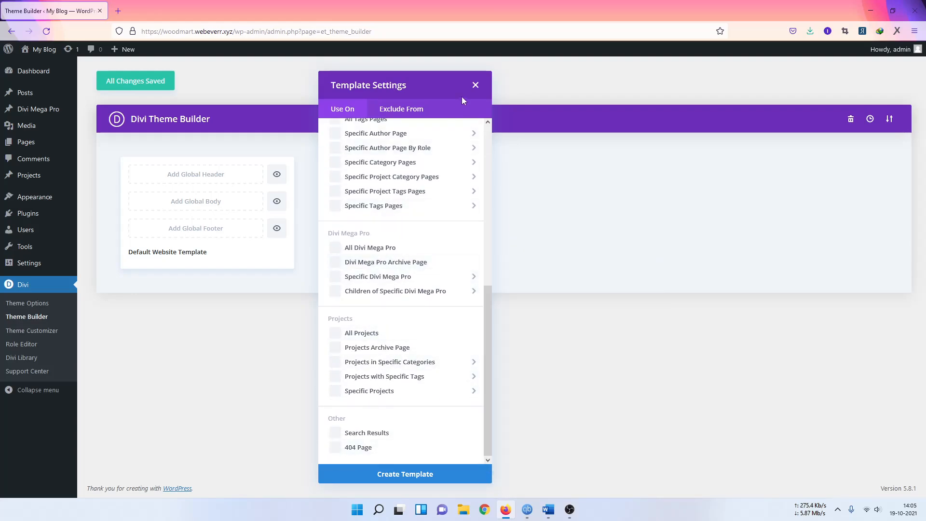
pyautogui.click(475, 85)
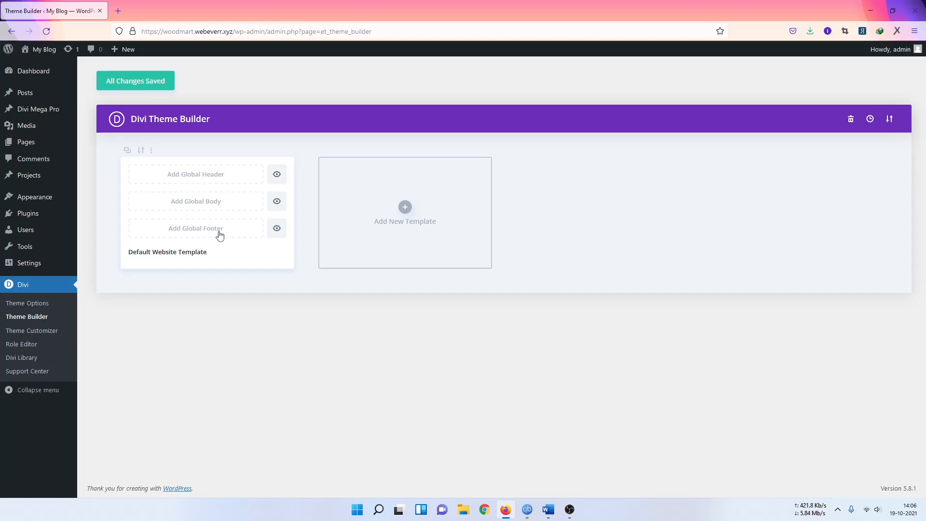
# - Start a global header from scratch for the Default Website Template and insert a row with three equal columns
pyautogui.click(186, 175)
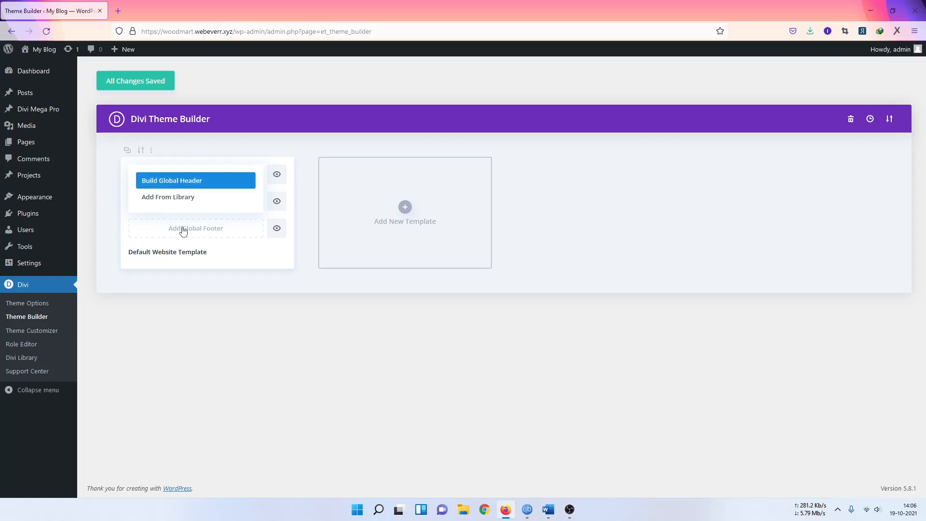
pyautogui.click(167, 182)
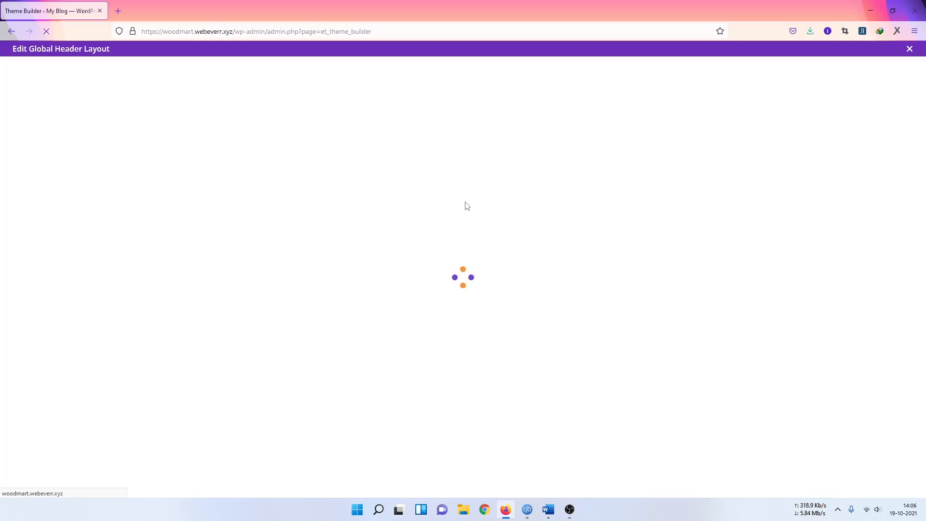
pyautogui.click(570, 510)
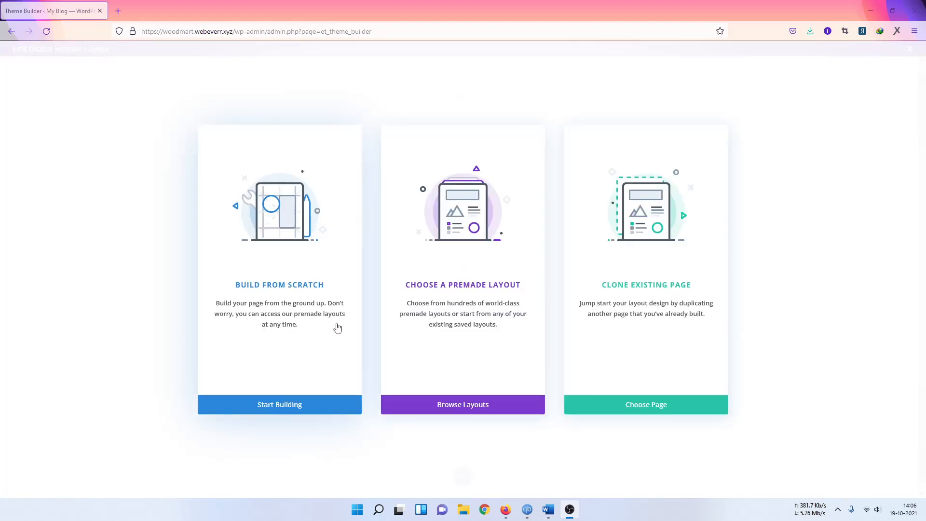
pyautogui.click(267, 273)
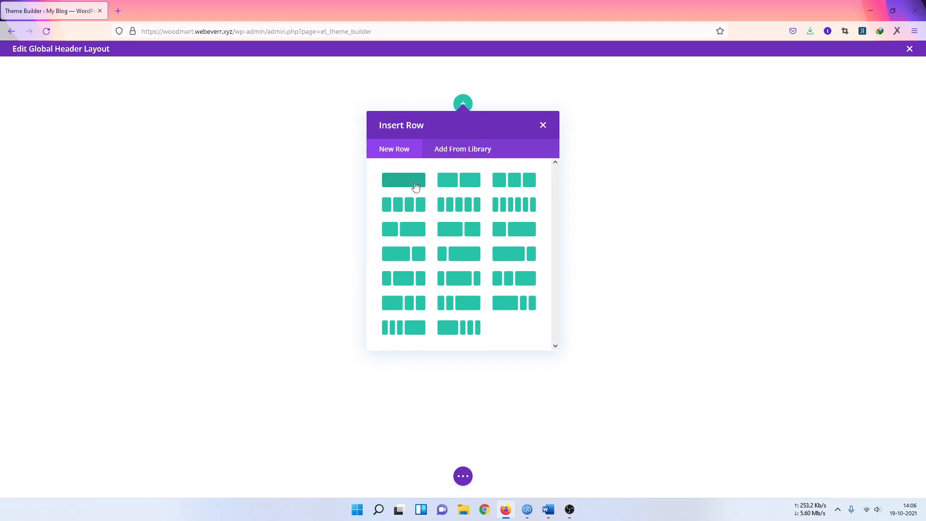
pyautogui.click(504, 184)
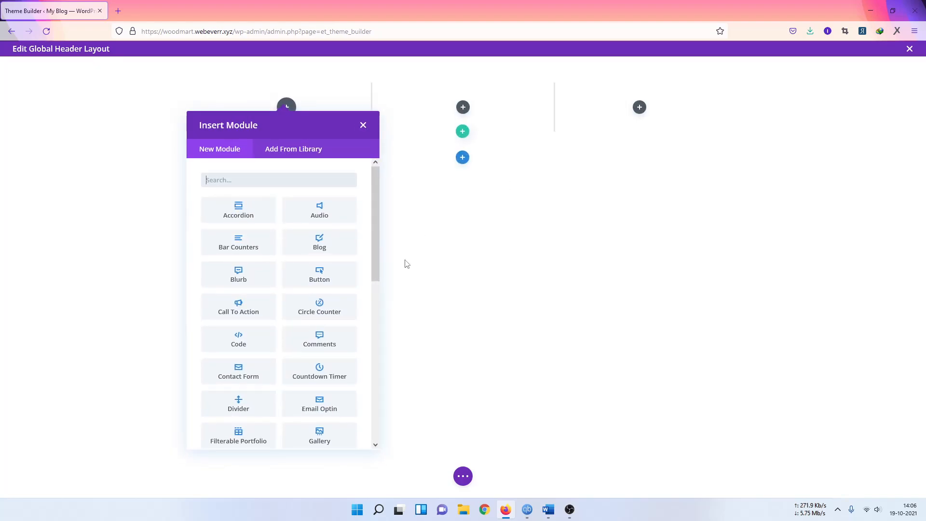
pyautogui.click(260, 188)
pyautogui.write('logo')
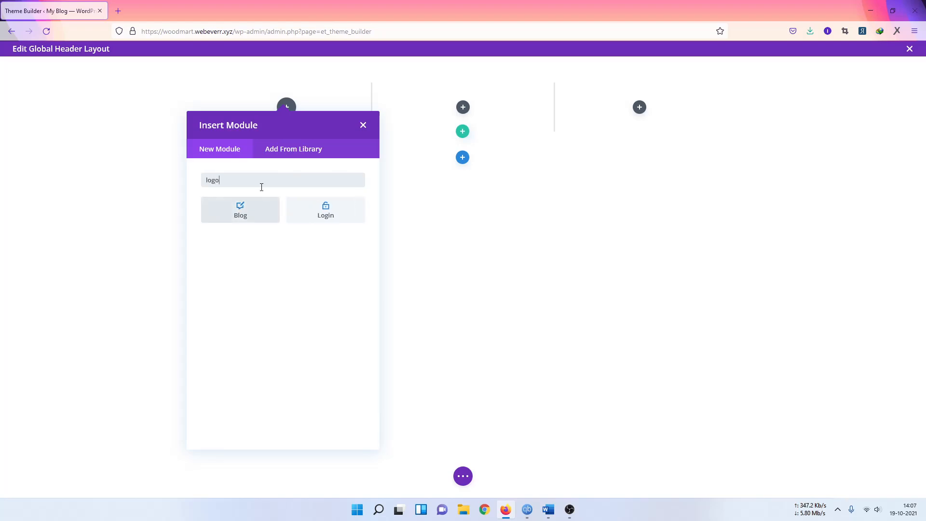
pyautogui.press('BackSpace')
pyautogui.press('BackSpace')
pyautogui.press('BackSpace')
pyautogui.press('BackSpace')
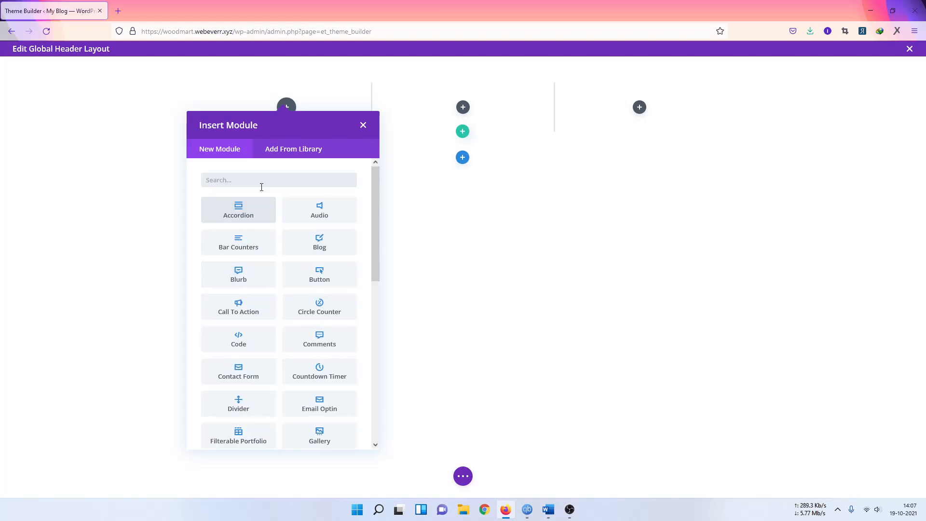
# - Find the Image module and insert it into the first column of the header row
pyautogui.write('image')
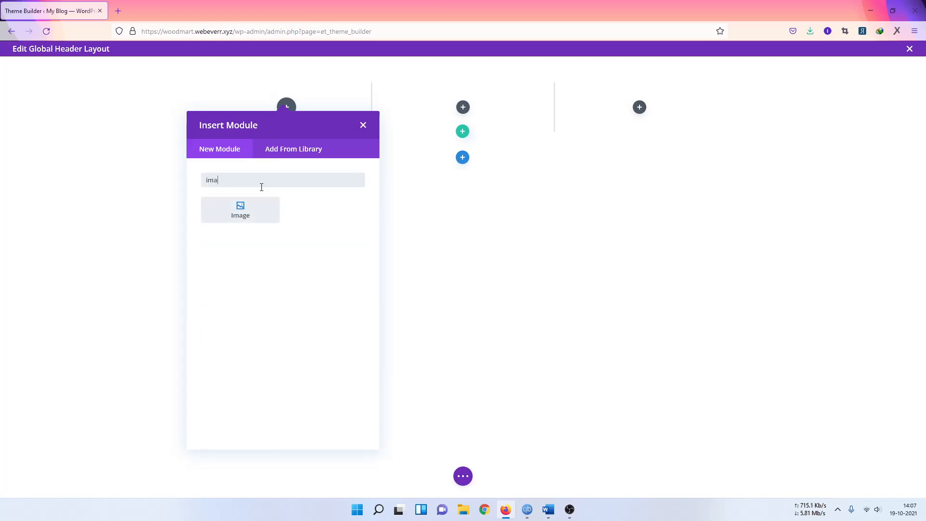
pyautogui.click(239, 210)
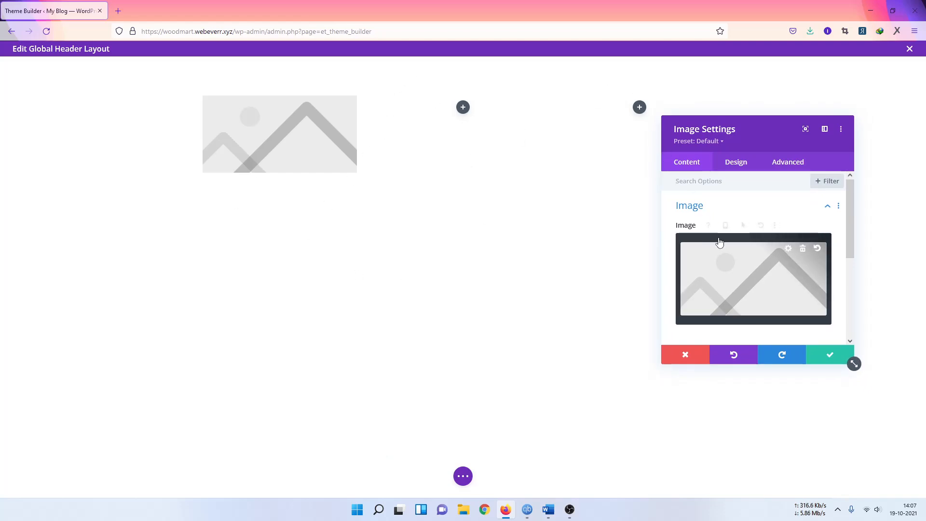
# - Start uploading a file for the header's image module and browse to the Downloads folder on the Project (F:) drive
pyautogui.scroll(-1, 733, 243)
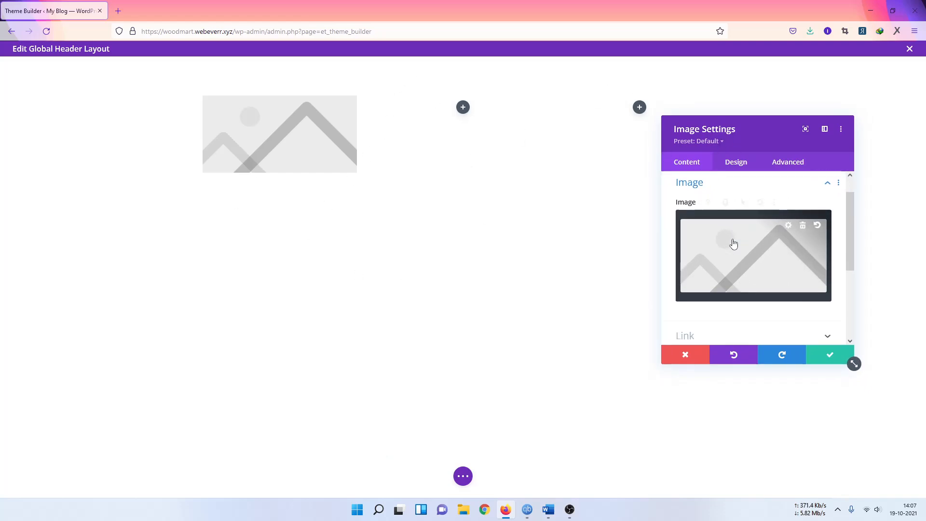
pyautogui.scroll(-1, 733, 244)
pyautogui.scroll(3, 730, 211)
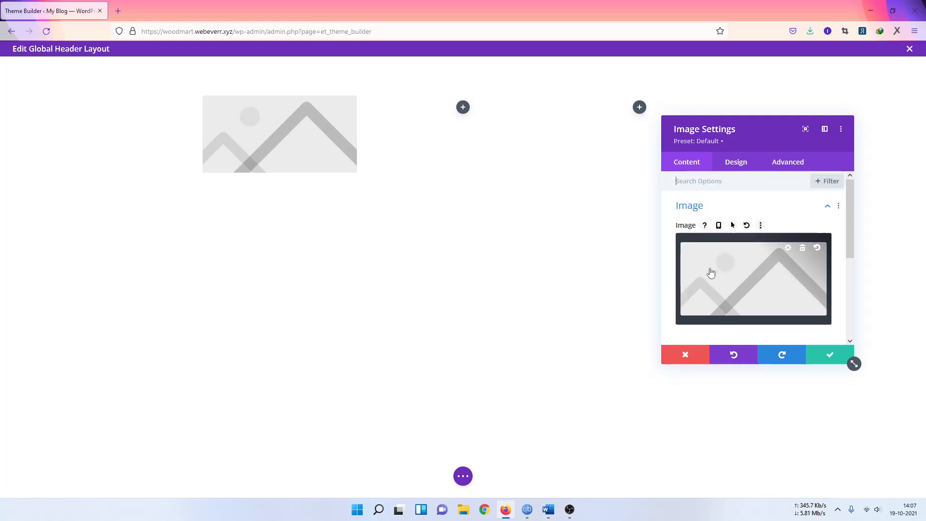
pyautogui.scroll(-2, 700, 244)
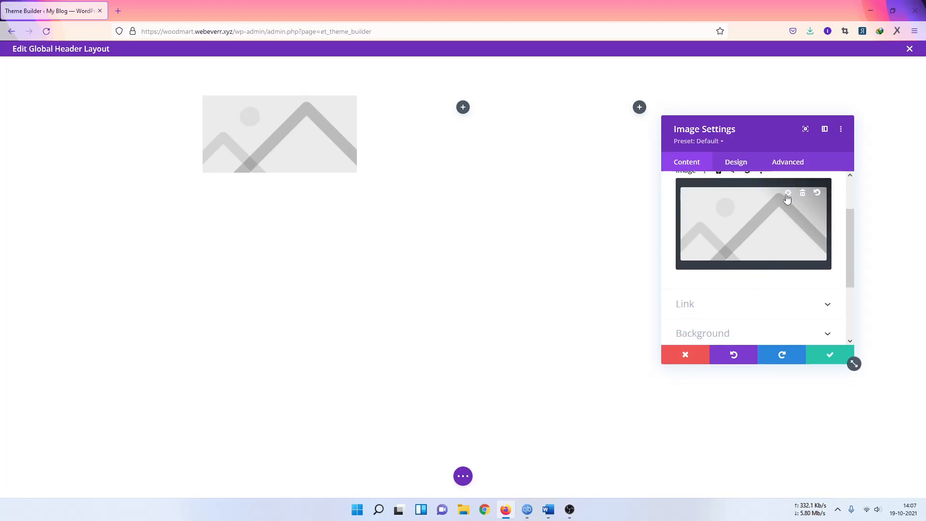
pyautogui.click(787, 199)
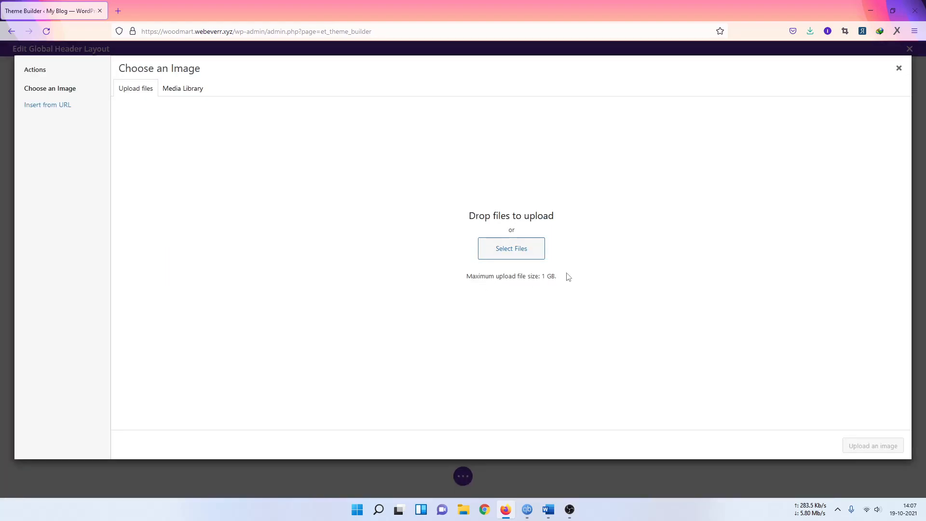
pyautogui.click(488, 247)
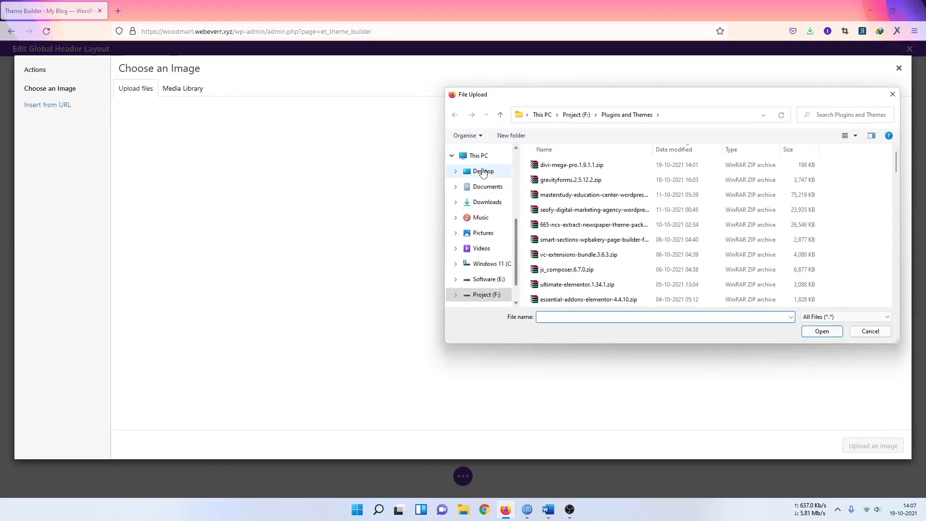
pyautogui.click(481, 205)
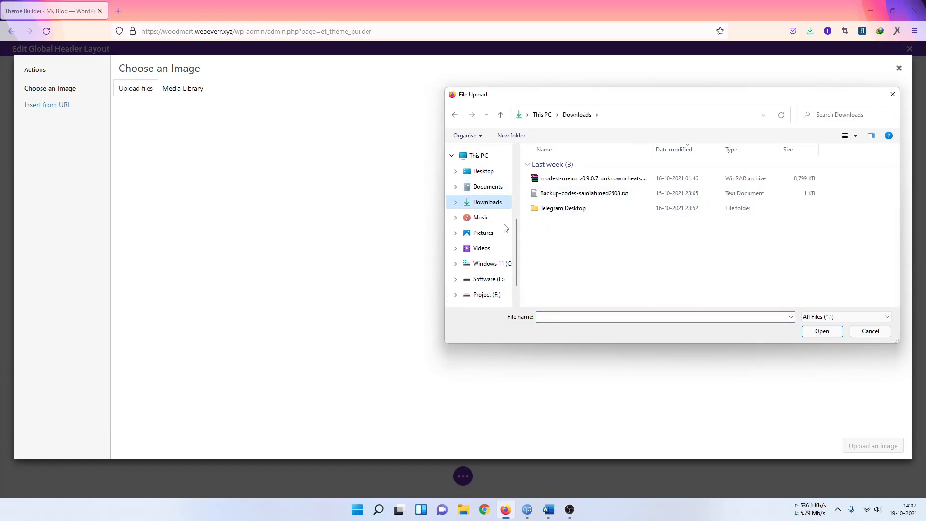
pyautogui.scroll(-1, 497, 284)
pyautogui.click(484, 275)
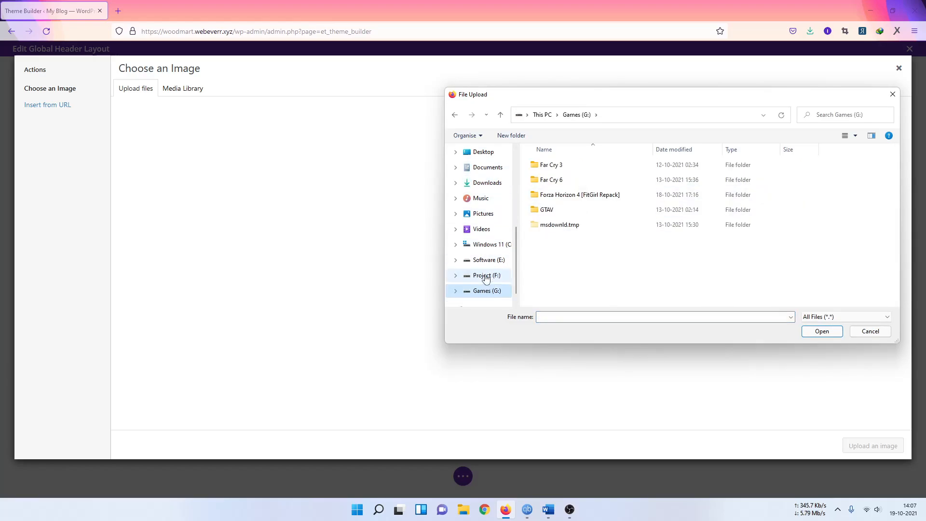
pyautogui.doubleClick(554, 180)
# - Upload Integrity Logo.jpg and use it as the image of the header's image module
pyautogui.scroll(-2, 702, 242)
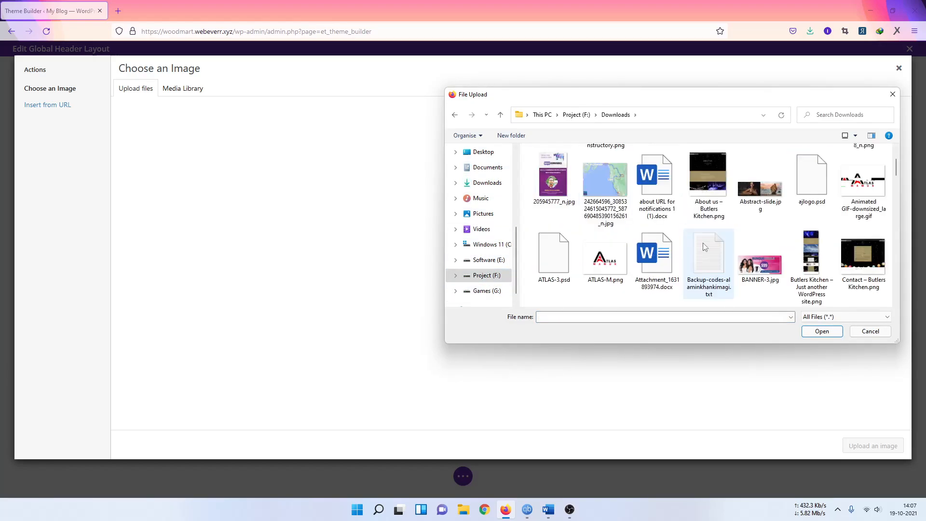
pyautogui.scroll(-4, 682, 253)
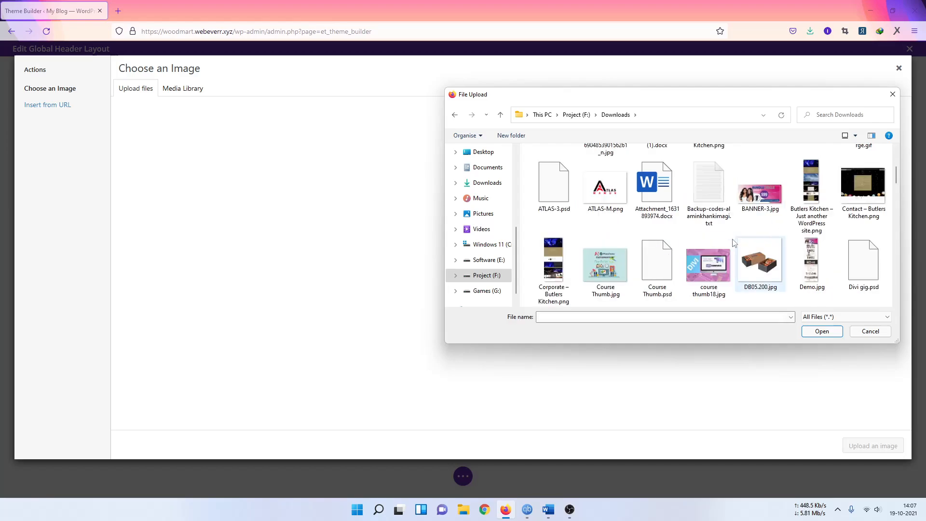
pyautogui.scroll(-2, 698, 254)
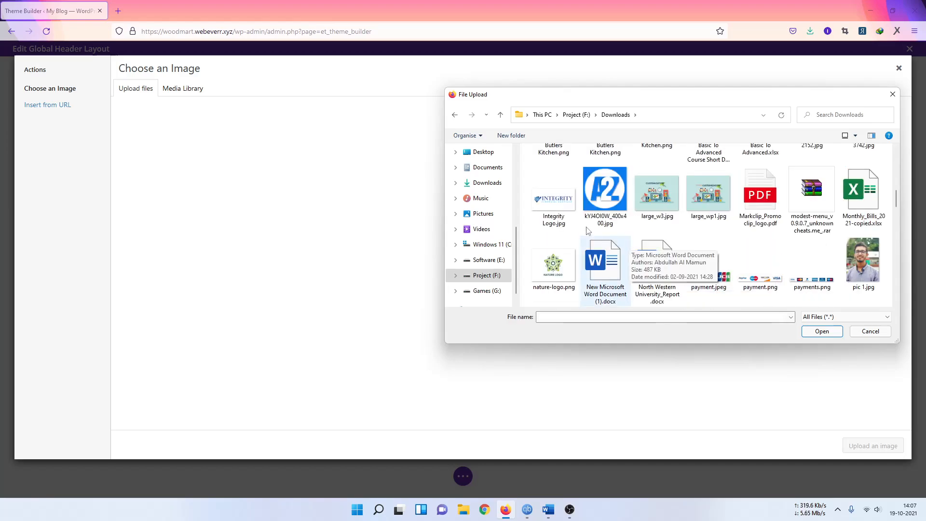
pyautogui.click(559, 207)
pyautogui.click(821, 331)
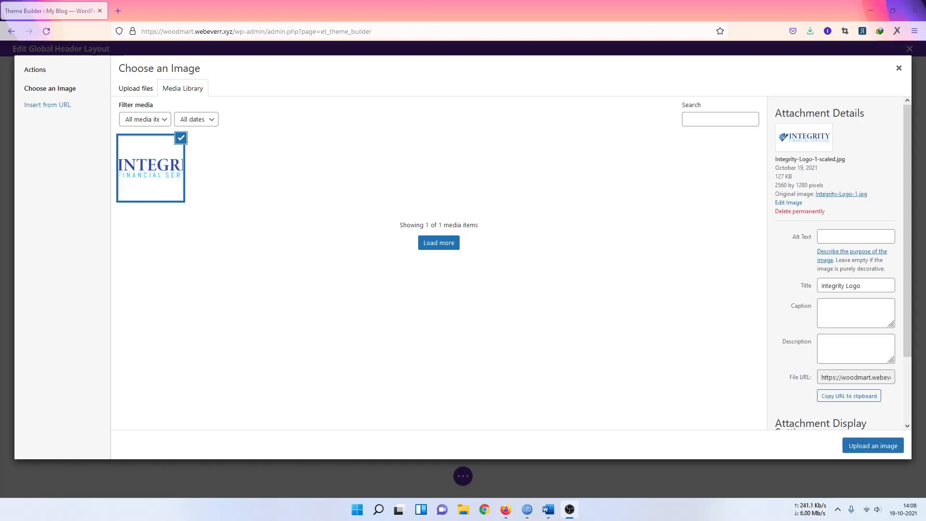
pyautogui.click(870, 441)
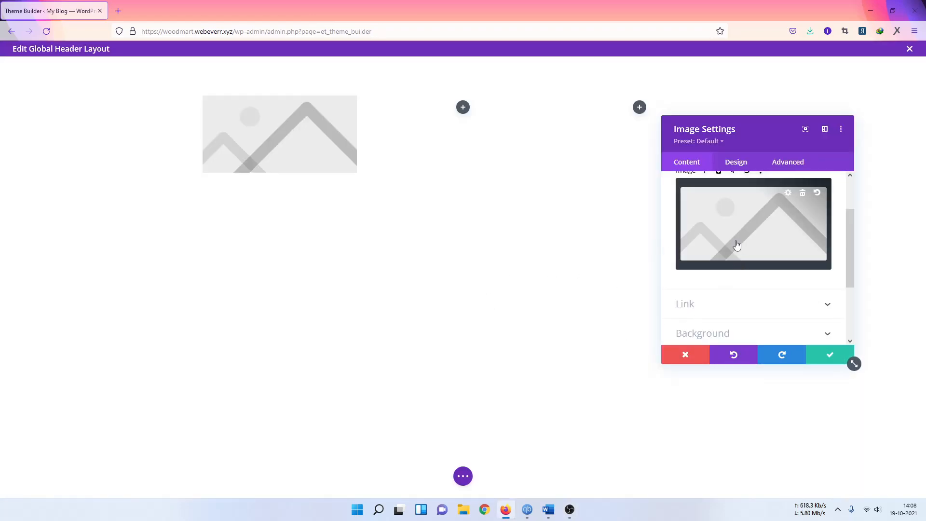
# - Link the logo image to the homepage using the dynamic Homepage Link option
pyautogui.scroll(-1, 722, 263)
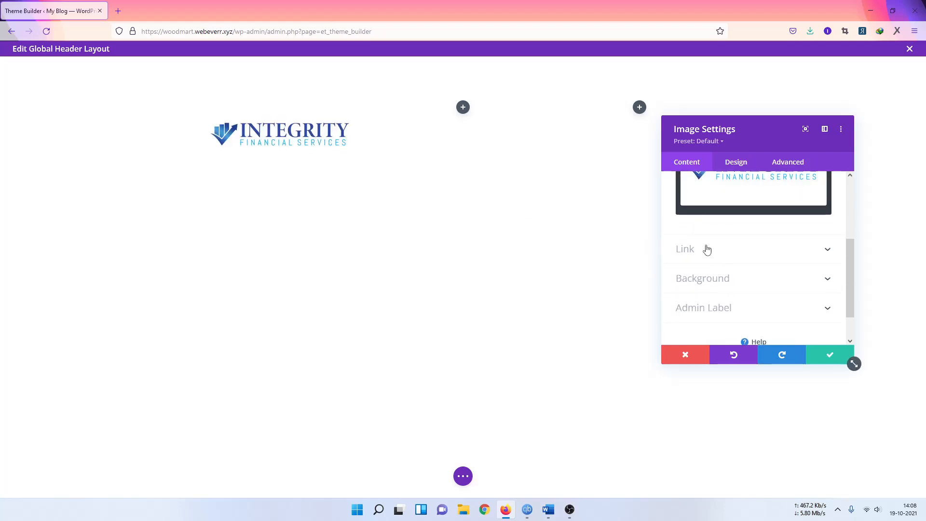
pyautogui.scroll(2, 704, 248)
pyautogui.scroll(-3, 705, 247)
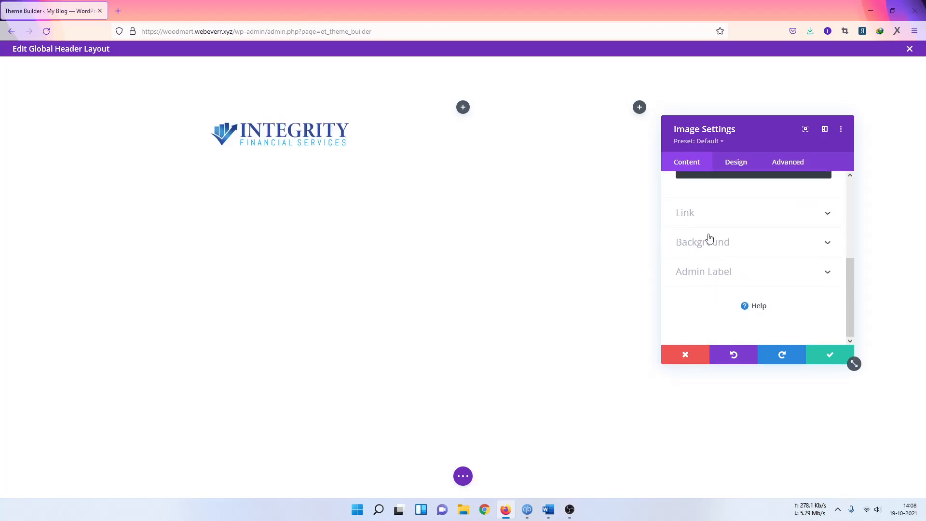
pyautogui.click(715, 213)
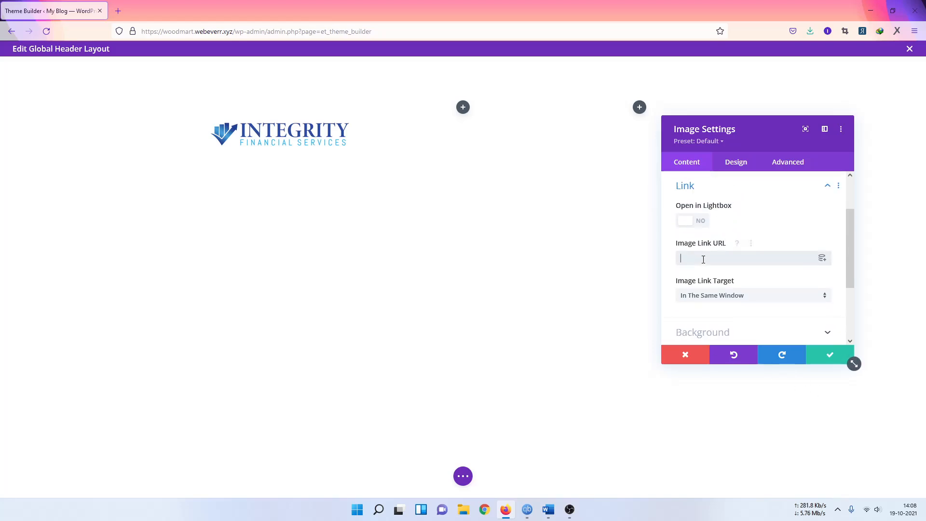
pyautogui.click(822, 258)
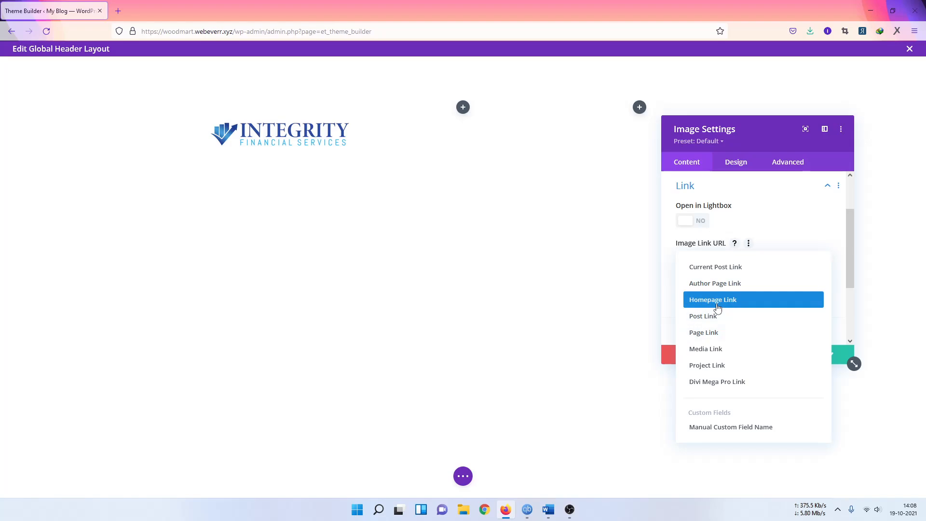
pyautogui.scroll(-3, 718, 318)
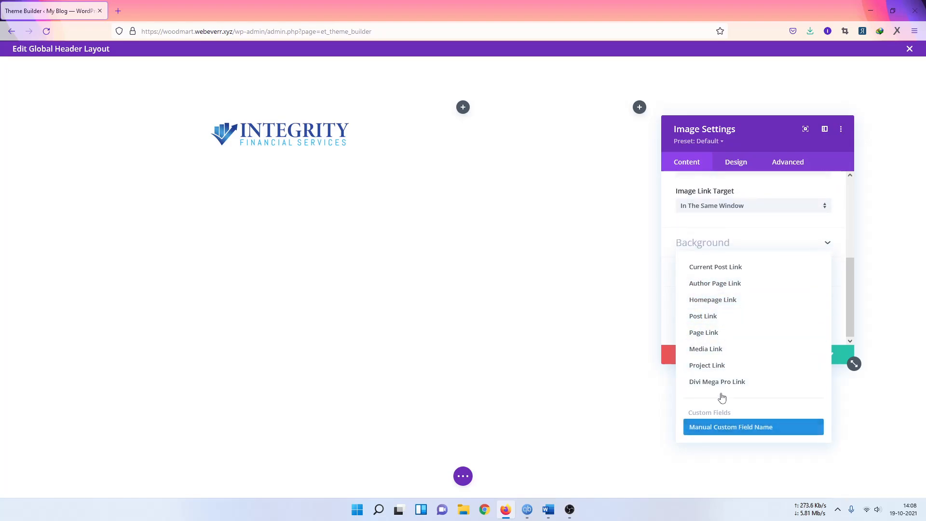
pyautogui.click(718, 302)
pyautogui.scroll(2, 721, 294)
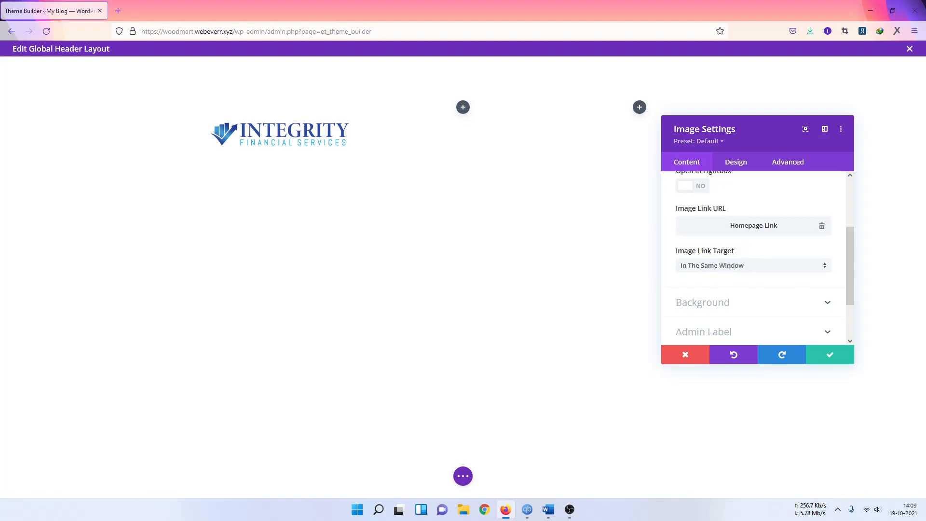
# - Try a #111111 background color on the logo image
pyautogui.click(751, 309)
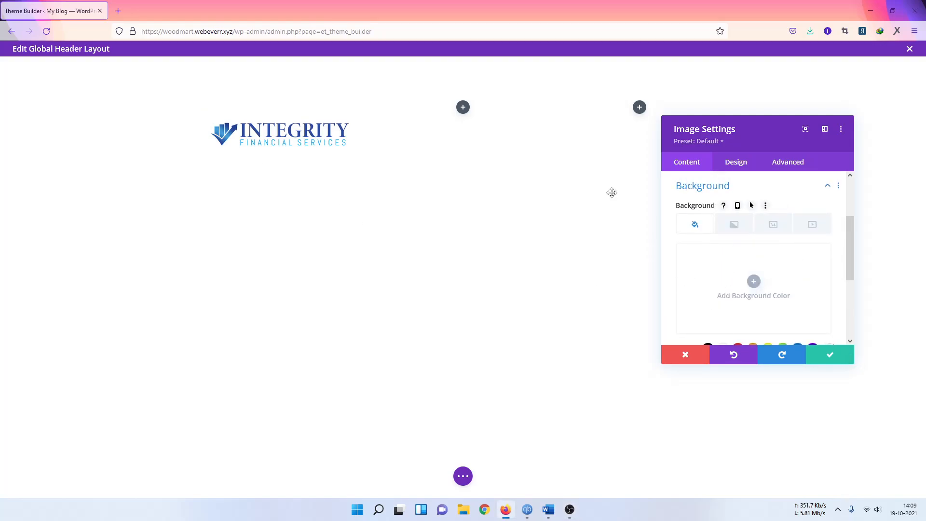
pyautogui.click(754, 281)
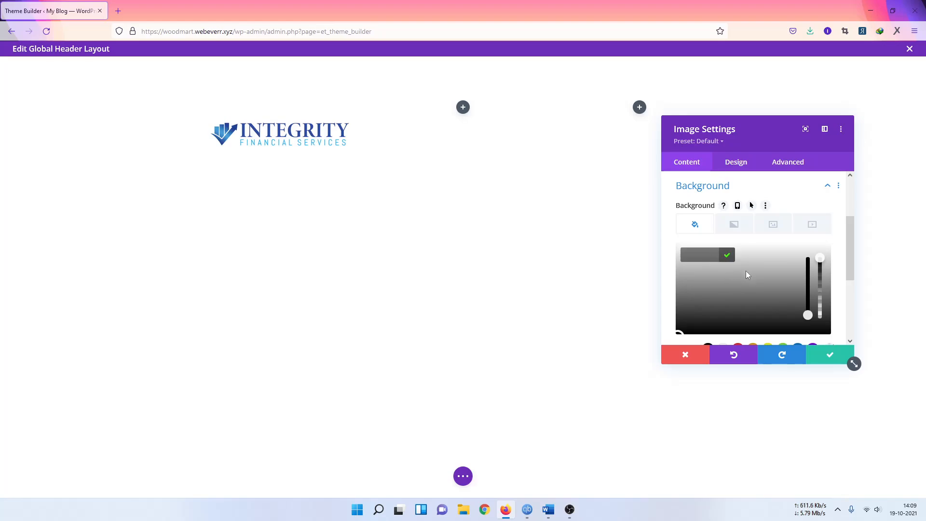
pyautogui.moveTo(684, 314)
pyautogui.mouseDown()
pyautogui.moveTo(719, 261)
pyautogui.moveTo(682, 320)
pyautogui.mouseUp()
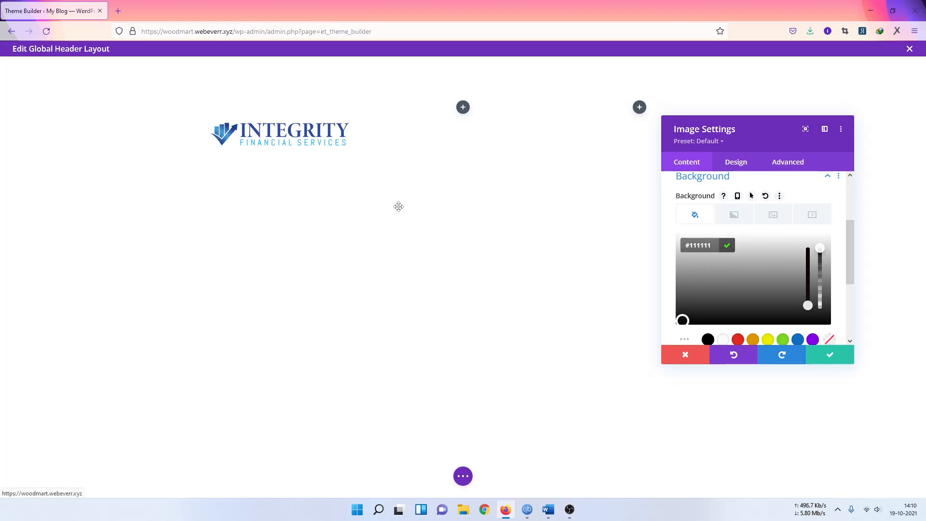
# - Try adjusting the logo image's width in its sizing settings and clear the entered value
pyautogui.click(728, 161)
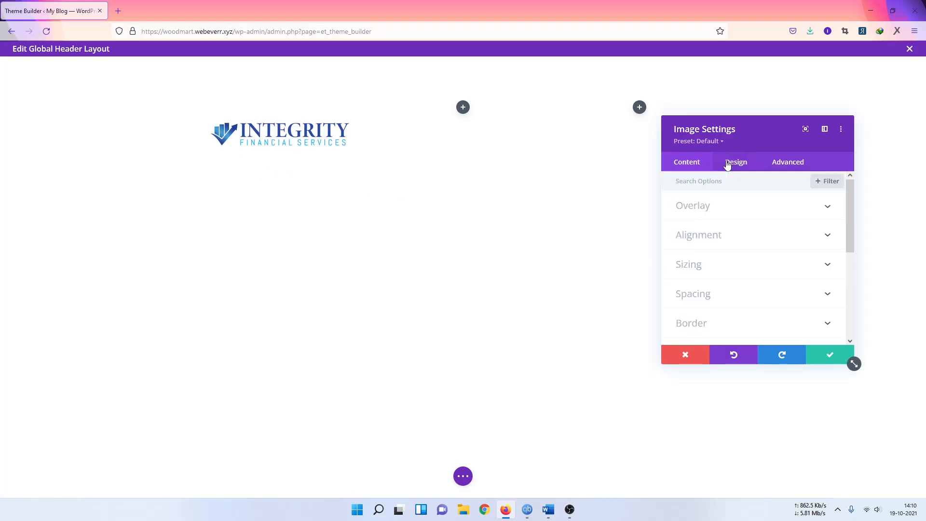
pyautogui.click(703, 271)
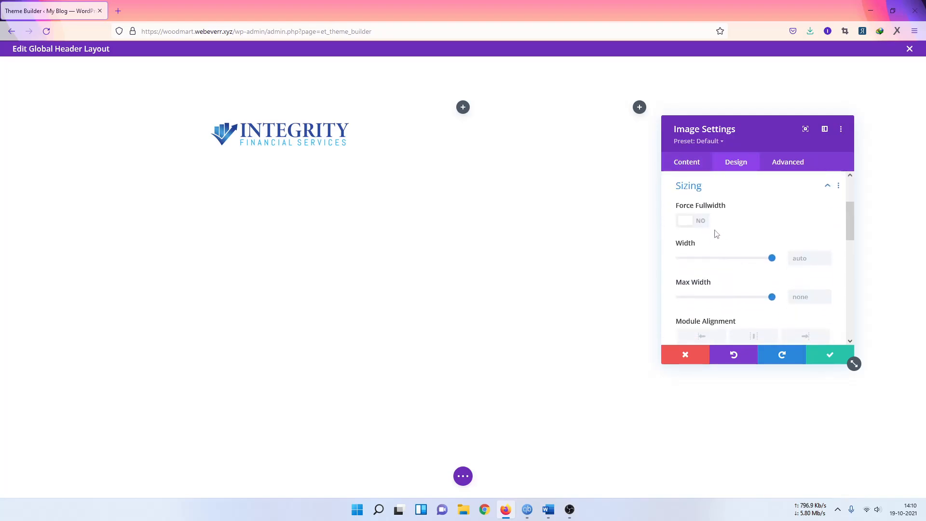
pyautogui.moveTo(767, 261)
pyautogui.mouseDown()
pyautogui.moveTo(720, 260)
pyautogui.moveTo(783, 269)
pyautogui.mouseUp()
pyautogui.click(815, 262)
pyautogui.press('BackSpace')
# - Remove the background color from the logo image
pyautogui.click(690, 161)
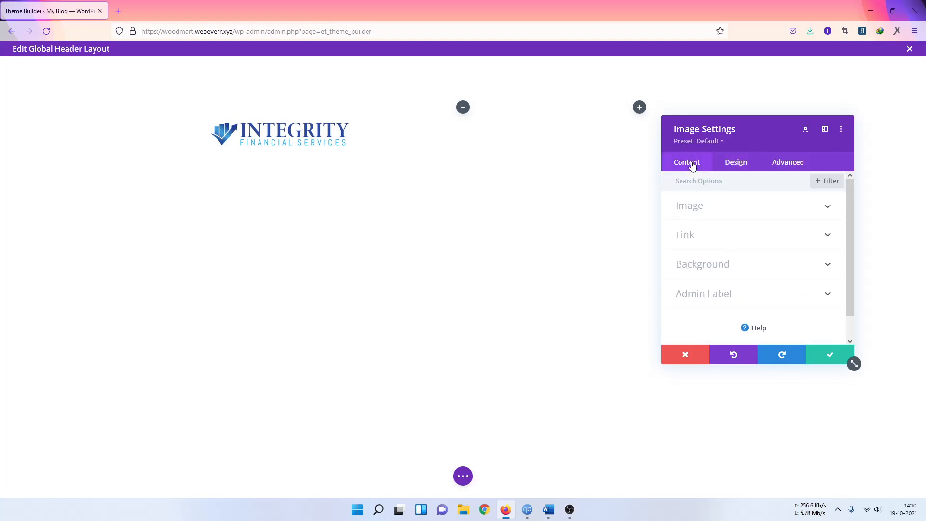
pyautogui.click(717, 261)
pyautogui.scroll(-2, 751, 263)
pyautogui.click(815, 201)
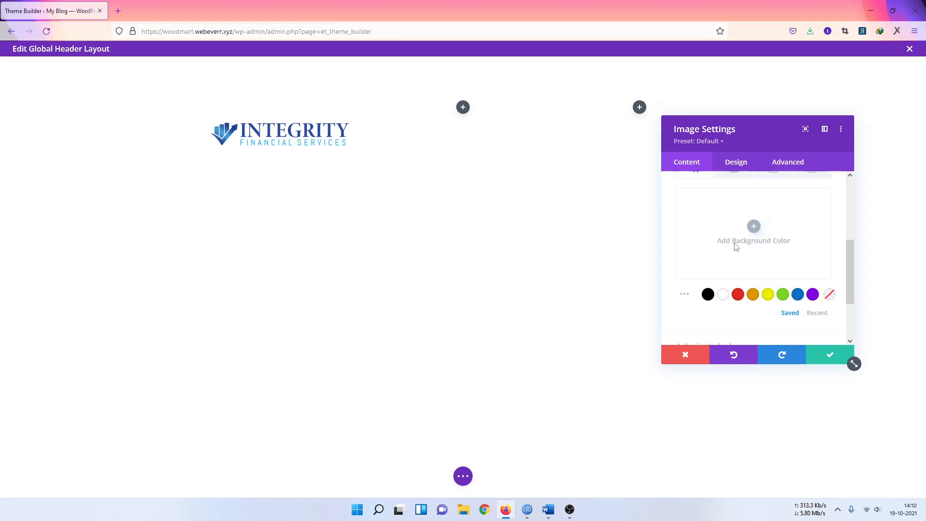
pyautogui.scroll(2, 734, 243)
pyautogui.scroll(-2, 777, 273)
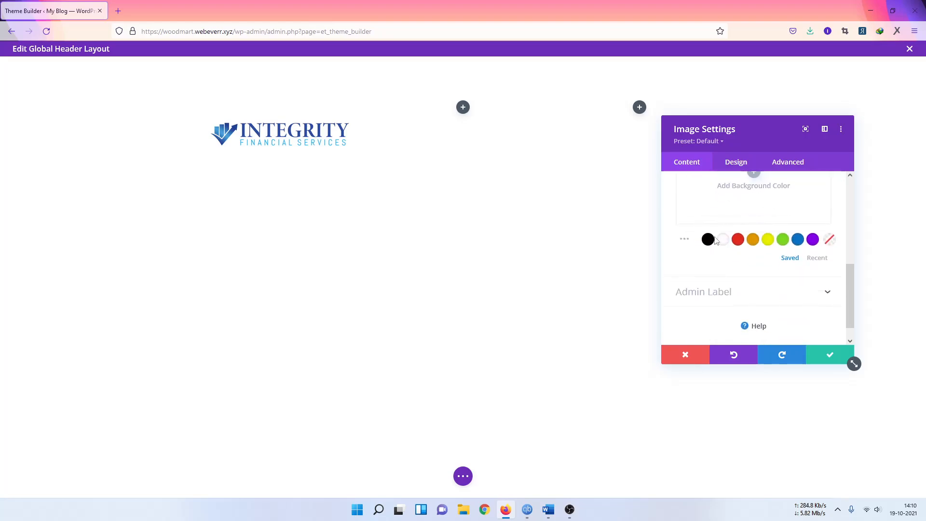
# - Turn on the image overlay in the logo image's design settings
pyautogui.click(733, 164)
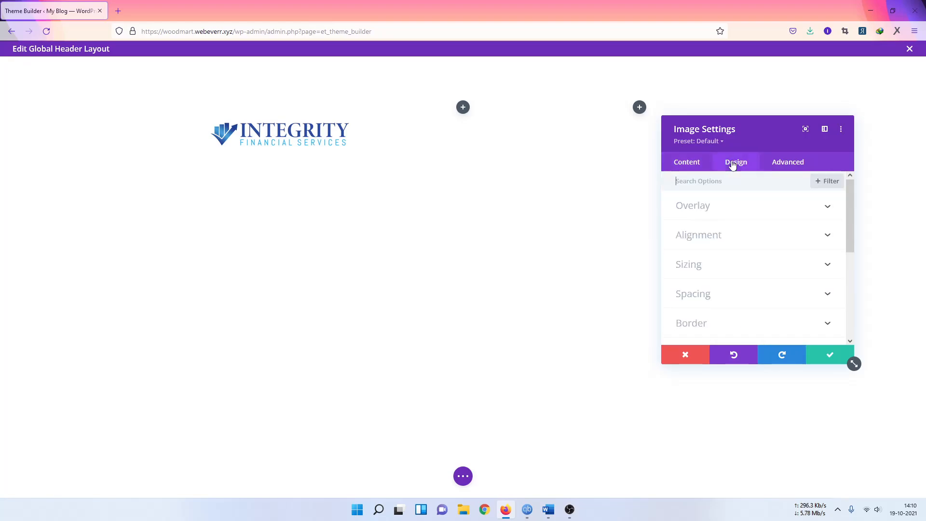
pyautogui.click(723, 212)
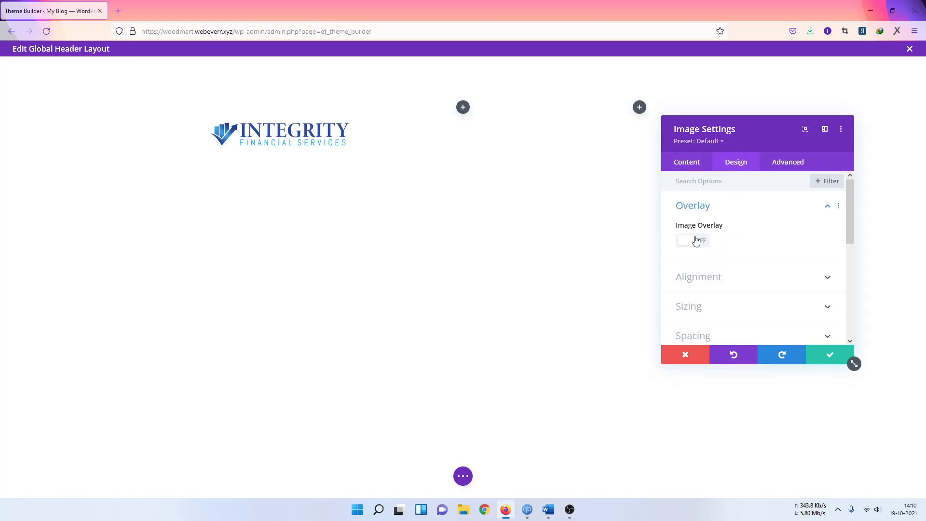
pyautogui.click(706, 243)
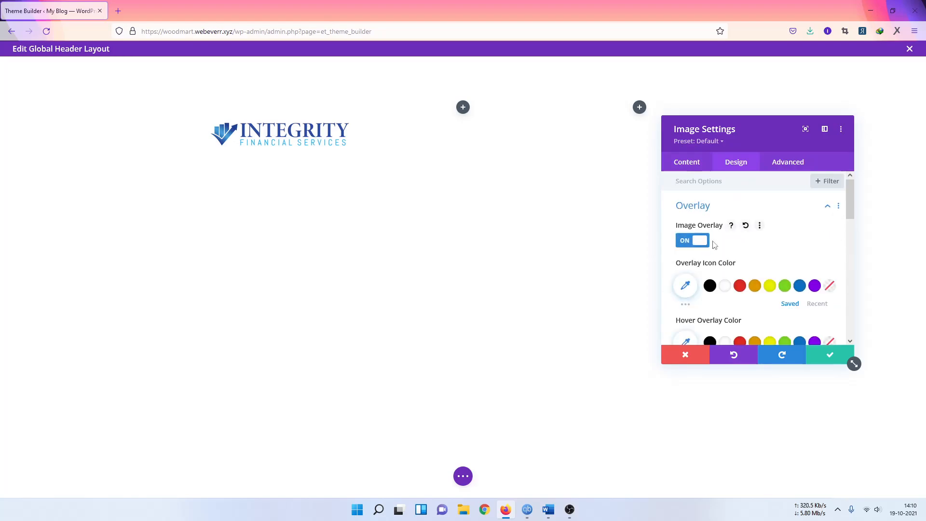
# - Try black as the overlay icon color and as the hover overlay color, resetting each to its default
pyautogui.click(710, 288)
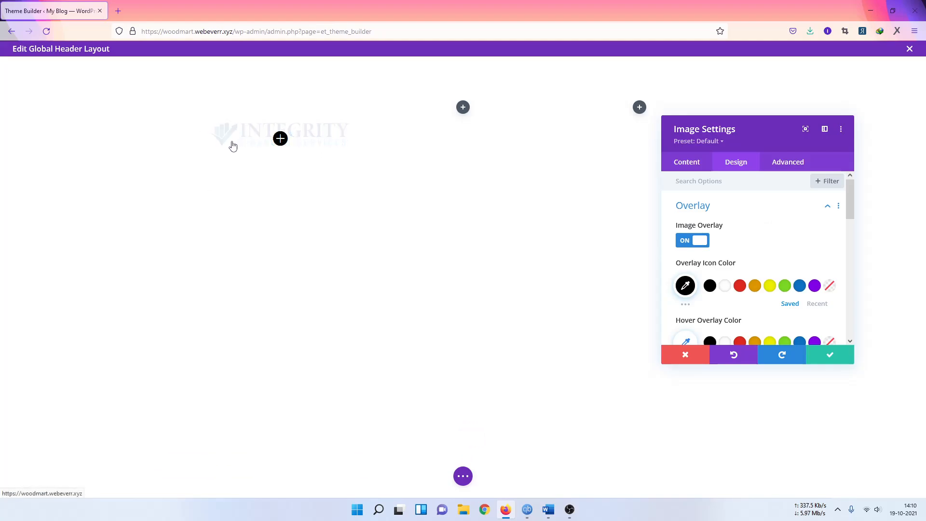
pyautogui.scroll(-2, 742, 223)
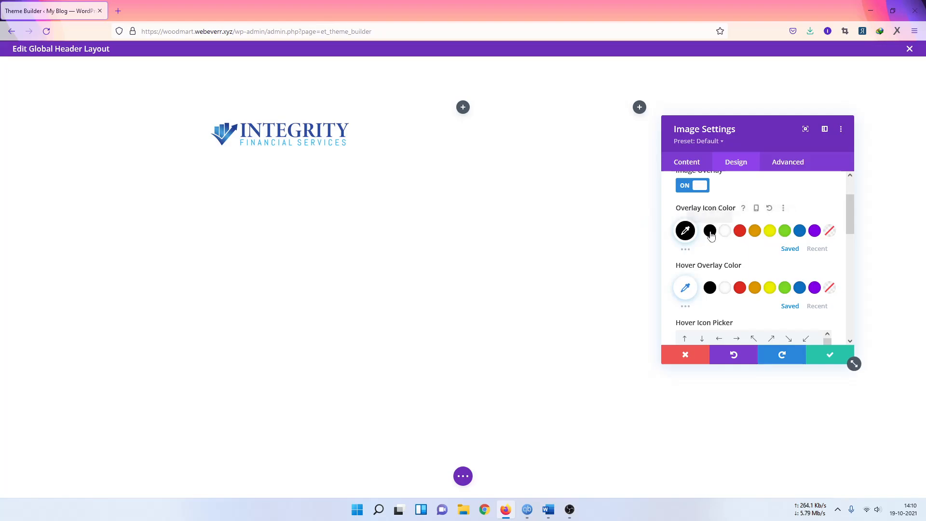
pyautogui.click(772, 207)
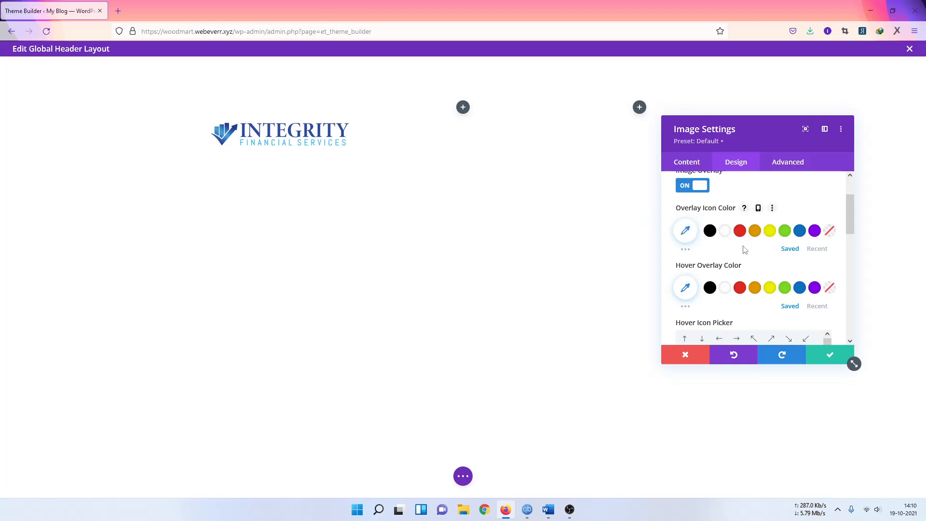
pyautogui.click(709, 288)
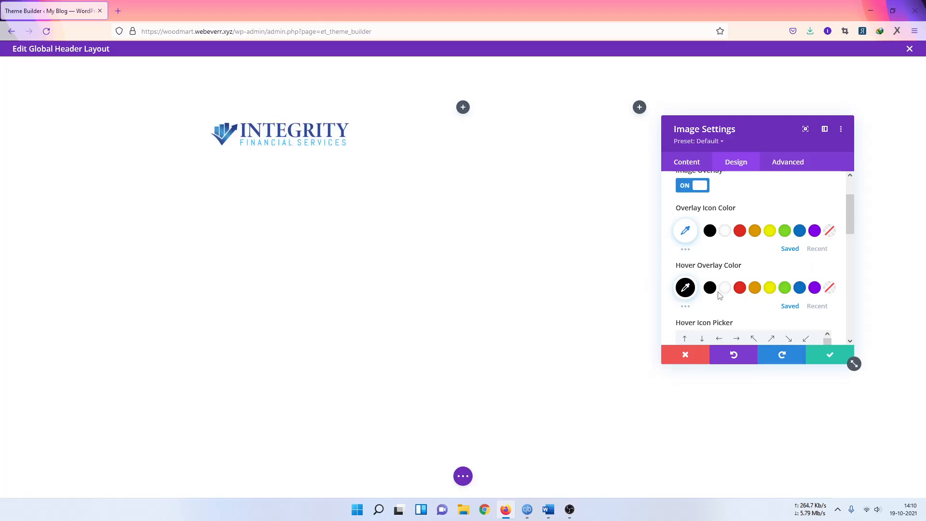
pyautogui.click(779, 266)
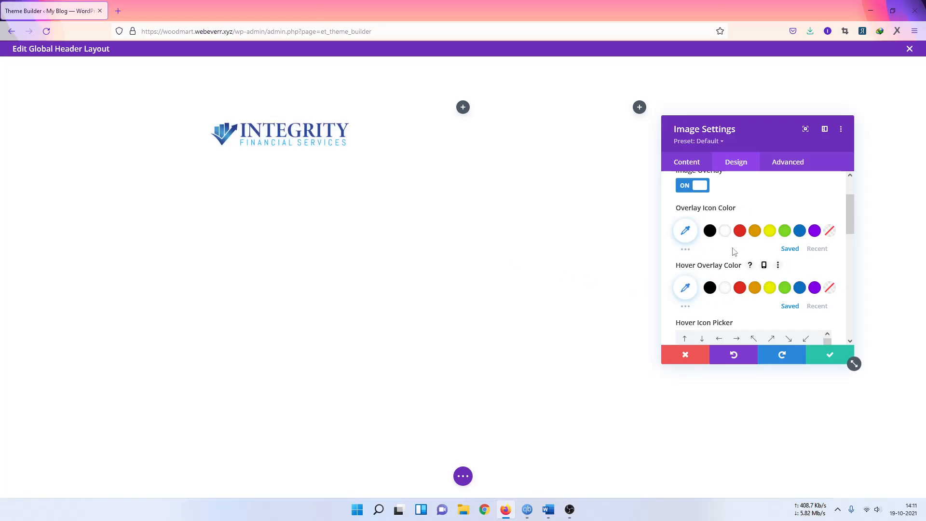
pyautogui.scroll(-1, 735, 251)
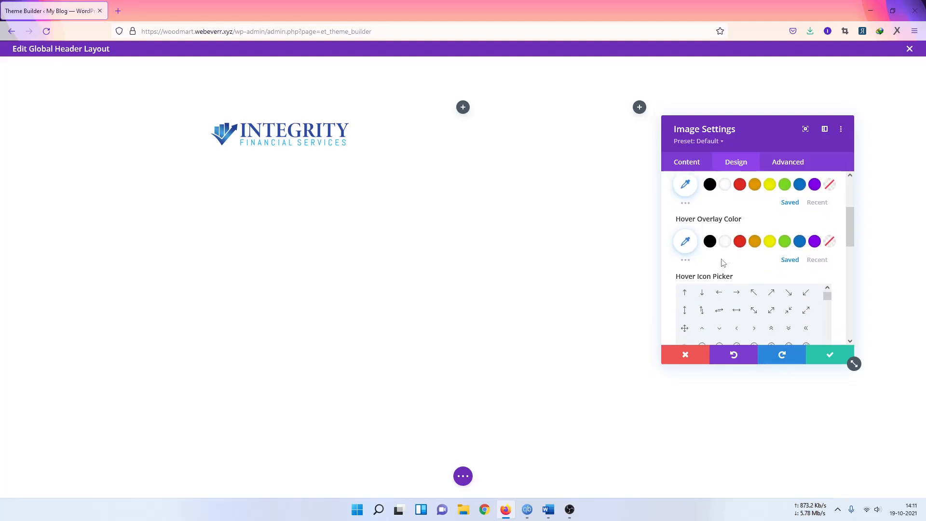
# - Turn off the image overlay in the logo image's design settings
pyautogui.scroll(-3, 722, 262)
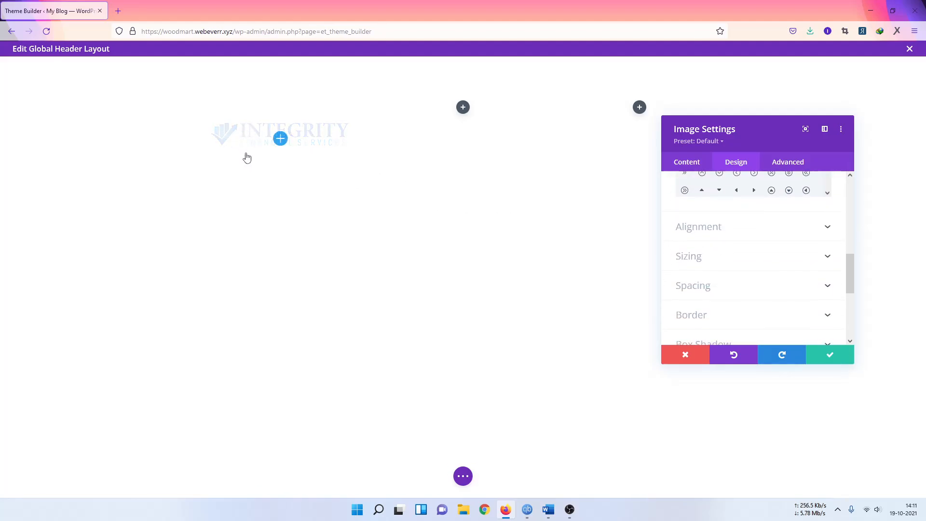
pyautogui.scroll(4, 699, 261)
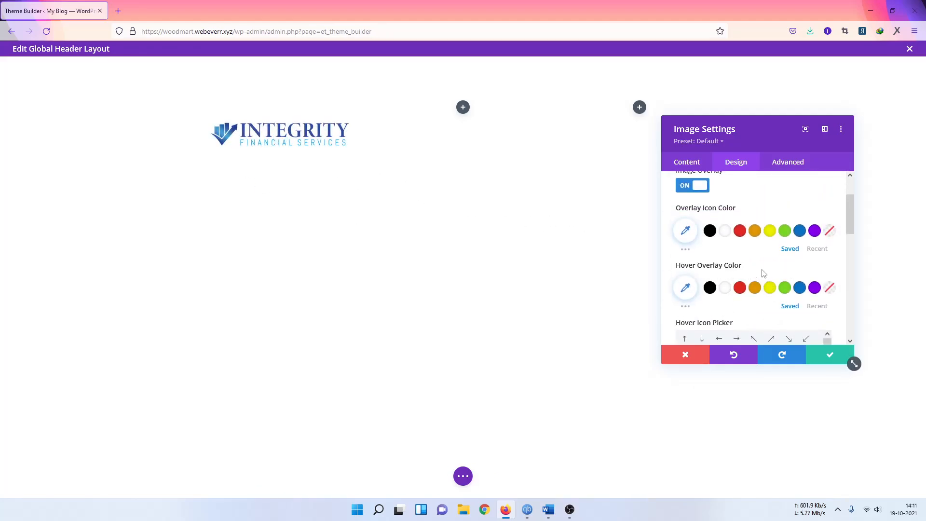
pyautogui.moveTo(762, 272)
pyautogui.scroll(1, 709, 217)
pyautogui.click(694, 240)
# - Try centering the logo image in its column and set its alignment back to left
pyautogui.scroll(-1, 723, 240)
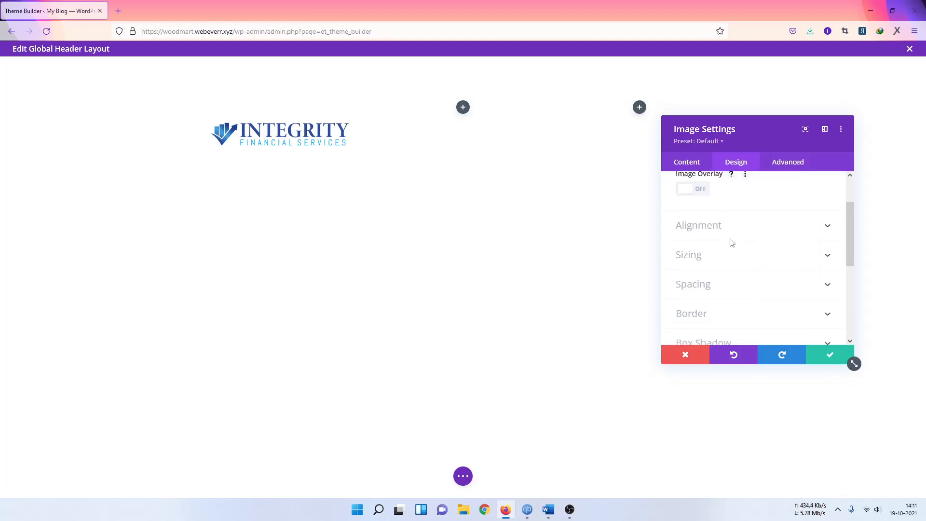
pyautogui.click(709, 233)
pyautogui.moveTo(756, 227)
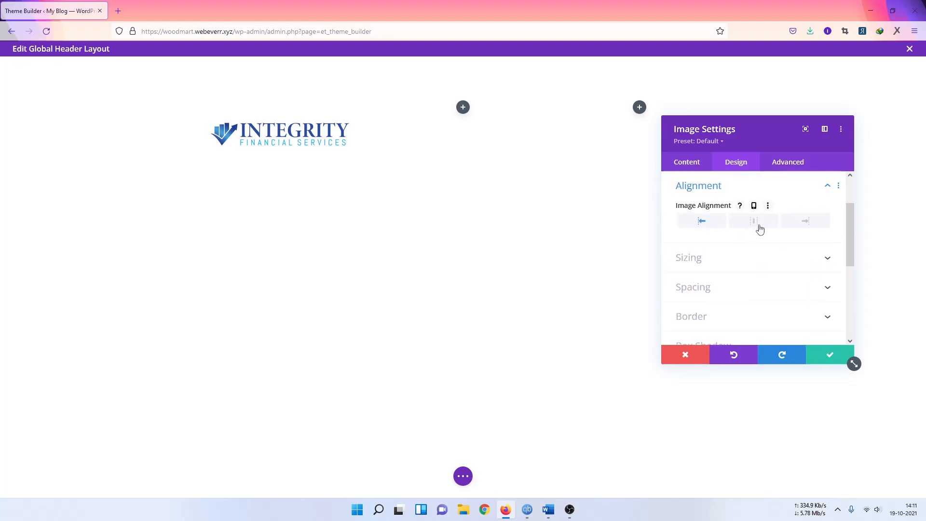
pyautogui.click(699, 219)
pyautogui.click(756, 220)
pyautogui.click(702, 223)
# - Try the Force Fullwidth option in the logo image's sizing settings and turn it off again
pyautogui.click(711, 256)
pyautogui.click(702, 221)
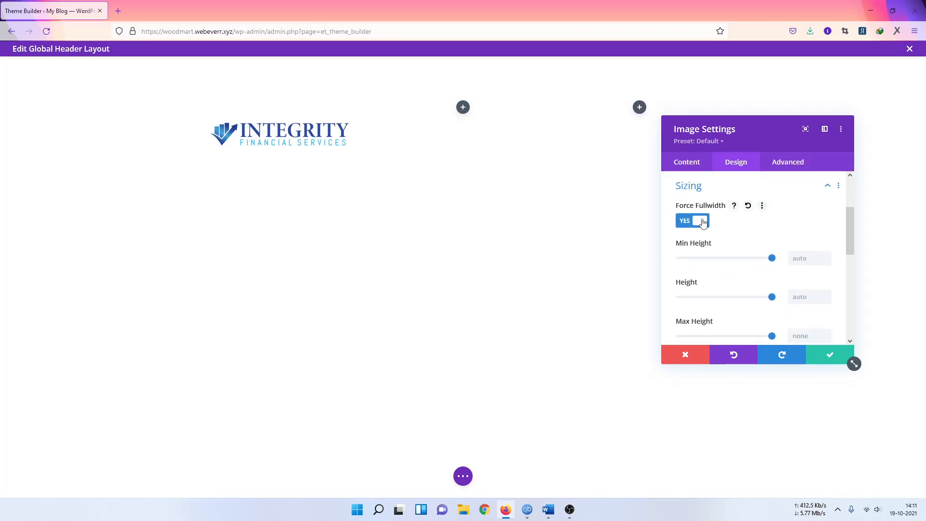
pyautogui.click(702, 221)
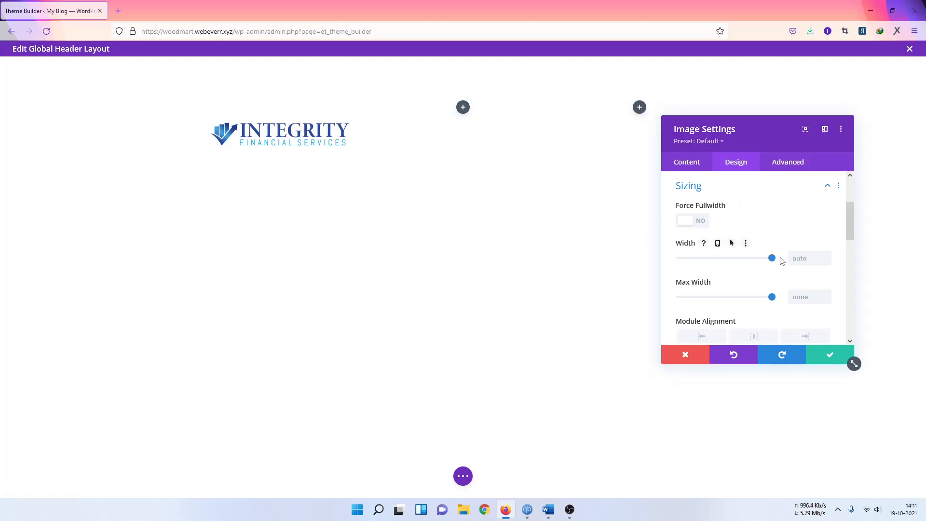
# - Set the logo image's width to 80% in its sizing settings
pyautogui.moveTo(773, 258); pyautogui.dragTo(755, 269)
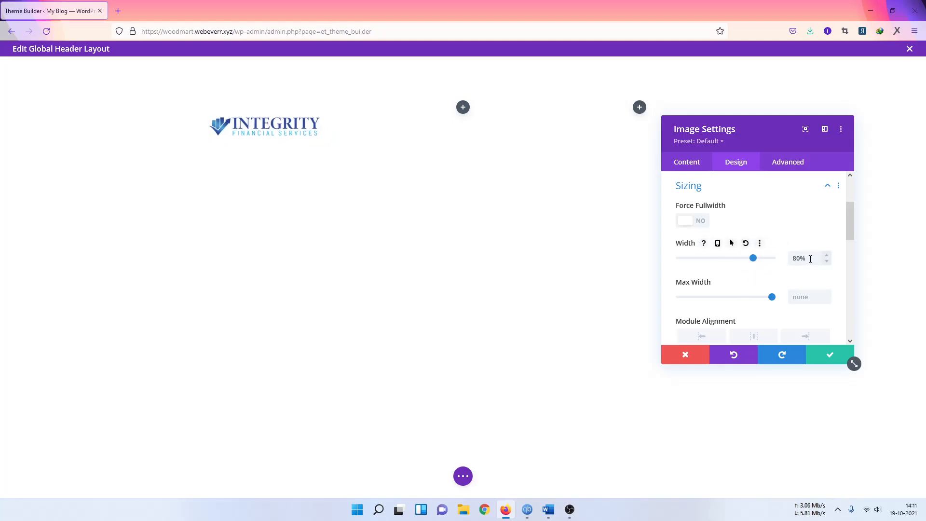
pyautogui.click(759, 243)
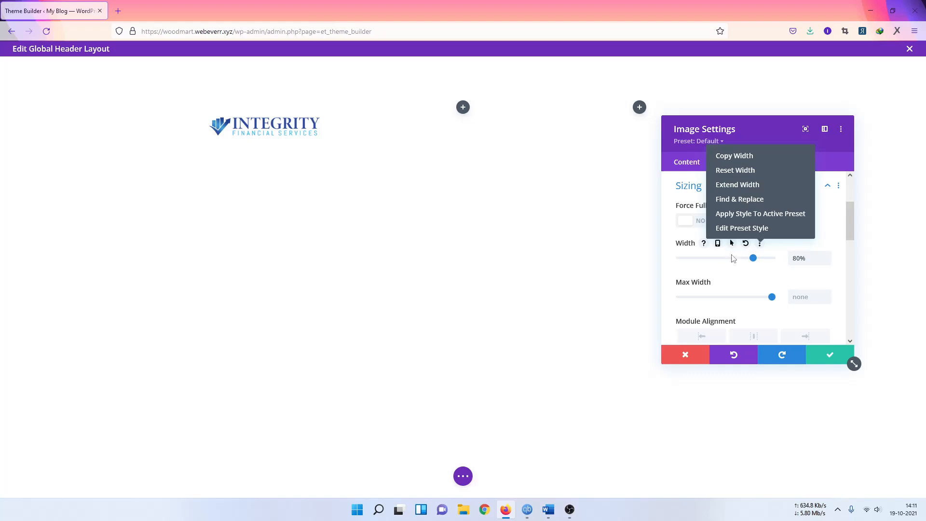
pyautogui.click(785, 262)
# - Try a height of about 980px for the logo image and clear the value
pyautogui.scroll(-3, 733, 253)
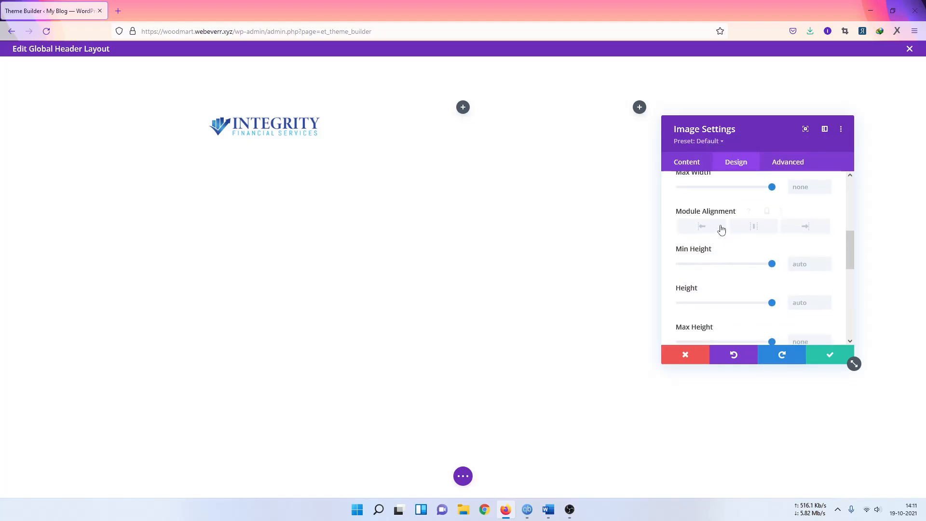
pyautogui.scroll(-2, 757, 226)
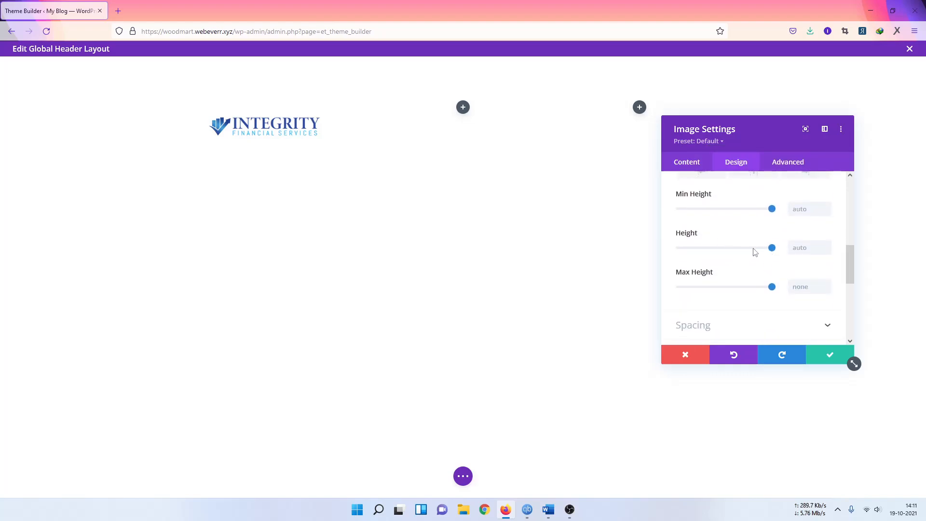
pyautogui.moveTo(772, 248)
pyautogui.mouseDown()
pyautogui.moveTo(760, 246)
pyautogui.moveTo(769, 247)
pyautogui.mouseUp()
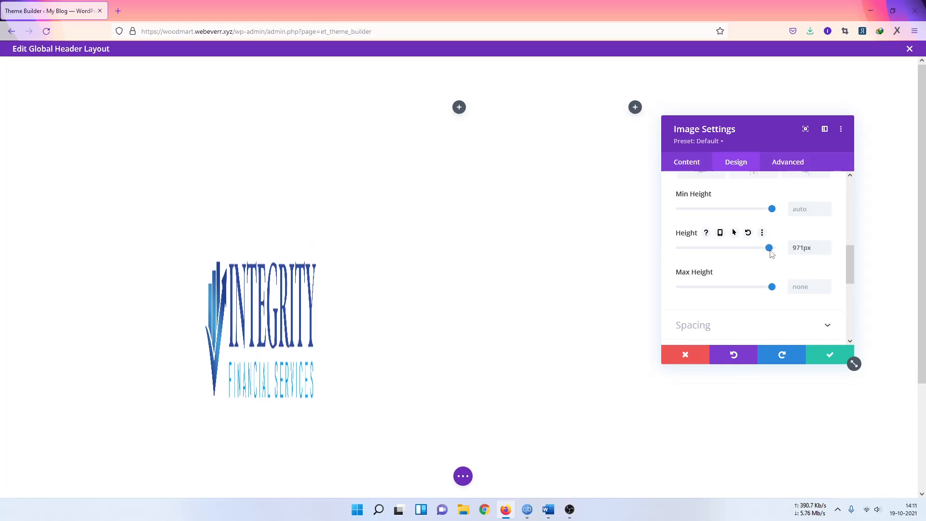
pyautogui.doubleClick(806, 250)
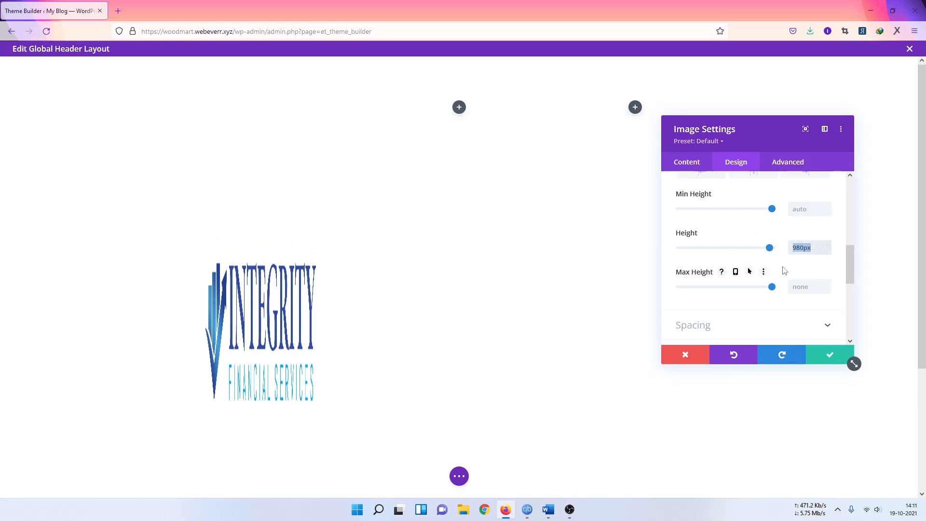
pyautogui.press('BackSpace')
# - Try a maximum height of 80px for the logo image and raise it to 120px
pyautogui.scroll(2, 764, 257)
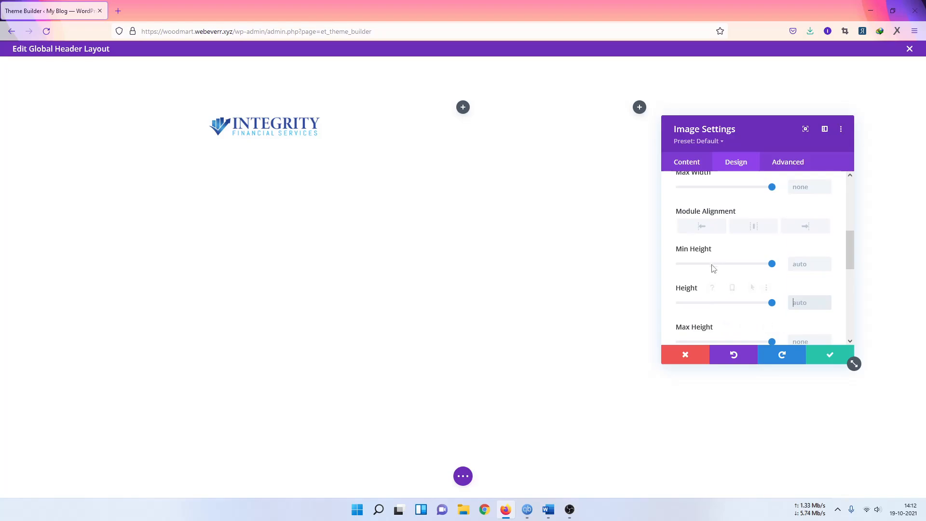
pyautogui.click(799, 263)
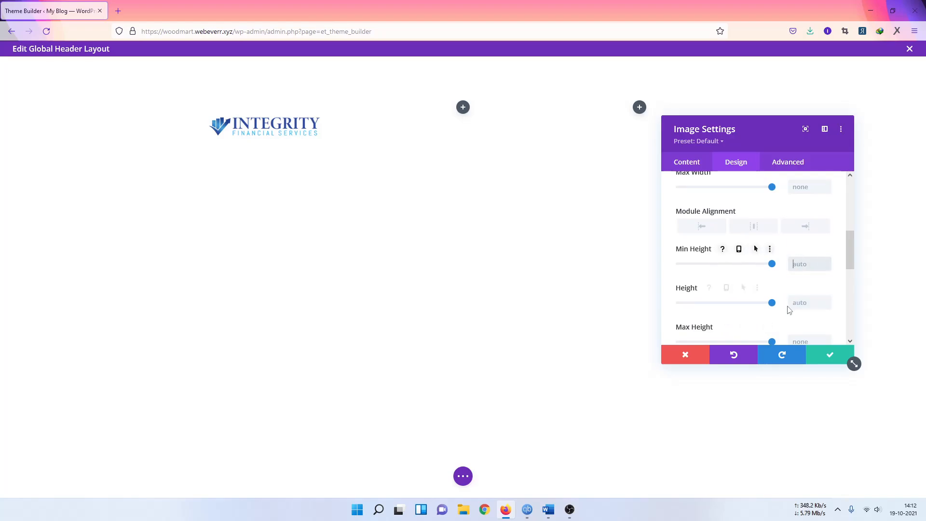
pyautogui.scroll(-2, 801, 290)
pyautogui.click(805, 287)
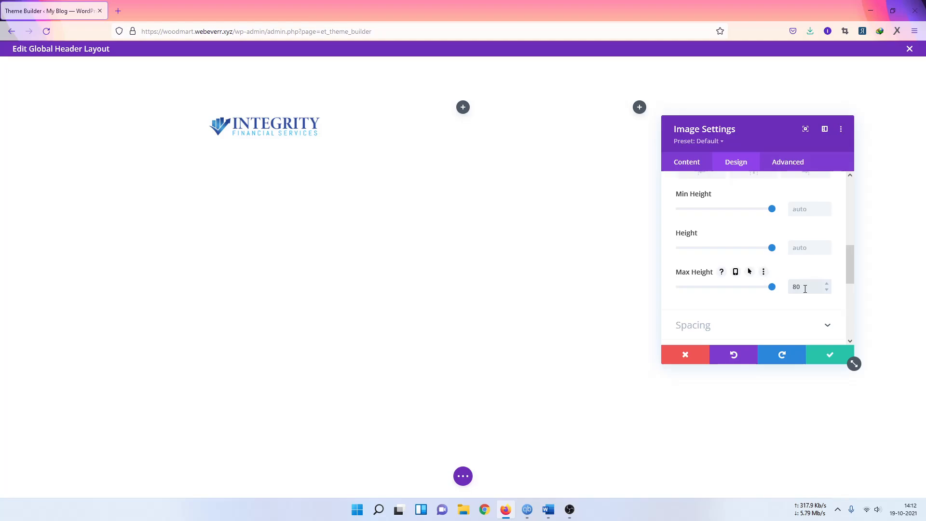
pyautogui.moveTo(804, 289); pyautogui.dragTo(798, 289)
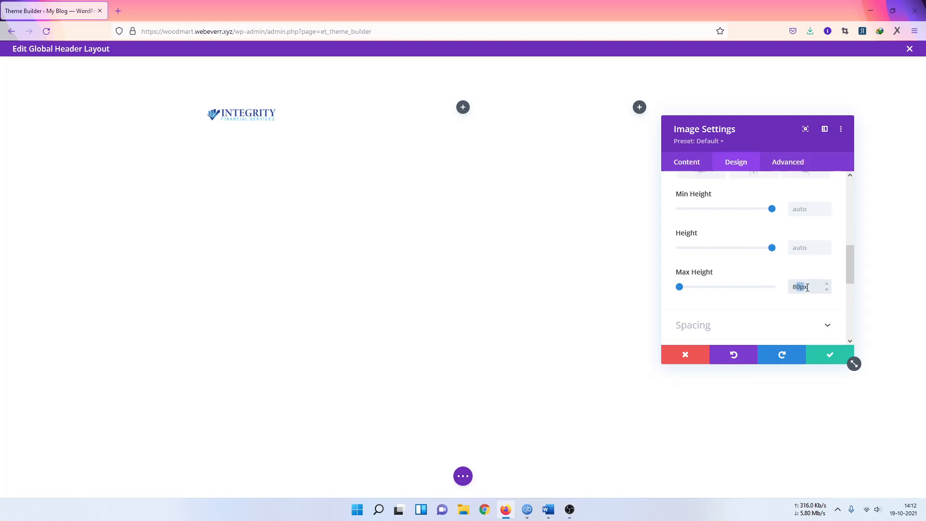
pyautogui.moveTo(807, 287); pyautogui.dragTo(787, 293)
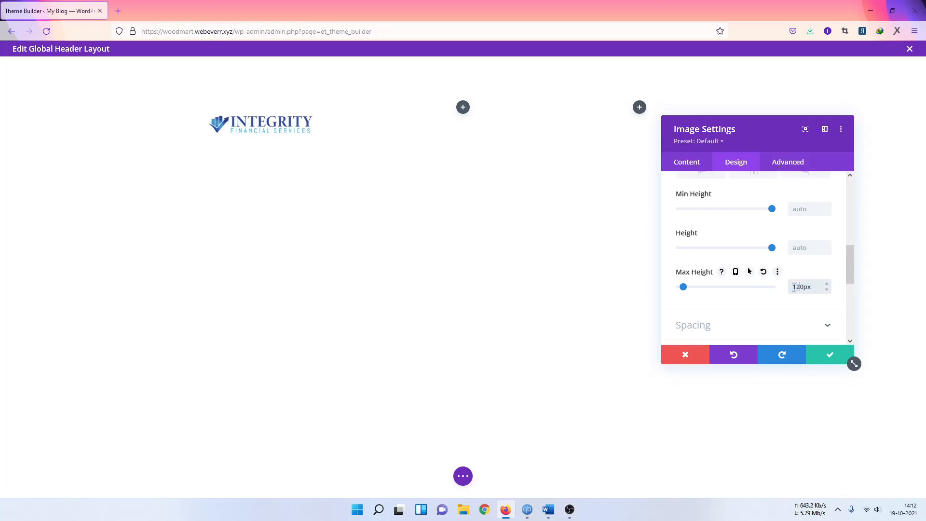
# - Clear the logo image's width value in its sizing settings
pyautogui.scroll(4, 791, 285)
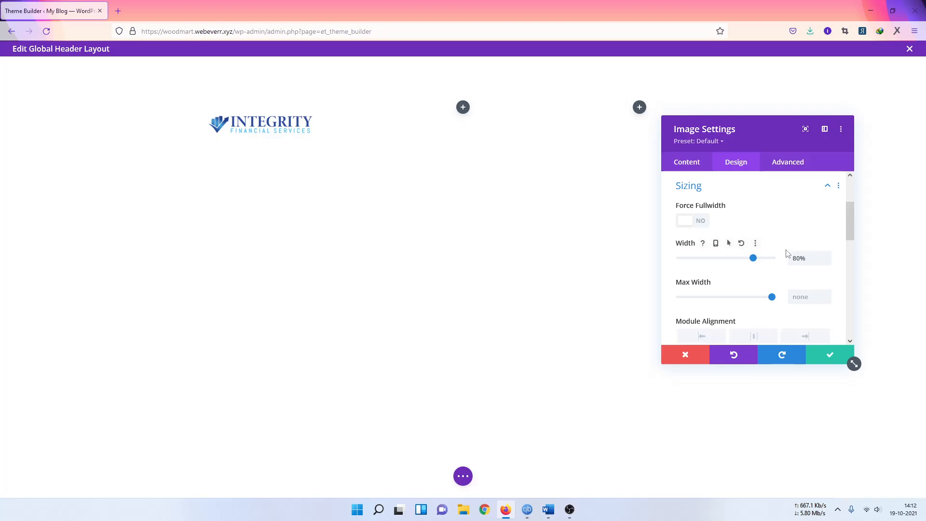
pyautogui.click(810, 259)
pyautogui.press('BackSpace')
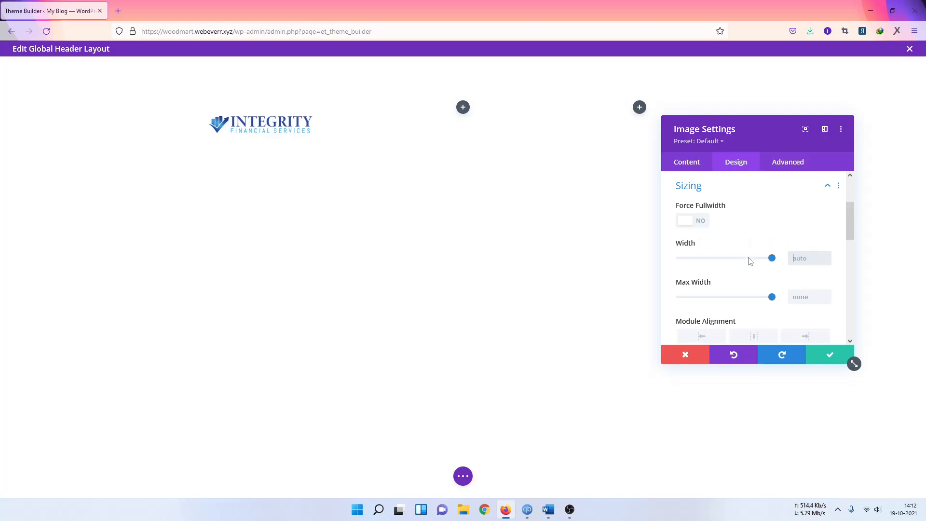
# - Try linked 0px margins on all sides of the logo image and reset the margin
pyautogui.scroll(-7, 770, 236)
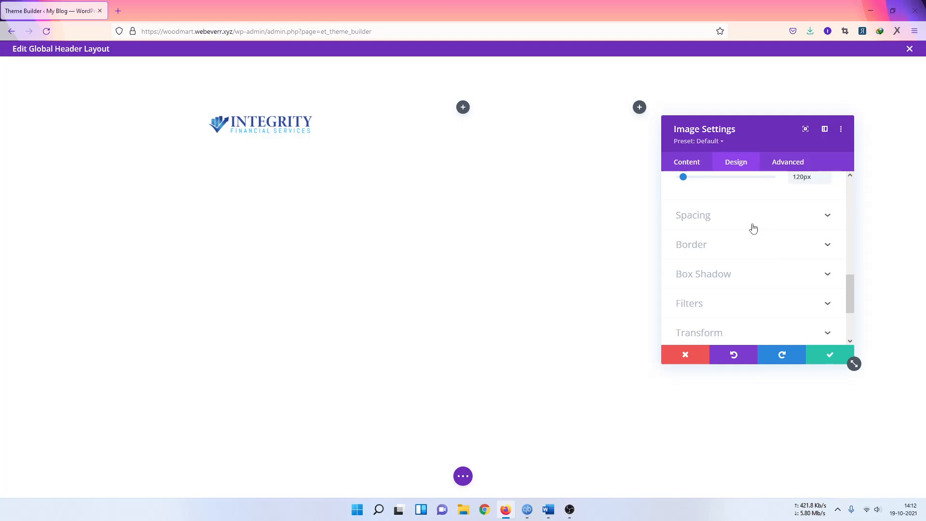
pyautogui.scroll(3, 738, 241)
pyautogui.scroll(-1, 823, 256)
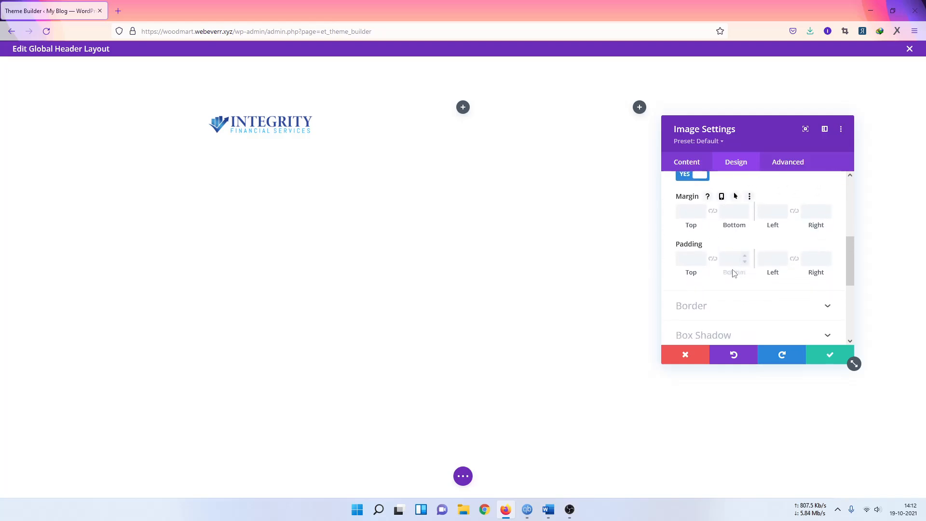
pyautogui.scroll(1, 736, 271)
pyautogui.scroll(1, 734, 256)
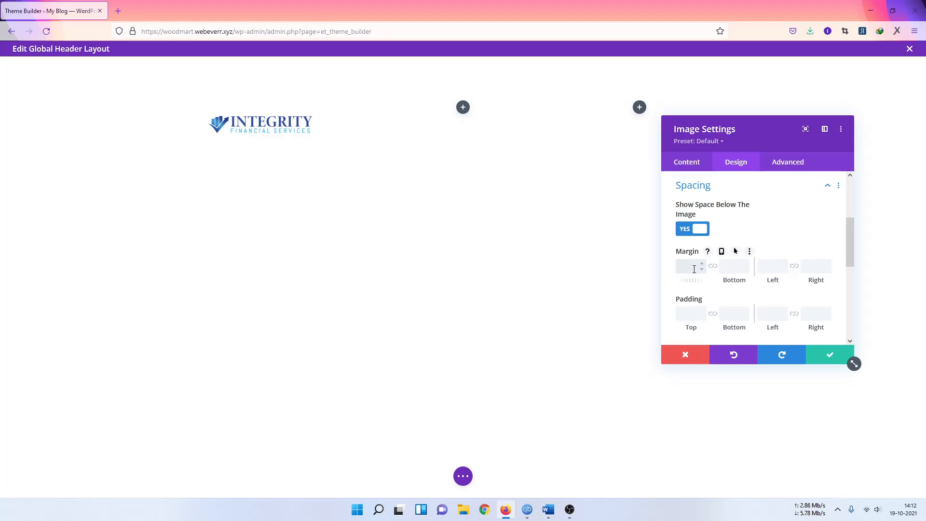
pyautogui.click(713, 265)
pyautogui.click(779, 263)
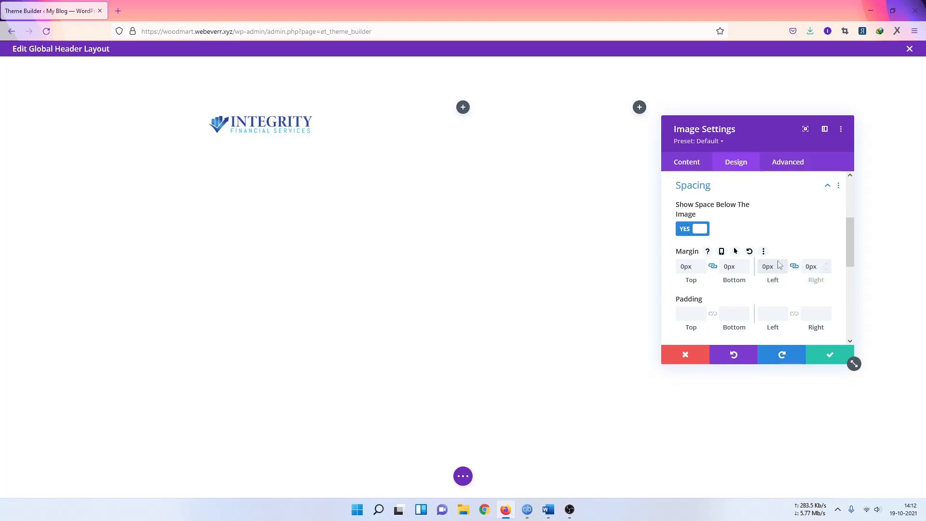
pyautogui.click(749, 253)
# - Try a 1px top padding on the logo image and reset the padding
pyautogui.click(701, 311)
pyautogui.moveTo(696, 313); pyautogui.dragTo(672, 323)
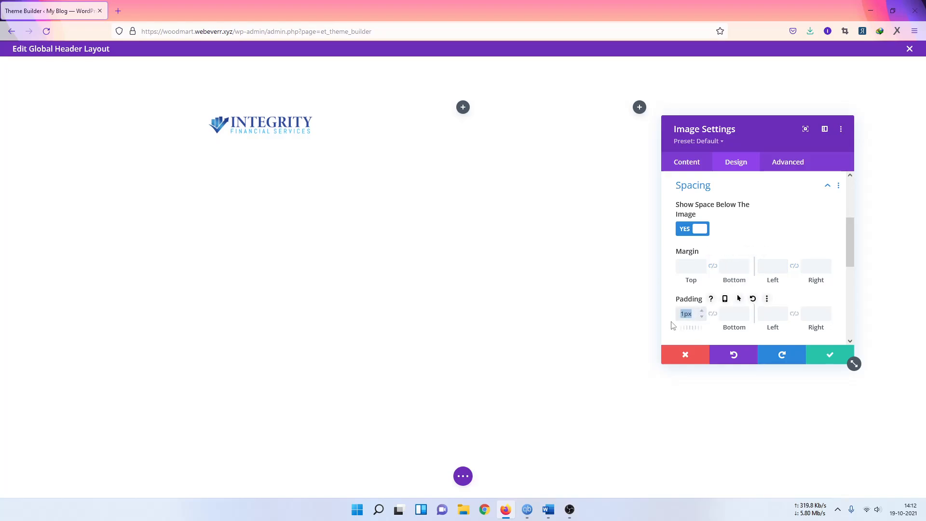
pyautogui.click(757, 301)
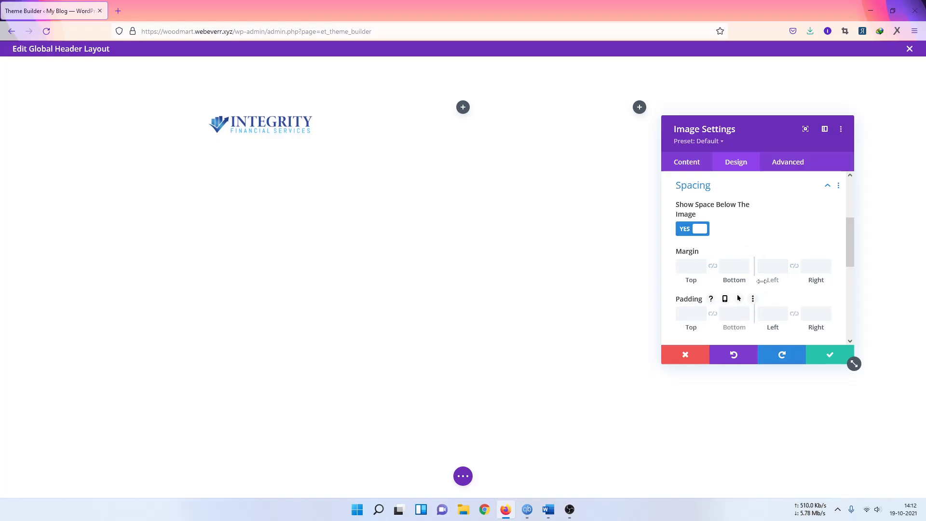
# - Review the logo image's border, advanced and content options and save the image settings
pyautogui.scroll(-3, 752, 299)
pyautogui.click(737, 254)
pyautogui.scroll(-5, 736, 255)
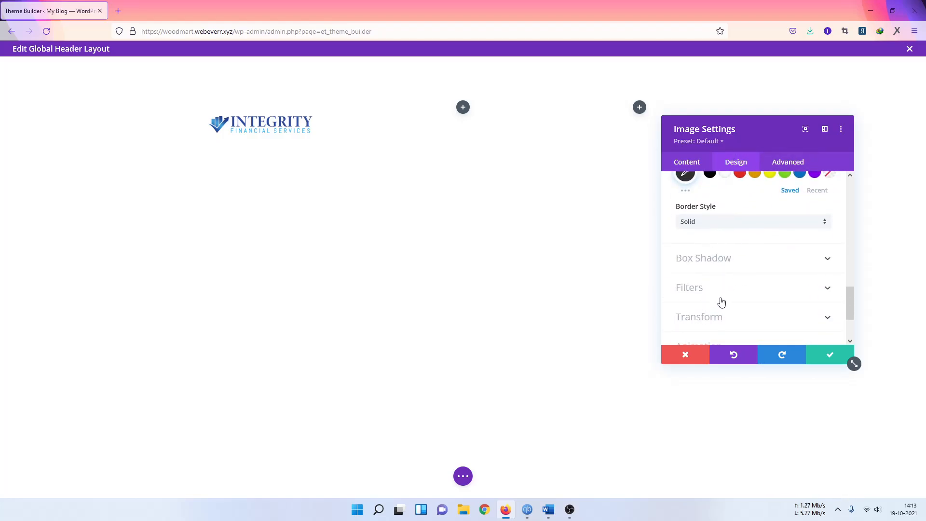
pyautogui.click(796, 166)
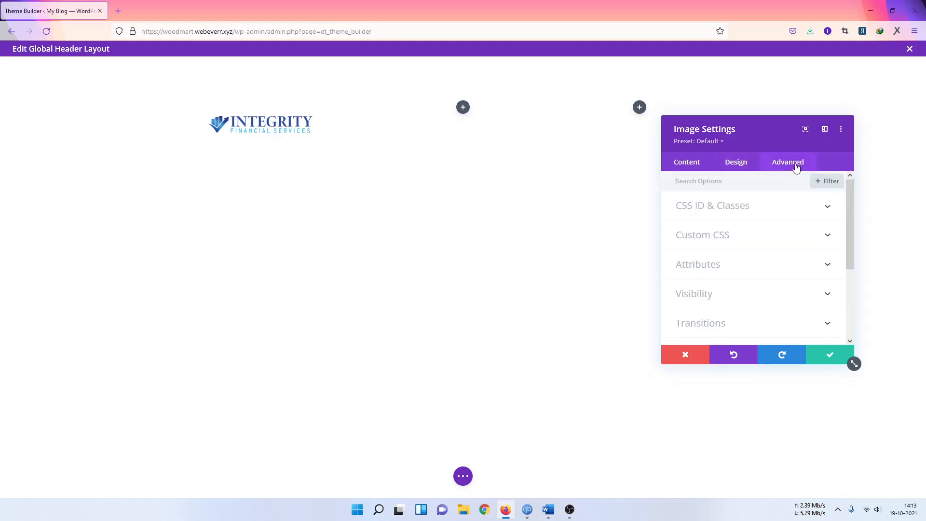
pyautogui.click(684, 163)
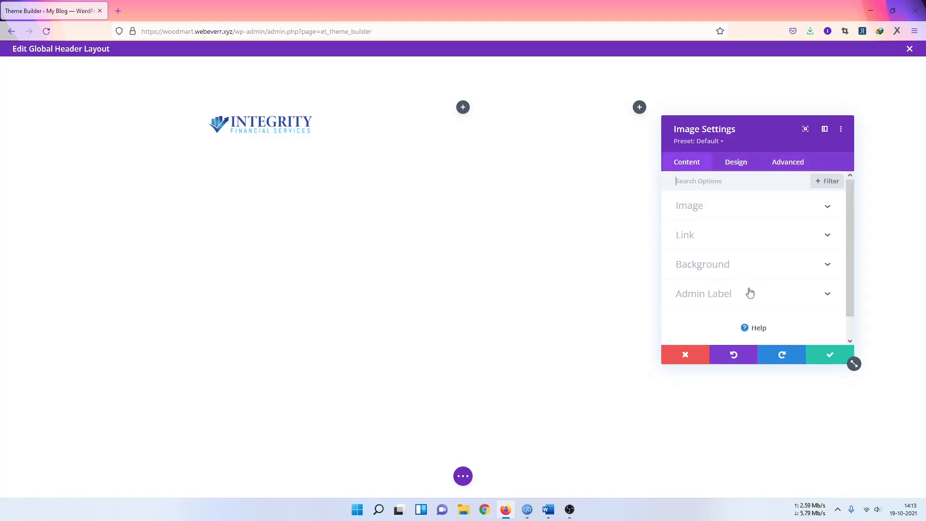
pyautogui.click(828, 356)
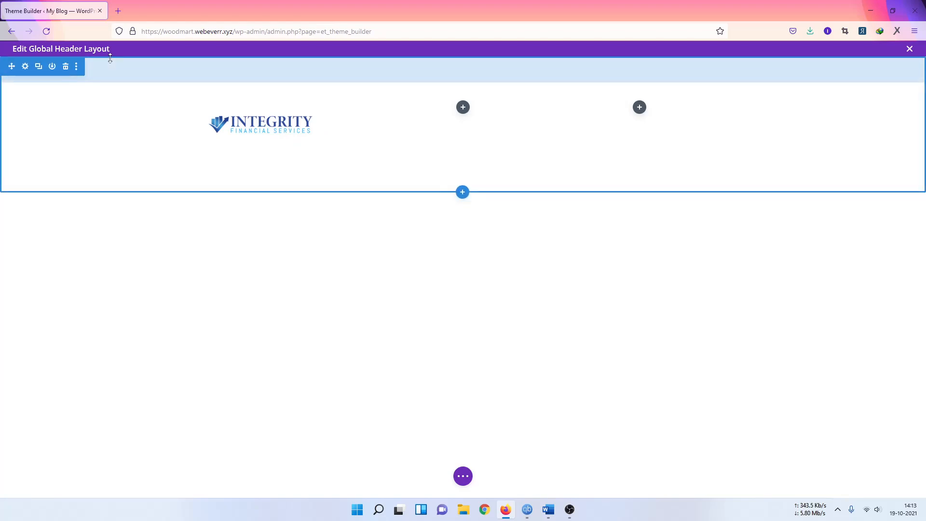
# - Set the header section's top padding to 15px, link it with the bottom padding, and save the section settings
pyautogui.click(25, 66)
pyautogui.click(727, 164)
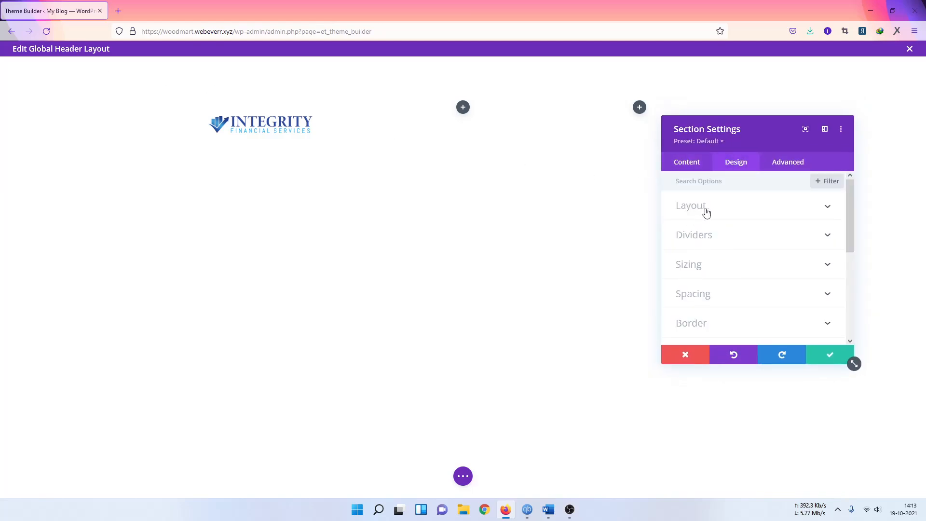
pyautogui.click(728, 211)
pyautogui.scroll(-2, 723, 275)
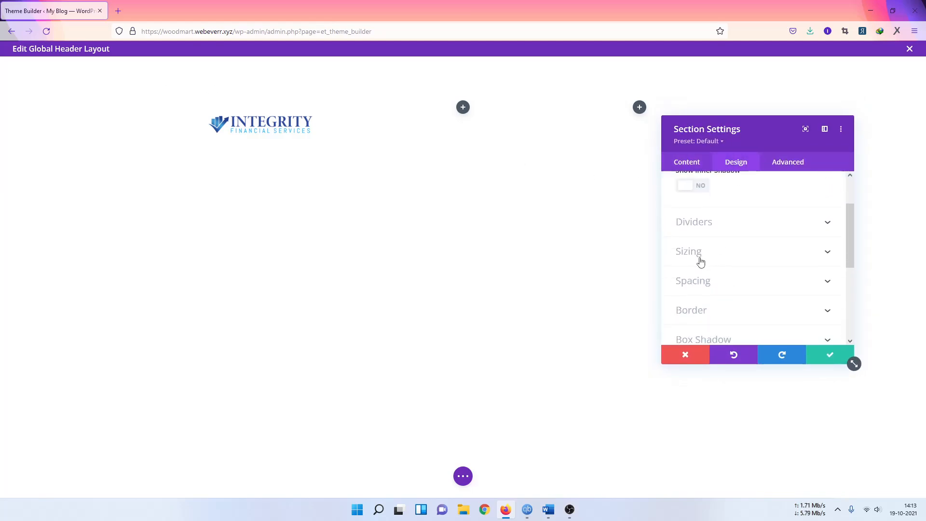
pyautogui.click(745, 284)
pyautogui.scroll(-2, 745, 283)
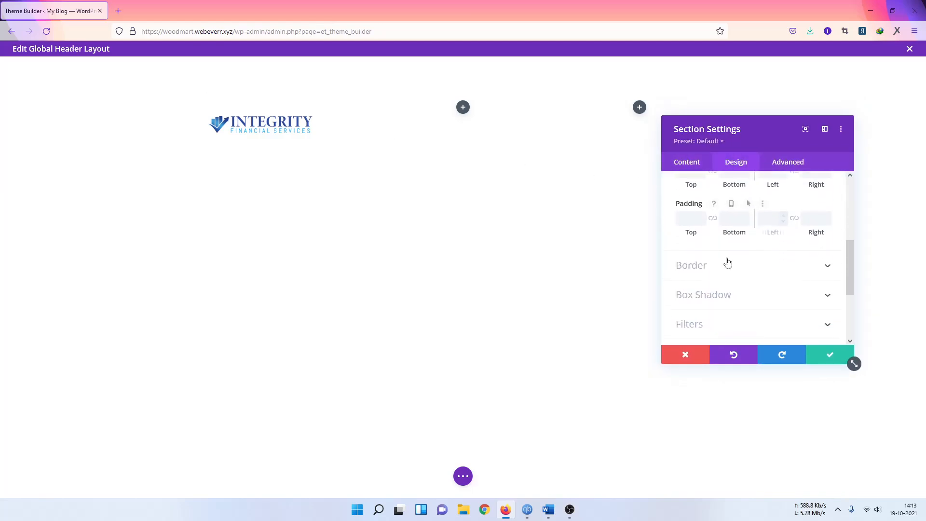
pyautogui.click(688, 213)
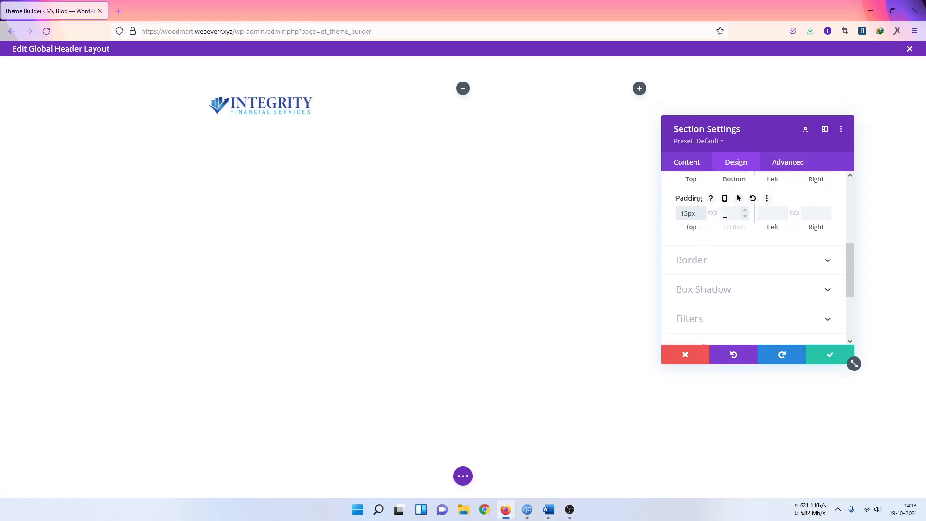
pyautogui.click(712, 213)
pyautogui.click(773, 216)
pyautogui.click(829, 359)
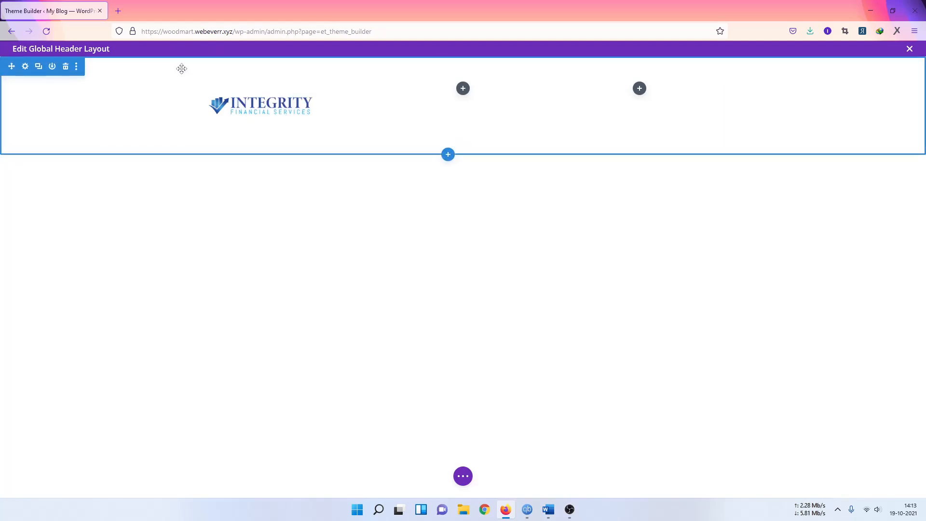
pyautogui.moveTo(255, 76)
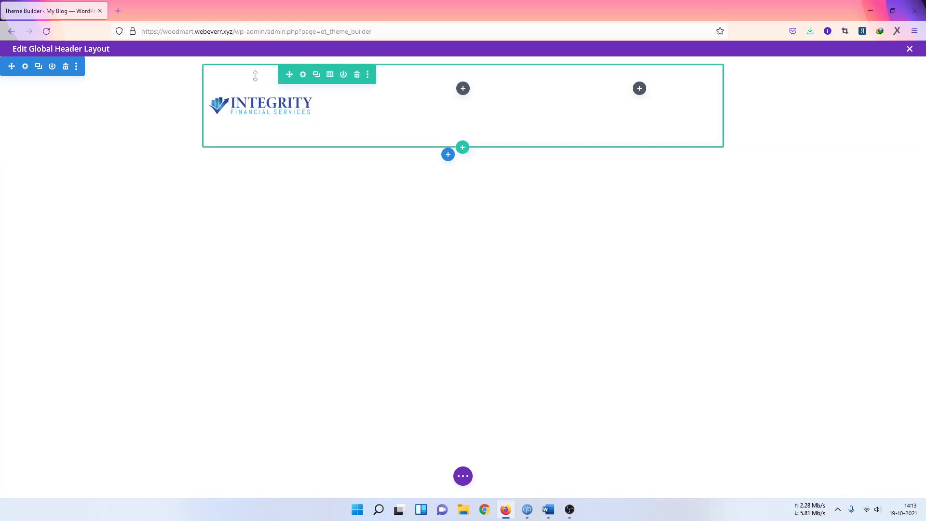
# - Set the header row's top padding to 0px, link it with the bottom padding, and save the row settings
pyautogui.click(303, 76)
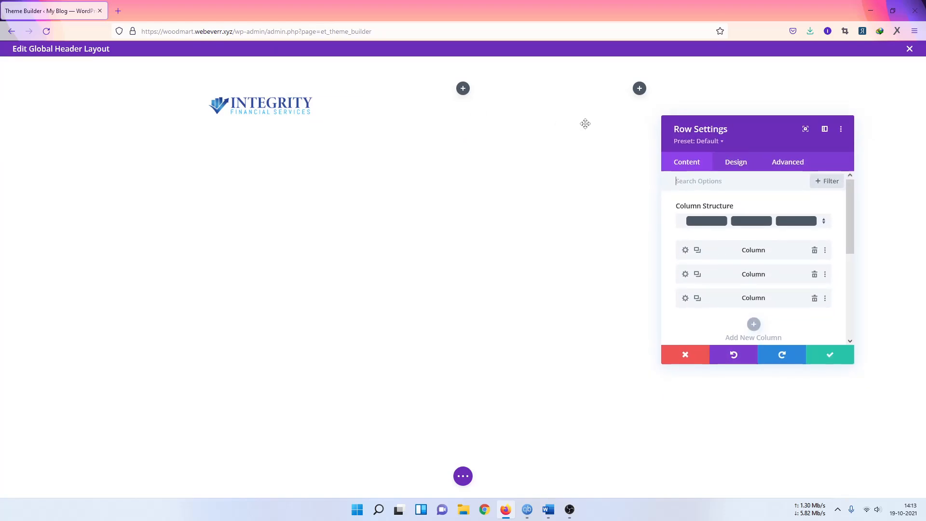
pyautogui.click(735, 162)
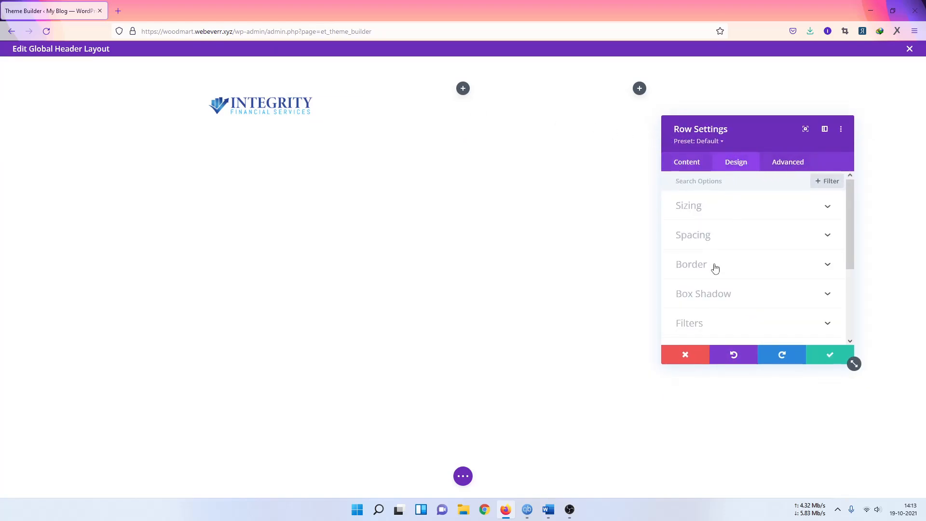
pyautogui.click(712, 239)
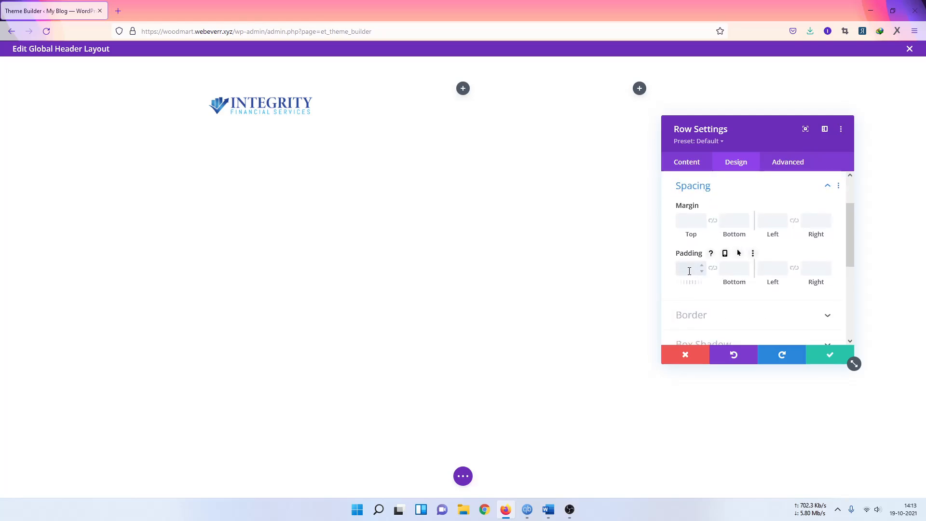
pyautogui.click(712, 268)
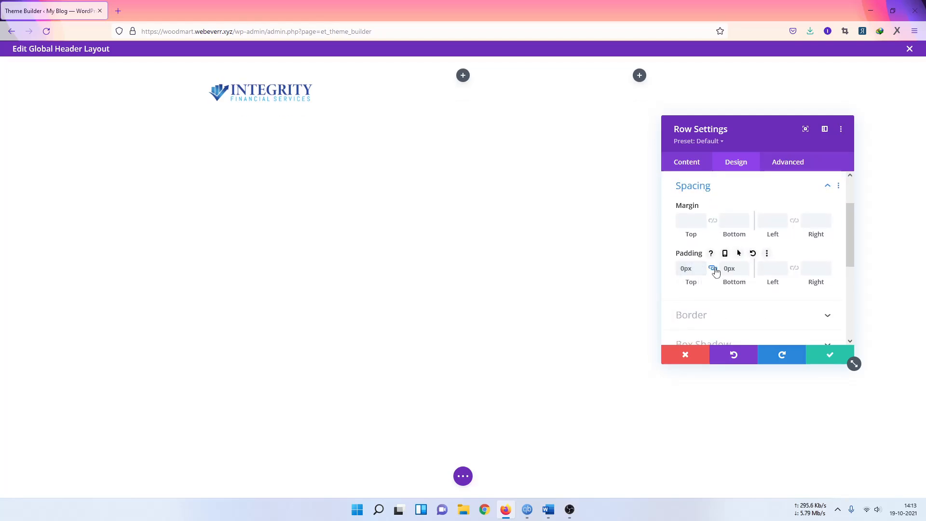
pyautogui.click(829, 354)
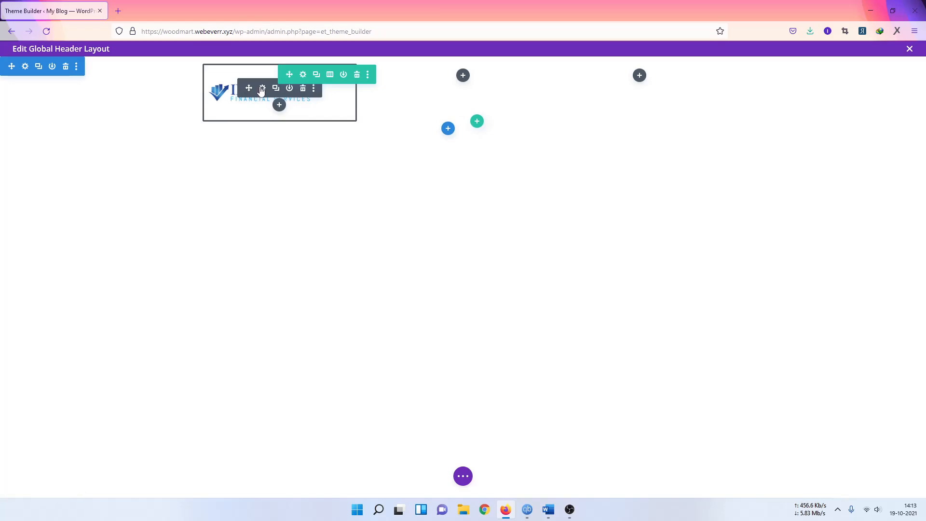
# - Set the logo image's top padding to 0, link it with the bottom padding, and save the image settings
pyautogui.click(261, 90)
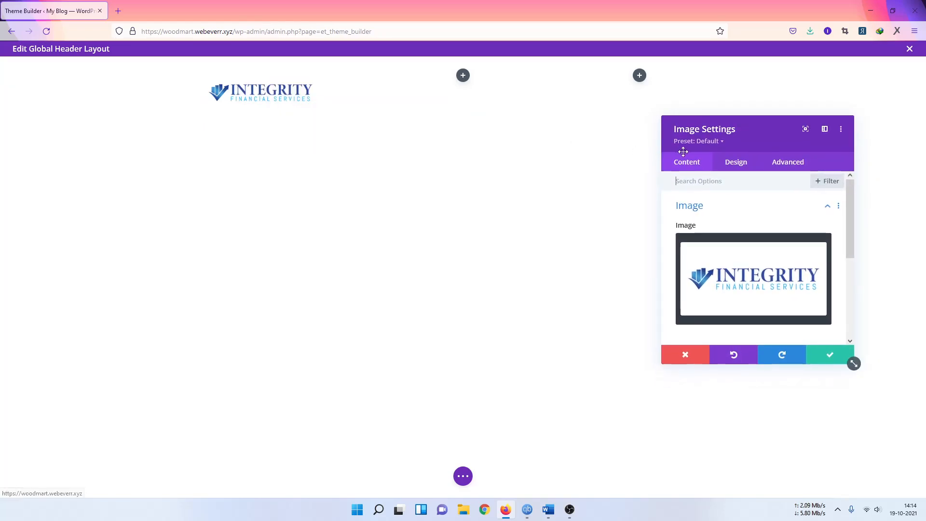
pyautogui.click(733, 162)
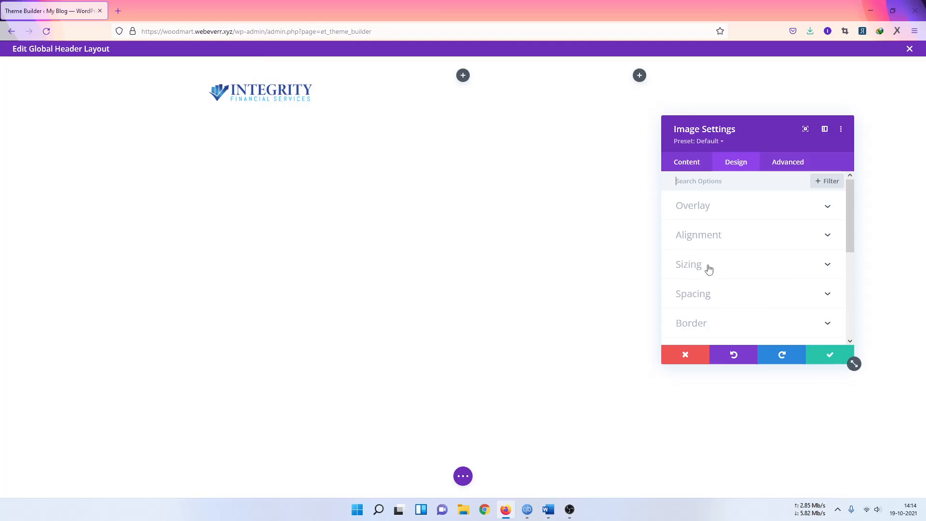
pyautogui.click(709, 293)
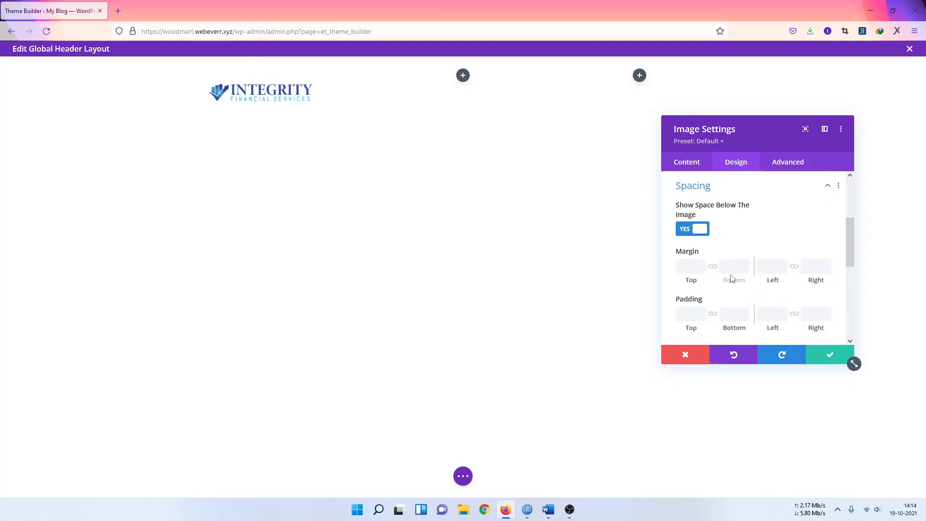
pyautogui.click(695, 315)
pyautogui.write('0')
pyautogui.click(713, 313)
pyautogui.click(814, 358)
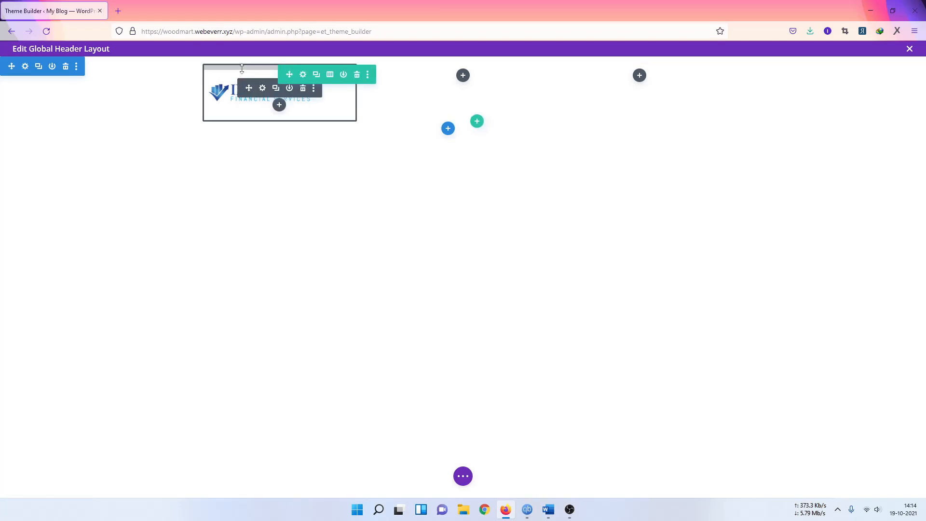
pyautogui.moveTo(241, 67)
pyautogui.mouseDown()
pyautogui.moveTo(242, 60)
pyautogui.moveTo(243, 70)
pyautogui.mouseUp()
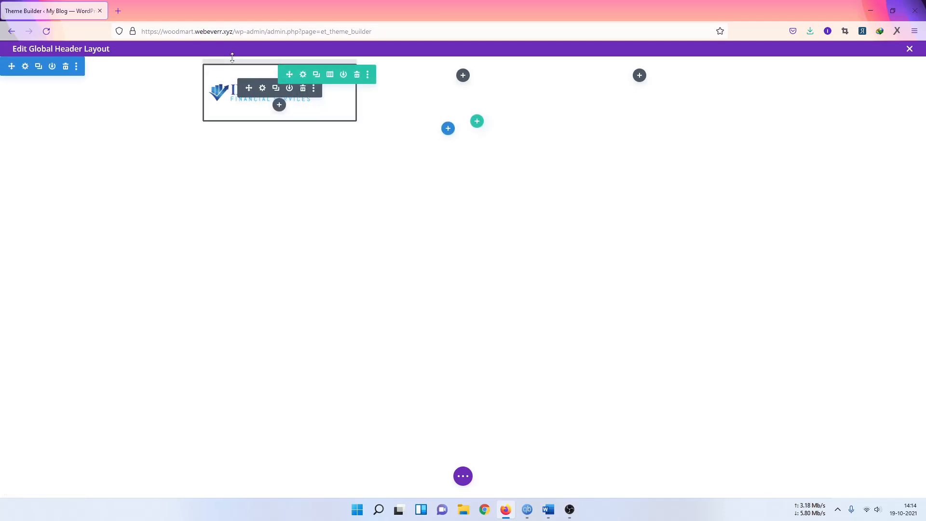
# - Set the header section's linked top and bottom padding to 0px and save the section settings
pyautogui.click(25, 66)
pyautogui.click(740, 161)
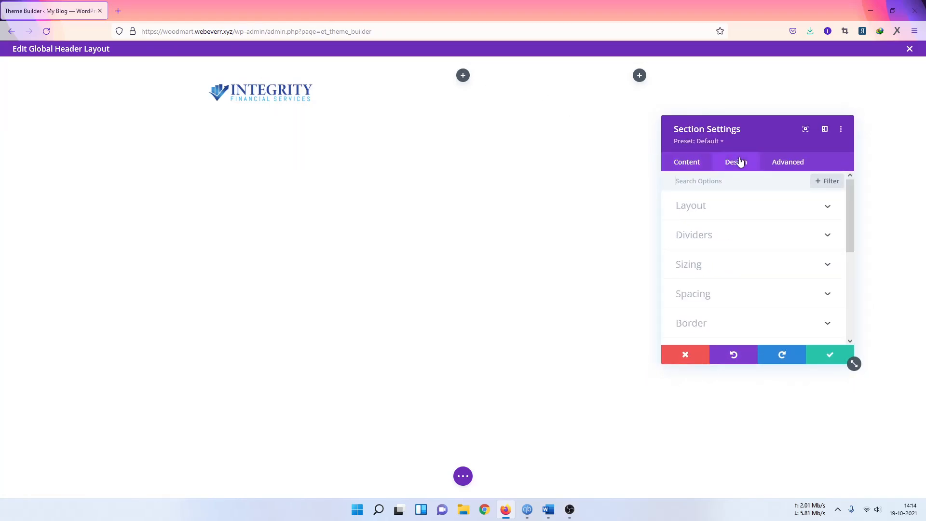
pyautogui.click(702, 264)
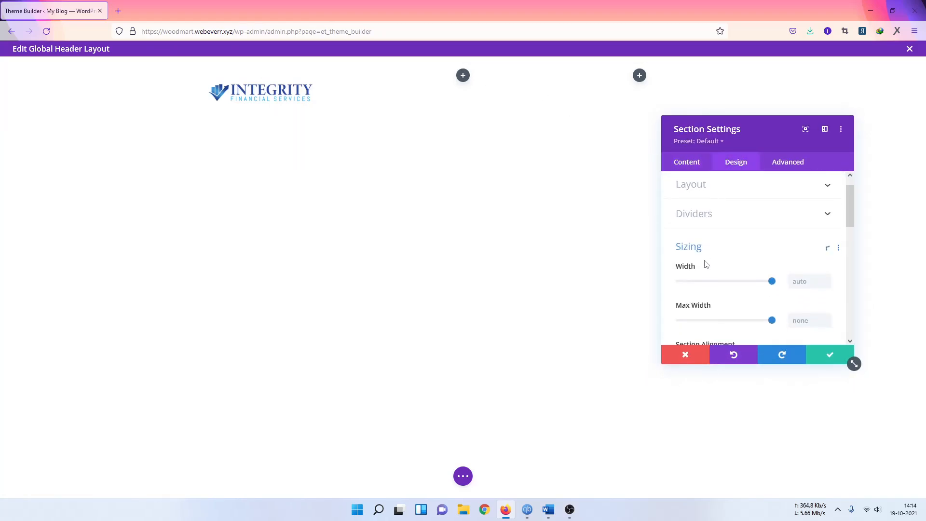
pyautogui.click(701, 191)
pyautogui.click(710, 215)
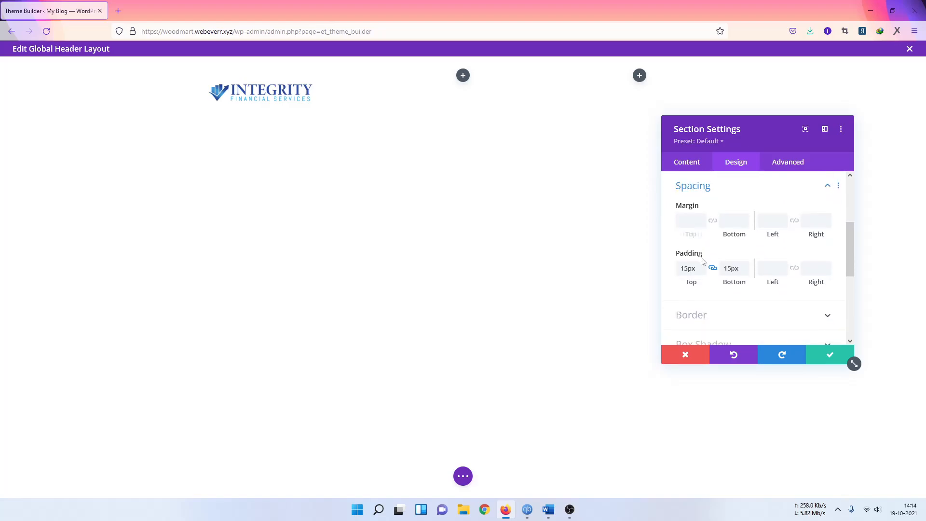
pyautogui.click(702, 271)
pyautogui.doubleClick(691, 269)
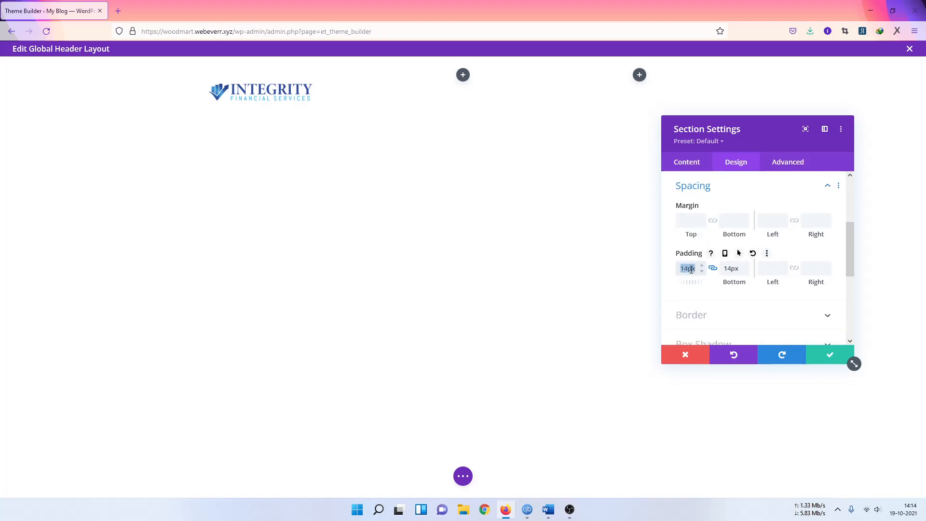
pyautogui.write('0px')
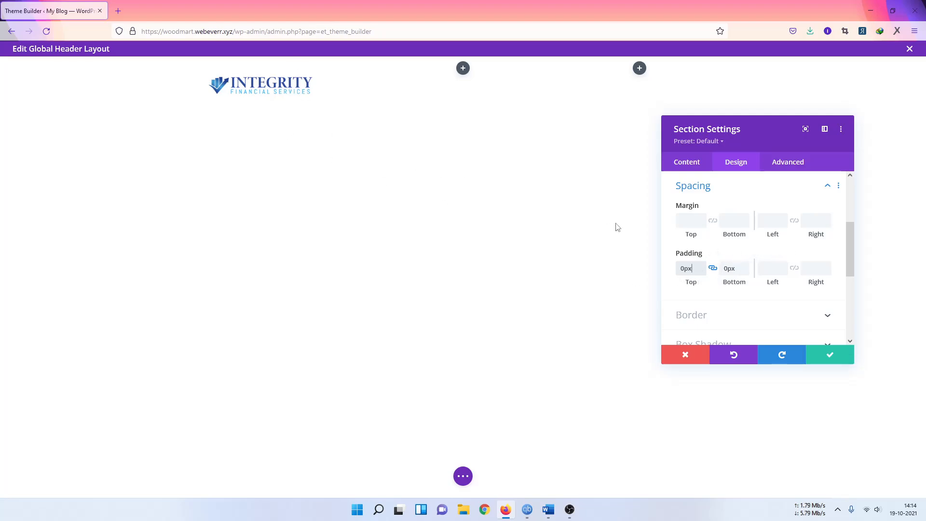
pyautogui.click(826, 354)
# - Review the column structure choices in the header row's settings without changing the three-column layout
pyautogui.moveTo(244, 95)
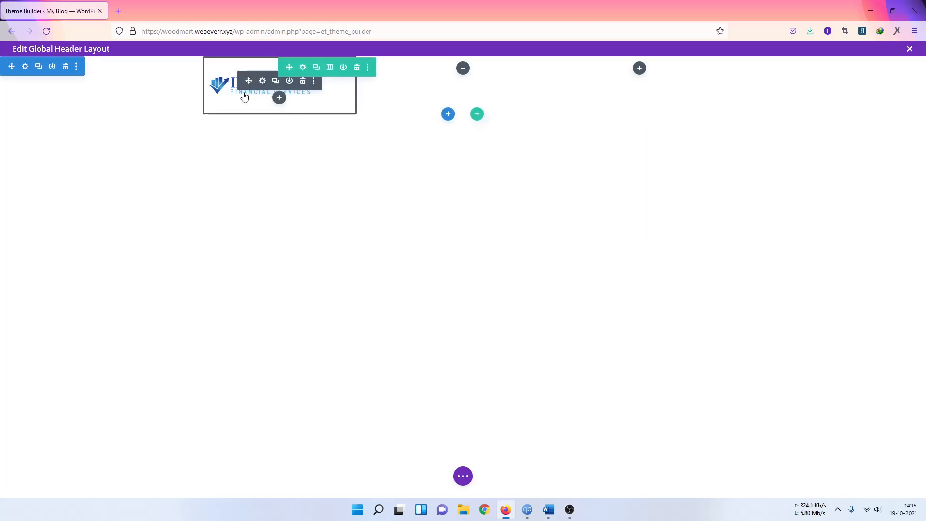
pyautogui.click(303, 68)
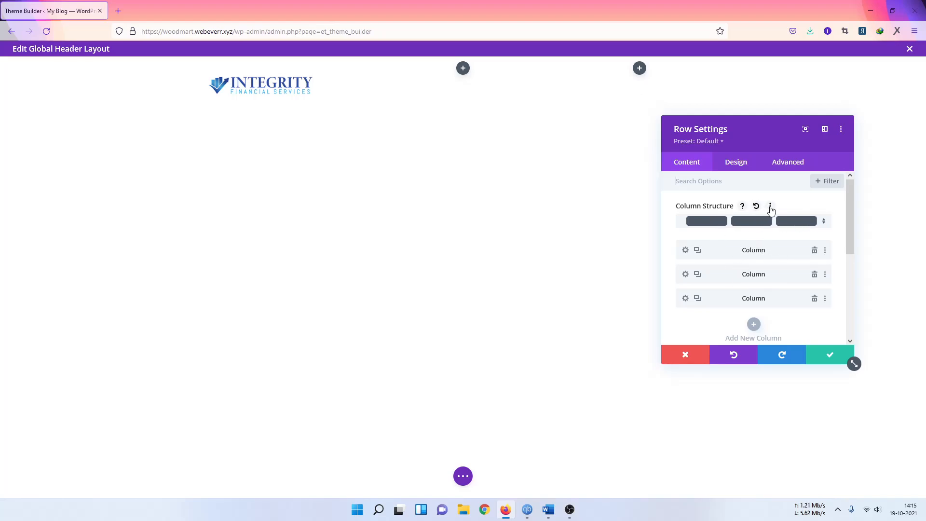
pyautogui.click(823, 223)
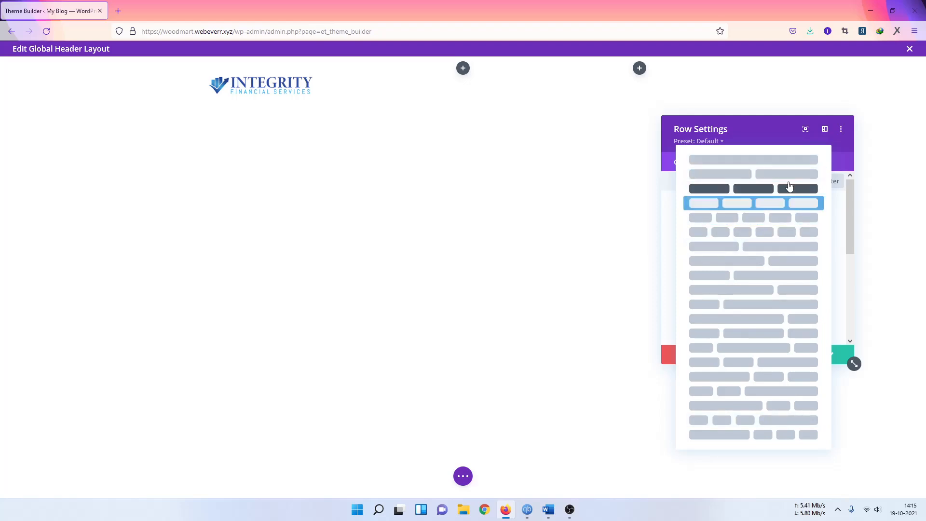
pyautogui.click(841, 248)
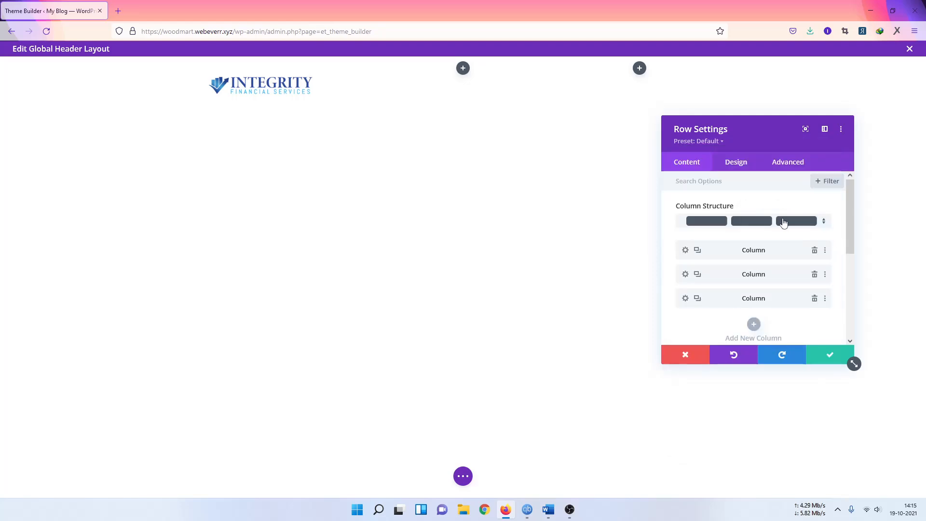
# - Examine the first column's link, background and design options, and return to the row settings
pyautogui.click(684, 250)
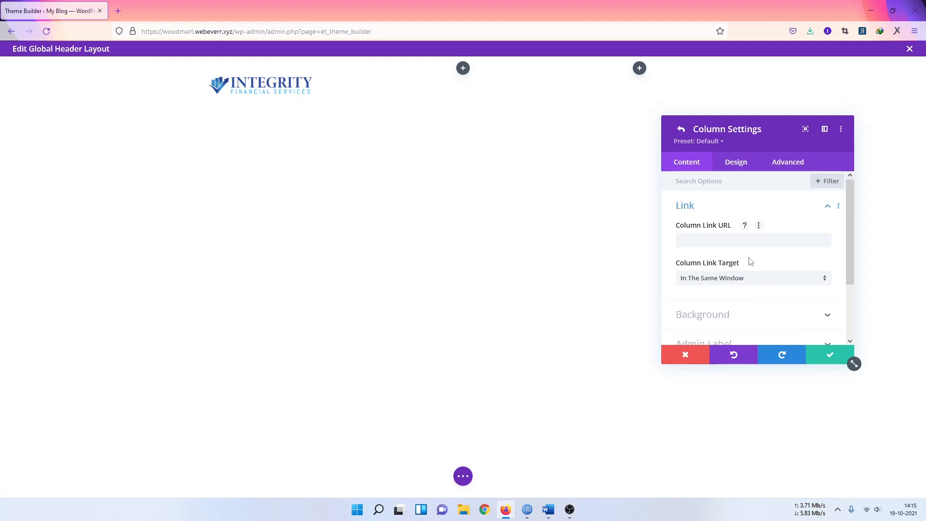
pyautogui.scroll(-1, 700, 247)
pyautogui.click(702, 260)
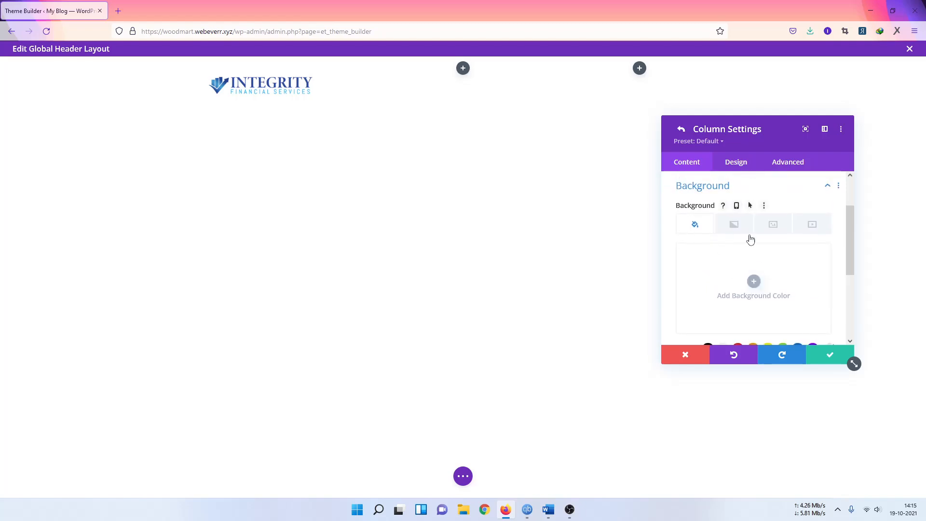
pyautogui.click(747, 166)
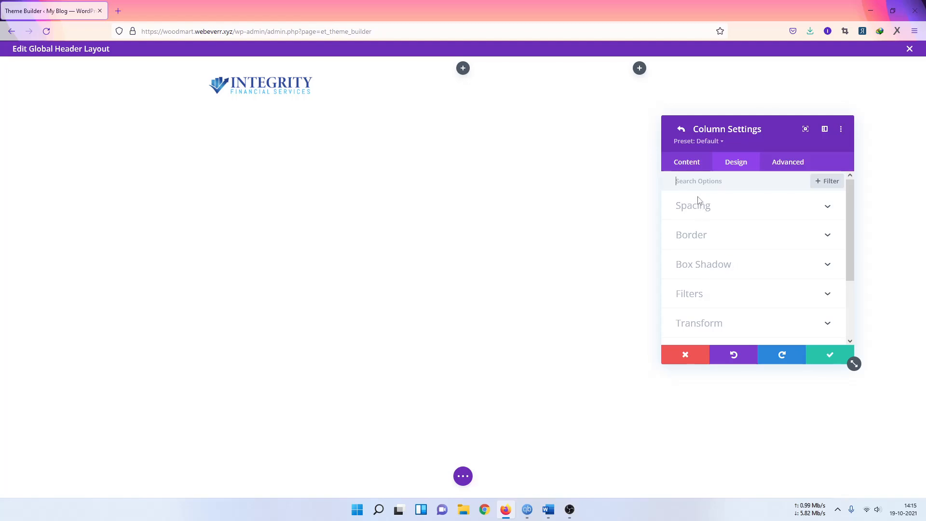
pyautogui.click(688, 159)
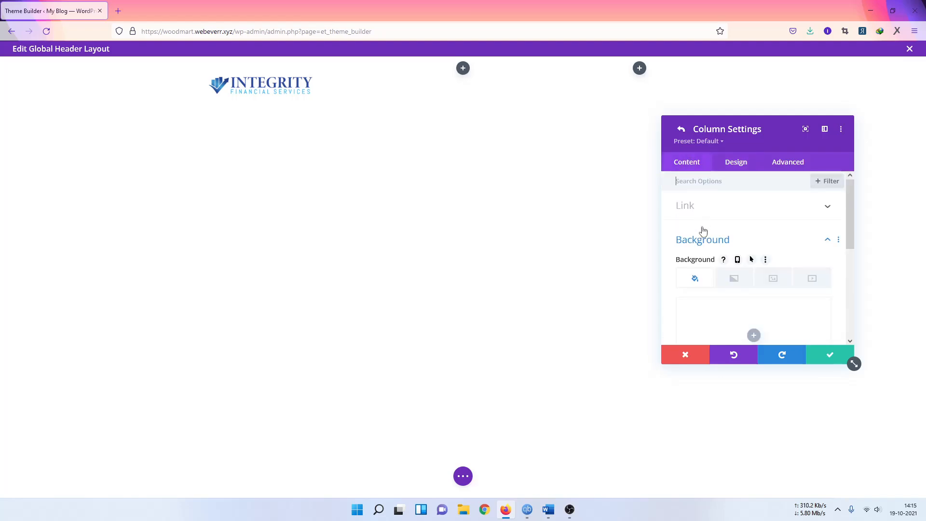
pyautogui.click(724, 240)
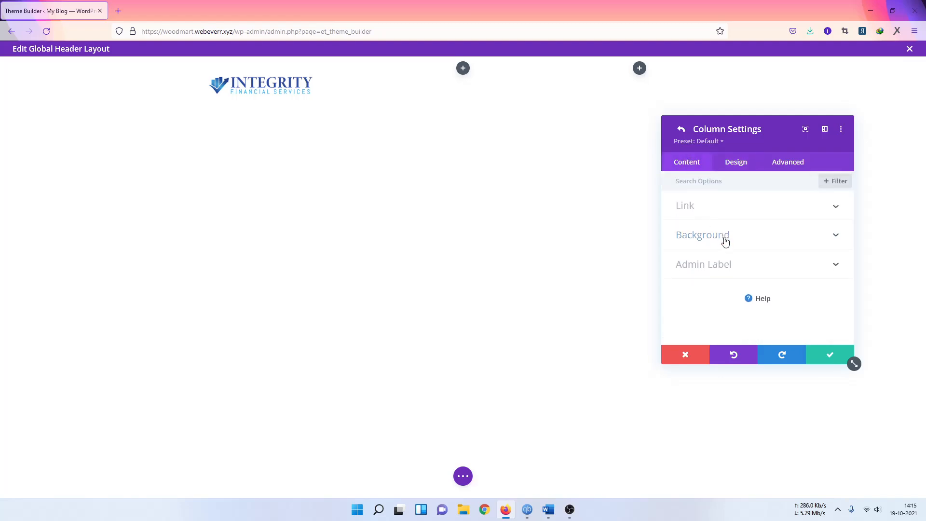
pyautogui.click(741, 165)
pyautogui.scroll(-2, 764, 270)
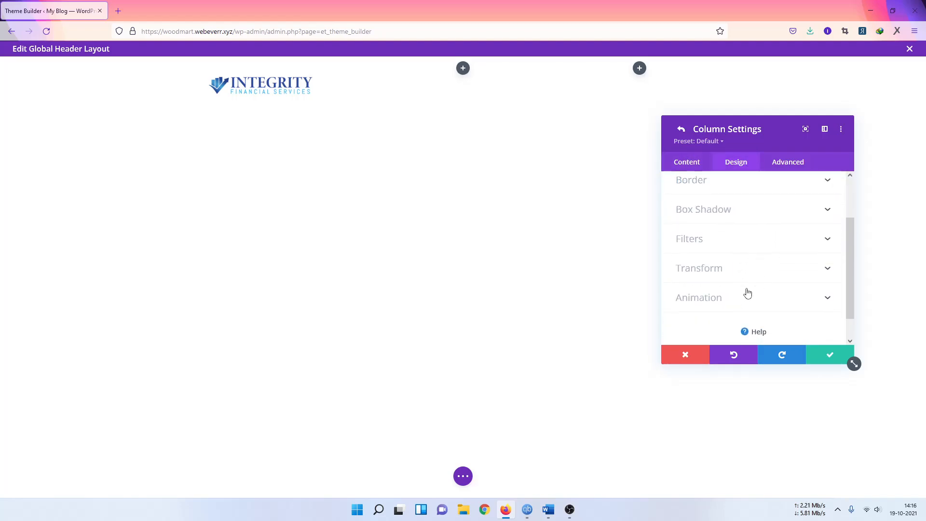
pyautogui.scroll(2, 748, 292)
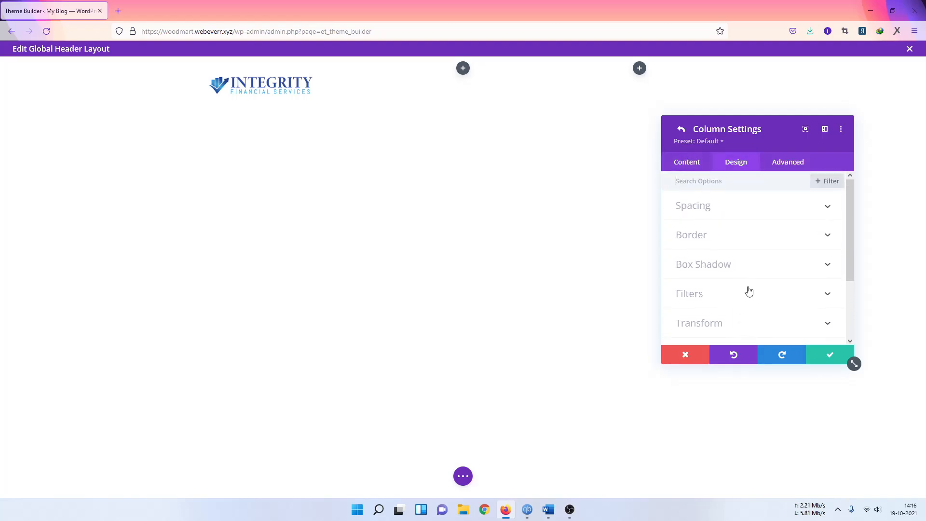
pyautogui.click(833, 353)
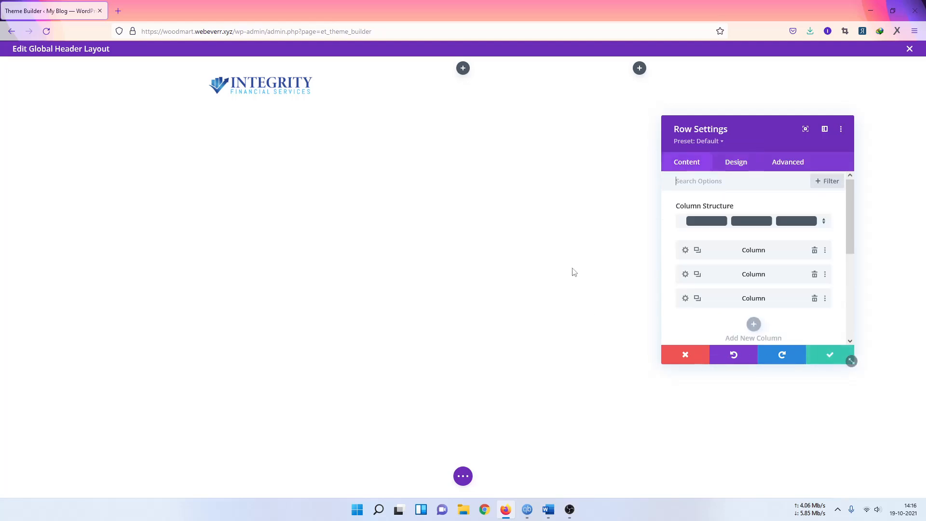
# - Enable Equalize Column Heights for the header row, set its row alignment to center, and save the row settings
pyautogui.click(732, 169)
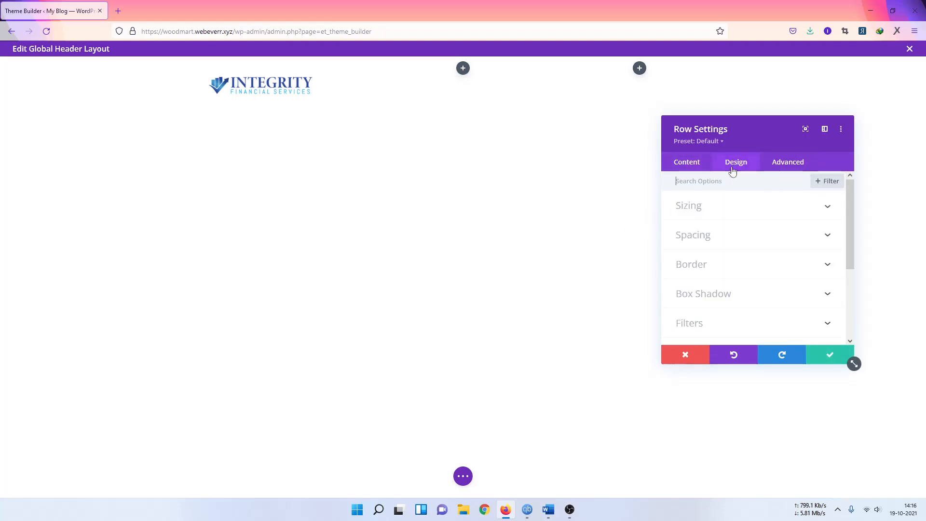
pyautogui.click(727, 212)
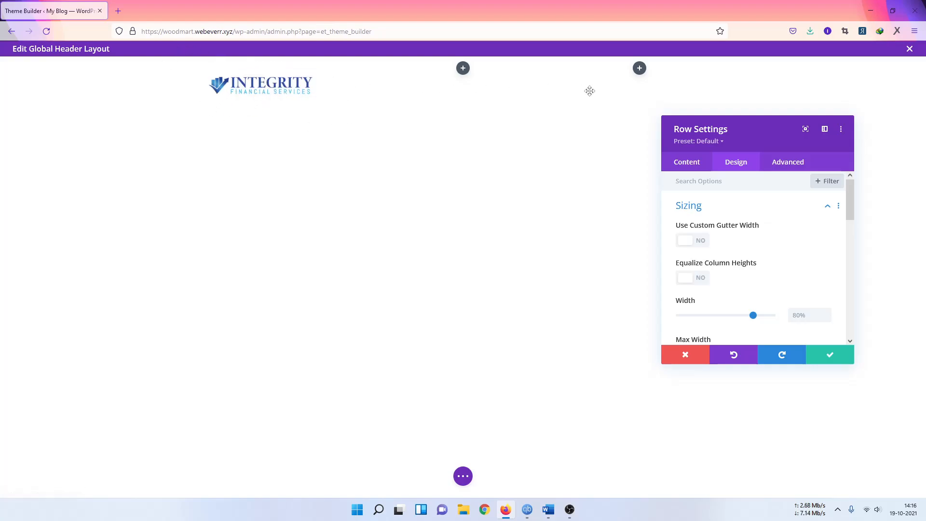
pyautogui.click(695, 280)
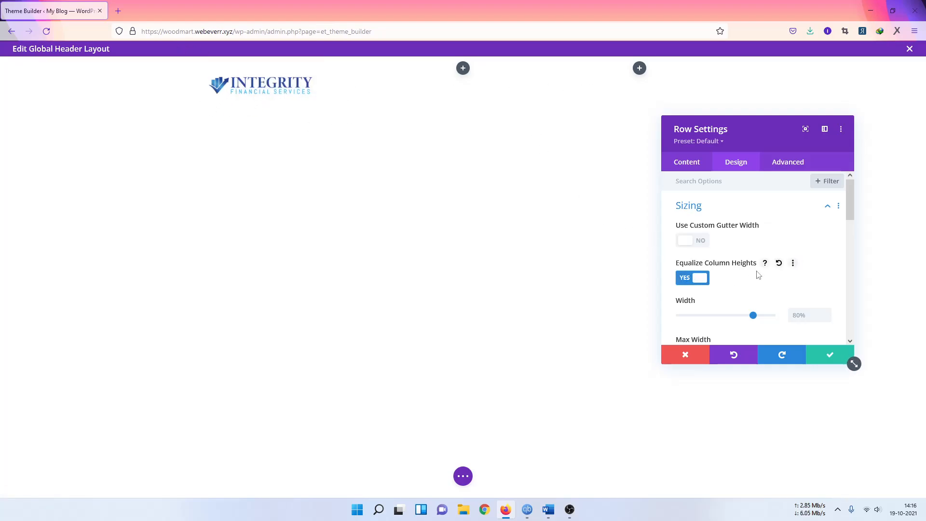
pyautogui.scroll(-4, 758, 273)
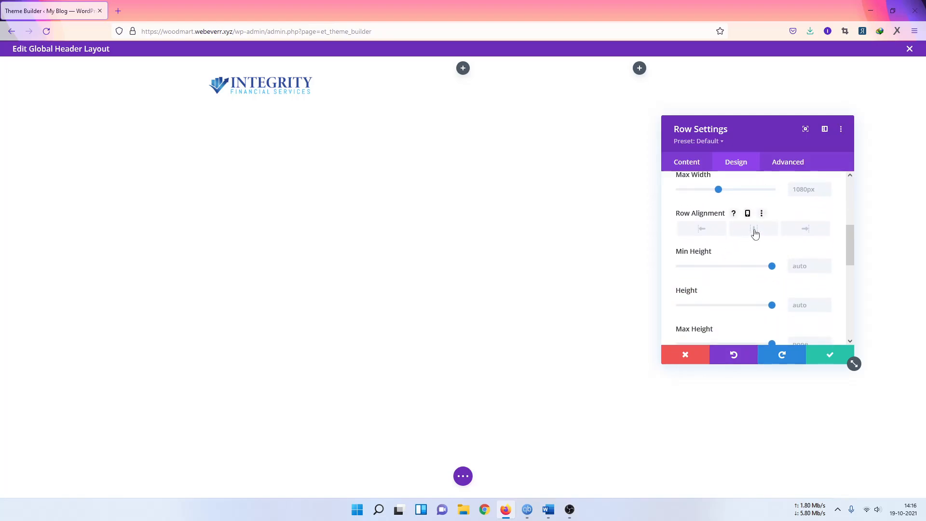
pyautogui.click(755, 234)
pyautogui.scroll(-4, 743, 252)
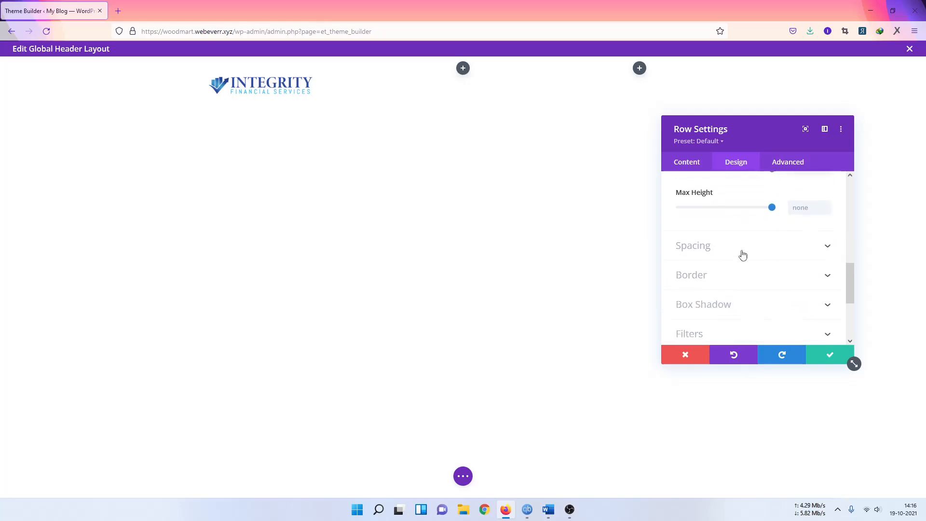
pyautogui.click(820, 351)
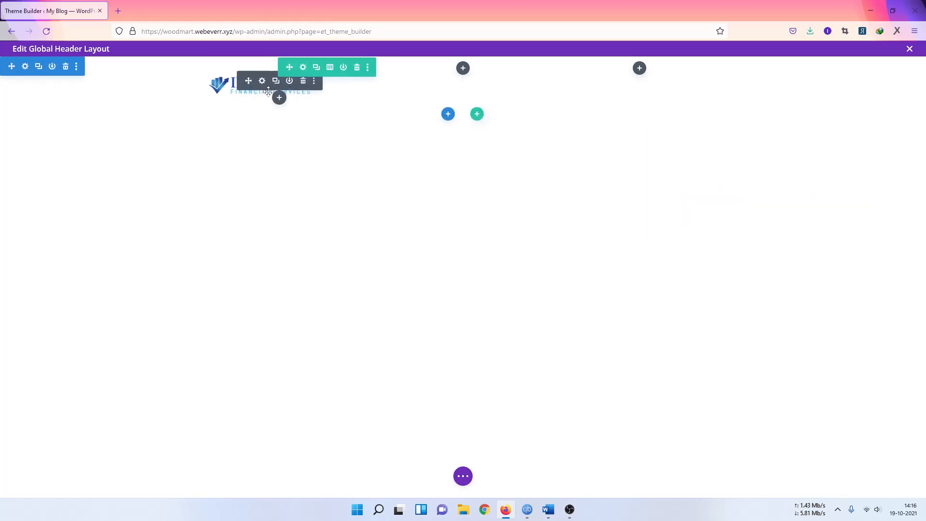
# - Add a Search module to the header row's third column and set its input placeholder to "Find something"
pyautogui.click(640, 68)
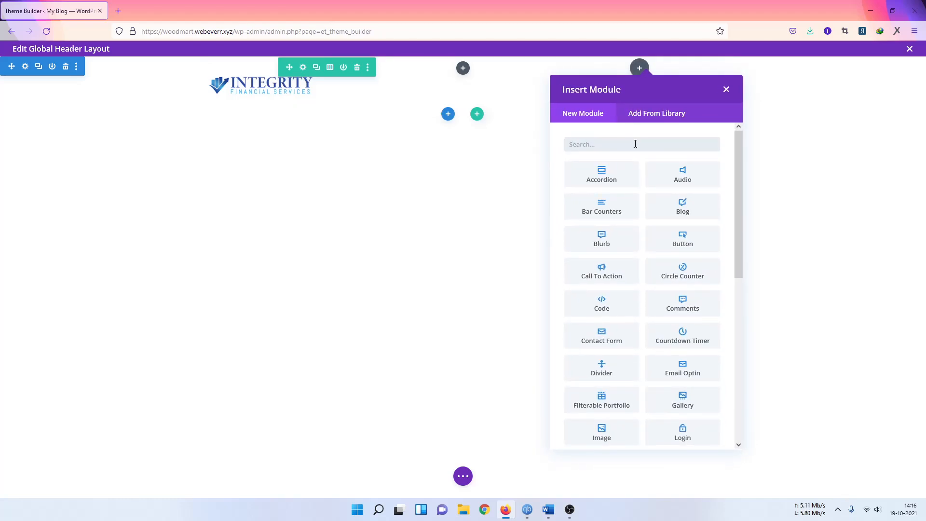
pyautogui.write('se')
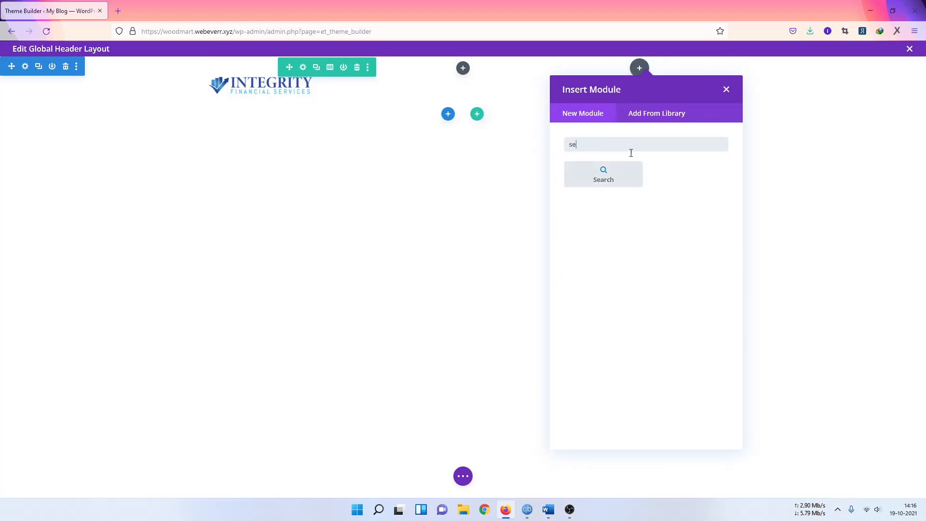
pyautogui.click(620, 174)
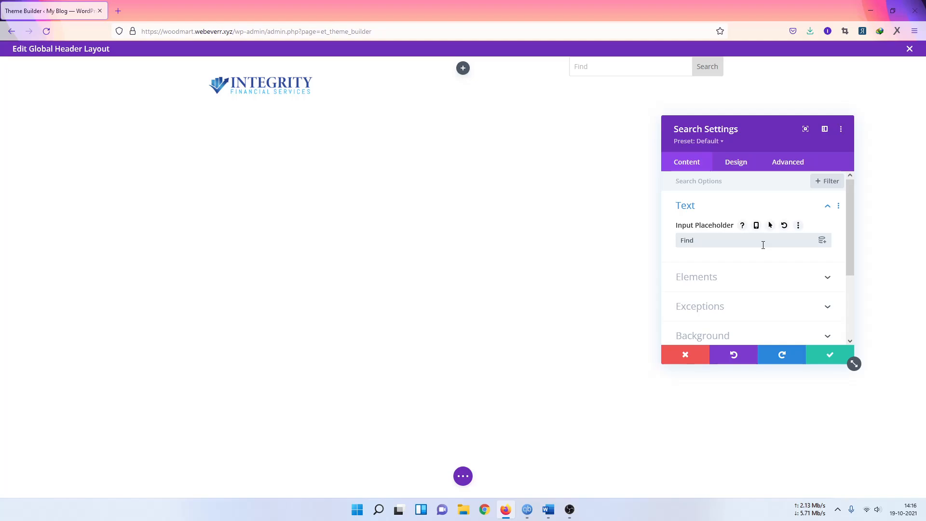
pyautogui.write('ing')
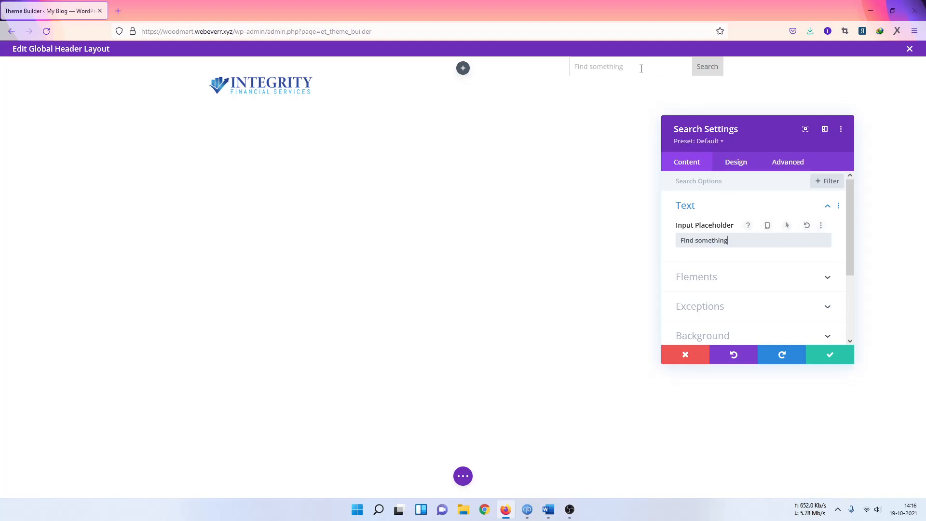
# - Try hiding the search module's button and turn its display back on
pyautogui.click(716, 277)
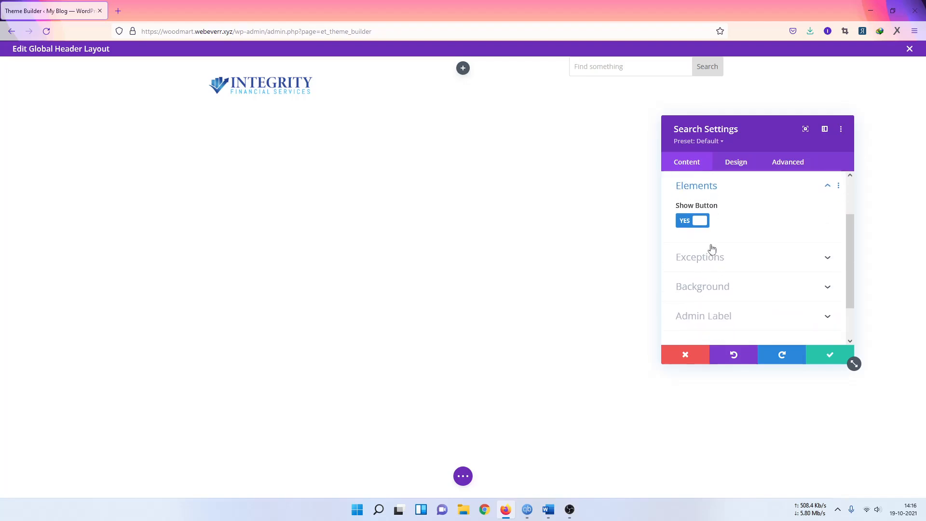
pyautogui.click(695, 226)
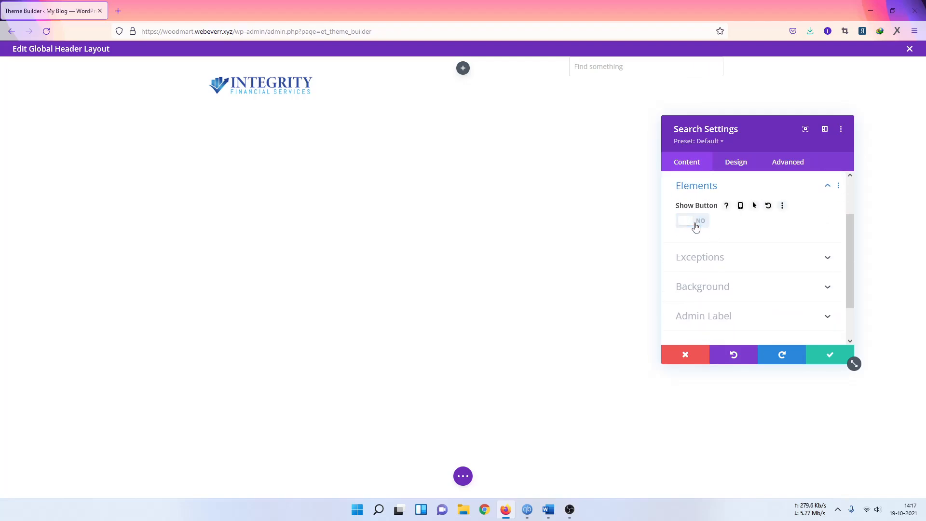
pyautogui.click(695, 226)
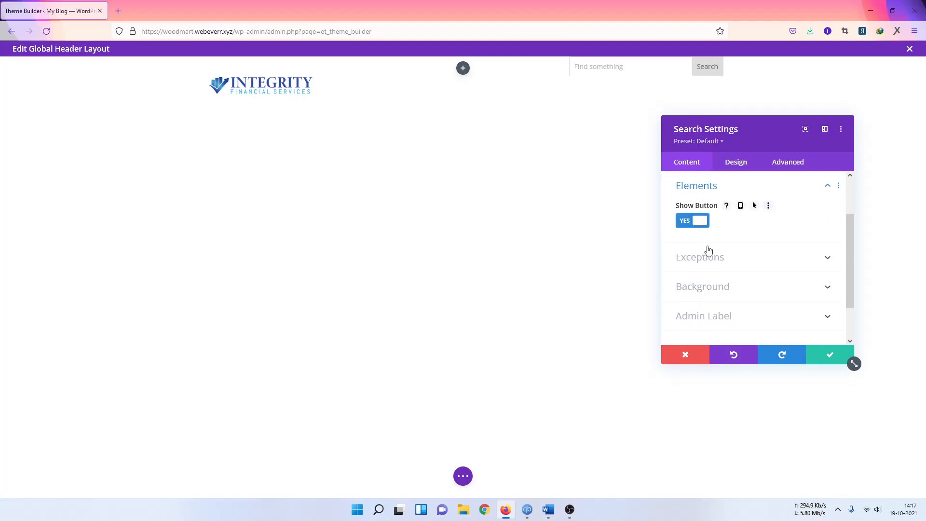
# - Review the search module's page, post and category exceptions and its background options
pyautogui.click(723, 259)
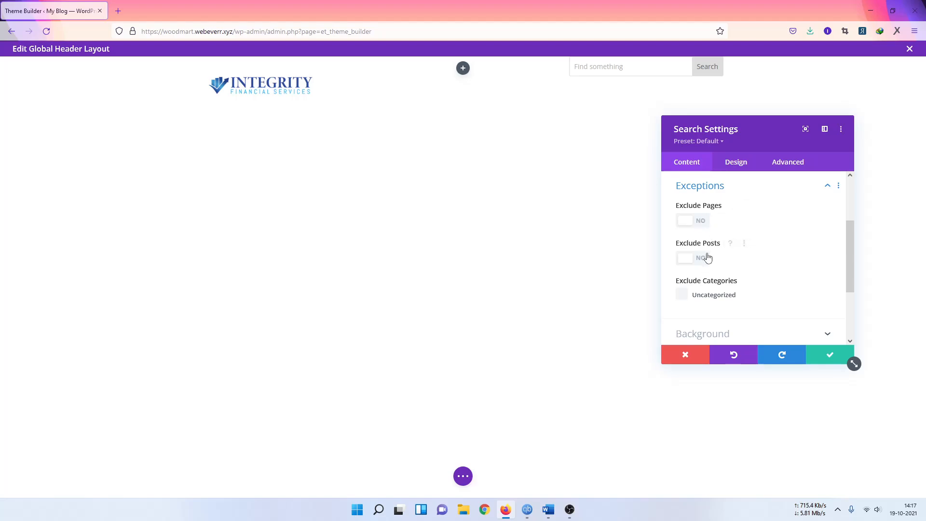
pyautogui.scroll(-1, 816, 251)
pyautogui.scroll(-2, 741, 227)
pyautogui.scroll(3, 693, 231)
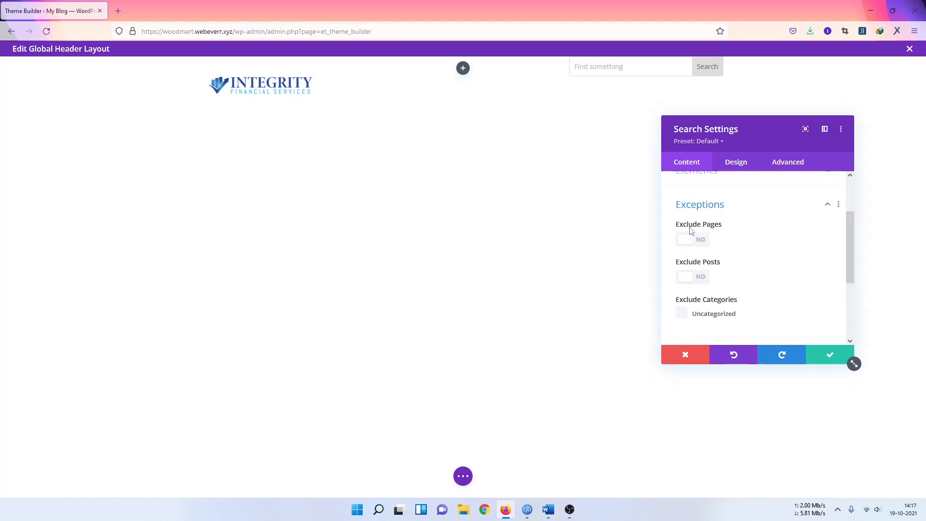
pyautogui.scroll(-1, 697, 252)
pyautogui.scroll(-2, 755, 250)
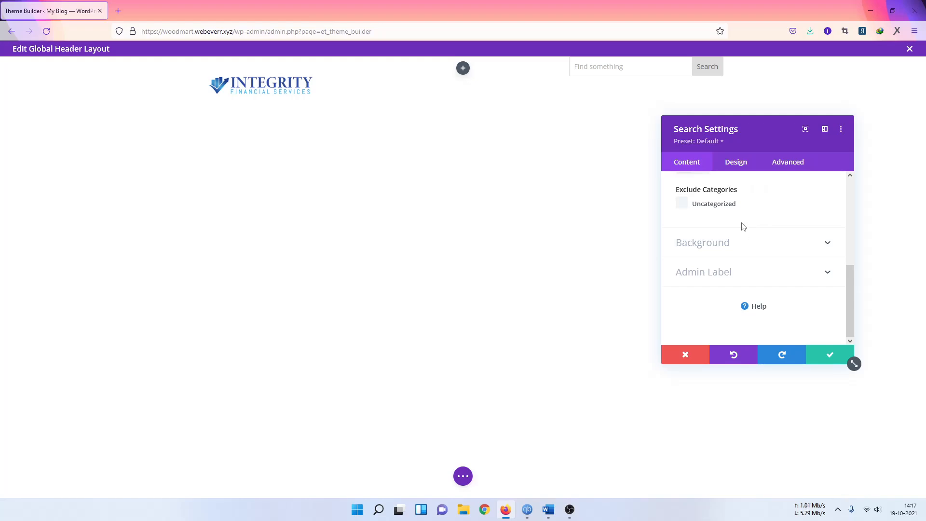
pyautogui.click(744, 242)
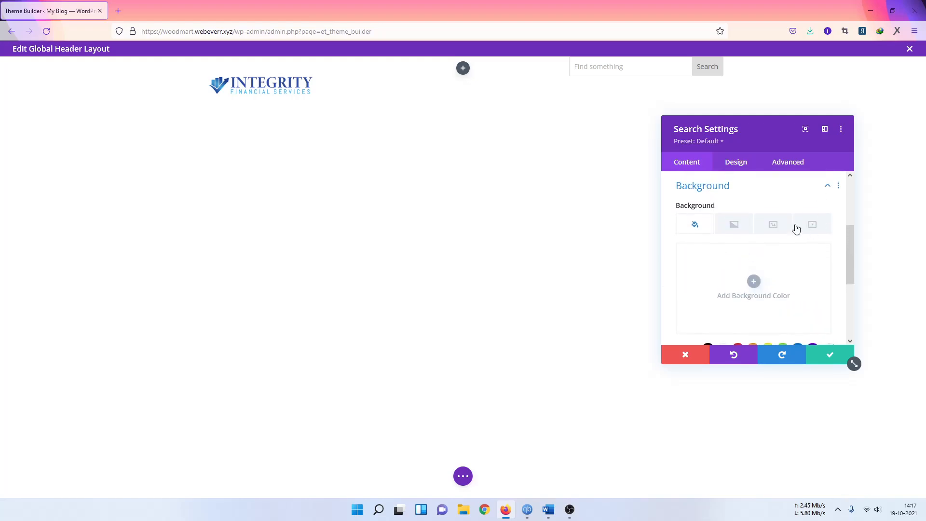
# - Set the search field's placeholder color to #000000 in the module's design settings
pyautogui.click(730, 161)
pyautogui.click(721, 207)
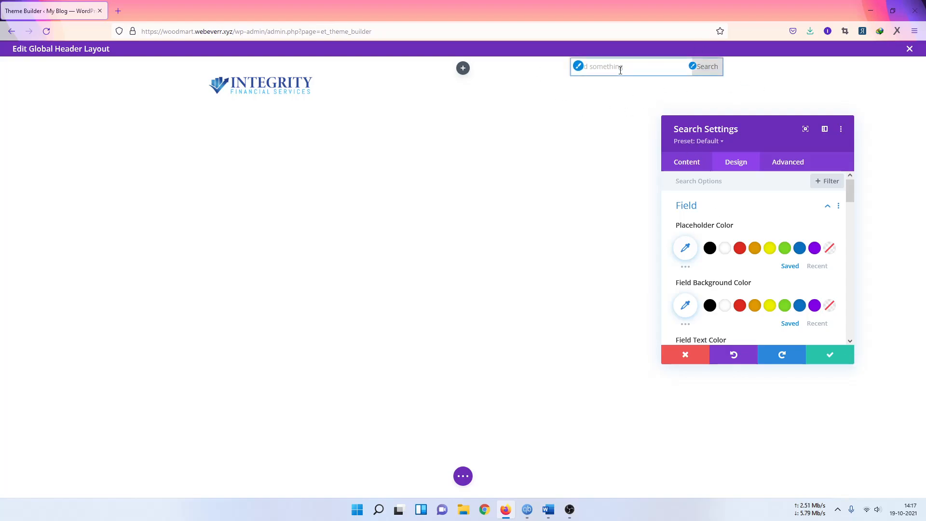
pyautogui.click(709, 248)
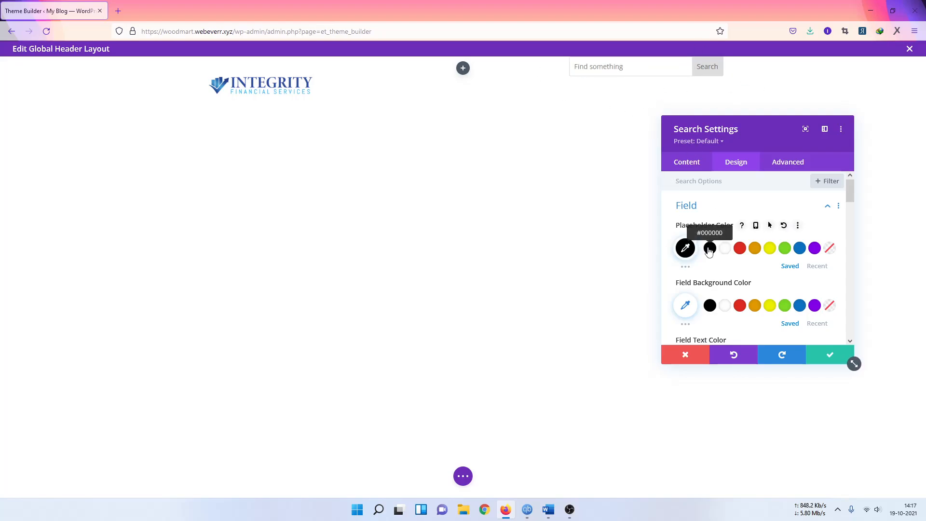
pyautogui.click(686, 248)
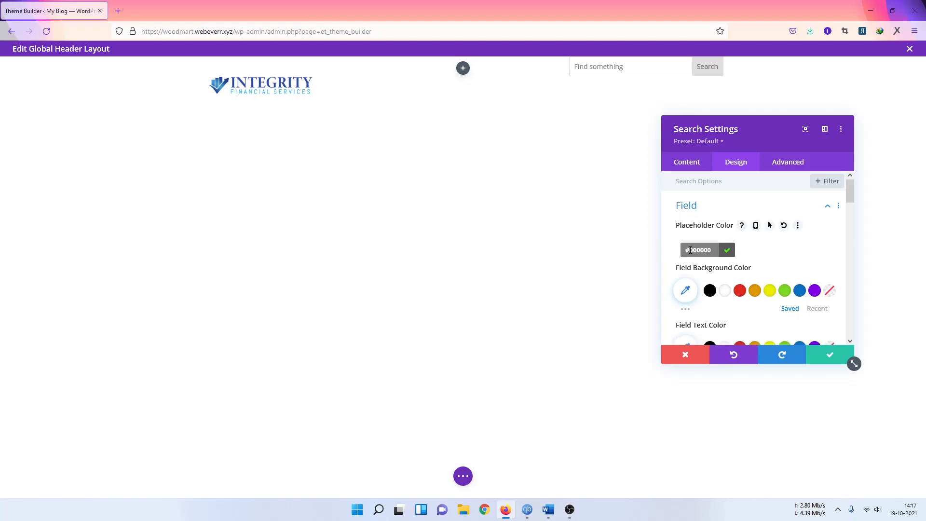
pyautogui.click(726, 250)
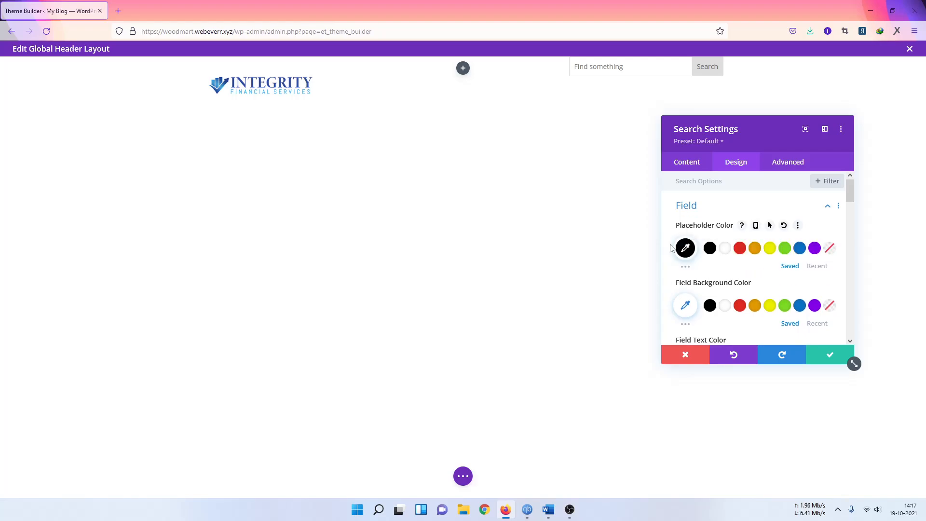
# - Set the search field's background color to white and its text color to black
pyautogui.scroll(-1, 698, 302)
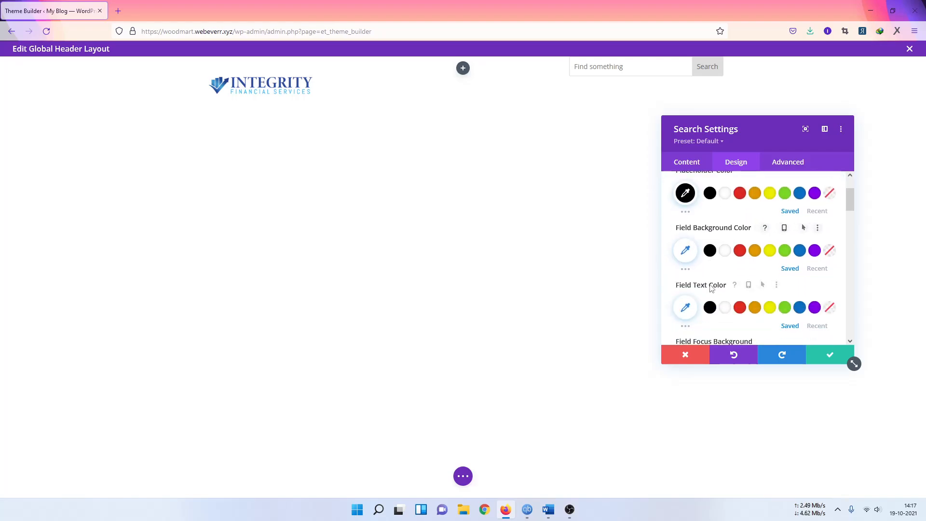
pyautogui.click(727, 255)
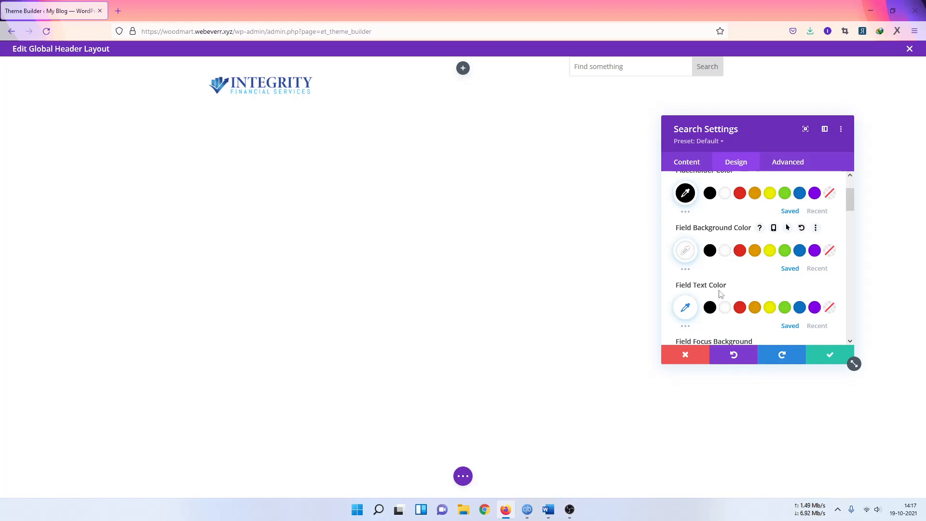
pyautogui.click(710, 308)
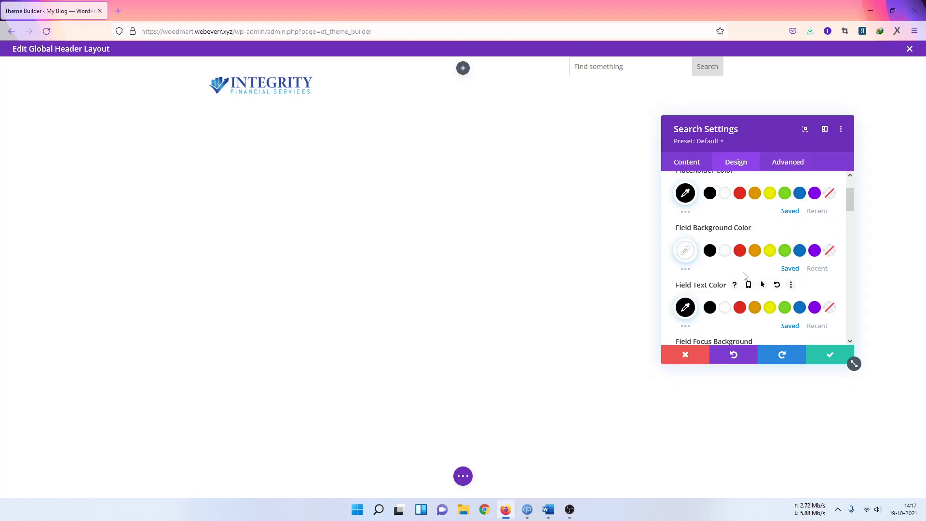
# - Set the search field's focus text color to #000000
pyautogui.scroll(-2, 712, 299)
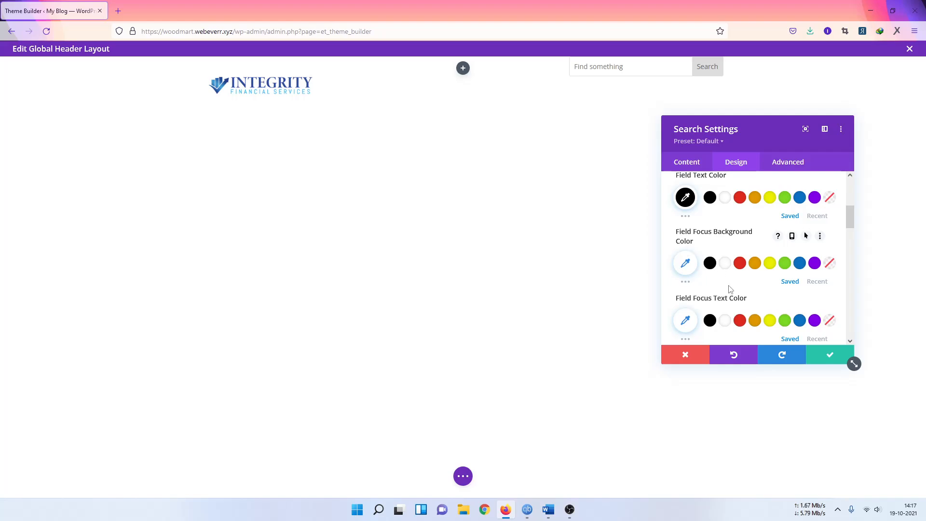
pyautogui.scroll(-1, 718, 273)
pyautogui.click(710, 265)
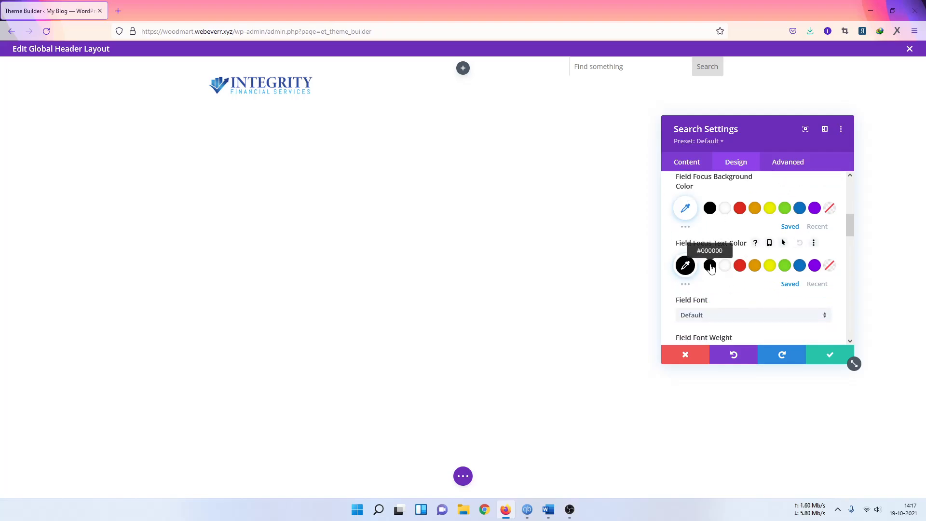
pyautogui.scroll(-2, 710, 268)
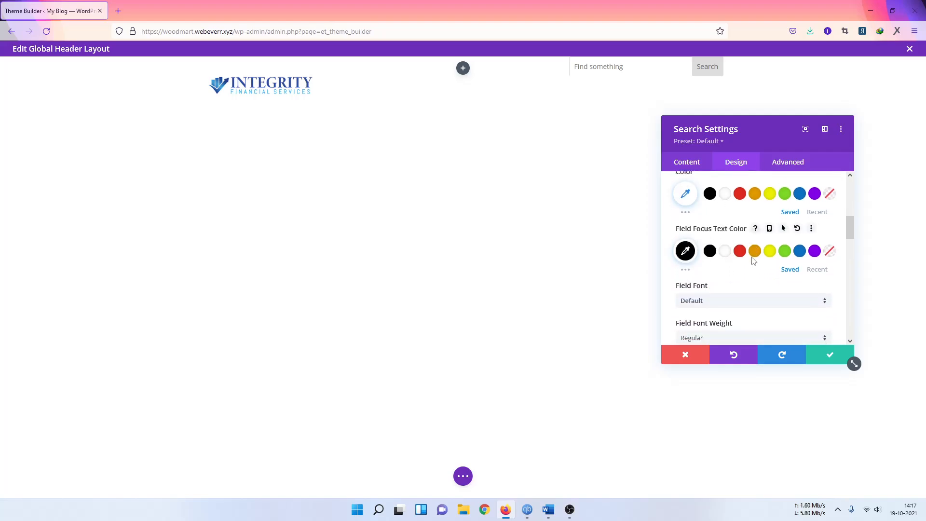
# - Enter the sample text "xrty545" in the header's search field and review the field's font, size, spacing and shadow options
pyautogui.click(645, 71)
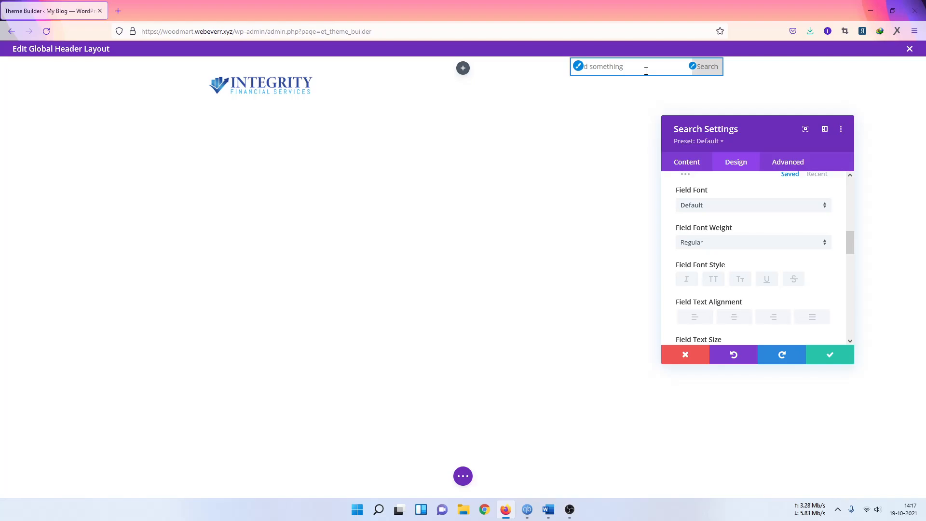
pyautogui.write('xrty545')
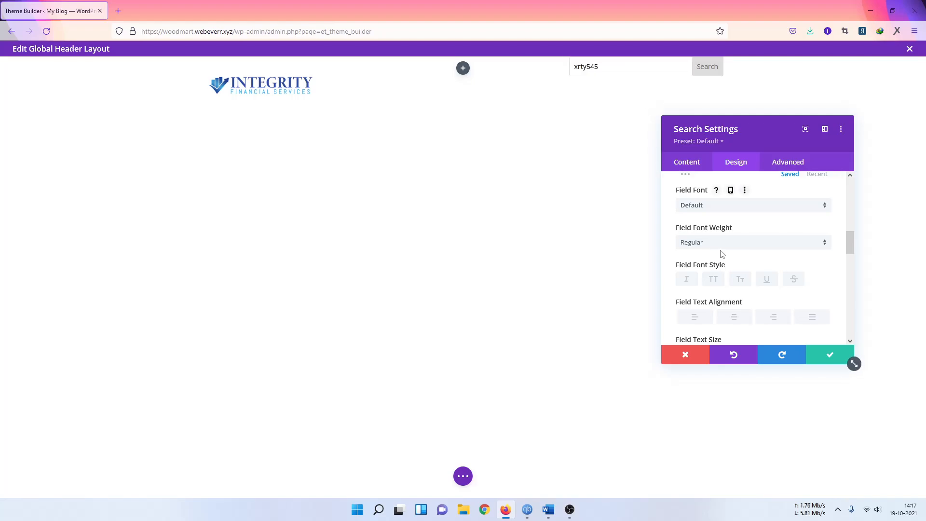
pyautogui.scroll(-1, 715, 282)
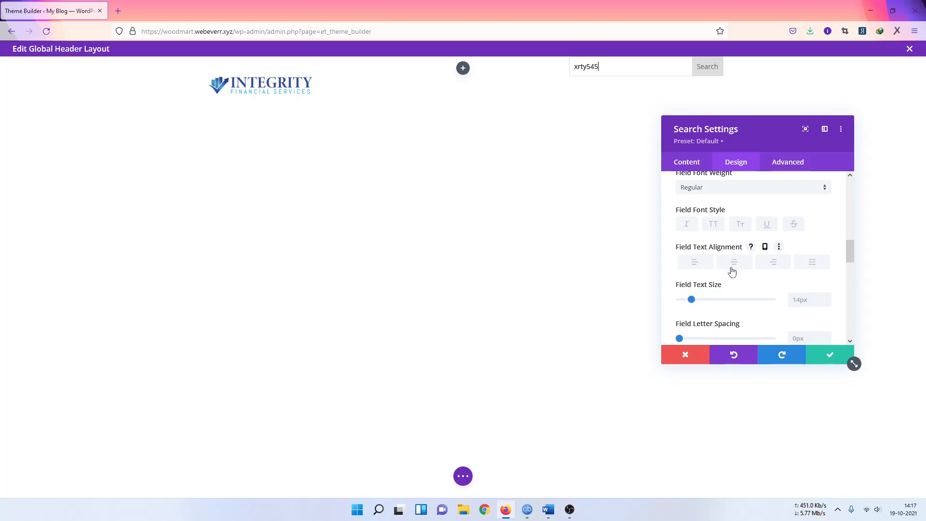
pyautogui.scroll(-1, 764, 266)
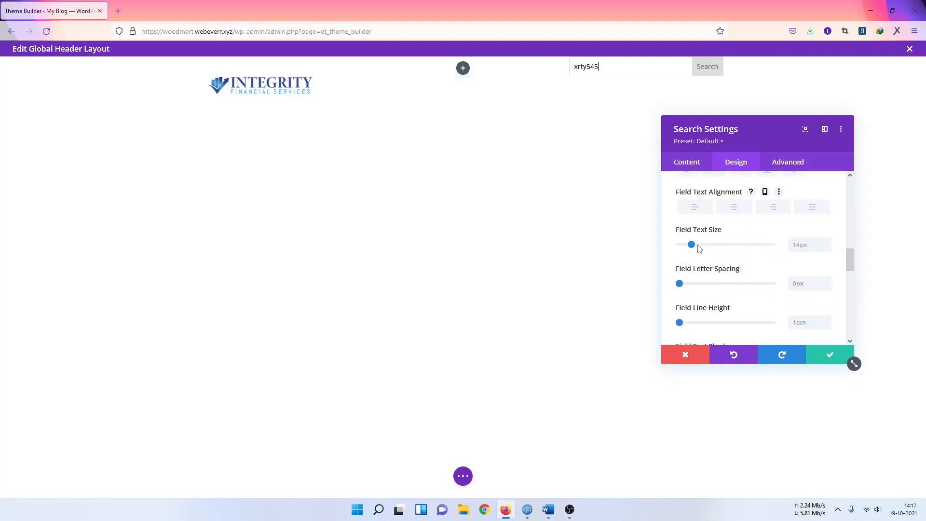
pyautogui.scroll(-2, 724, 275)
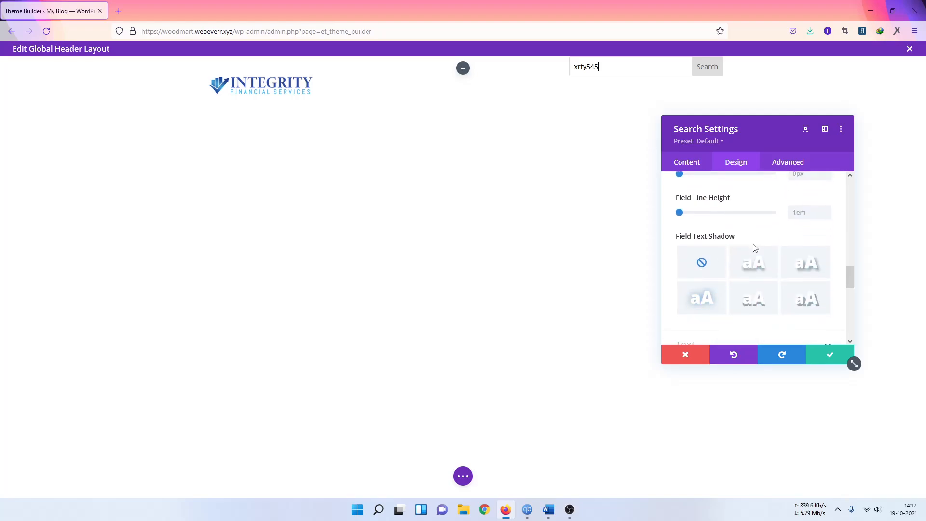
pyautogui.scroll(-1, 738, 236)
# - Try center text alignment for the search module and return it to left alignment
pyautogui.click(720, 291)
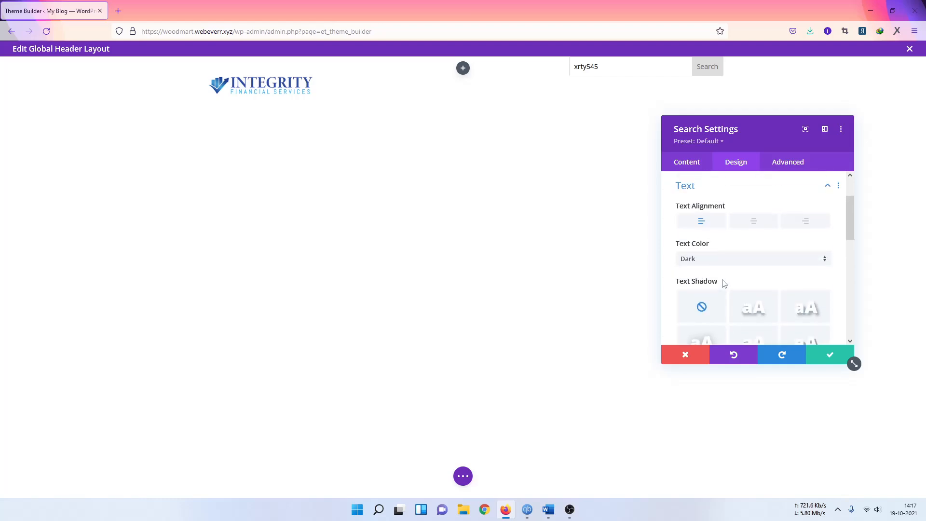
pyautogui.scroll(-2, 722, 283)
pyautogui.scroll(2, 724, 275)
pyautogui.click(753, 223)
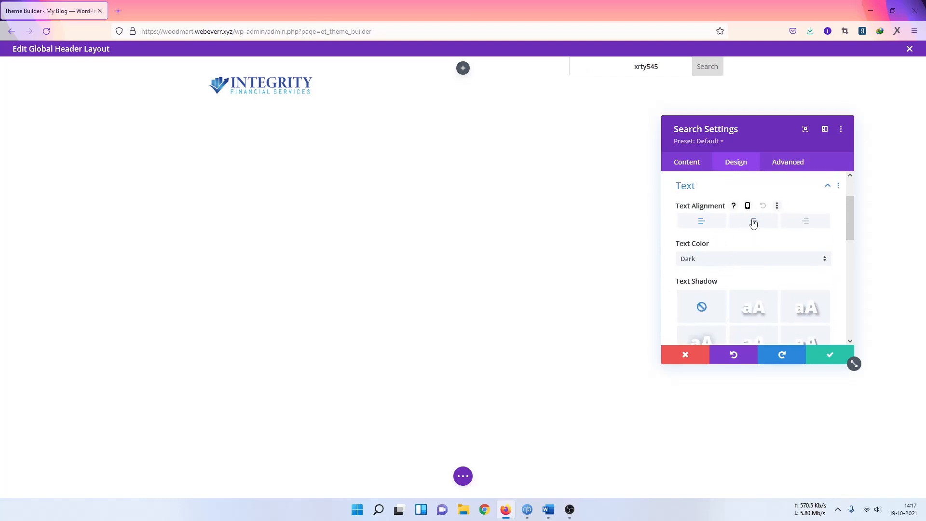
pyautogui.click(695, 225)
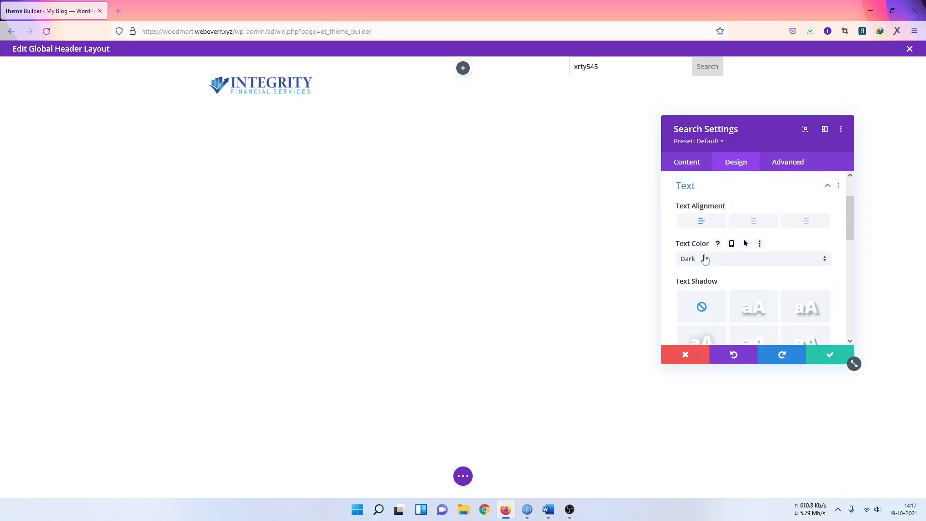
# - Set the search module's button and border color to #000000
pyautogui.scroll(-3, 719, 249)
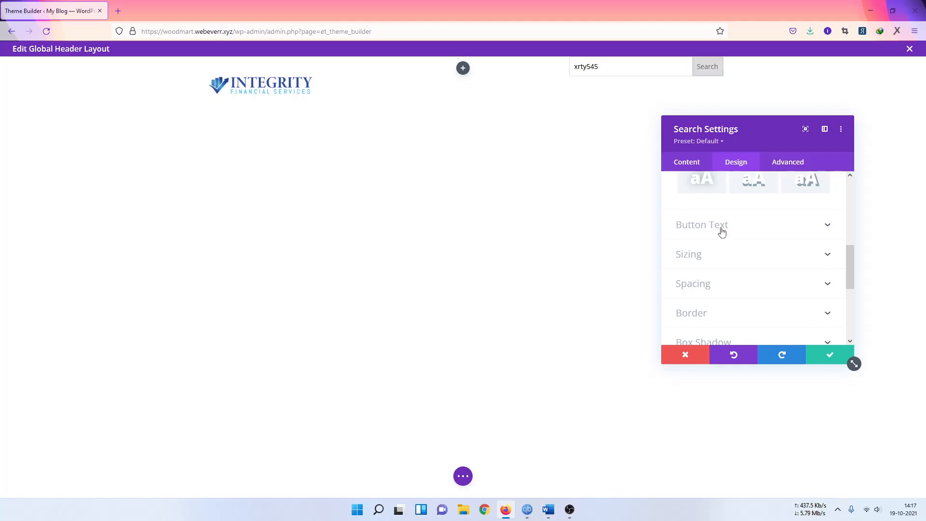
pyautogui.click(722, 232)
pyautogui.scroll(-2, 721, 241)
pyautogui.scroll(3, 786, 272)
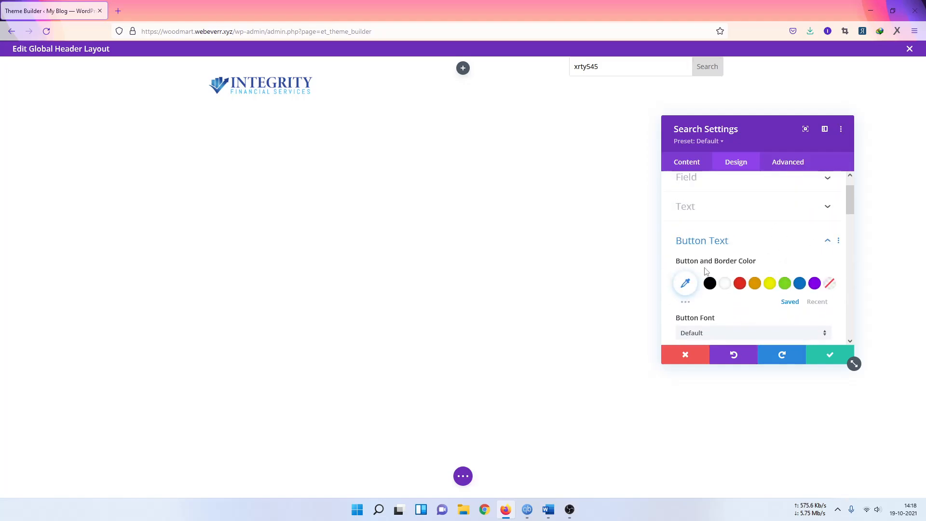
pyautogui.scroll(-2, 704, 269)
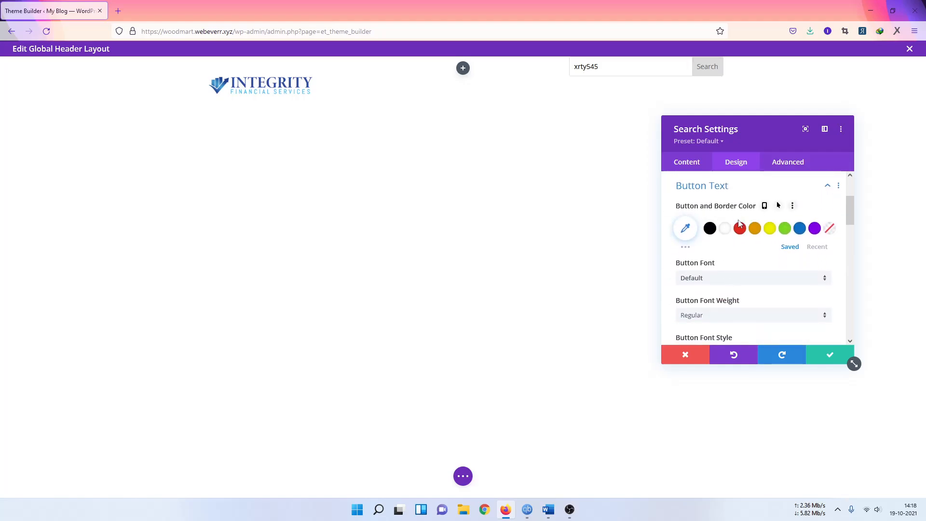
pyautogui.click(714, 230)
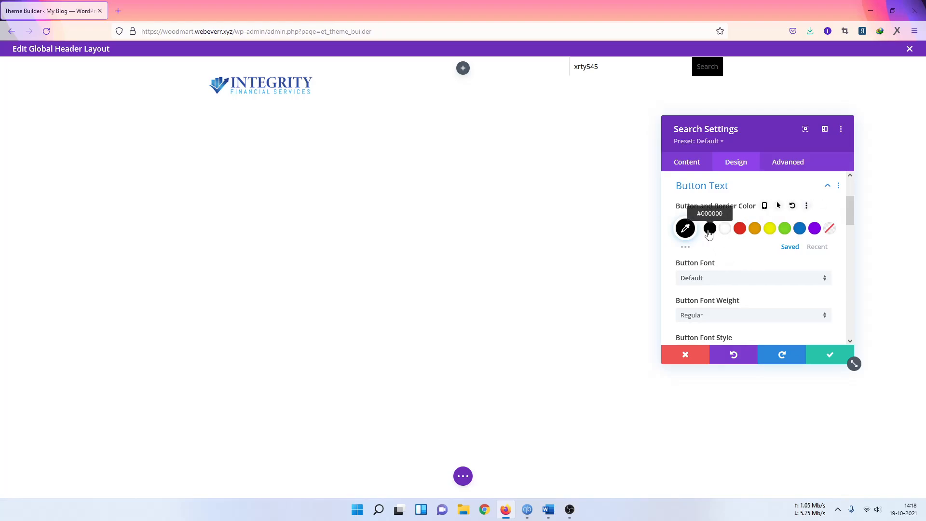
# - Set the search button's text color to #FFFFFF
pyautogui.scroll(1, 737, 265)
pyautogui.scroll(-2, 736, 265)
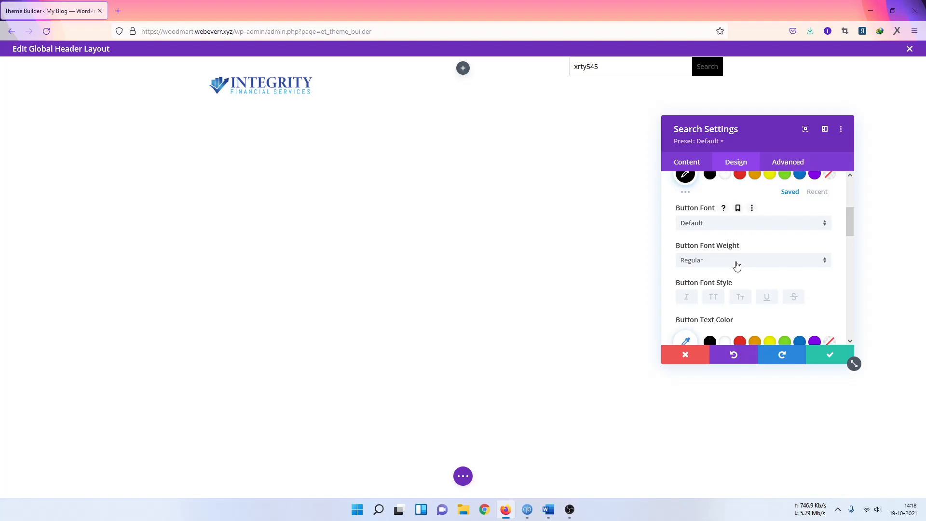
pyautogui.scroll(-2, 722, 307)
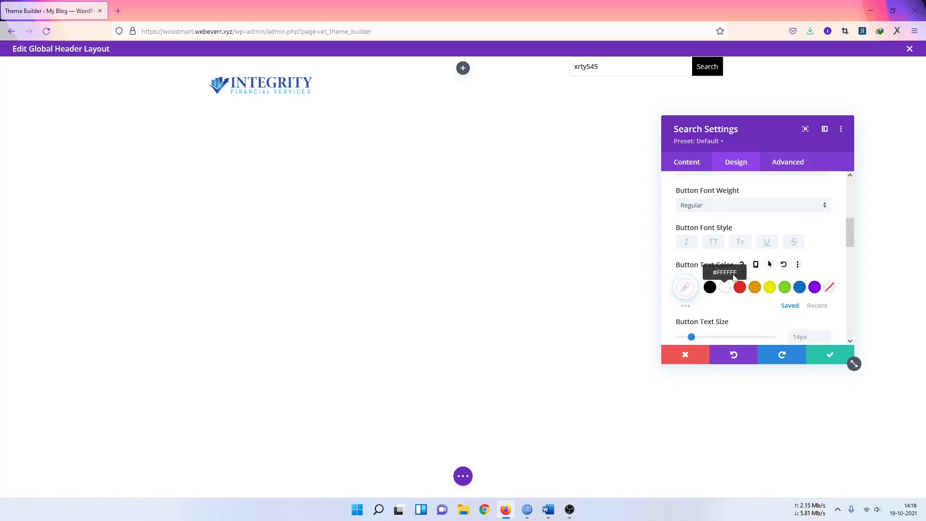
# - Set all four rounded corners of the search module to 1px
pyautogui.scroll(-2, 743, 270)
pyautogui.scroll(-1, 728, 262)
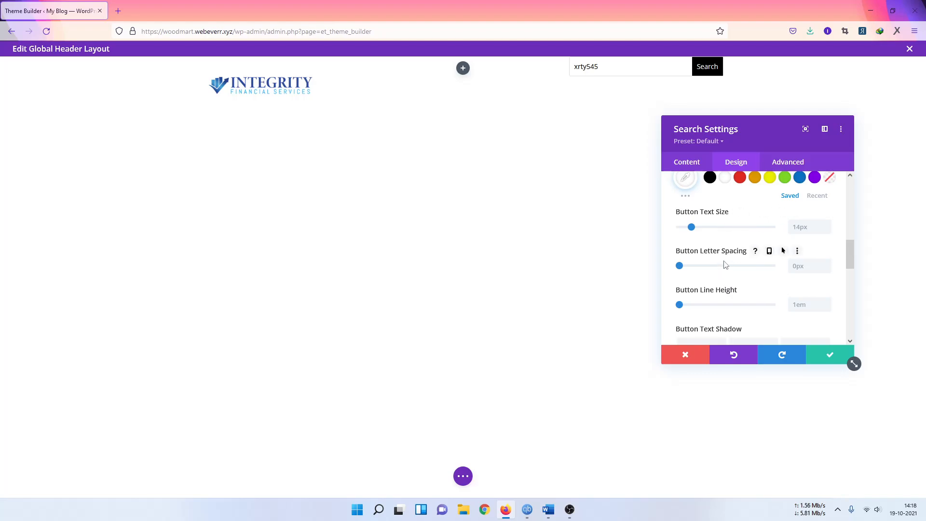
pyautogui.scroll(-4, 725, 260)
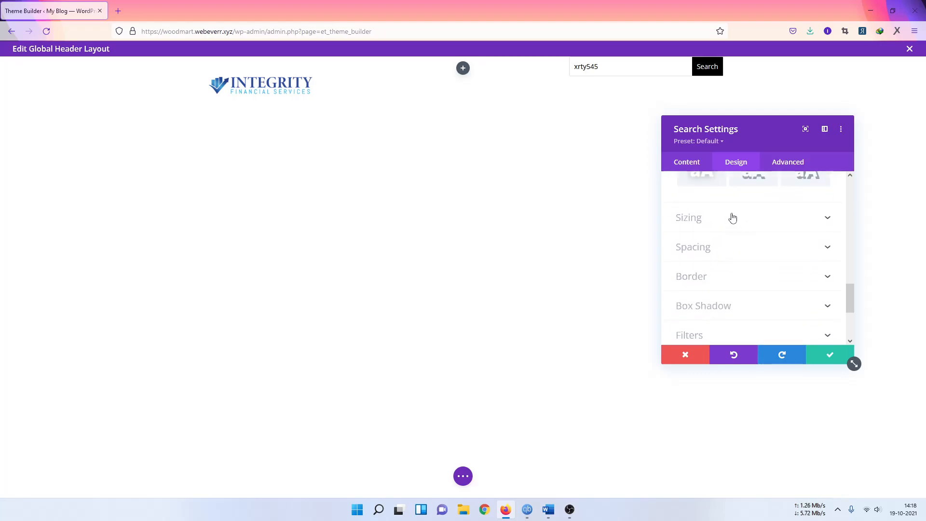
pyautogui.click(714, 275)
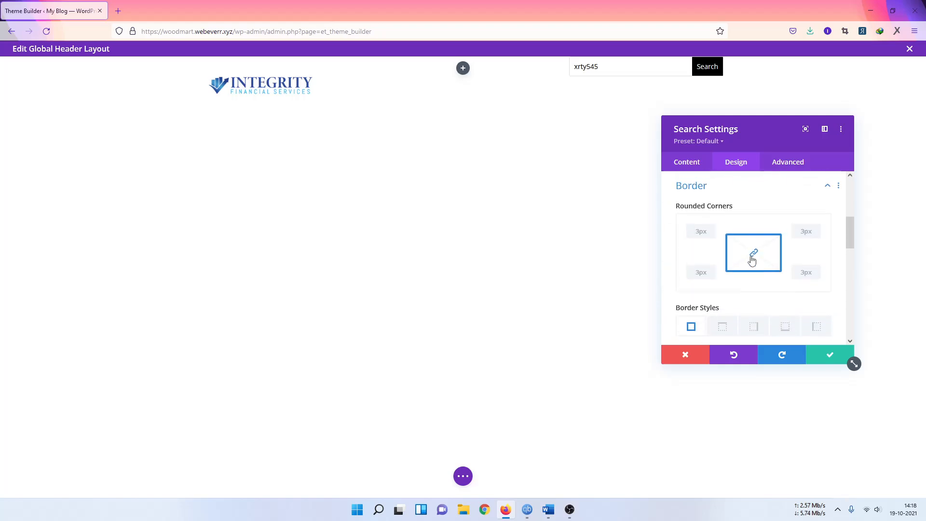
pyautogui.click(711, 236)
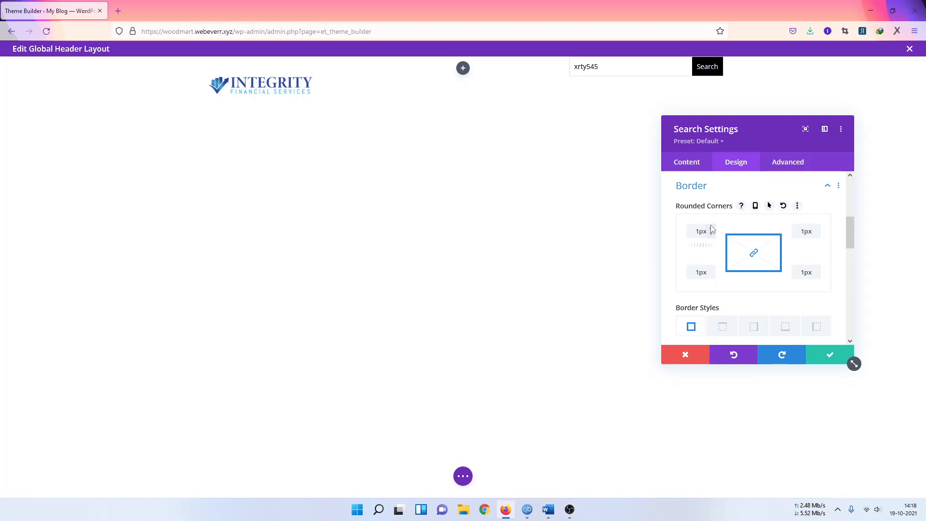
# - Set the search module's border color to black and save its settings
pyautogui.scroll(-5, 727, 243)
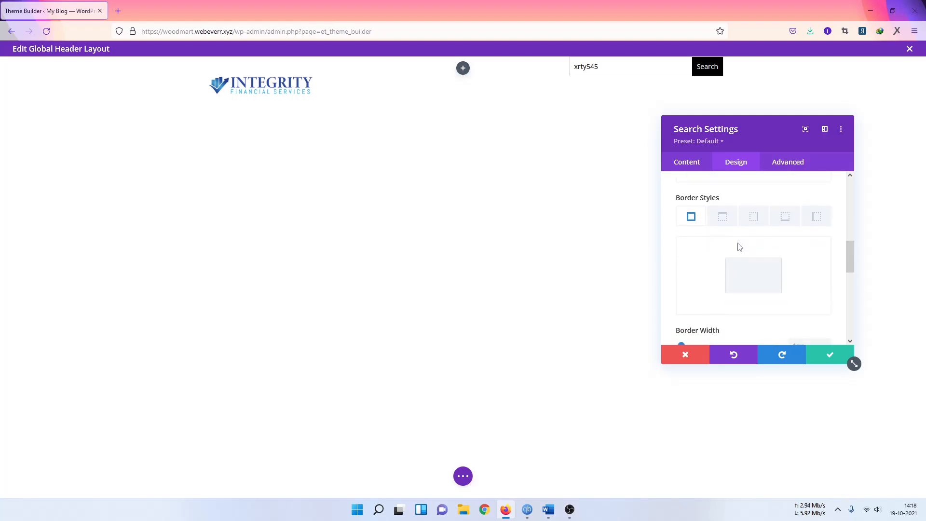
pyautogui.click(709, 227)
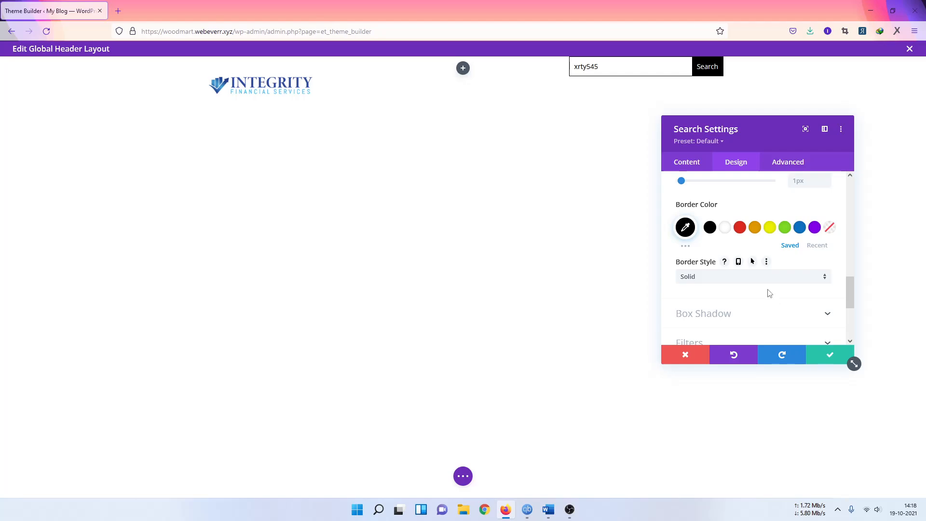
pyautogui.scroll(-1, 767, 290)
pyautogui.click(710, 295)
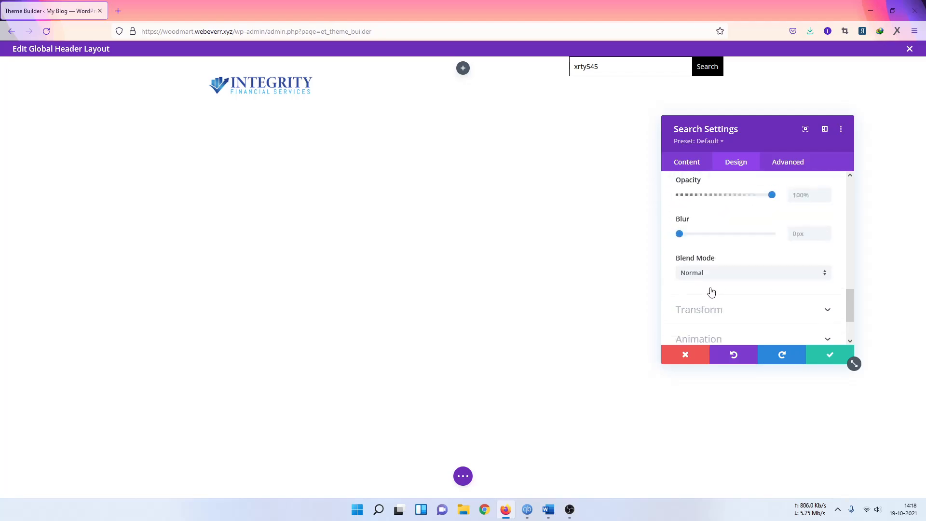
pyautogui.click(841, 354)
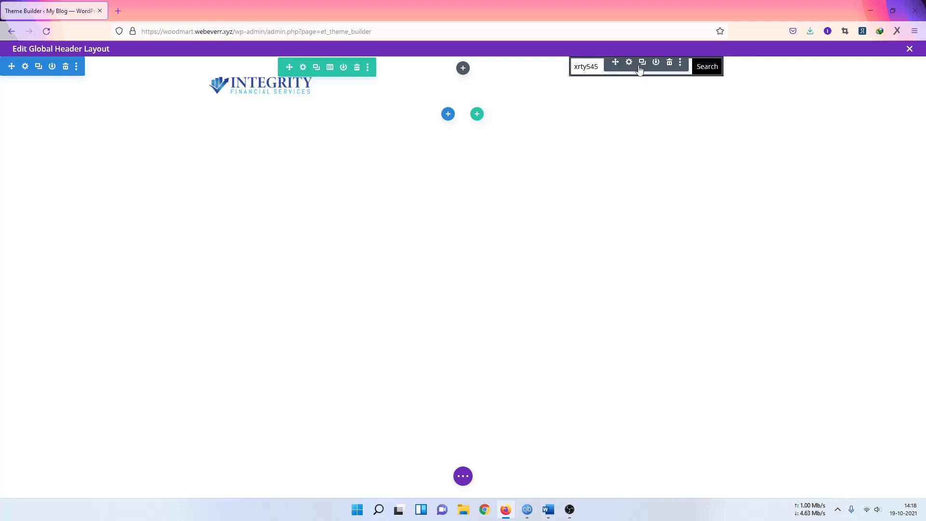
# - Examine the search module's design options, the row settings and the header section's design options
pyautogui.click(629, 63)
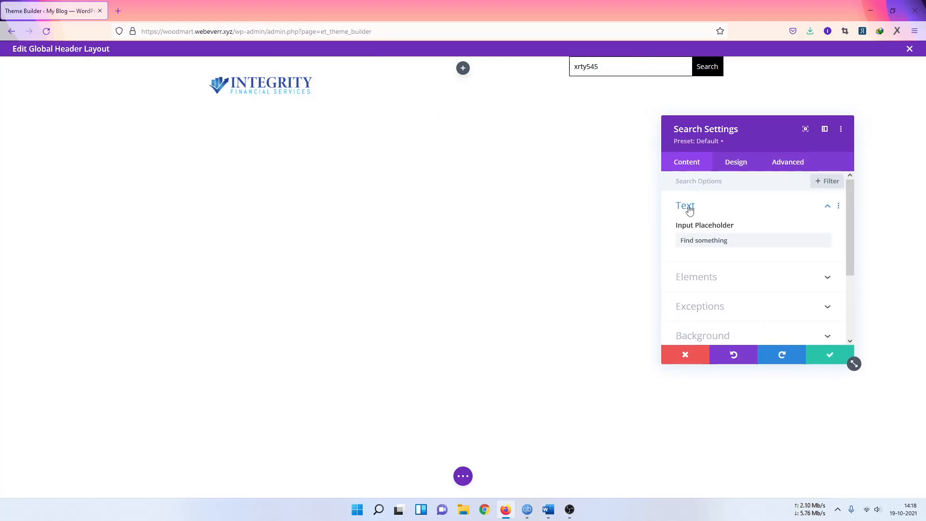
pyautogui.click(723, 163)
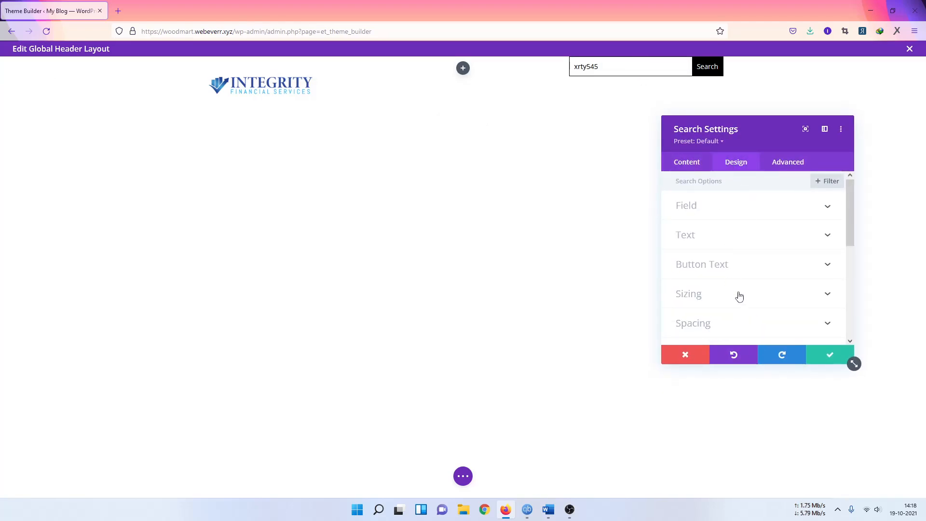
pyautogui.scroll(-5, 738, 296)
pyautogui.scroll(-1, 737, 285)
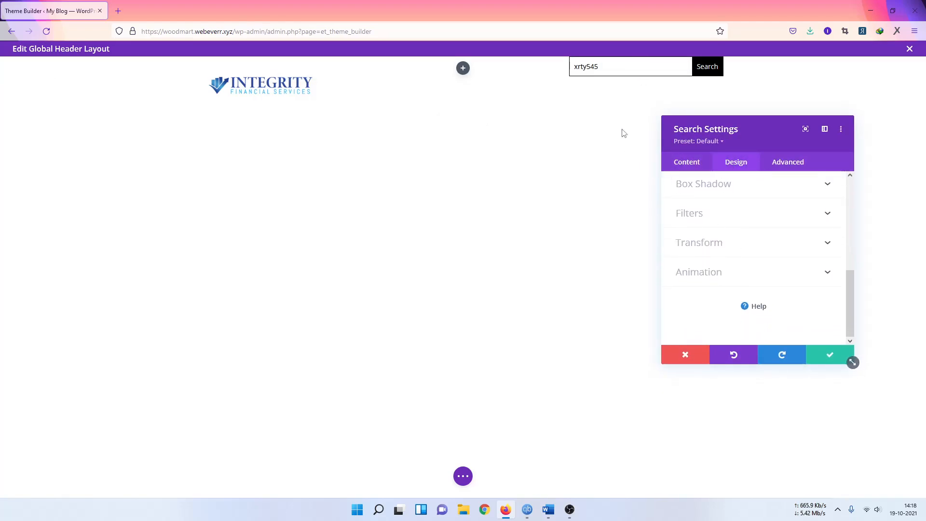
pyautogui.click(830, 357)
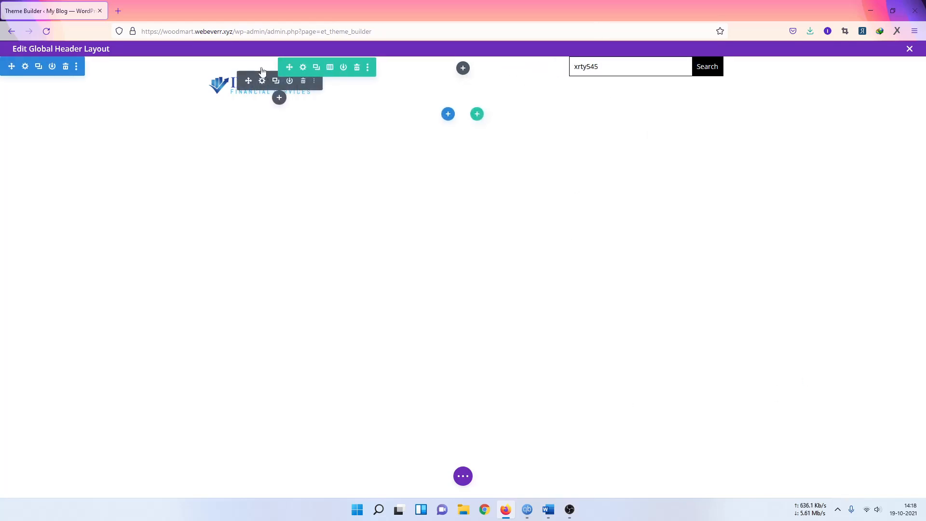
pyautogui.click(302, 67)
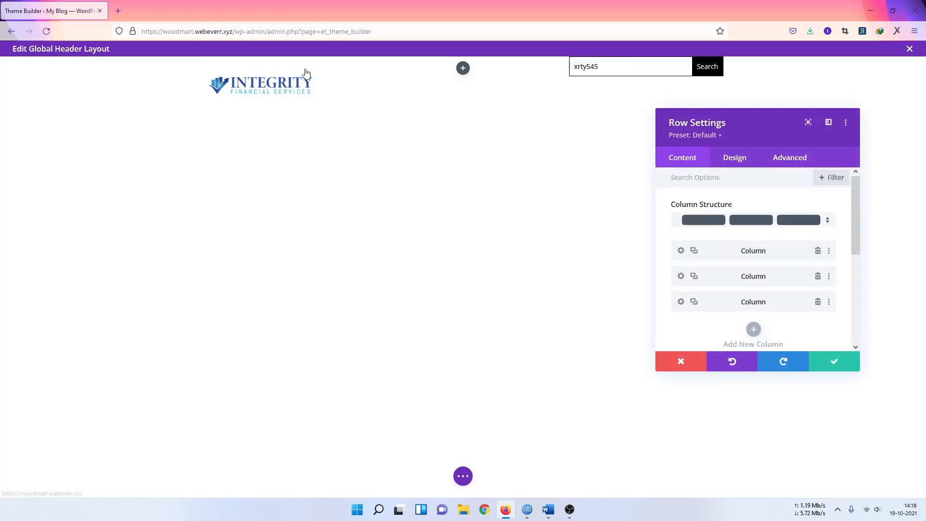
pyautogui.click(685, 355)
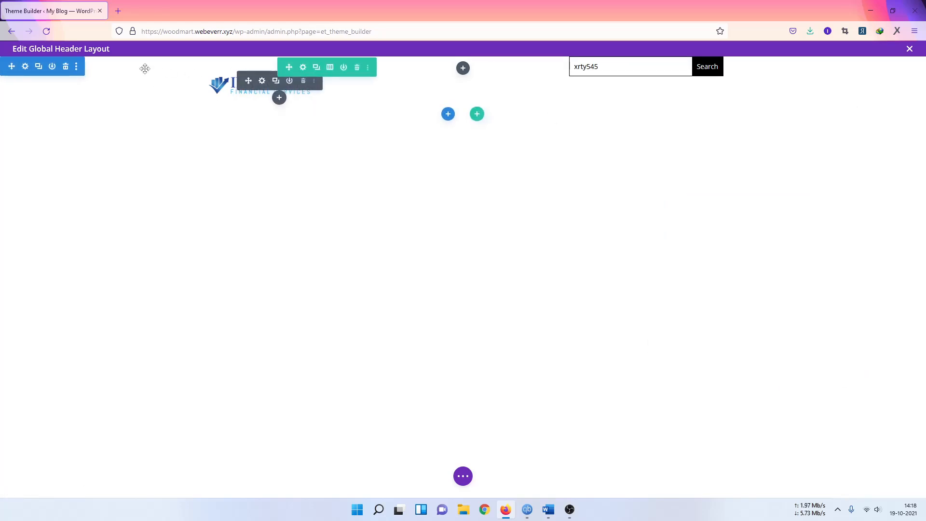
pyautogui.click(25, 67)
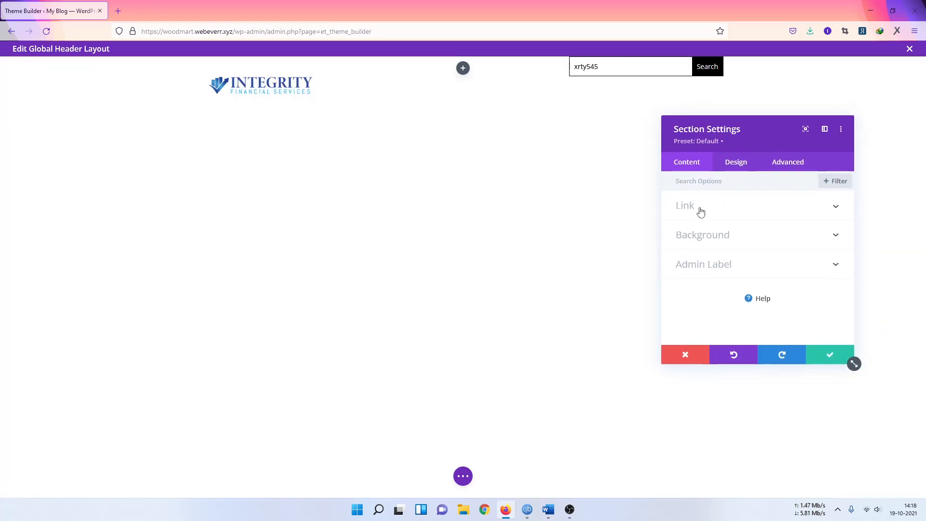
pyautogui.click(728, 166)
pyautogui.click(719, 214)
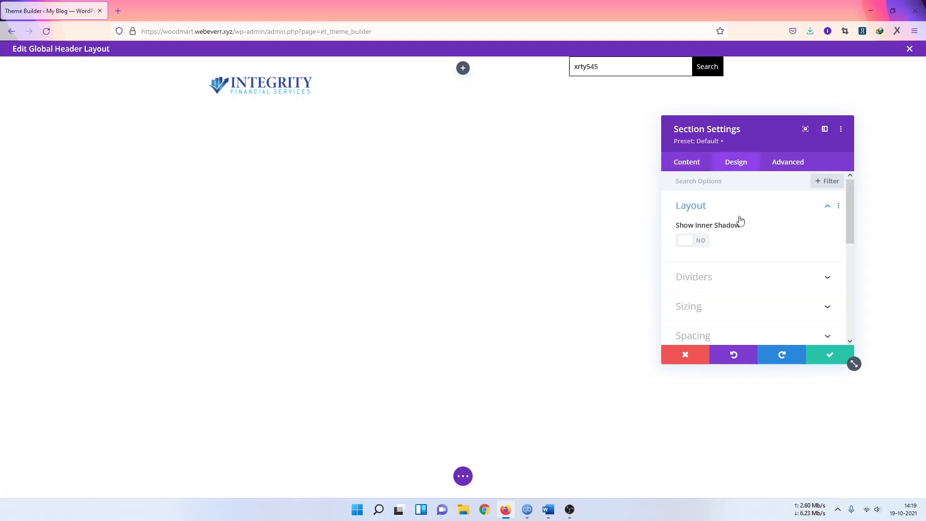
pyautogui.scroll(-2, 705, 266)
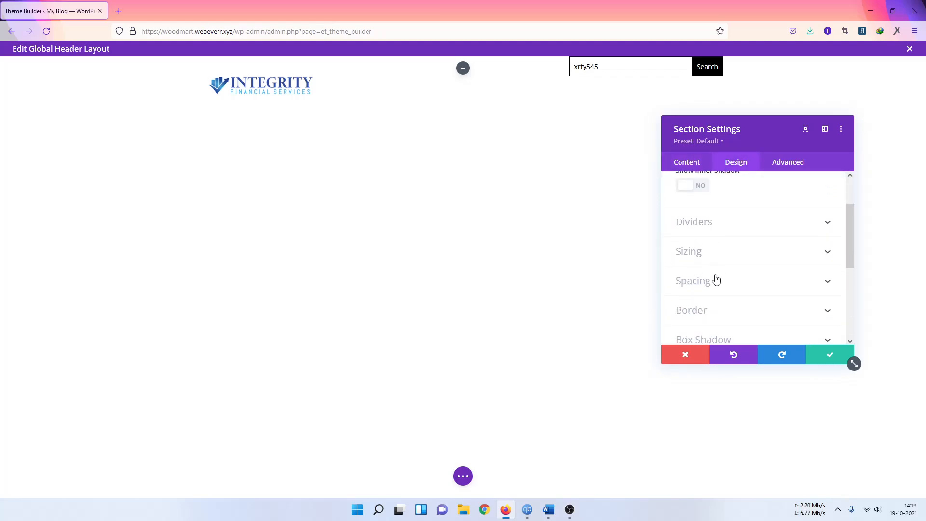
pyautogui.scroll(-5, 715, 280)
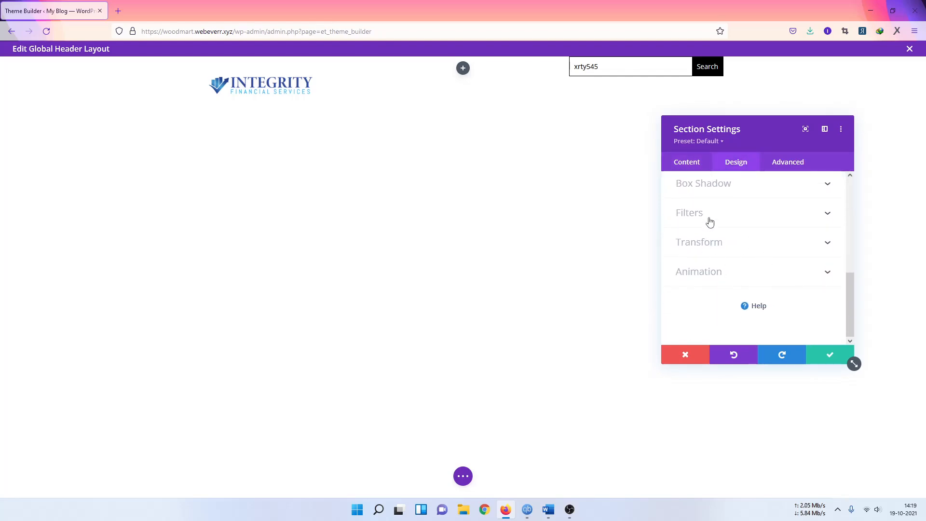
pyautogui.scroll(7, 709, 222)
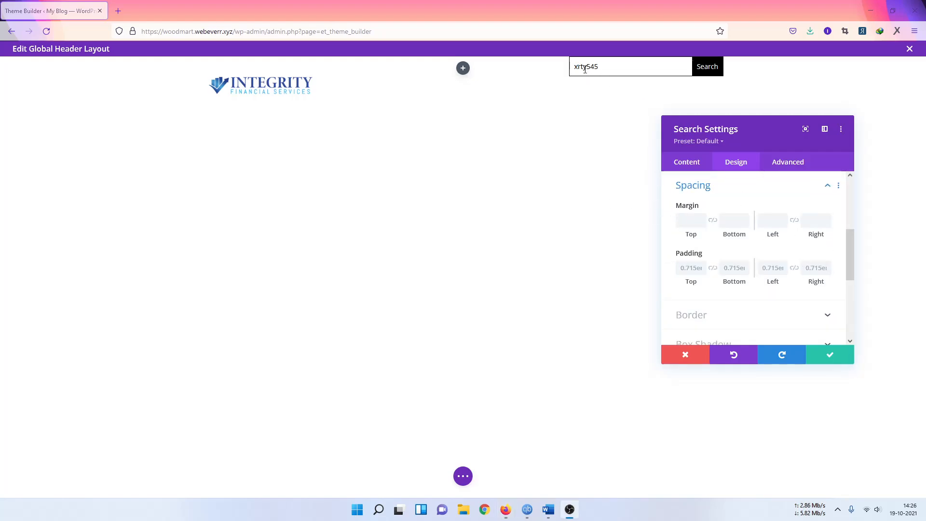
# - Link the search module's top and bottom margins, set both to 35px, and save the module settings
pyautogui.click(694, 219)
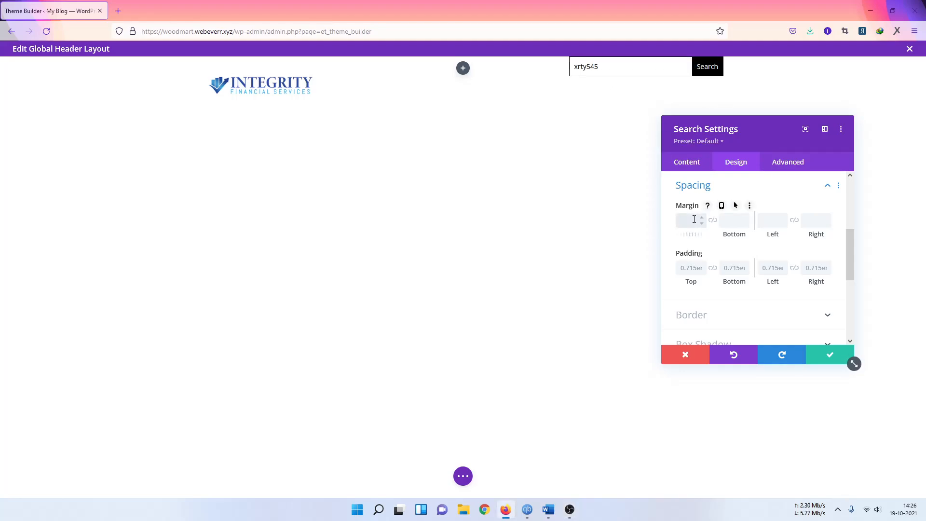
pyautogui.write('4')
pyautogui.click(713, 222)
pyautogui.press('Up')
pyautogui.press('Up')
pyautogui.press('Up')
pyautogui.press('Up')
pyautogui.press('Up')
pyautogui.press('Up')
pyautogui.press('Up')
pyautogui.press('Up')
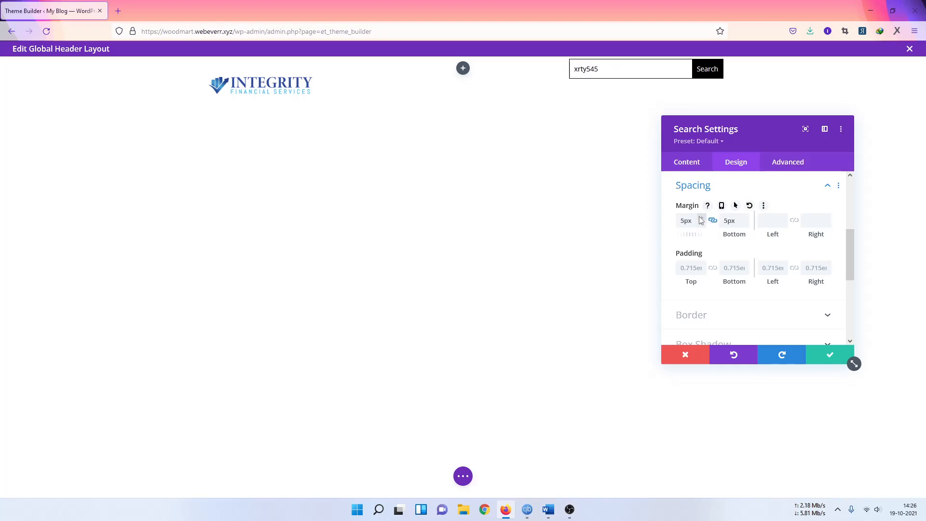
pyautogui.press('Up')
pyautogui.press('Up')
pyautogui.press('Up')
pyautogui.press('Up')
pyautogui.press('Up')
pyautogui.press('Up')
pyautogui.press('Up')
pyautogui.press('Up')
pyautogui.press('Up')
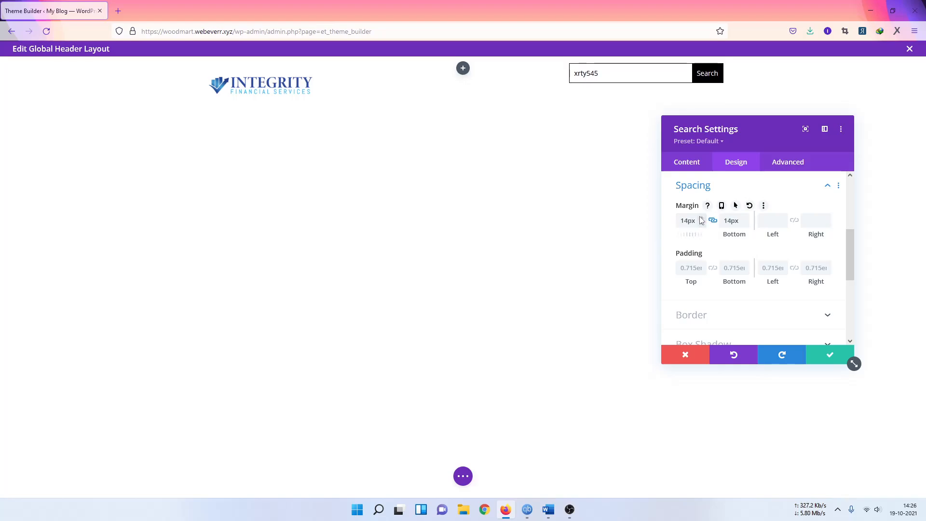
pyautogui.press('Up')
pyautogui.press('Up')
pyautogui.press('Up')
pyautogui.press('Up')
pyautogui.press('Up')
pyautogui.press('Up')
pyautogui.press('Up')
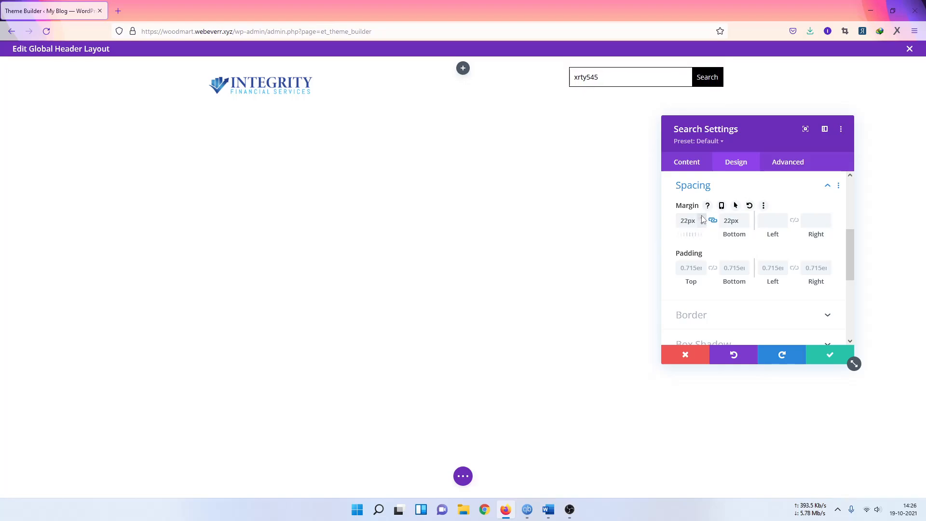
pyautogui.press('Up')
pyautogui.press('Up')
pyautogui.press('Up')
pyautogui.press('Up')
pyautogui.press('Up')
pyautogui.press('Up')
pyautogui.press('Up')
pyautogui.press('Up')
pyautogui.press('Up')
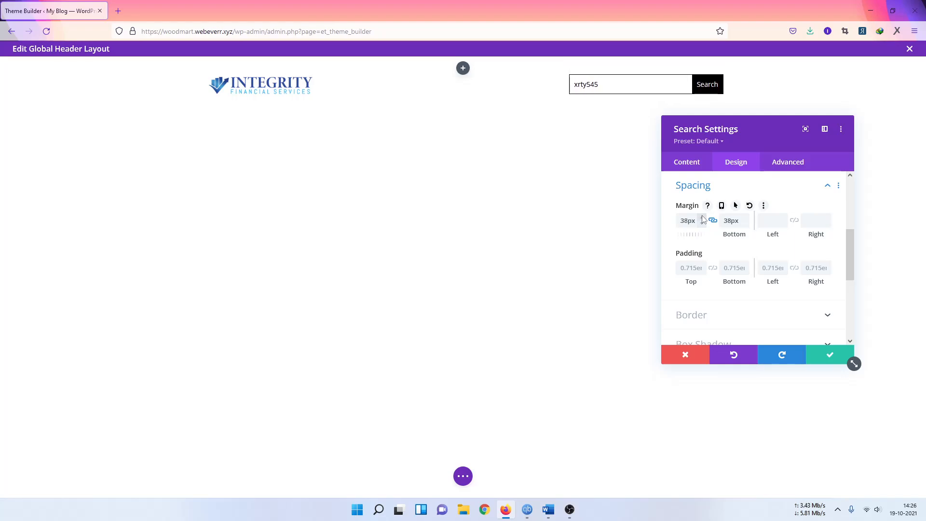
pyautogui.press('Up')
pyautogui.press('Up')
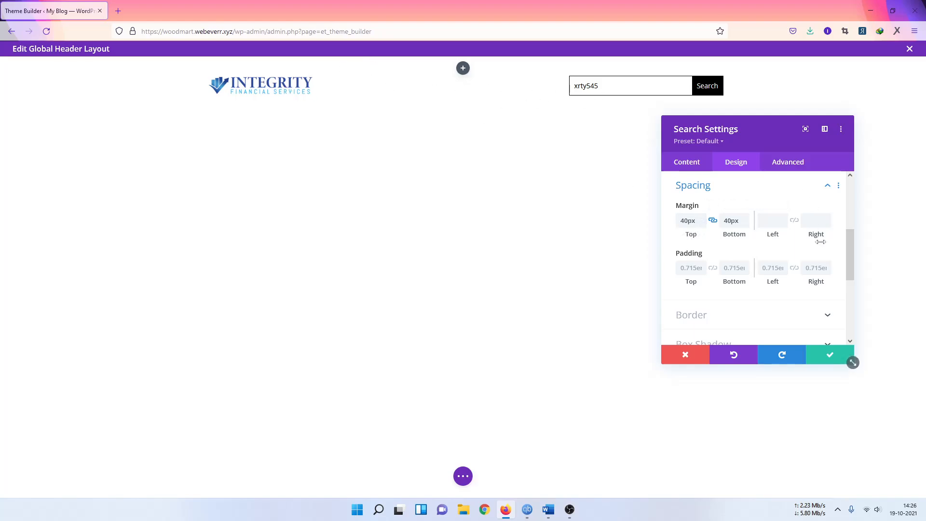
pyautogui.press('Down')
pyautogui.press('Down')
pyautogui.press('Down')
pyautogui.press('Down')
pyautogui.press('Down')
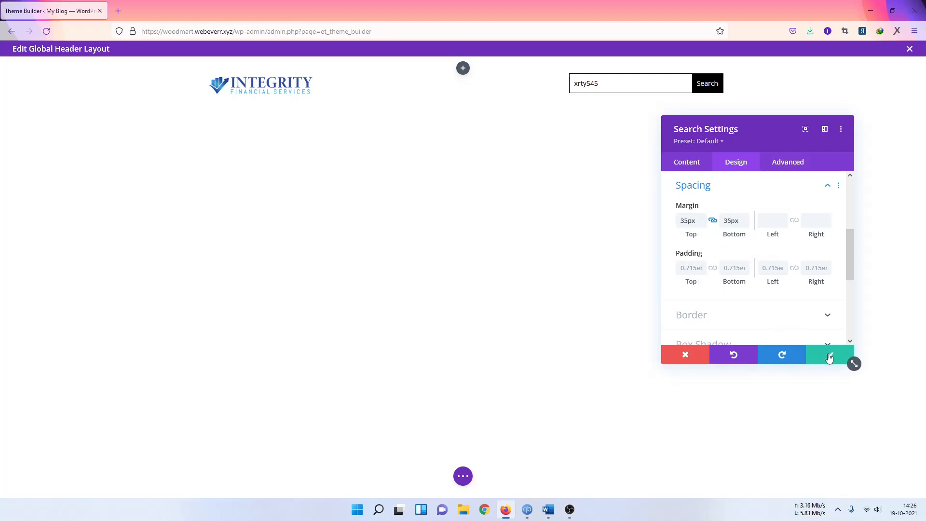
pyautogui.click(784, 170)
pyautogui.click(736, 170)
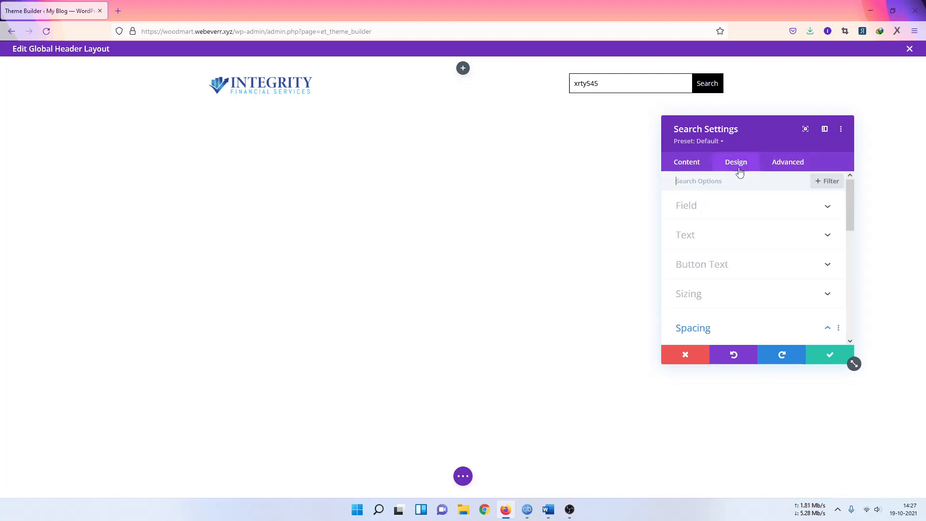
pyautogui.click(840, 129)
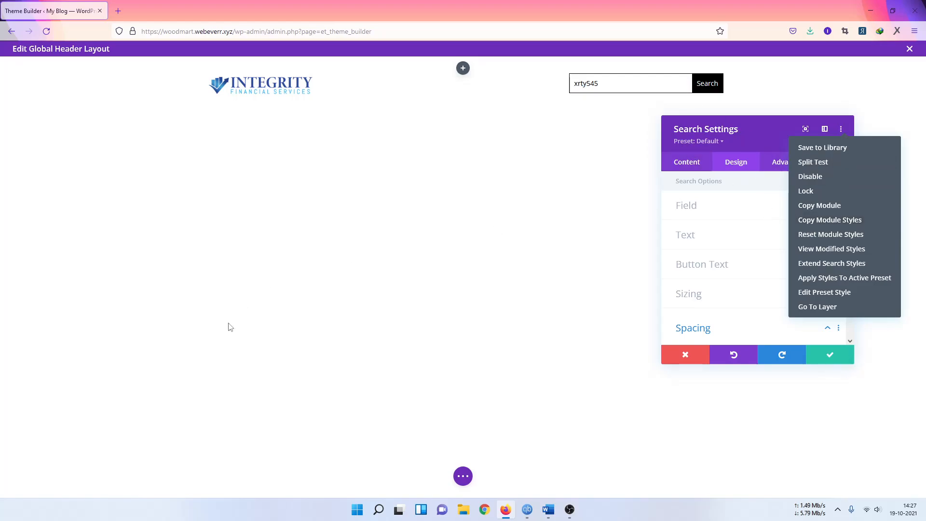
pyautogui.click(824, 354)
pyautogui.moveTo(398, 83)
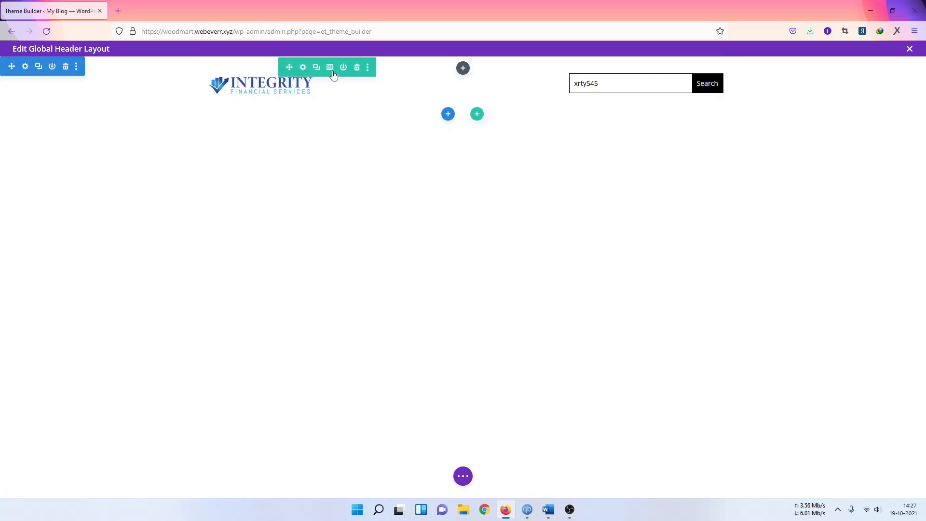
pyautogui.click(367, 70)
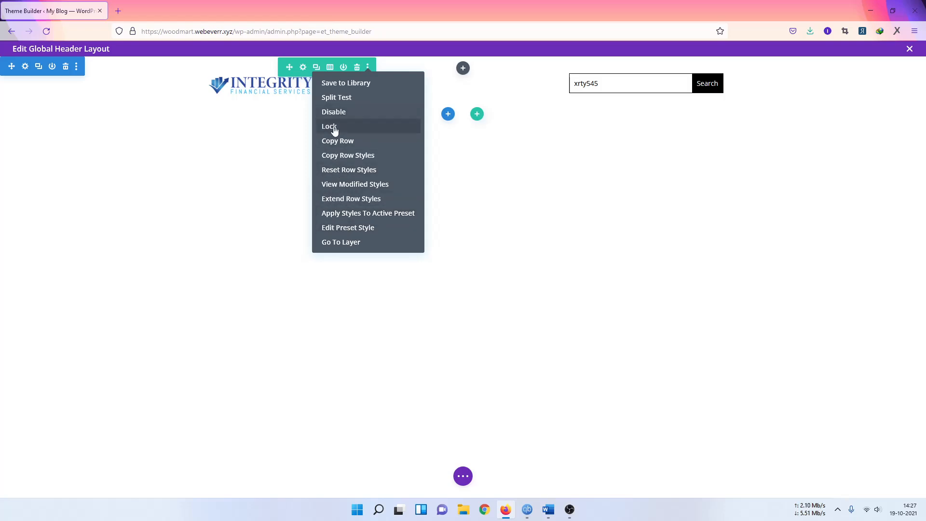
pyautogui.click(494, 179)
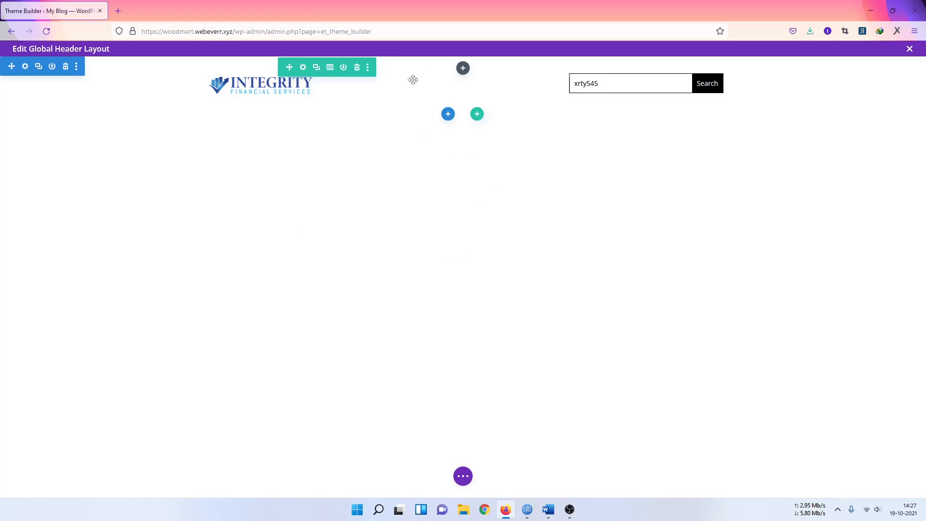
# - Change the header row's column structure to three columns of quarter, half and quarter width, and save the row settings
pyautogui.click(303, 67)
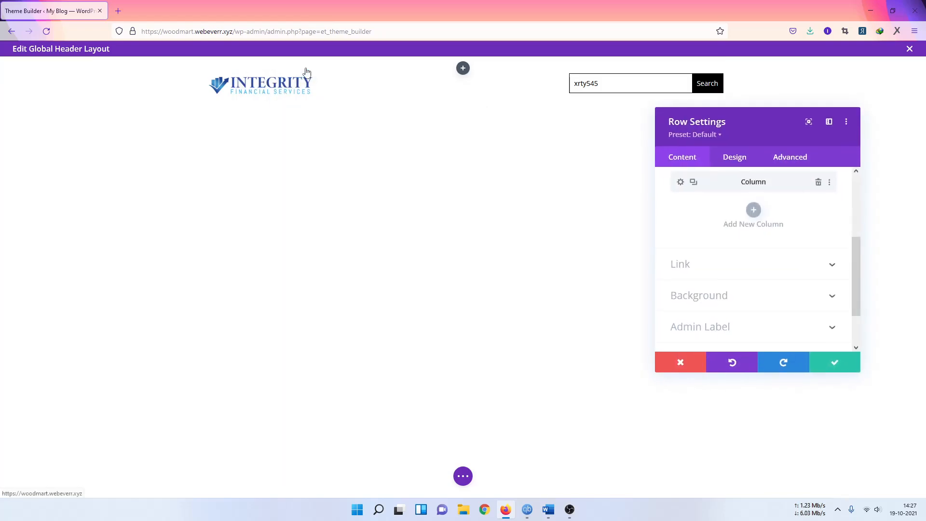
pyautogui.click(822, 222)
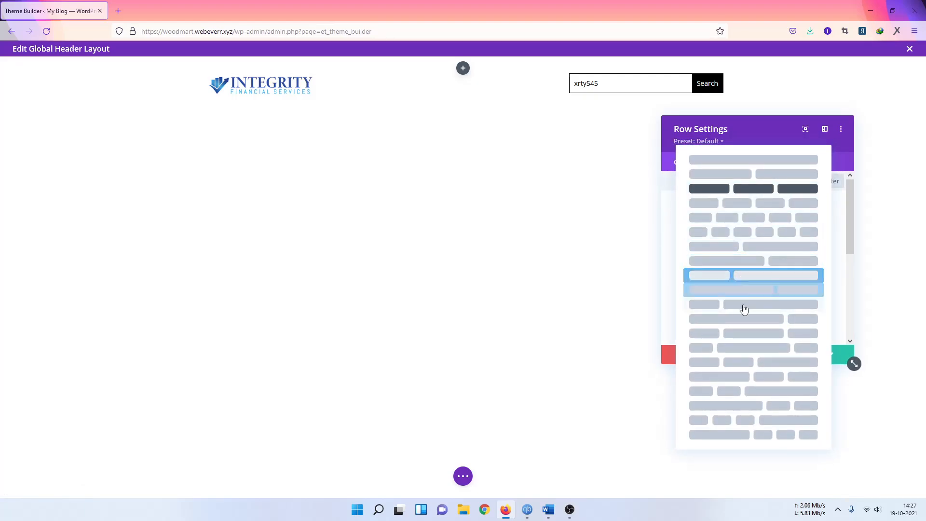
pyautogui.click(755, 336)
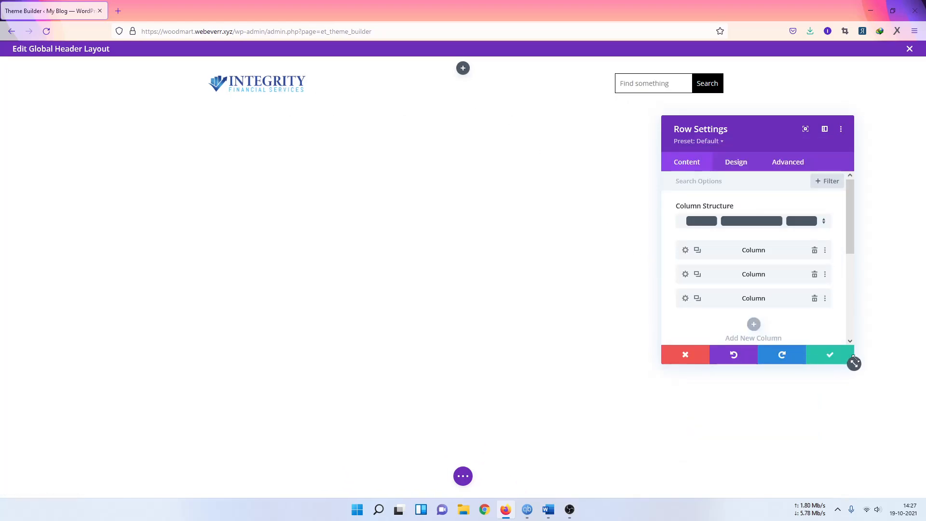
pyautogui.click(830, 357)
pyautogui.moveTo(295, 86)
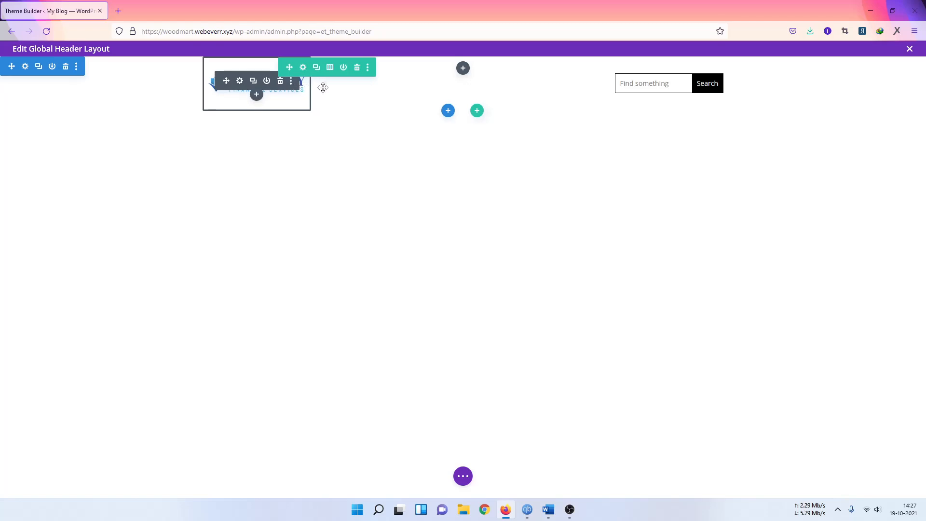
# - Reduce the search module's linked top and bottom margins to 30px and save the module settings
pyautogui.moveTo(697, 97)
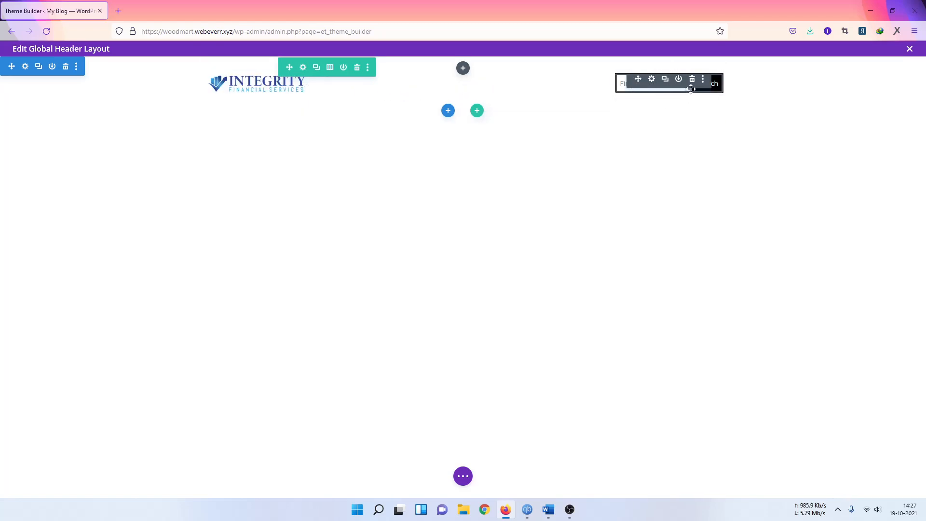
pyautogui.moveTo(635, 96)
pyautogui.click(650, 79)
pyautogui.click(743, 169)
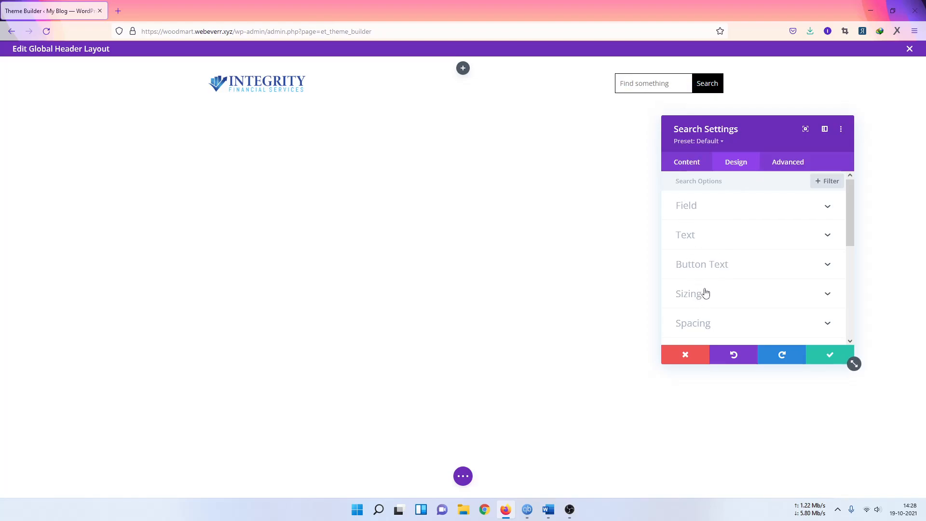
pyautogui.click(725, 320)
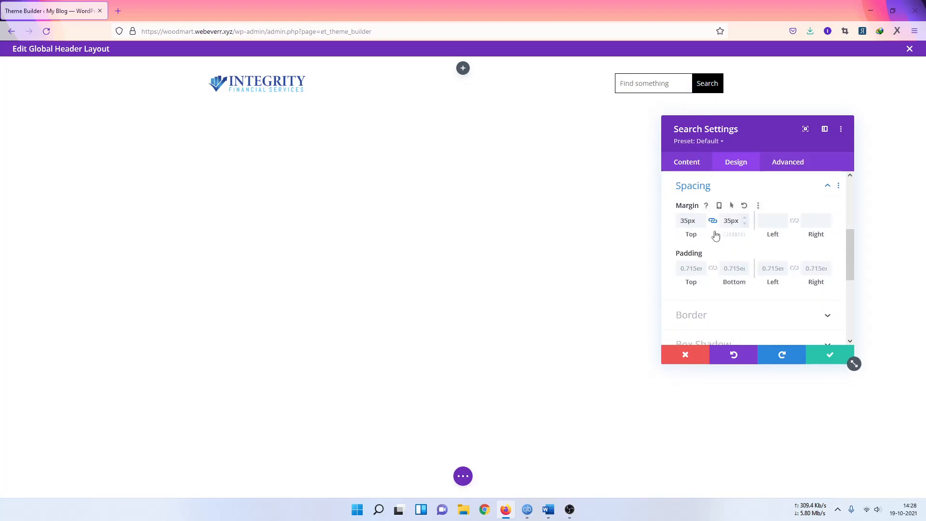
pyautogui.click(702, 223)
pyautogui.click(701, 223)
pyautogui.click(702, 223)
pyautogui.click(702, 223)
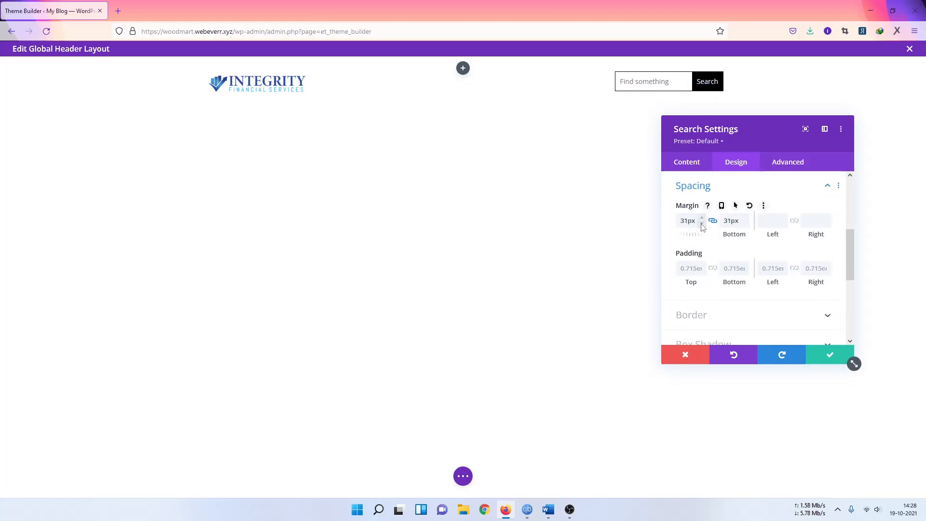
pyautogui.click(702, 224)
pyautogui.click(829, 357)
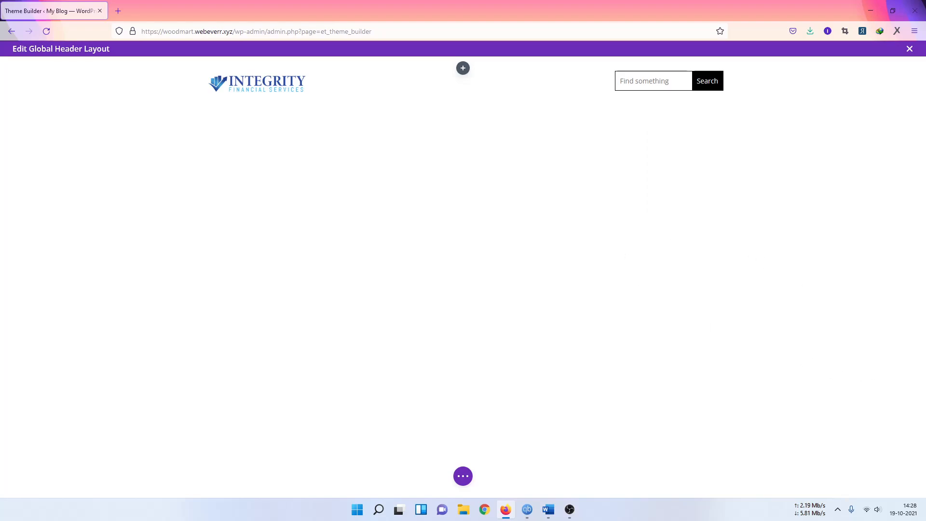
# - Insert a Menu module into the empty middle column of the header row, keeping the default menu selection
pyautogui.click(463, 69)
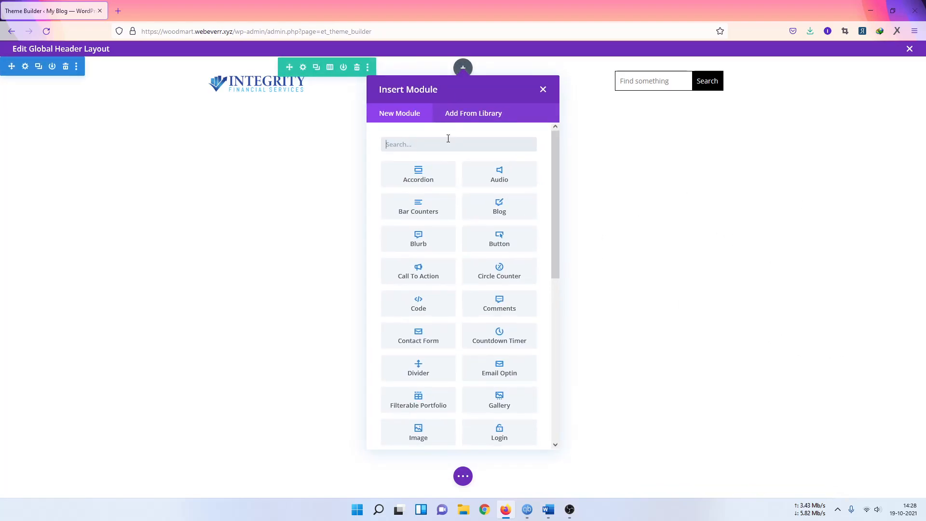
pyautogui.write('menu')
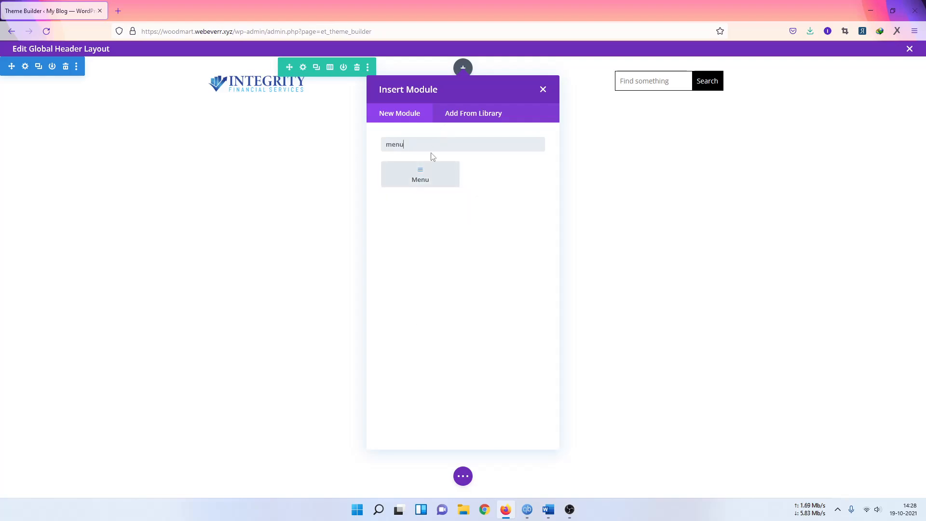
pyautogui.click(404, 182)
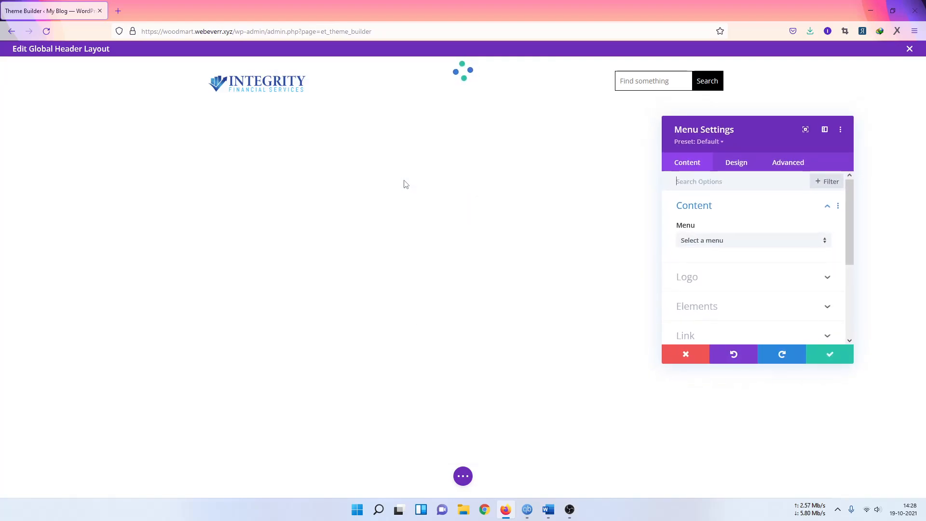
pyautogui.click(714, 240)
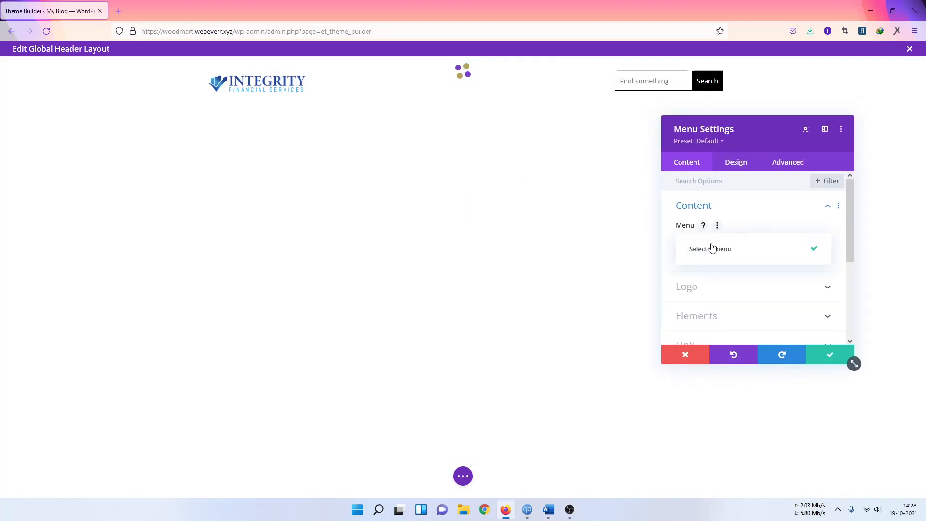
pyautogui.click(714, 250)
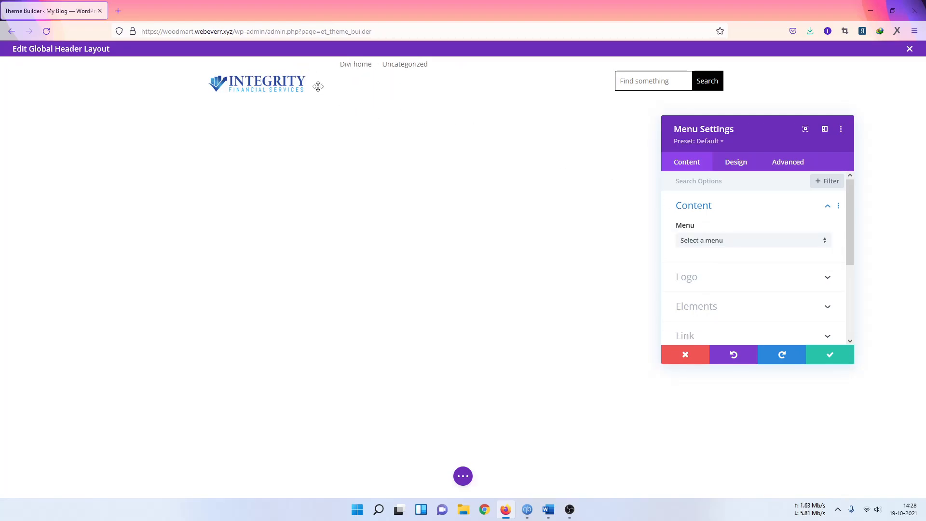
# - Try the search icon in the menu module's elements, turn it off again, and show the shopping cart icon
pyautogui.click(716, 277)
pyautogui.scroll(-5, 718, 260)
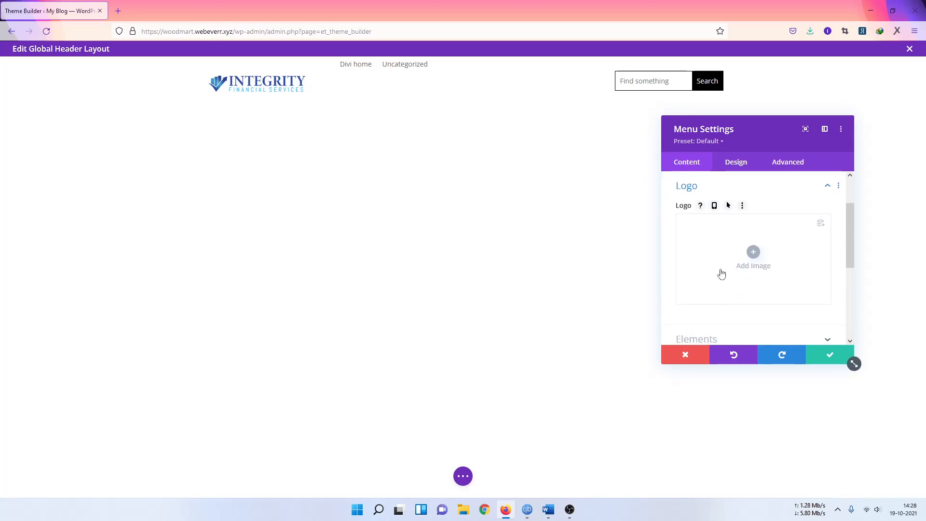
pyautogui.click(710, 188)
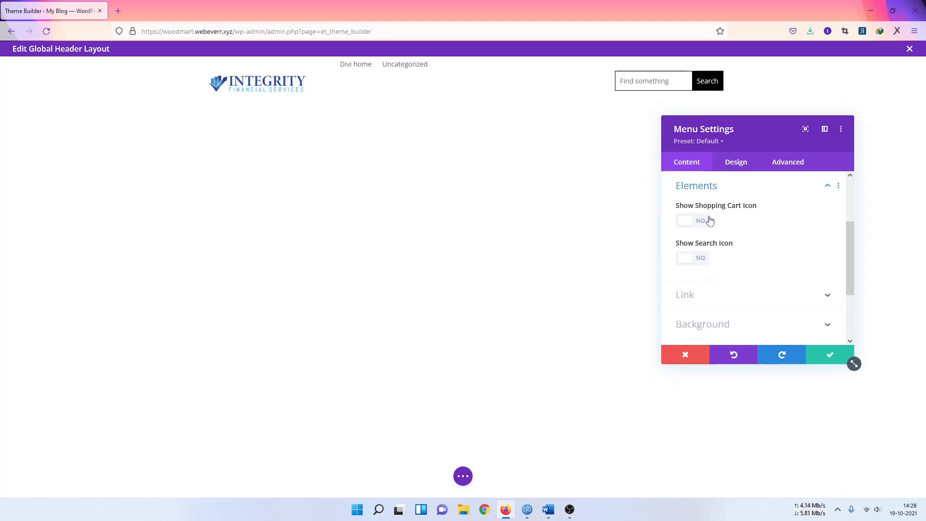
pyautogui.click(703, 260)
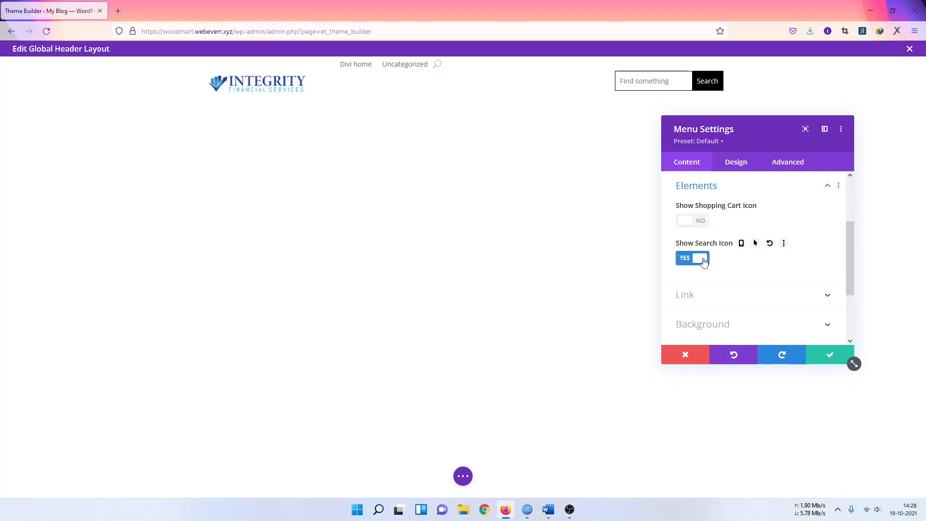
pyautogui.click(703, 259)
pyautogui.click(697, 222)
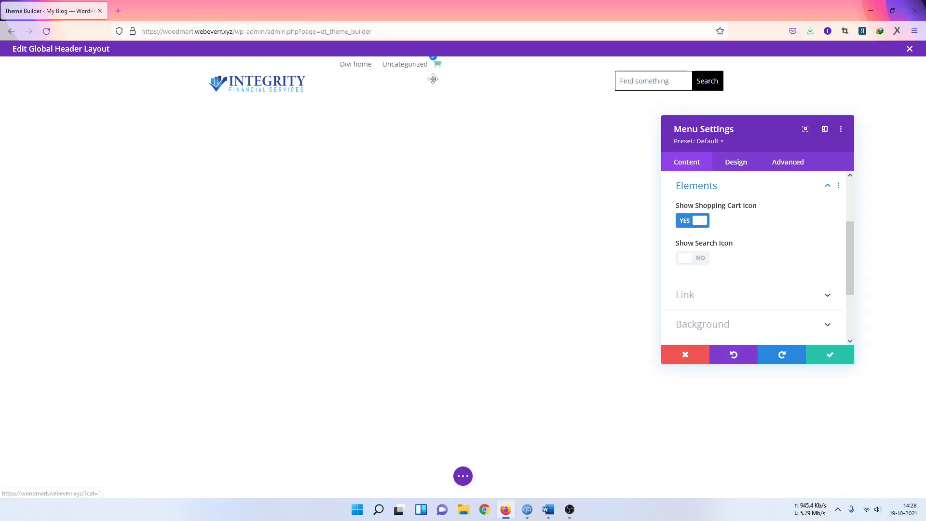
# - Set the menu module's layout style to Centered
pyautogui.click(739, 292)
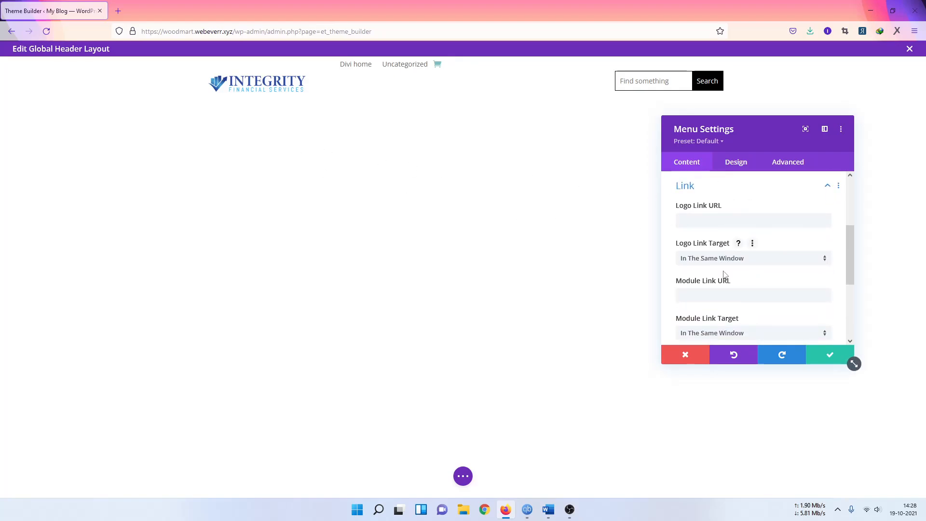
pyautogui.scroll(-3, 742, 255)
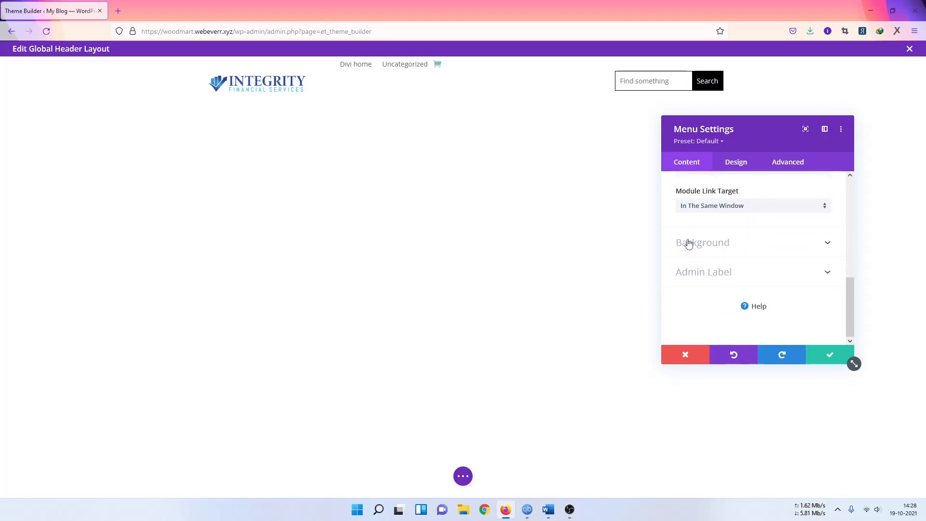
pyautogui.click(731, 165)
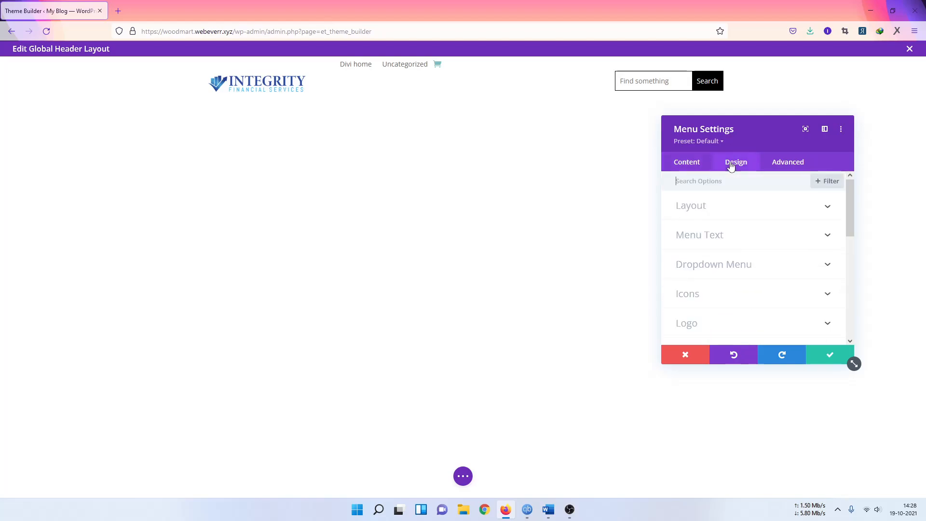
pyautogui.click(696, 211)
pyautogui.click(711, 241)
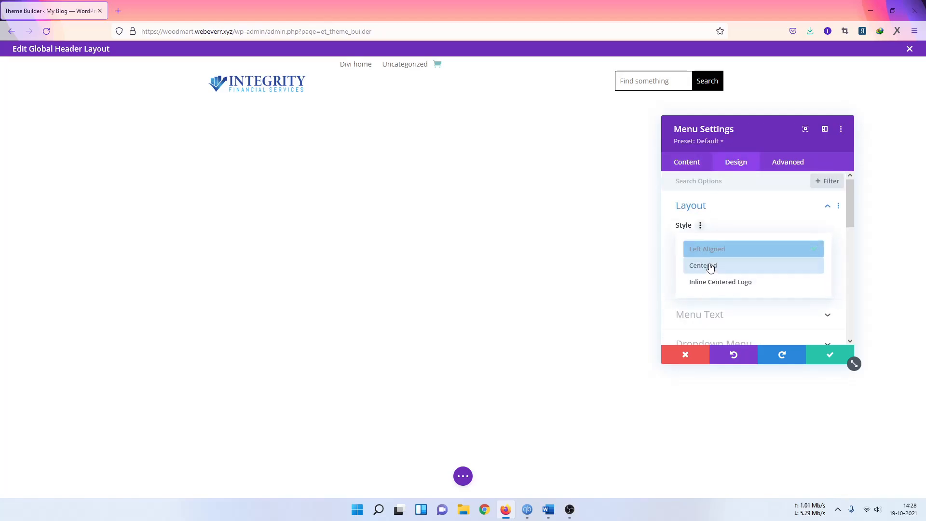
pyautogui.click(710, 265)
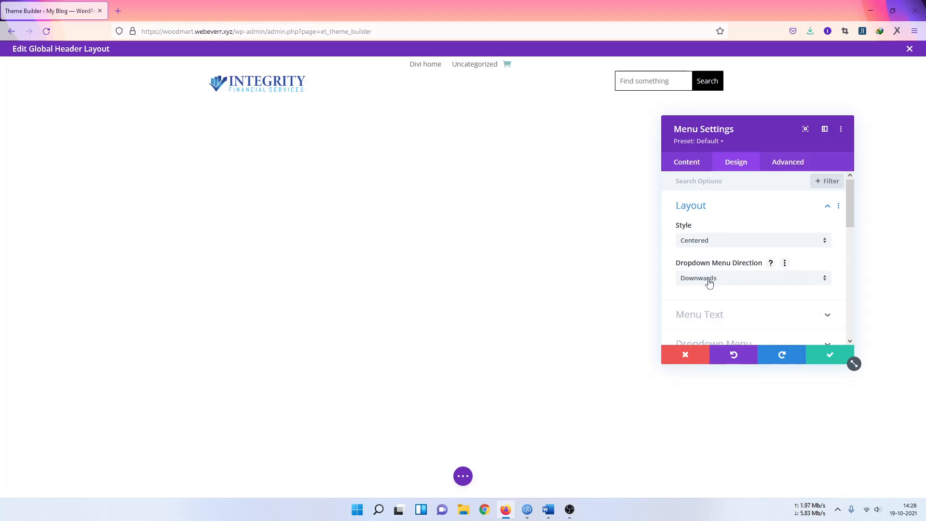
# - Try the Upwards dropdown menu direction and switch it back to Downwards
pyautogui.click(709, 282)
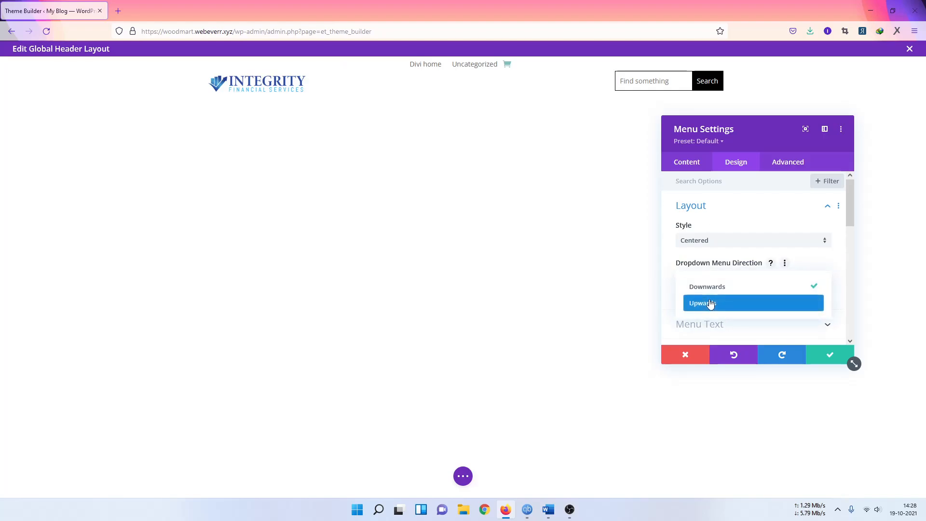
pyautogui.click(709, 303)
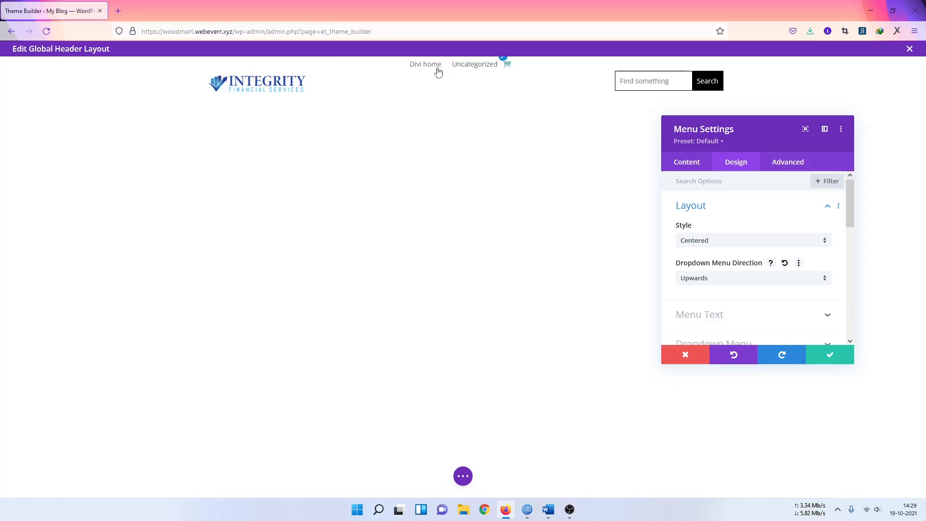
pyautogui.click(715, 284)
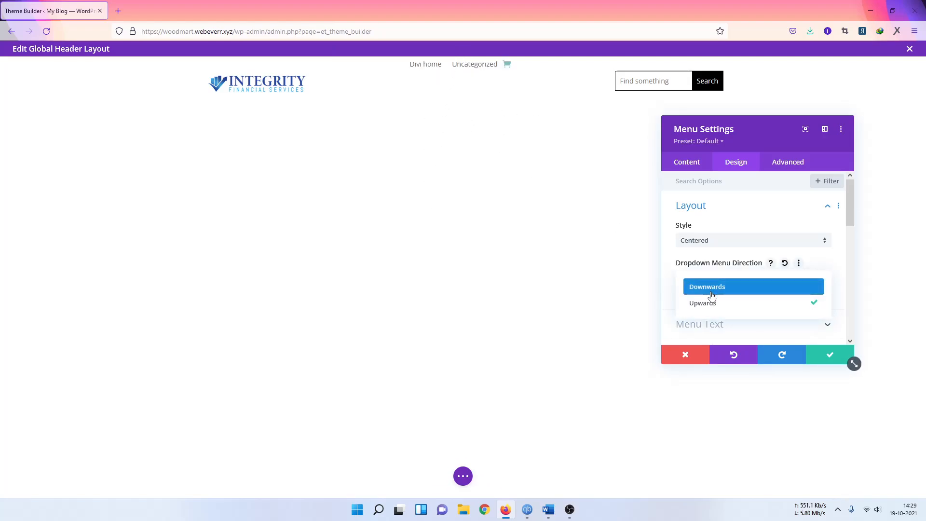
pyautogui.click(710, 288)
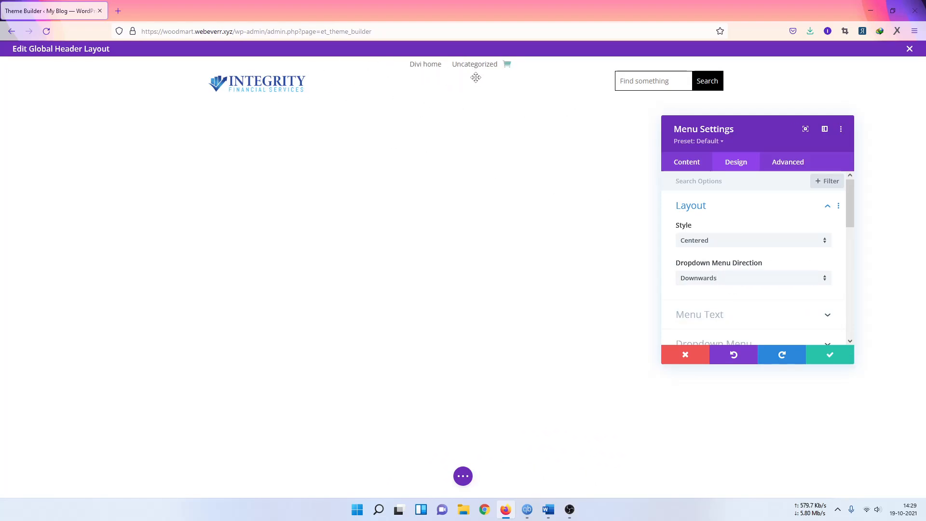
# - Set the active link color in the menu text options to black (#000000)
pyautogui.scroll(-2, 725, 215)
pyautogui.click(728, 208)
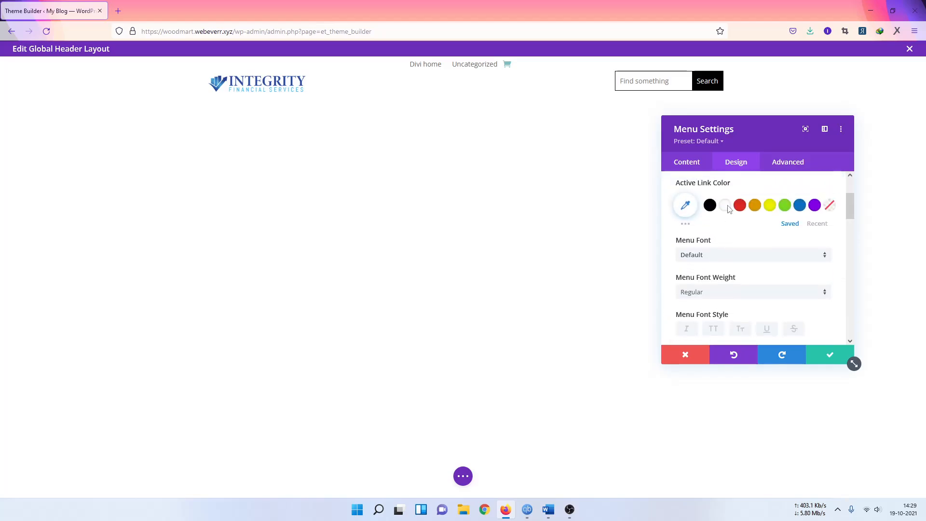
pyautogui.scroll(1, 725, 212)
pyautogui.scroll(-2, 724, 217)
pyautogui.scroll(2, 716, 224)
pyautogui.click(711, 229)
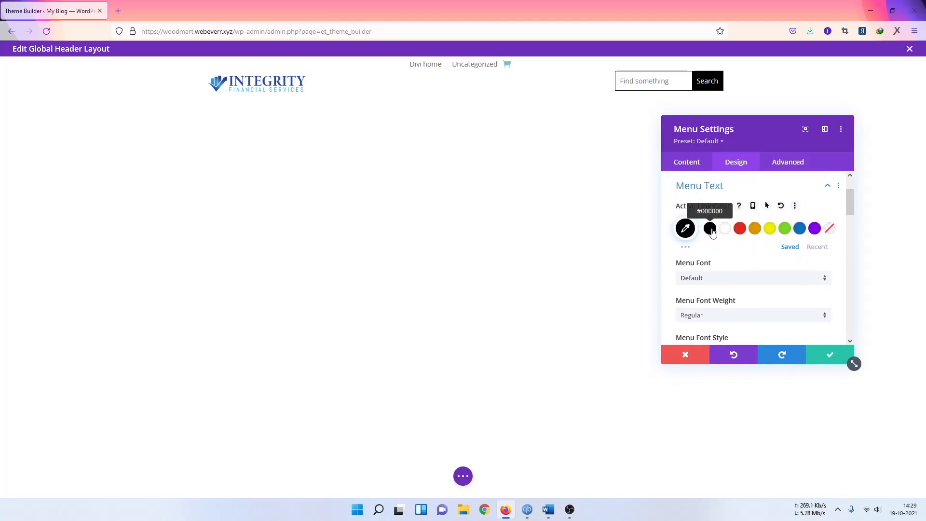
# - Set the menu font weight to Bold and the menu text color to black (#000000)
pyautogui.scroll(-2, 728, 247)
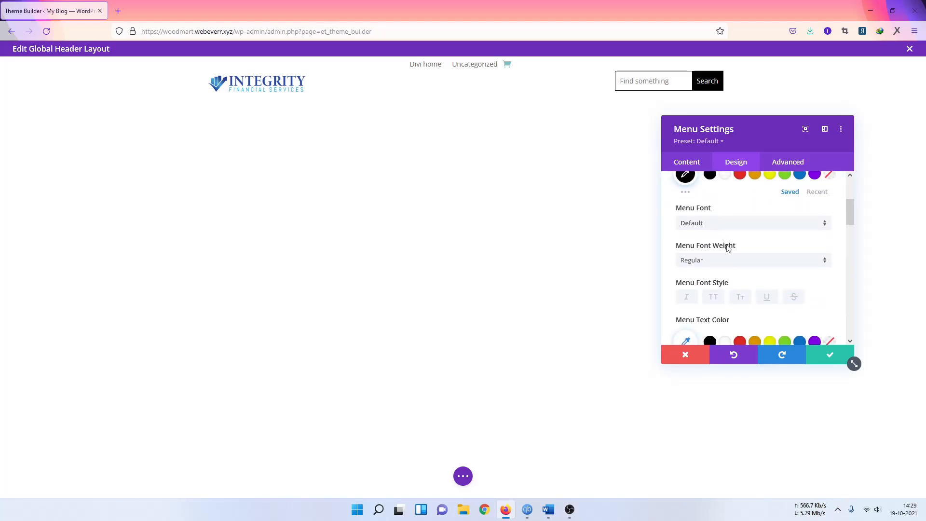
pyautogui.click(711, 260)
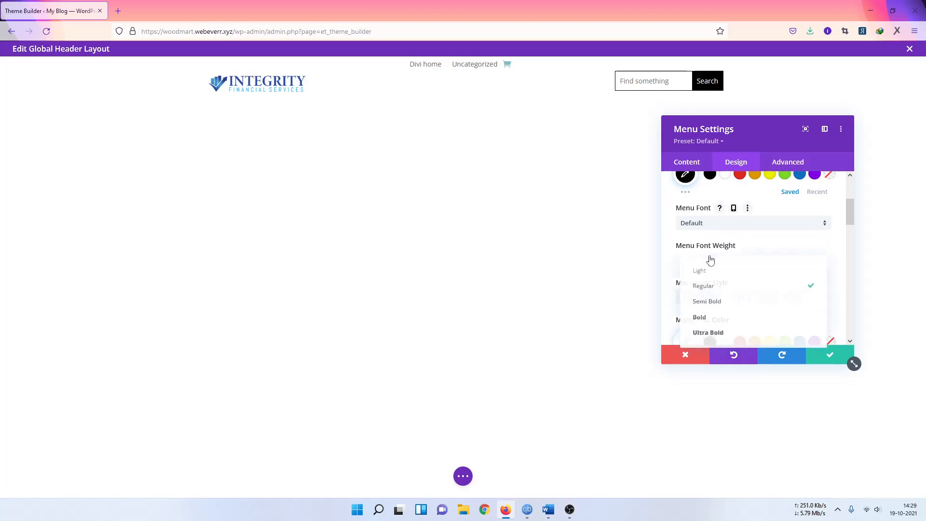
pyautogui.click(705, 317)
pyautogui.scroll(-2, 733, 270)
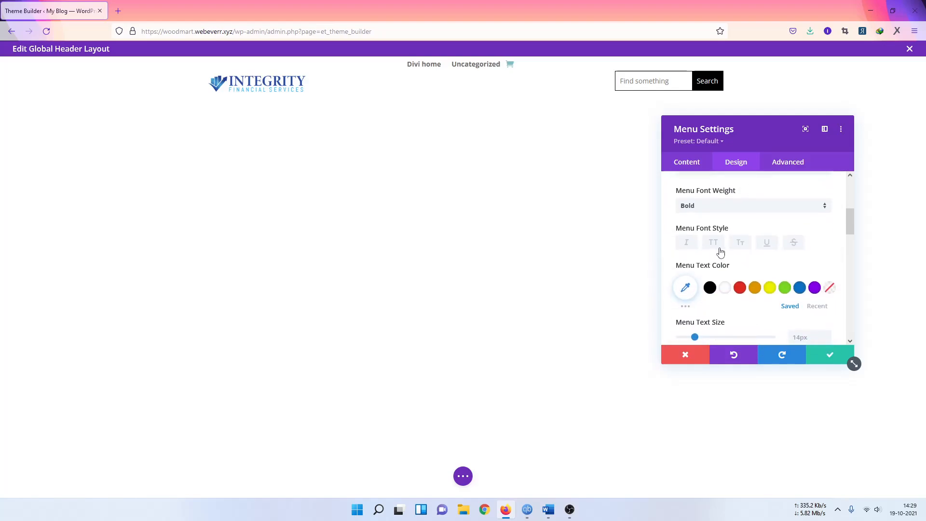
pyautogui.click(713, 288)
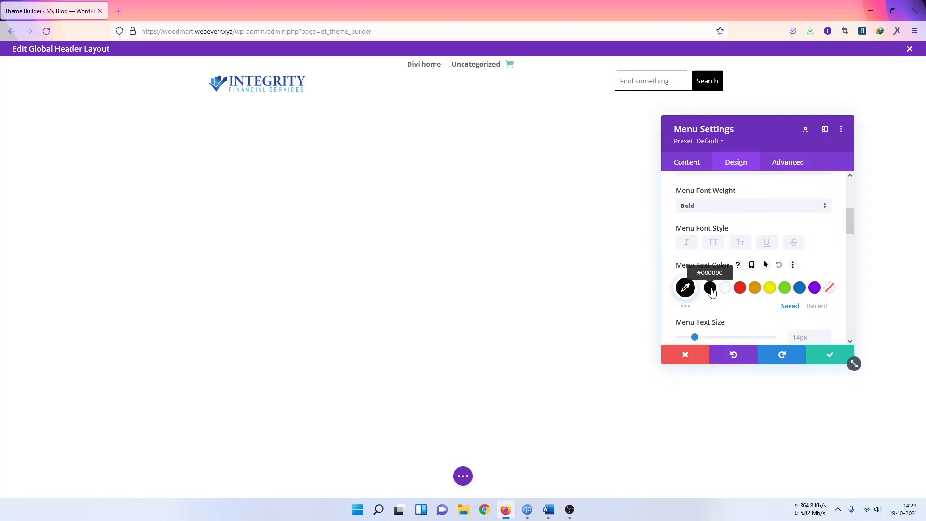
# - Check the remaining menu text options and apply the uppercase (TT) font style to the menu
pyautogui.scroll(-2, 715, 288)
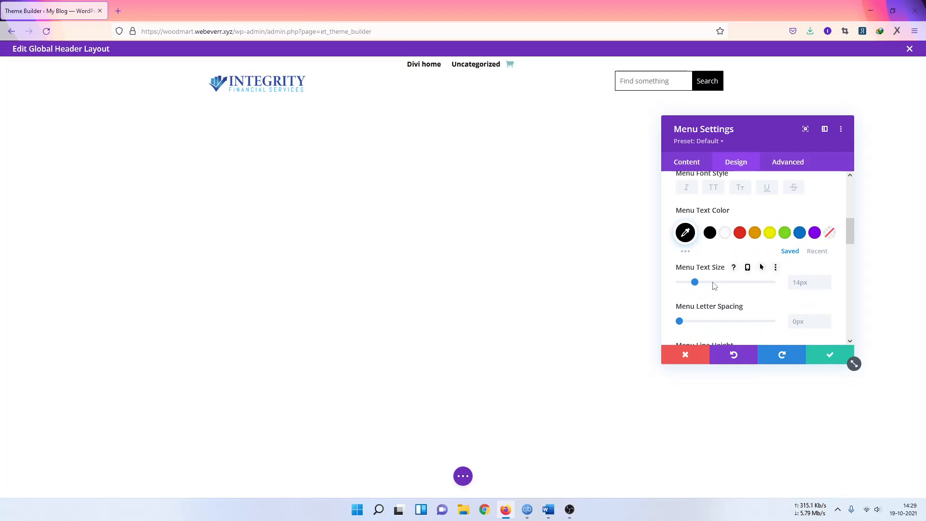
pyautogui.scroll(-6, 714, 286)
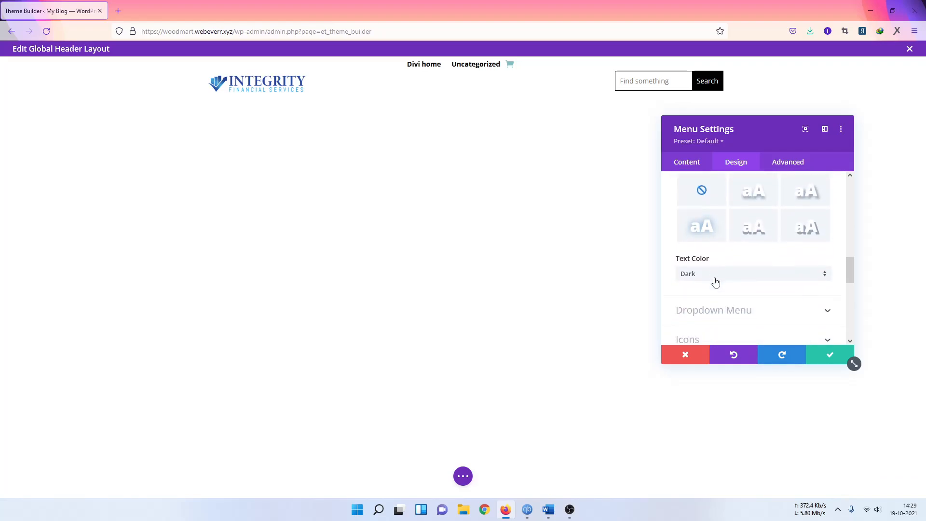
pyautogui.scroll(-2, 714, 274)
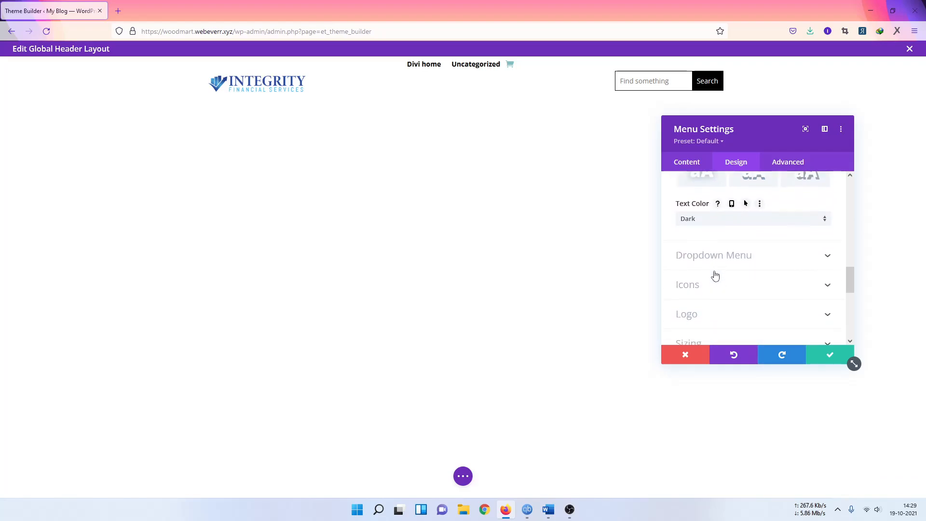
pyautogui.click(719, 225)
pyautogui.click(717, 225)
pyautogui.scroll(9, 706, 251)
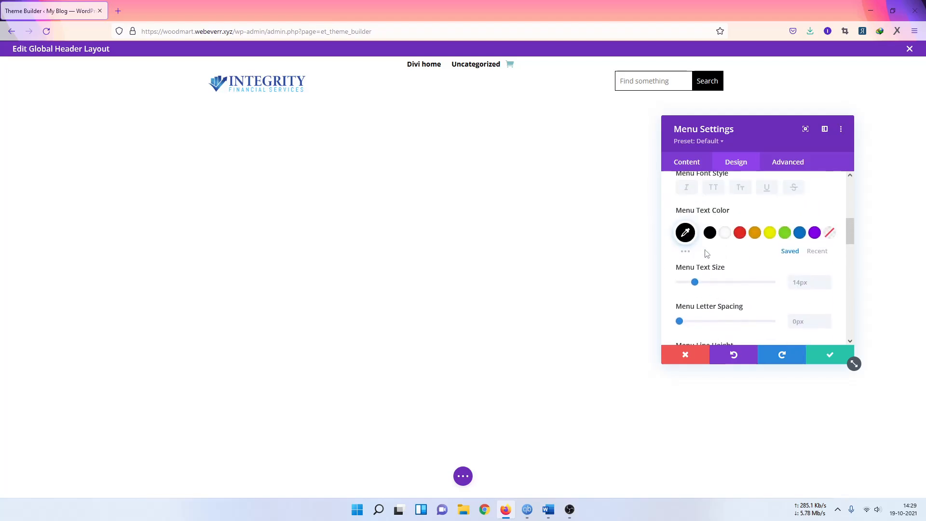
pyautogui.scroll(2, 707, 254)
pyautogui.click(712, 244)
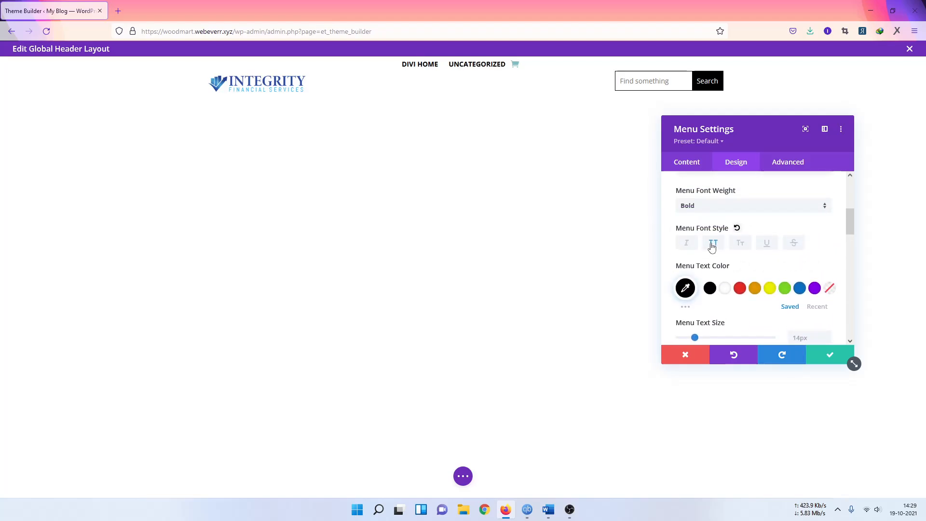
pyautogui.scroll(-5, 736, 262)
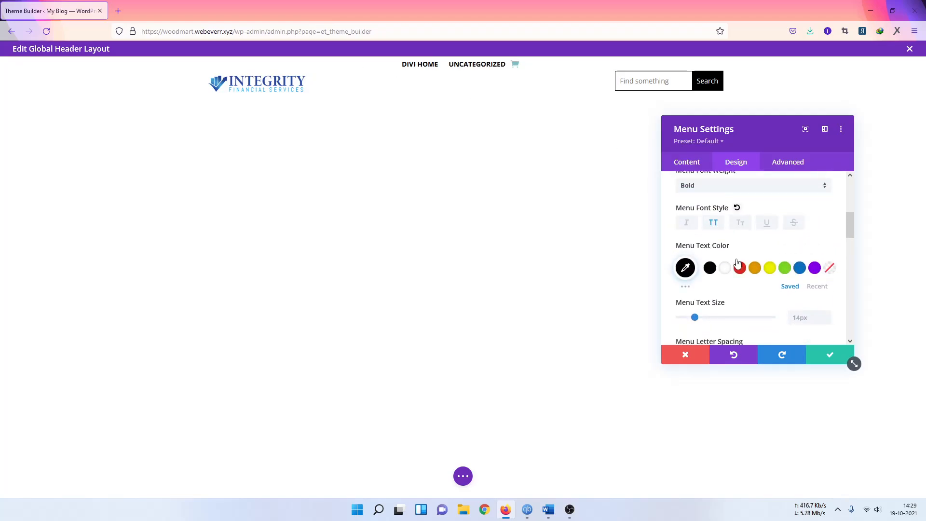
# - Link the menu's top and bottom margins in the spacing options and set both to 40px
pyautogui.scroll(-5, 737, 262)
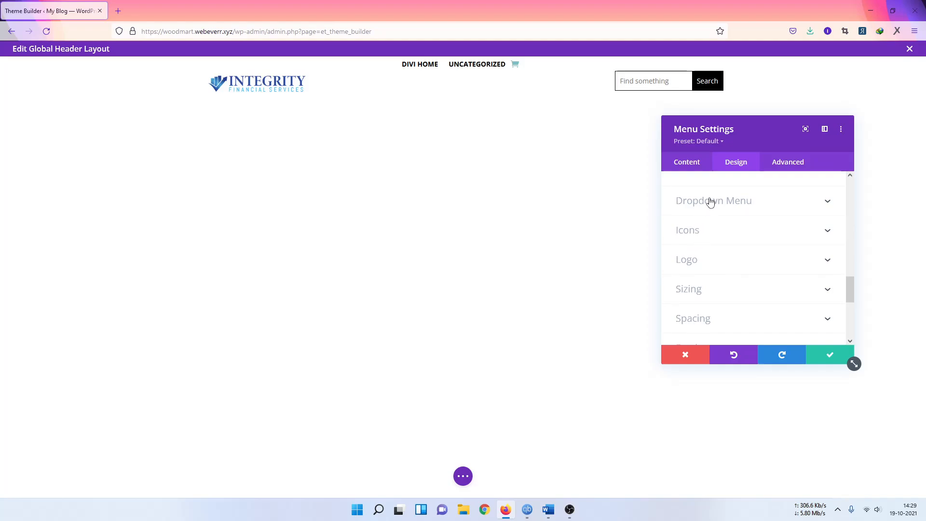
pyautogui.click(703, 289)
pyautogui.moveTo(710, 252)
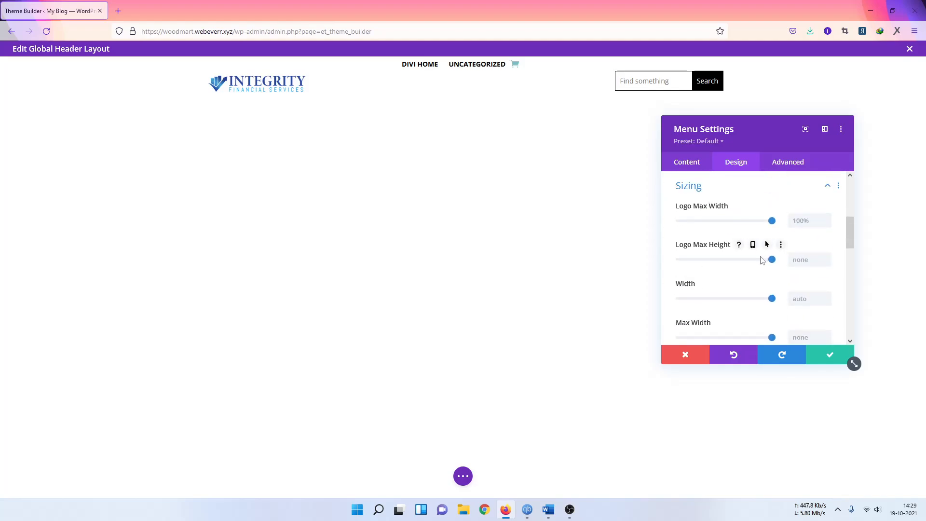
pyautogui.scroll(-6, 711, 271)
pyautogui.click(719, 262)
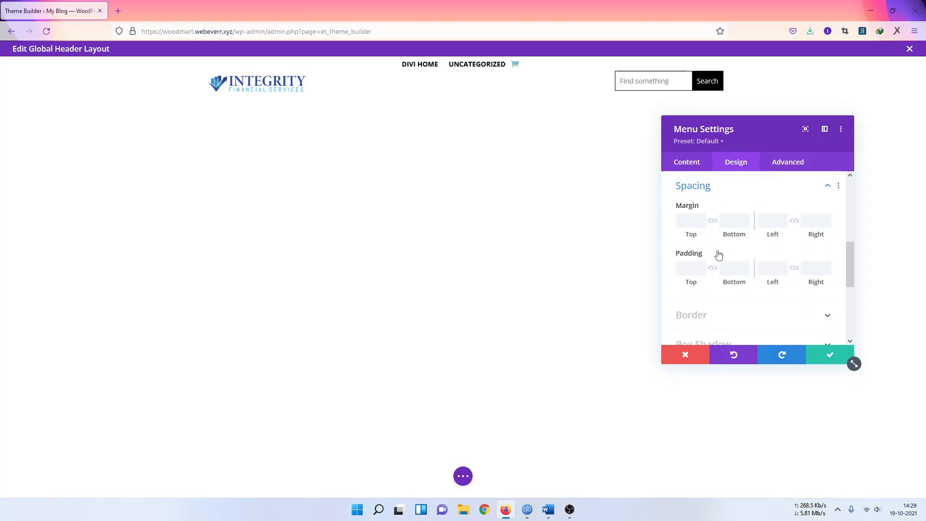
pyautogui.click(712, 220)
pyautogui.moveTo(708, 222); pyautogui.dragTo(701, 220)
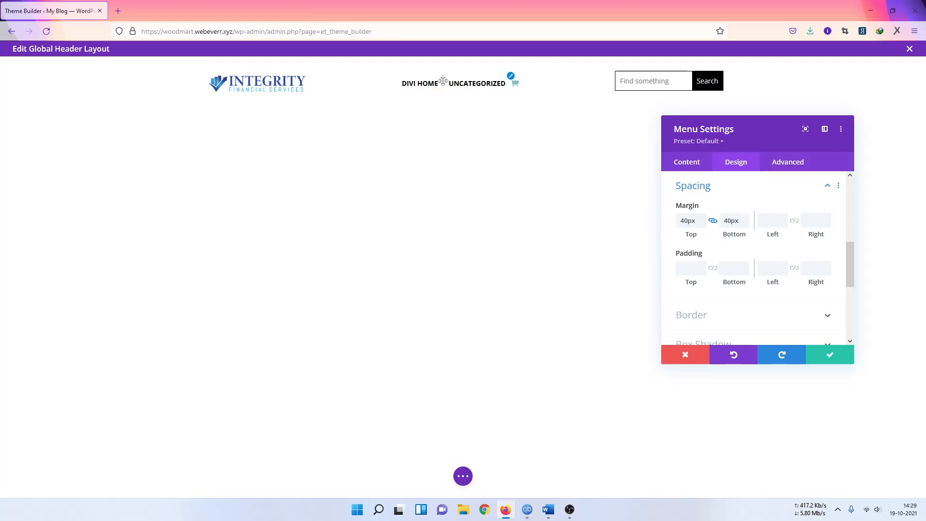
# - Check the menu's remaining design options and save the menu settings
pyautogui.scroll(-5, 736, 282)
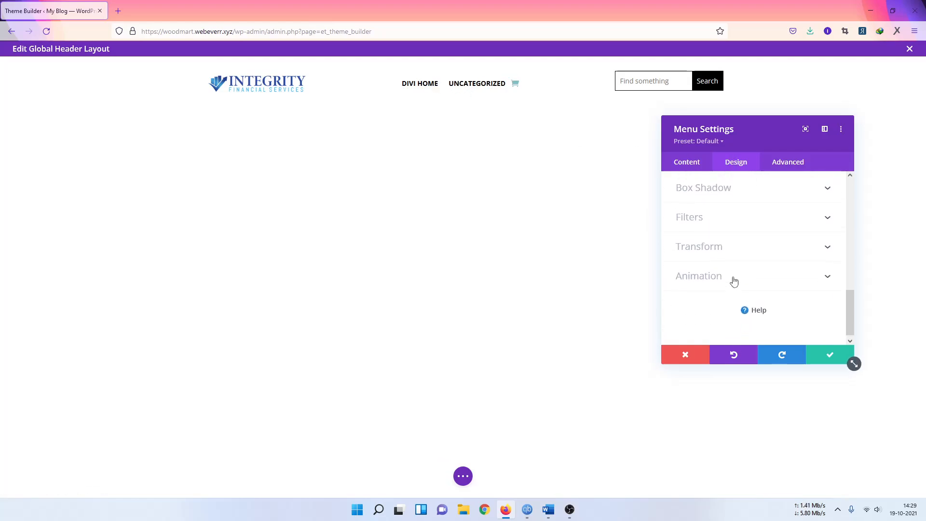
pyautogui.scroll(3, 765, 273)
pyautogui.scroll(-2, 742, 274)
pyautogui.scroll(10, 717, 283)
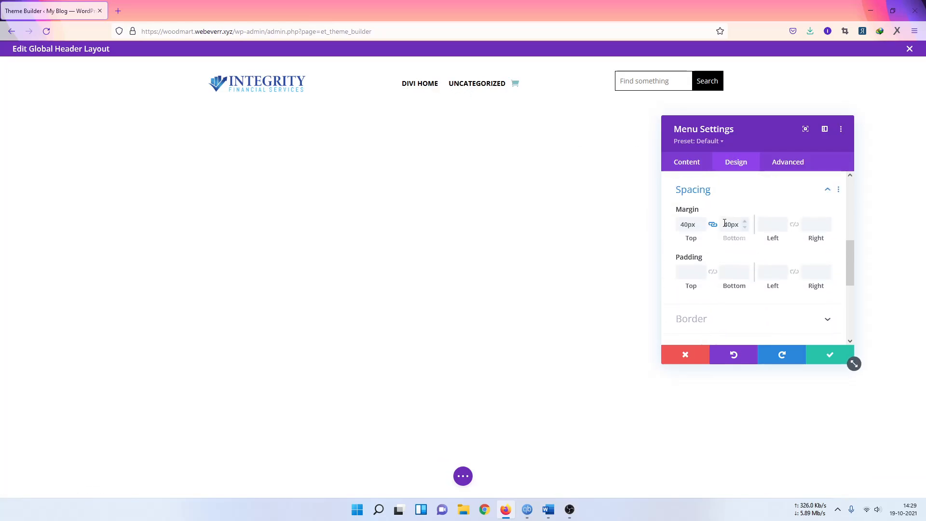
pyautogui.click(830, 354)
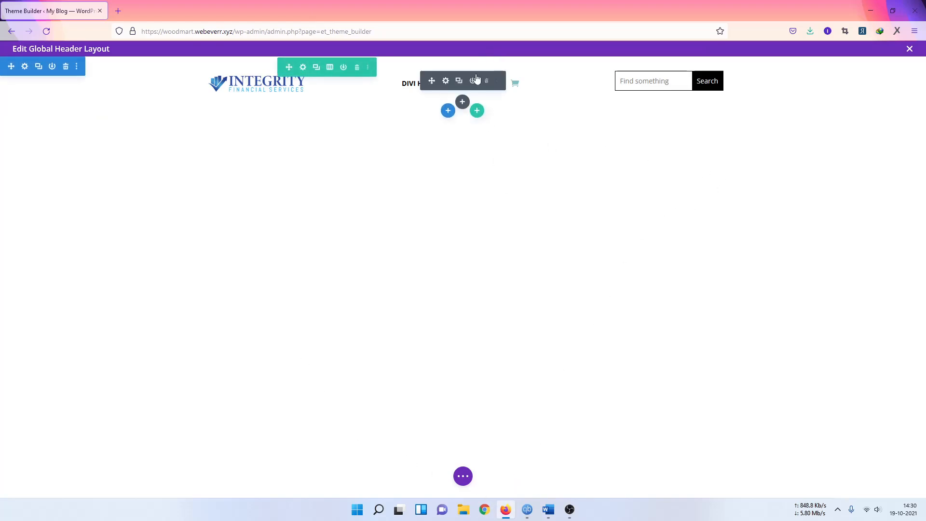
# - Add a two-column row below the header row and insert a Social Media Follow module in its first column
pyautogui.click(476, 111)
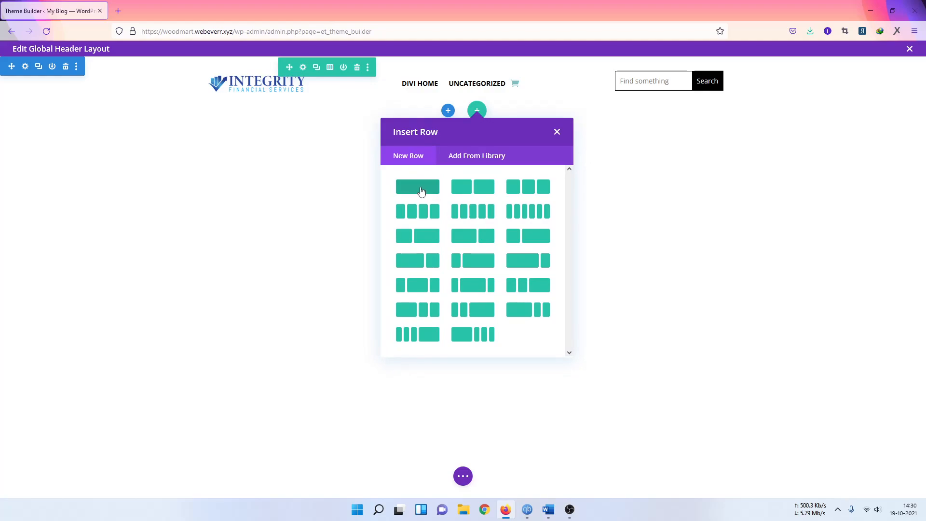
pyautogui.click(467, 186)
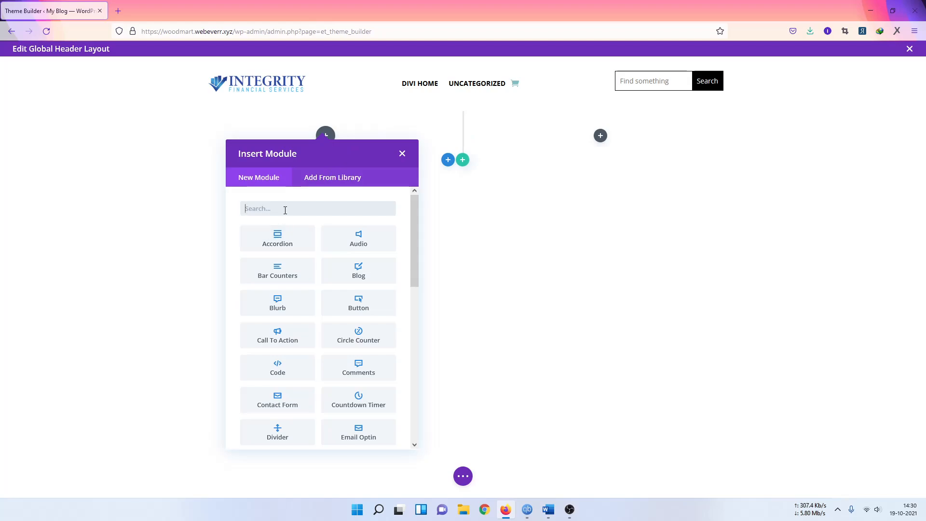
pyautogui.write('s')
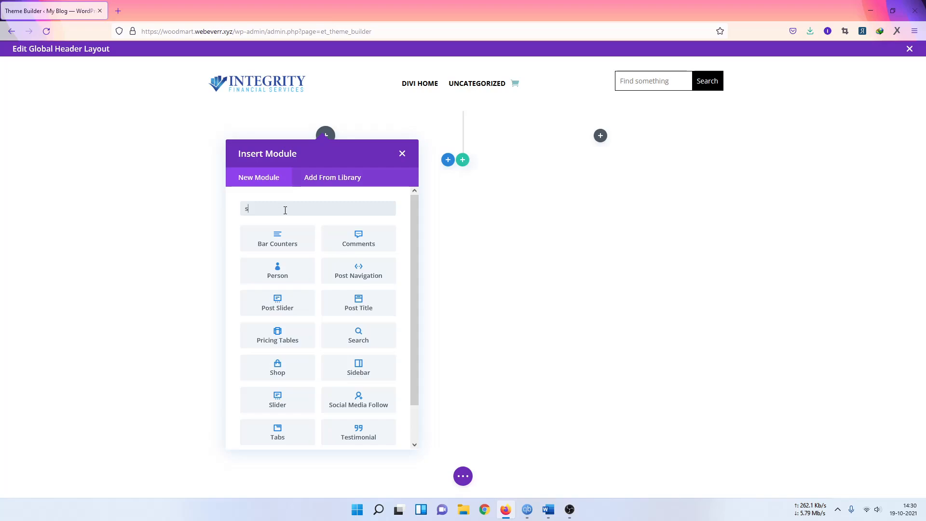
pyautogui.write('ocia')
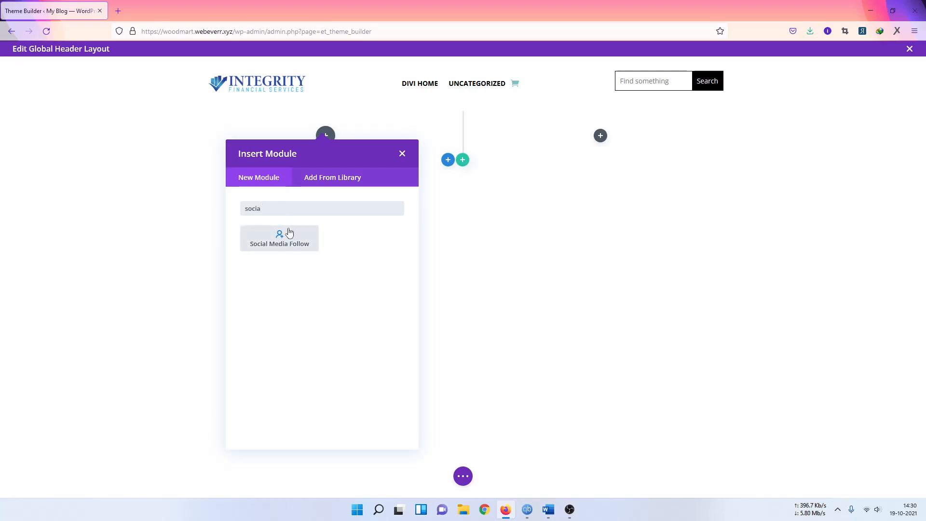
pyautogui.click(289, 233)
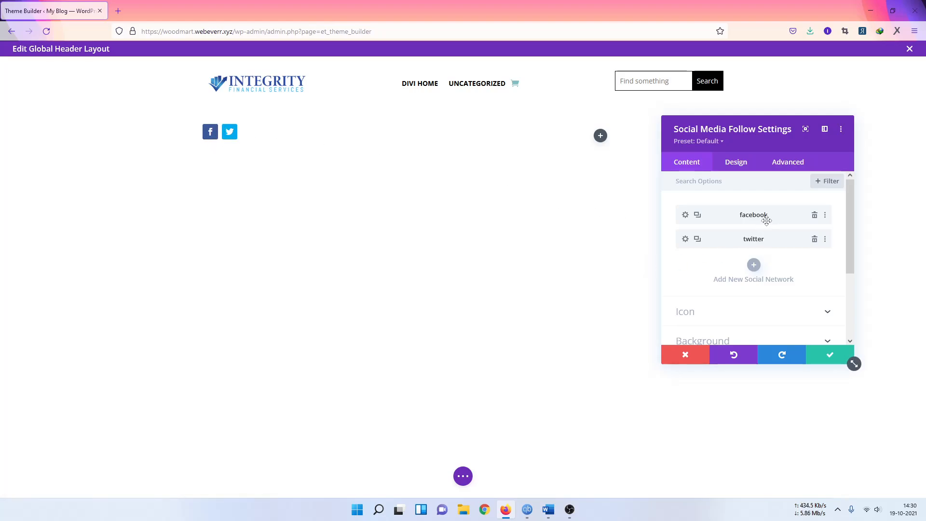
# - Check the Facebook network's account link option, and try black and white as its icon color
pyautogui.click(686, 215)
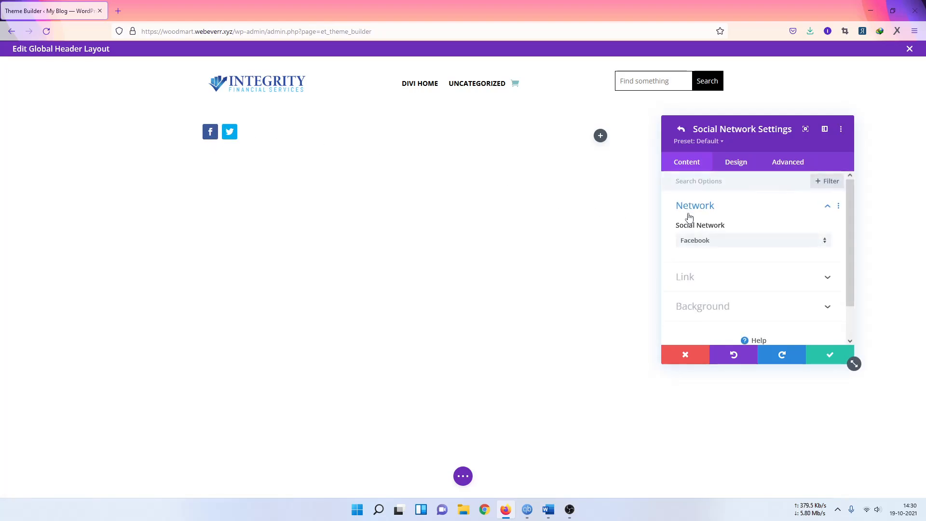
pyautogui.scroll(-1, 711, 243)
pyautogui.click(708, 243)
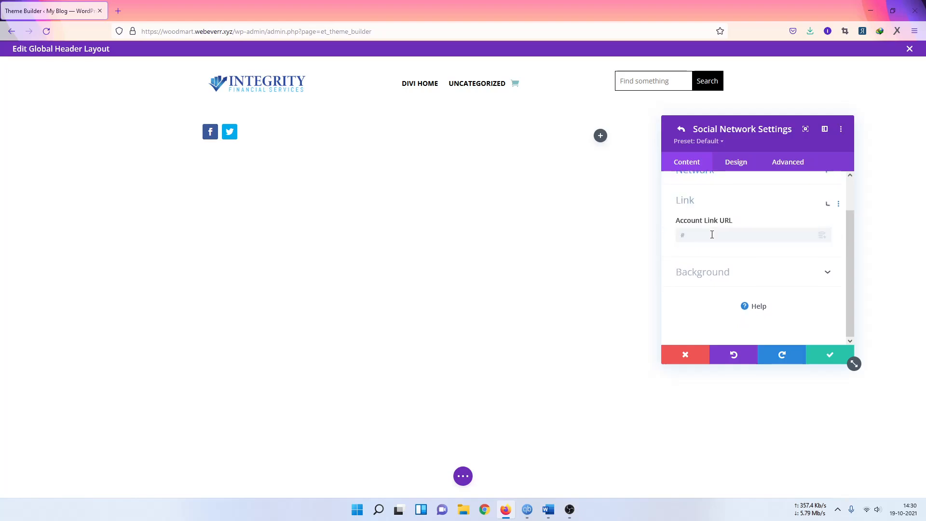
pyautogui.click(733, 167)
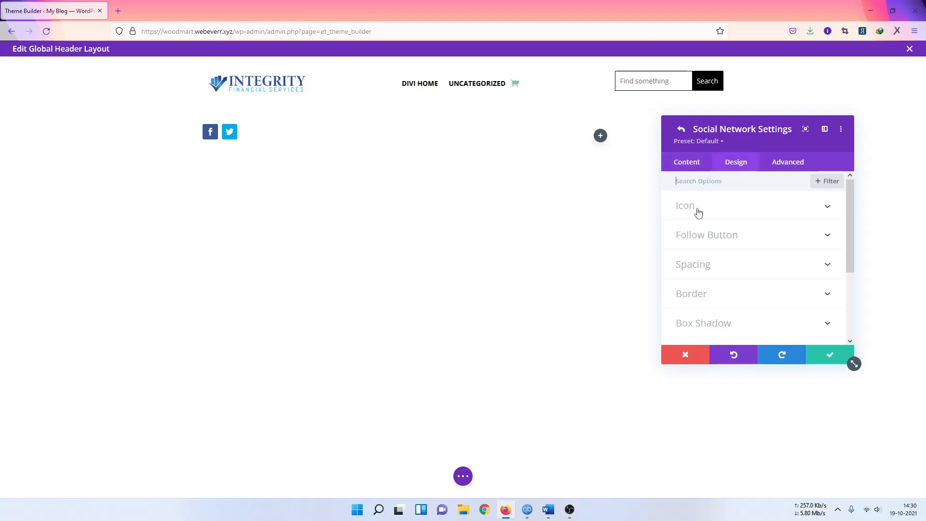
pyautogui.click(697, 207)
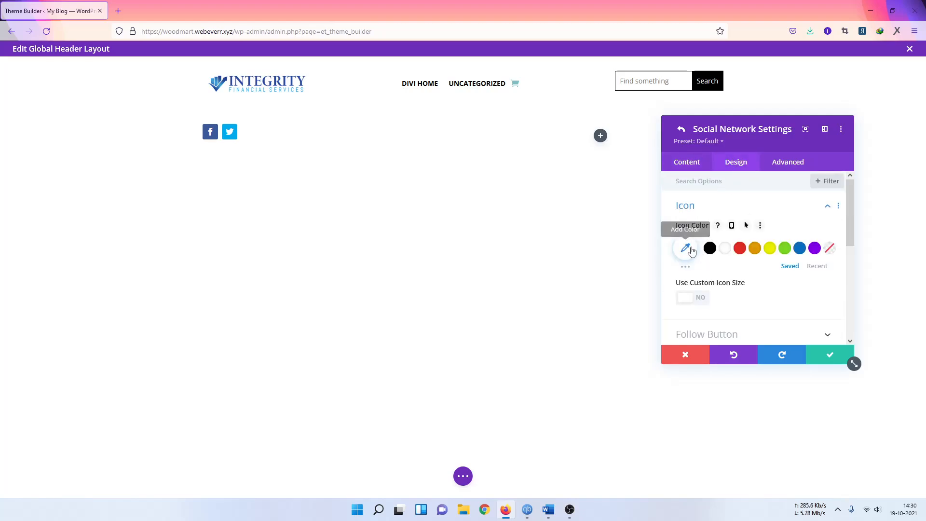
pyautogui.click(726, 249)
pyautogui.click(709, 248)
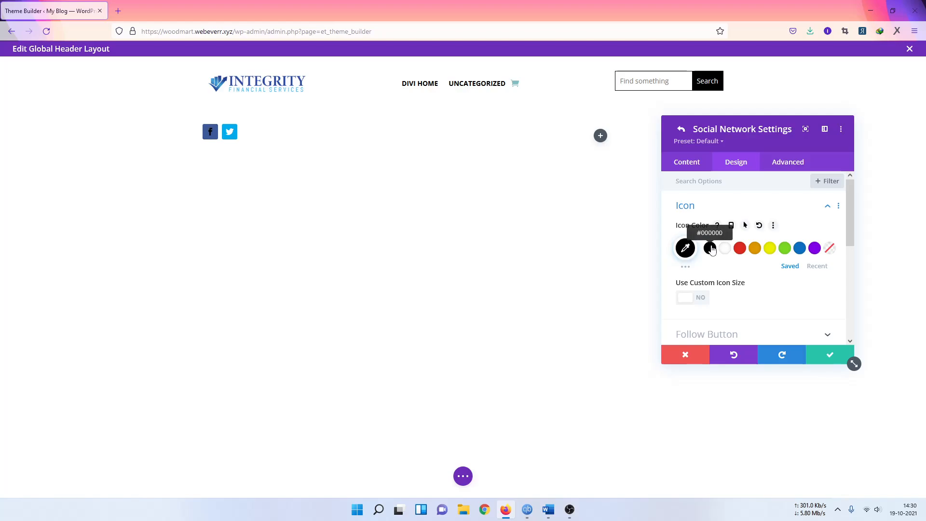
pyautogui.click(723, 252)
# - Enable the custom icon size for the Facebook network, try a smaller icon font size and restore it to 16px
pyautogui.scroll(-1, 719, 250)
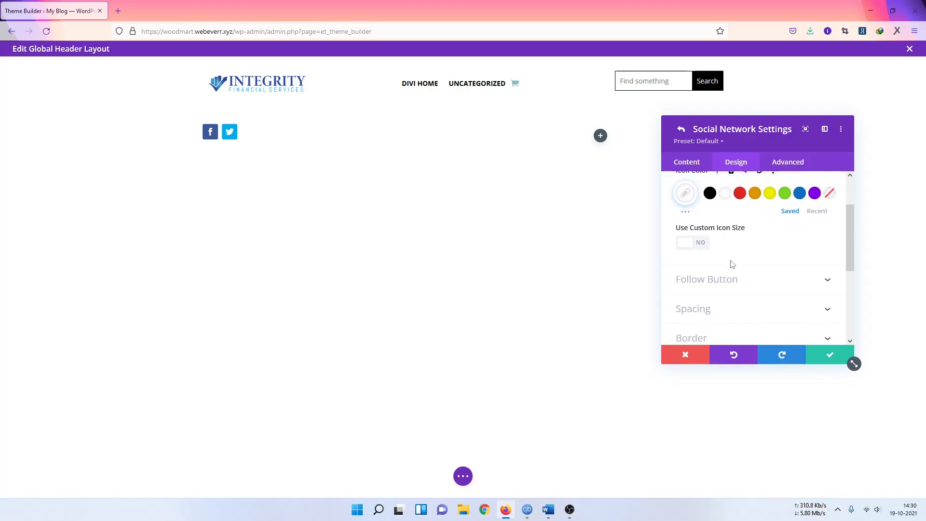
pyautogui.click(703, 246)
pyautogui.moveTo(693, 279); pyautogui.dragTo(688, 285)
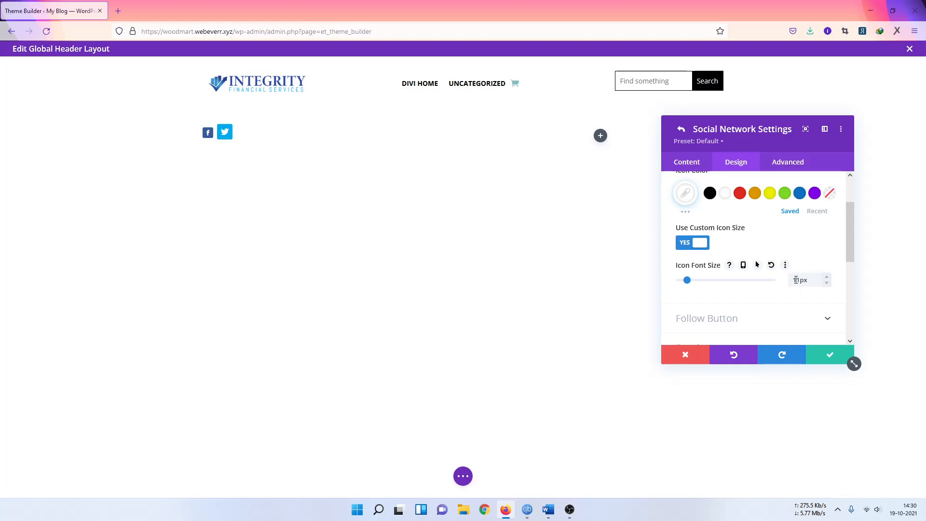
pyautogui.click(827, 277)
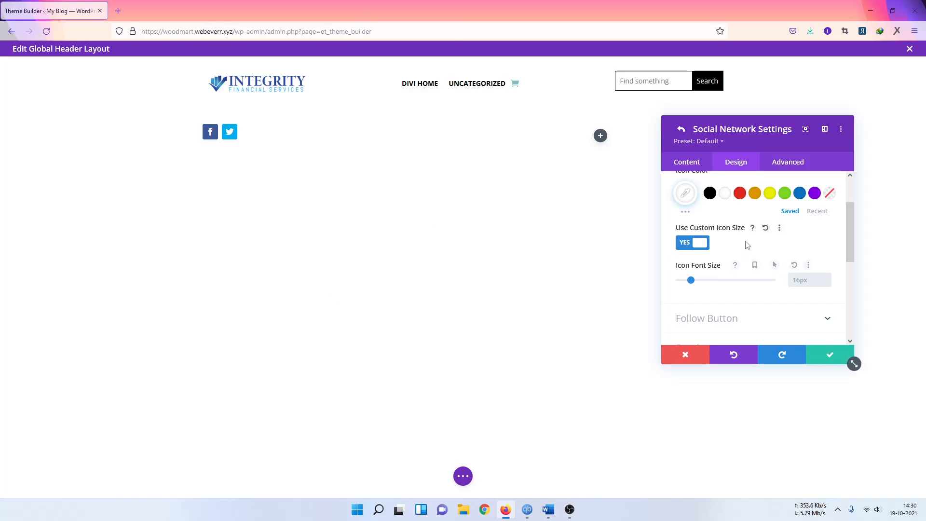
# - Enable custom follow button styles for the Facebook network, try black and white text colors, and reset the text color
pyautogui.scroll(-2, 745, 248)
pyautogui.click(732, 264)
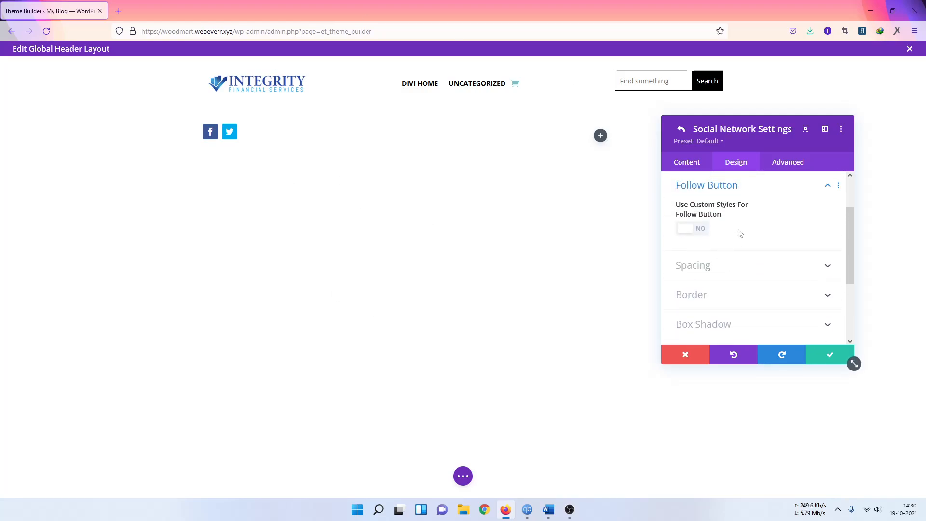
pyautogui.click(697, 232)
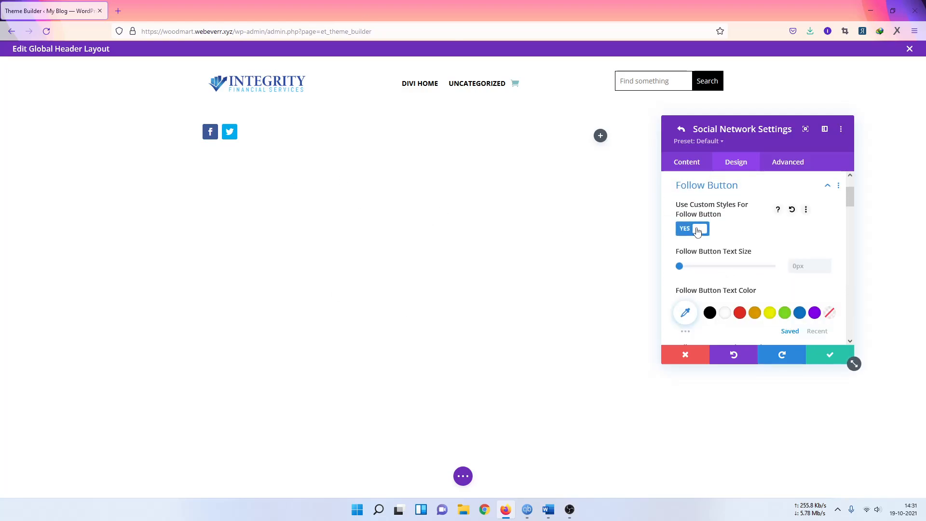
pyautogui.click(710, 315)
pyautogui.click(722, 316)
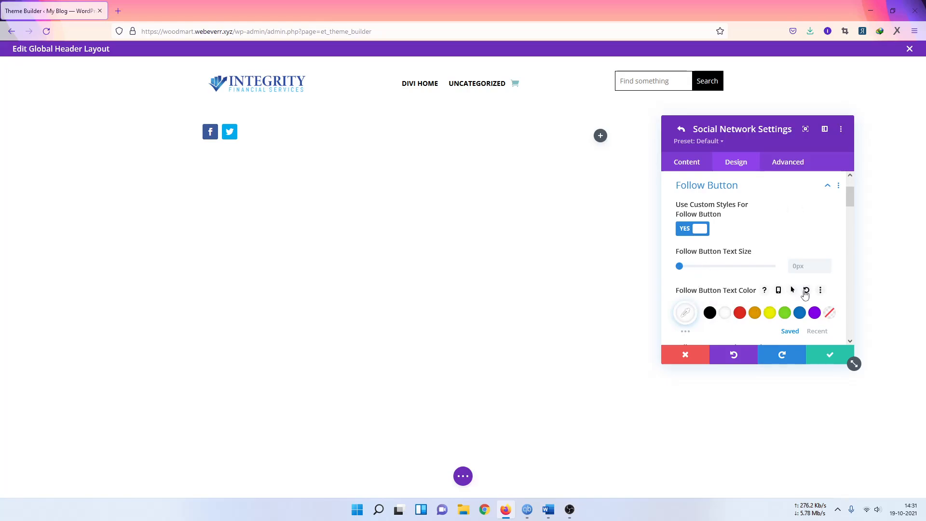
pyautogui.click(804, 295)
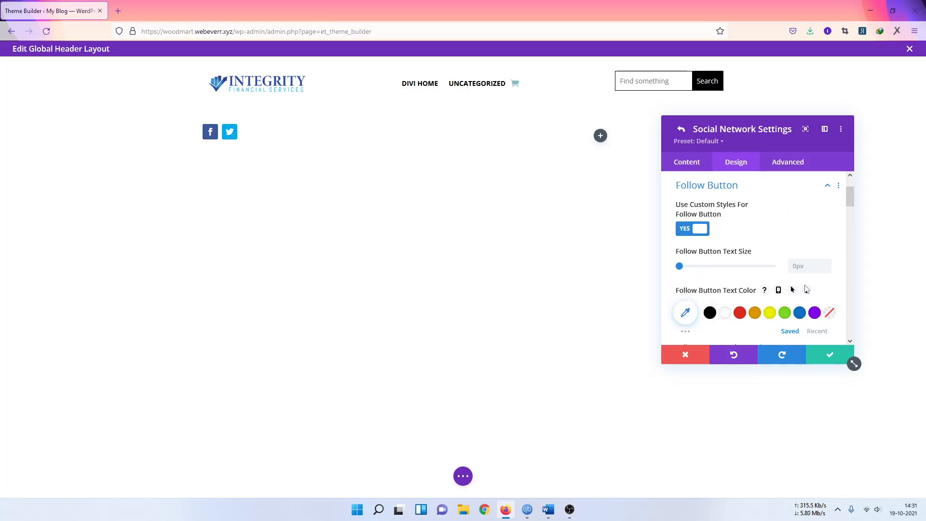
# - Try black and dark blue backgrounds for the Facebook icon, then reset the background and discard the changes
pyautogui.click(686, 162)
pyautogui.click(698, 267)
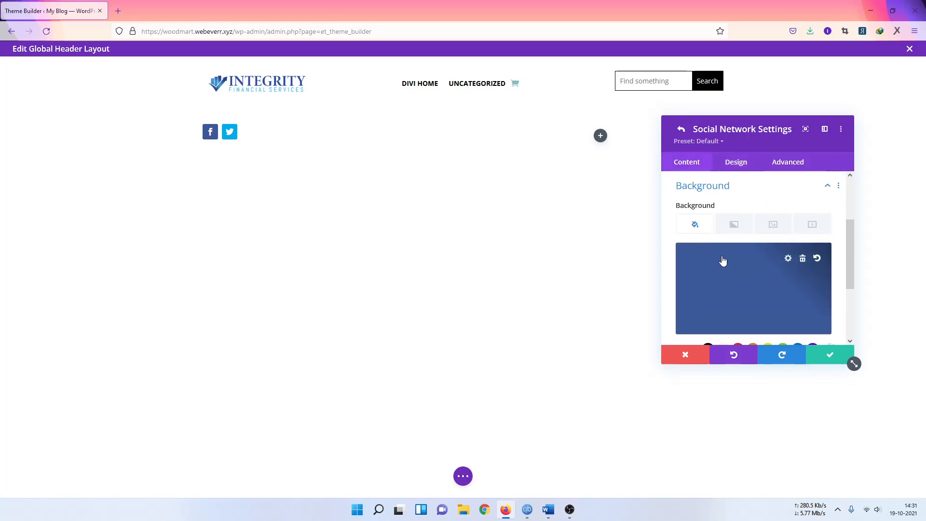
pyautogui.click(787, 258)
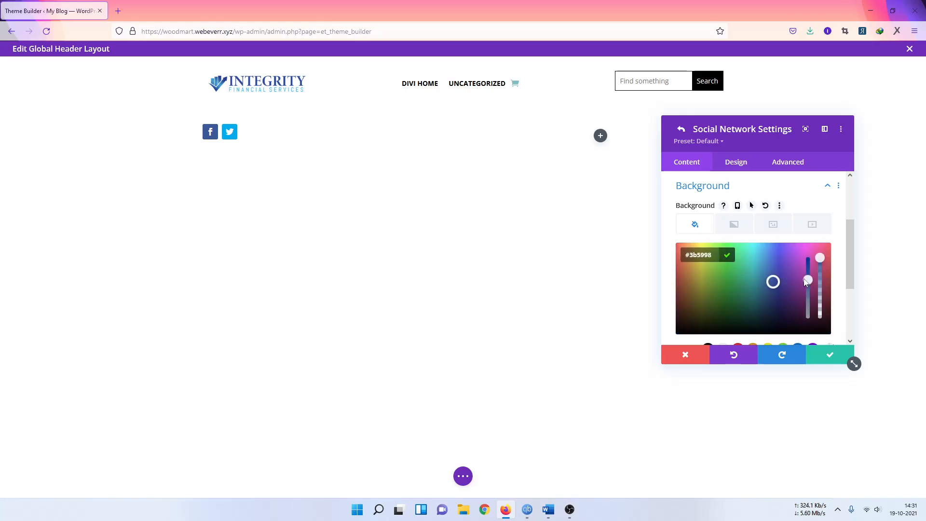
pyautogui.click(699, 327)
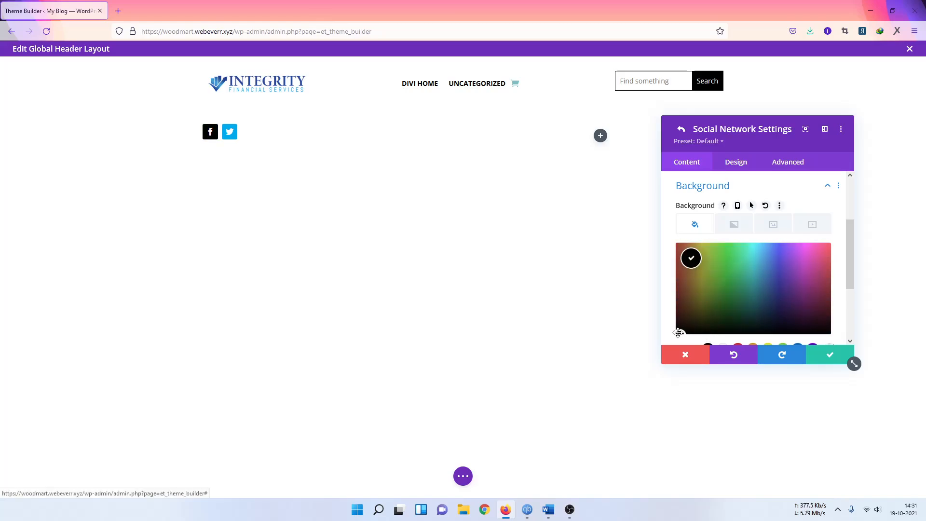
pyautogui.scroll(-1, 692, 340)
pyautogui.moveTo(699, 309); pyautogui.dragTo(768, 289)
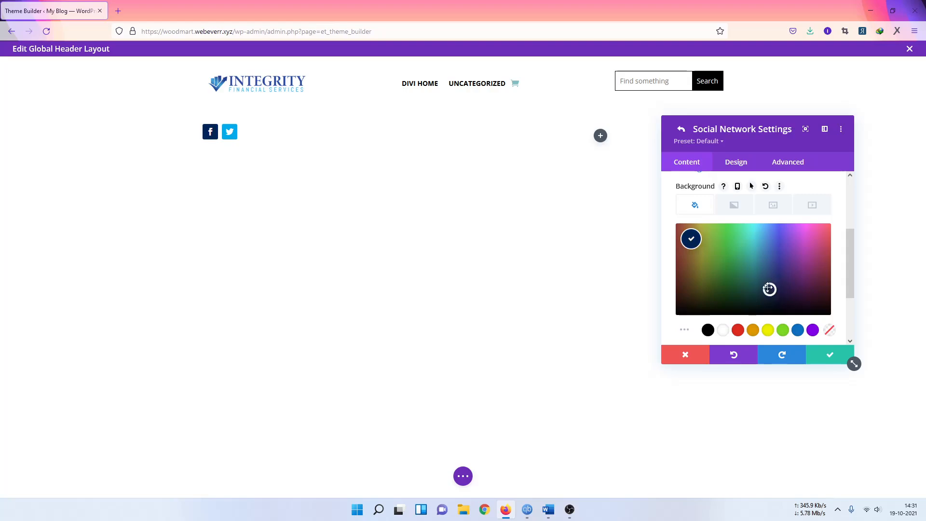
pyautogui.click(766, 187)
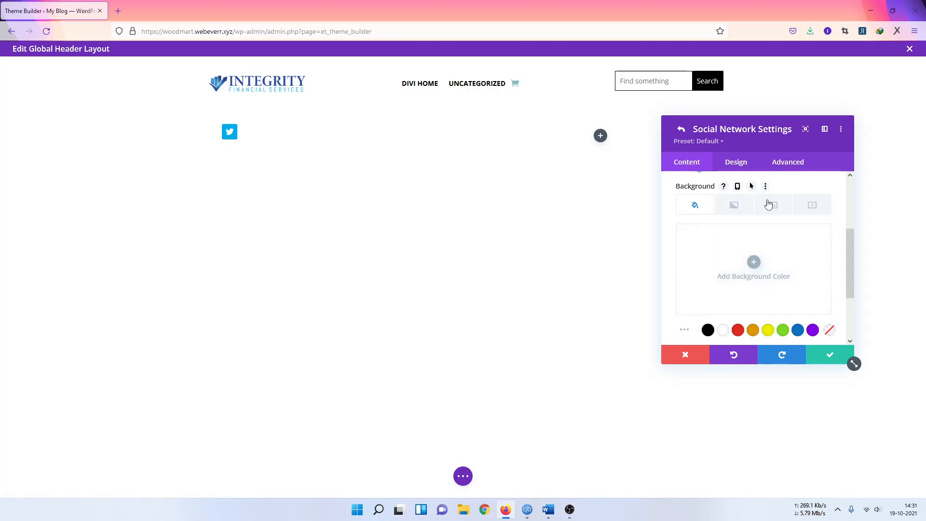
pyautogui.scroll(2, 747, 256)
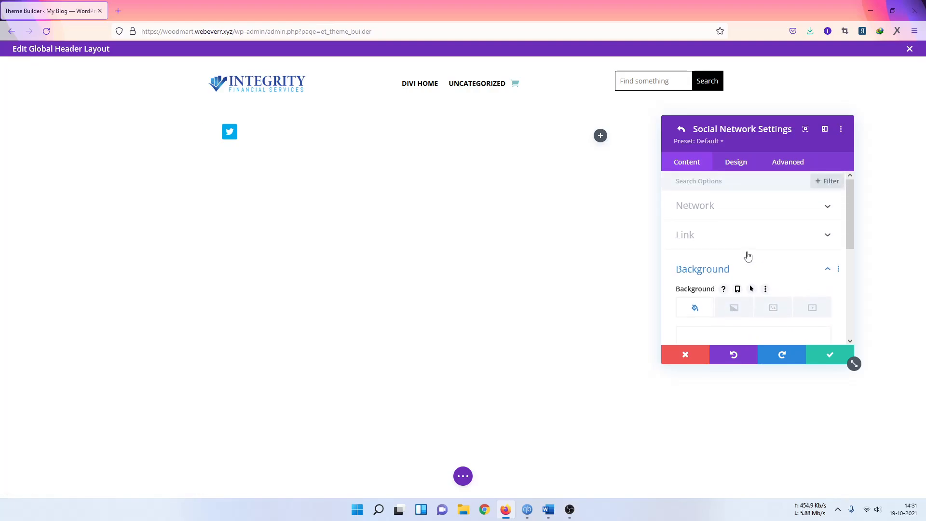
pyautogui.click(681, 129)
pyautogui.click(694, 353)
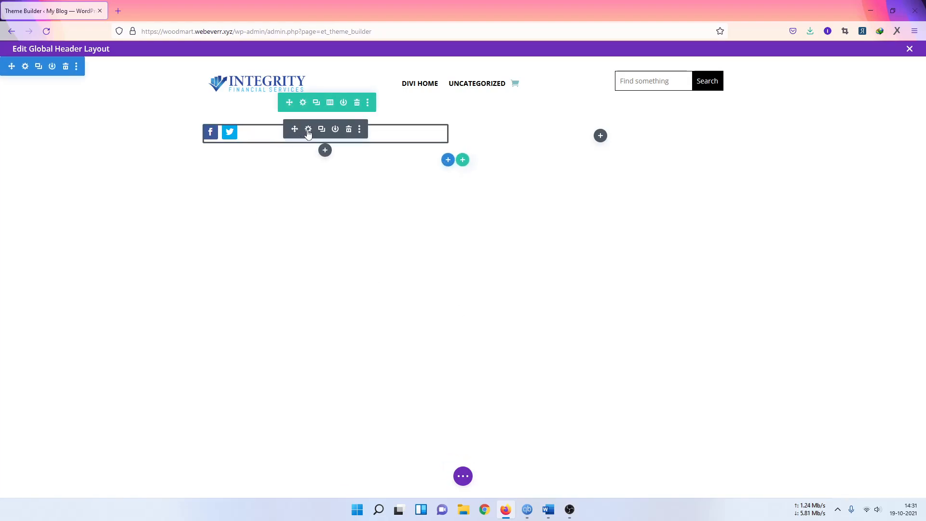
# - Set the Social Media Follow module's alignment to right
pyautogui.click(309, 131)
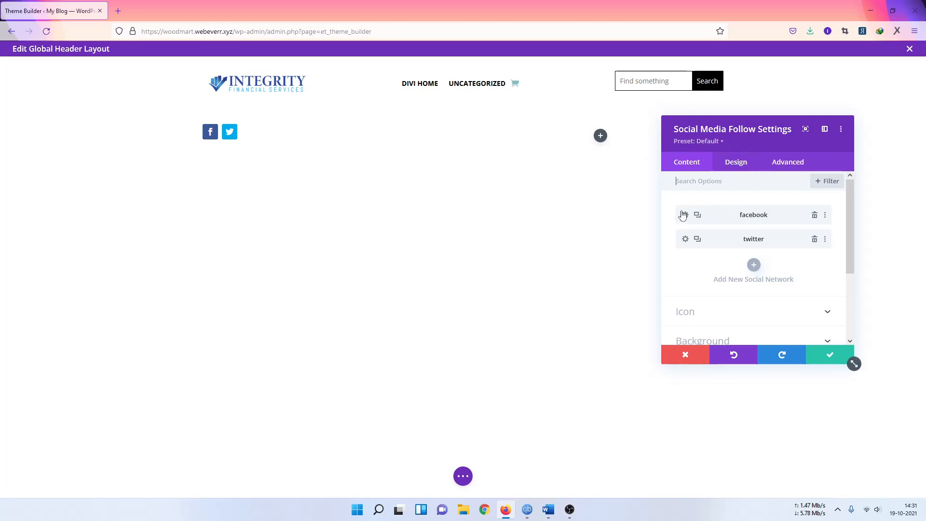
pyautogui.click(728, 170)
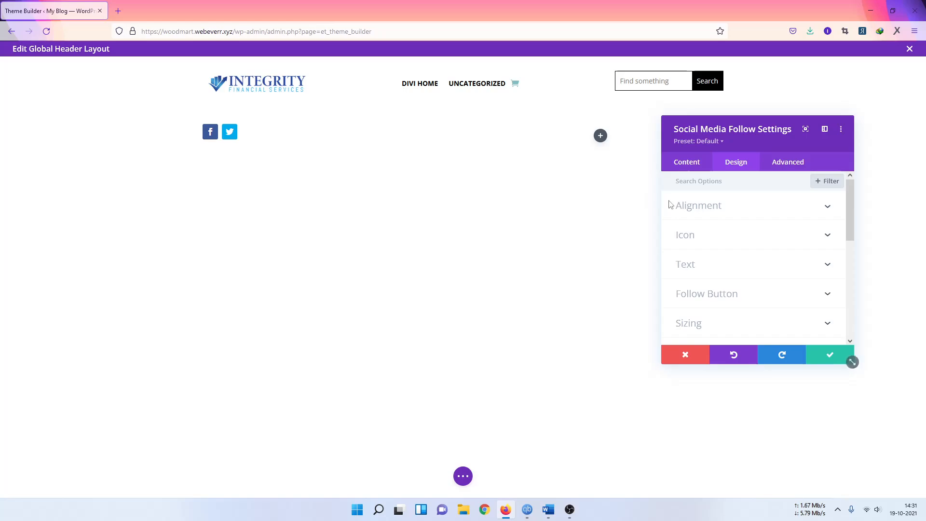
pyautogui.click(723, 207)
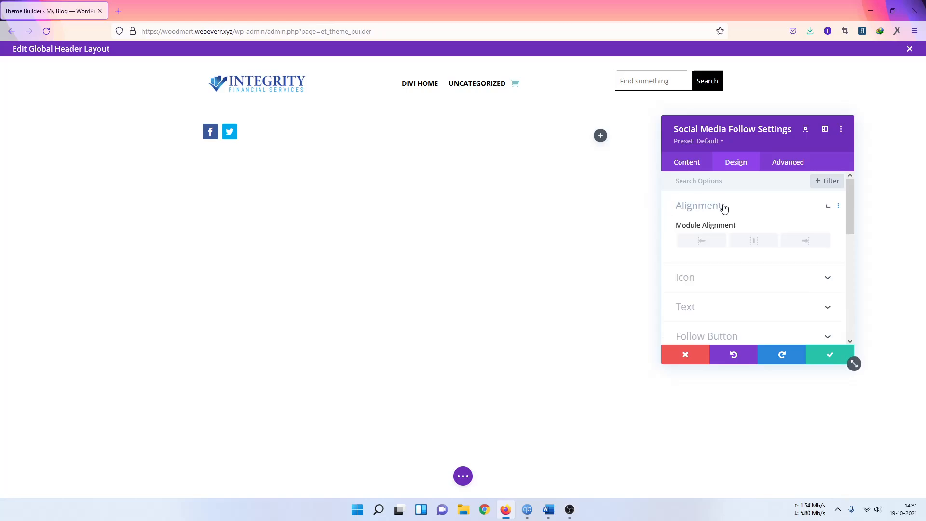
pyautogui.click(795, 242)
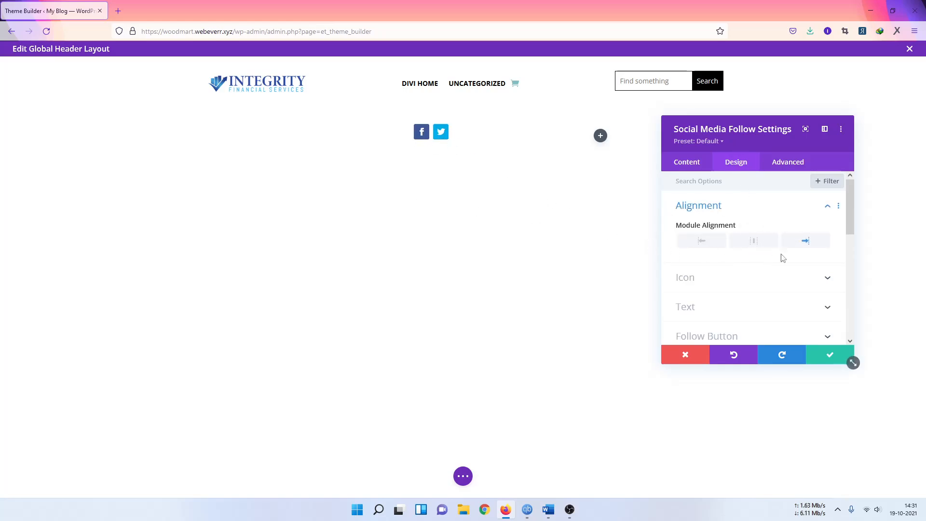
# - Enable the custom icon size for the Social Media Follow module and set the icon font size to 12px
pyautogui.click(699, 271)
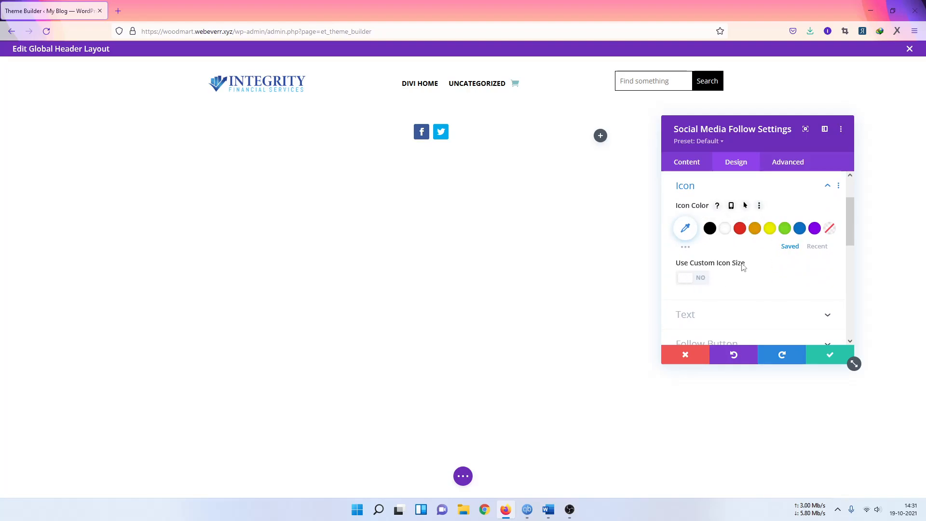
pyautogui.scroll(-2, 733, 268)
pyautogui.click(700, 223)
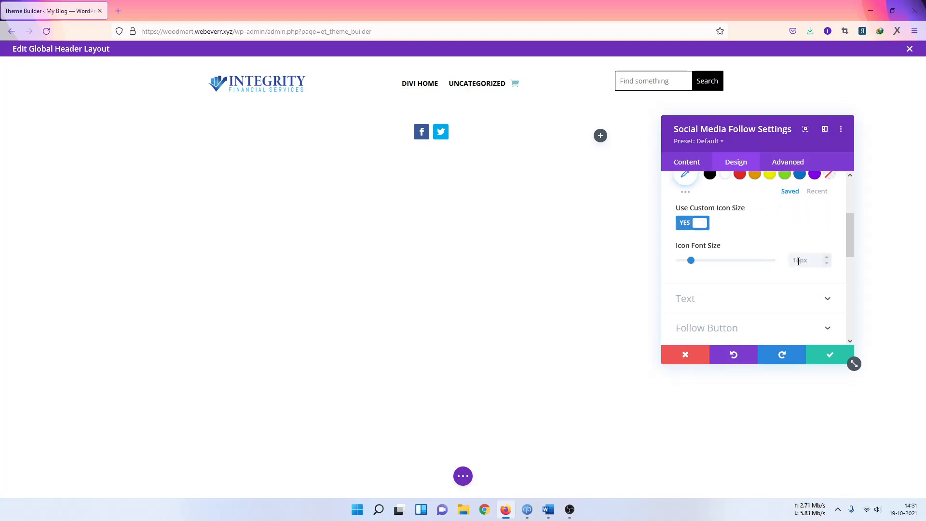
pyautogui.click(828, 264)
pyautogui.click(828, 265)
pyautogui.click(828, 265)
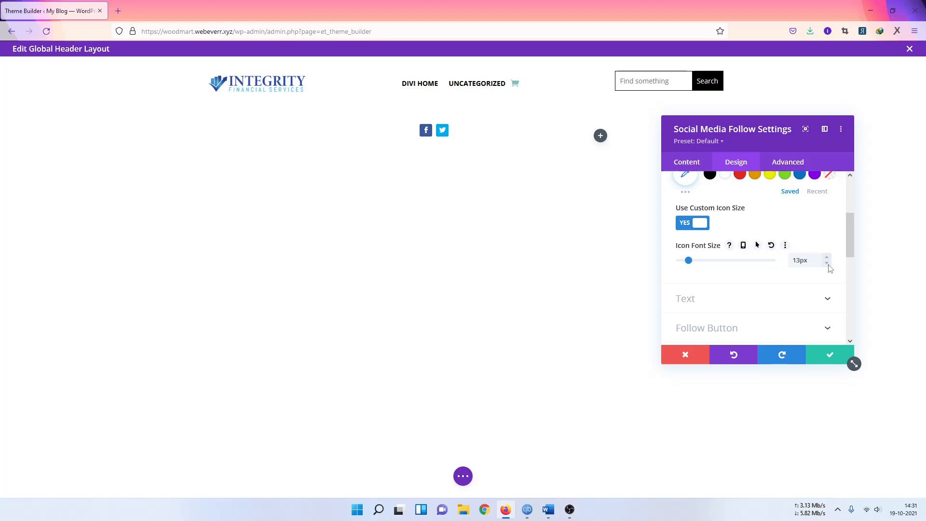
pyautogui.click(828, 264)
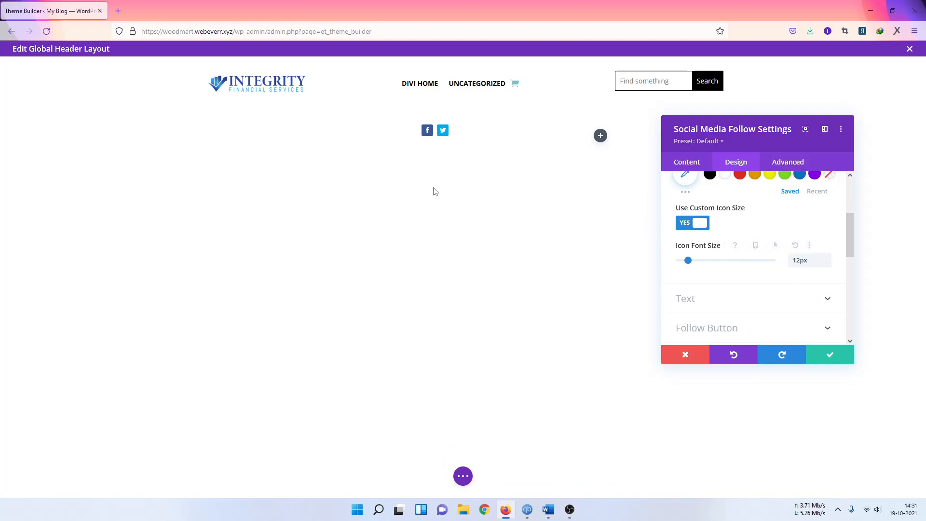
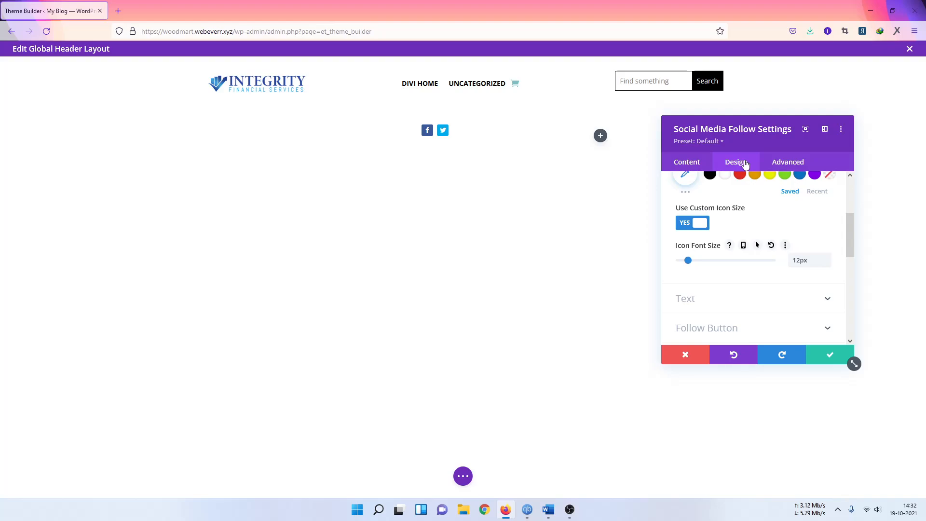
# - Enable custom follow button styles for the Social Media Follow module and set the button text color to black
pyautogui.click(728, 300)
pyautogui.scroll(-3, 772, 303)
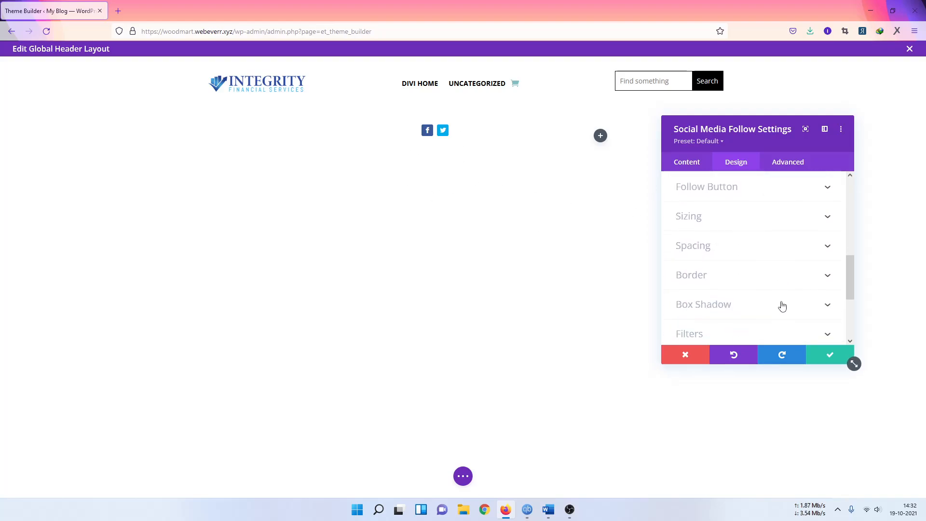
pyautogui.scroll(2, 738, 250)
pyautogui.click(723, 294)
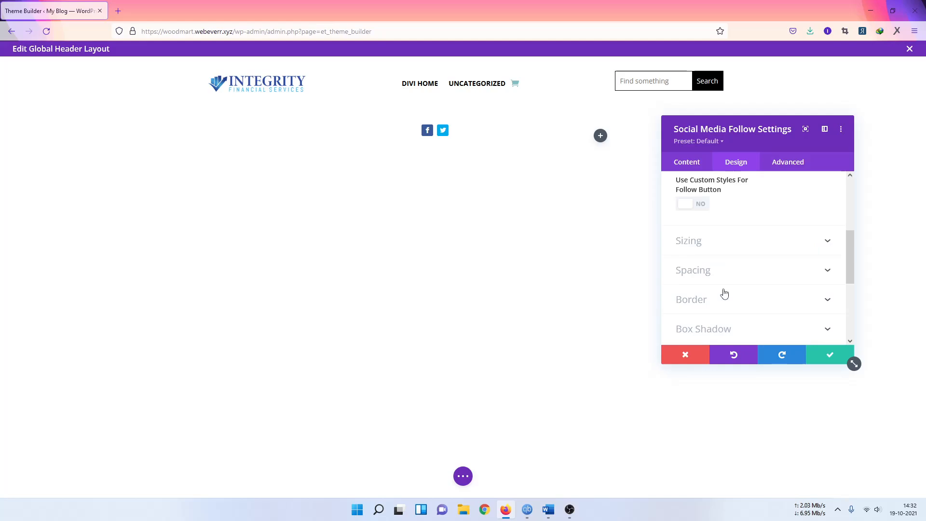
pyautogui.click(686, 228)
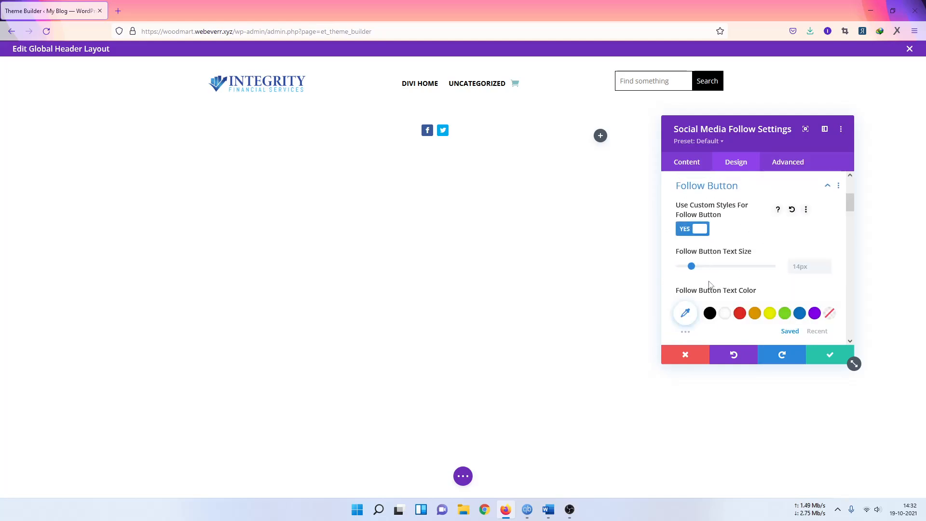
pyautogui.click(710, 313)
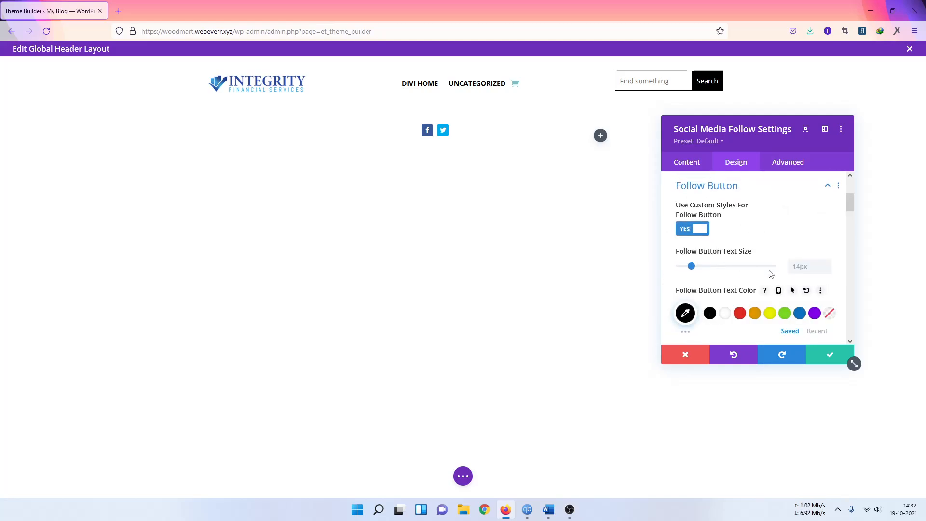
# - Try a #2d2d2d background color on the Social Media Follow module and reset it
pyautogui.click(684, 162)
pyautogui.scroll(-3, 727, 316)
pyautogui.click(708, 244)
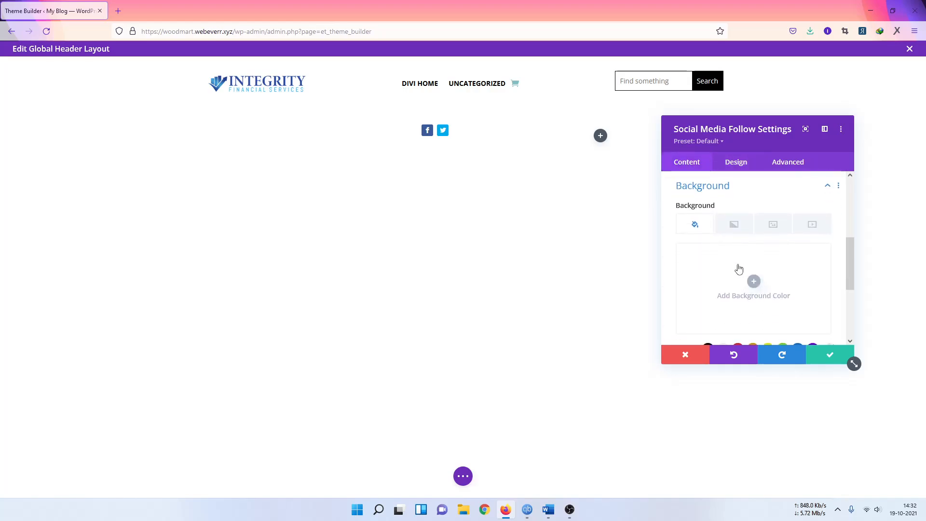
pyautogui.click(754, 281)
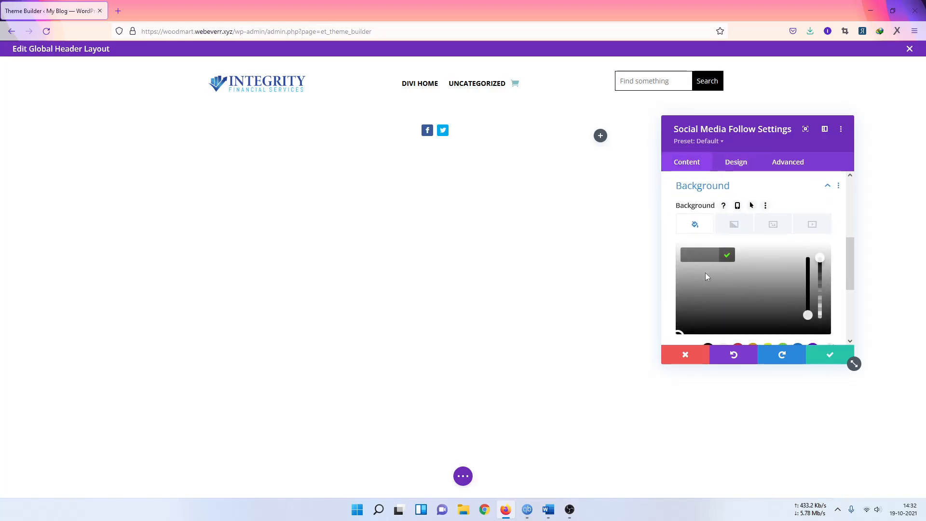
pyautogui.moveTo(704, 276)
pyautogui.mouseDown()
pyautogui.moveTo(718, 297)
pyautogui.moveTo(697, 320)
pyautogui.mouseUp()
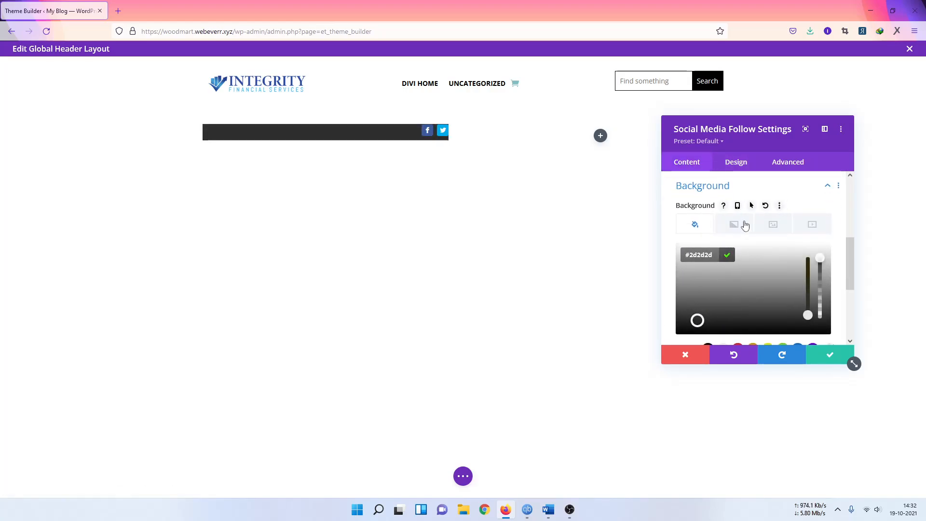
pyautogui.click(765, 206)
# - Save the module settings and move the Social Media Follow module into the second column of its row
pyautogui.click(828, 356)
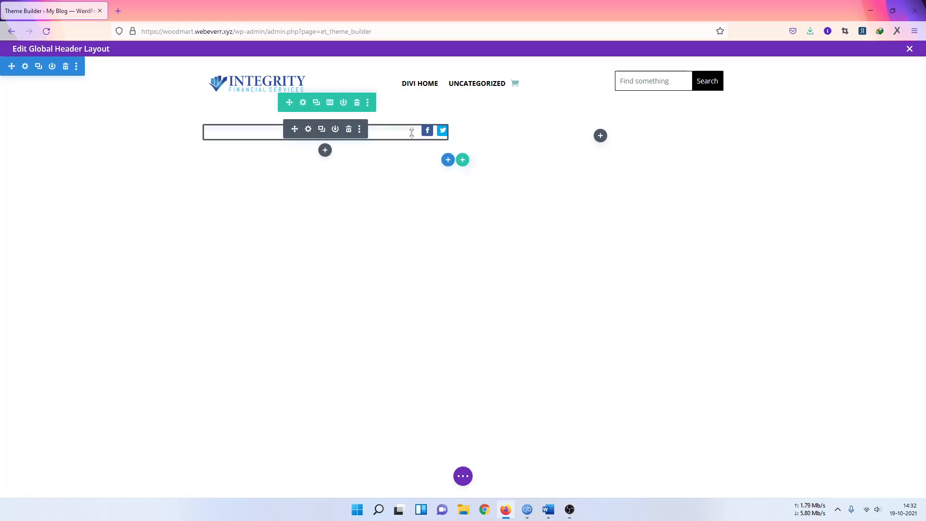
pyautogui.moveTo(412, 131); pyautogui.dragTo(411, 128)
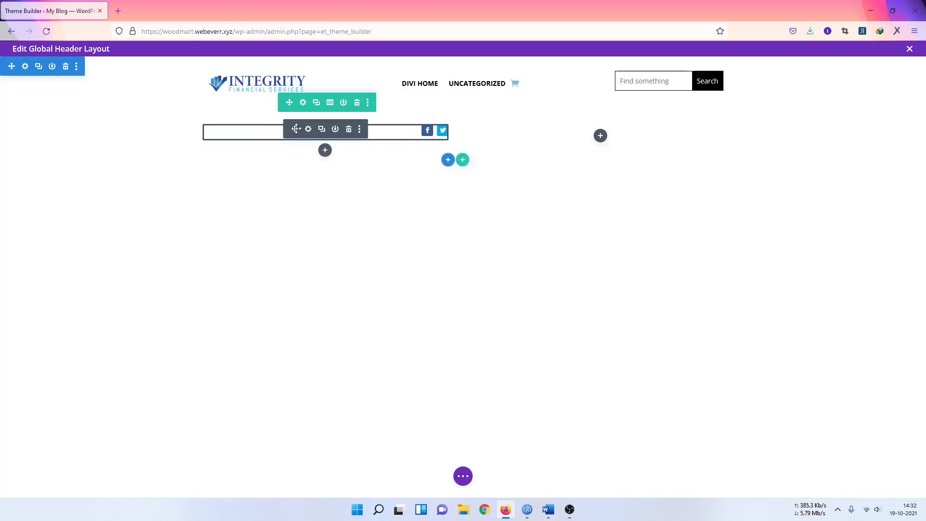
pyautogui.moveTo(296, 129); pyautogui.dragTo(576, 155)
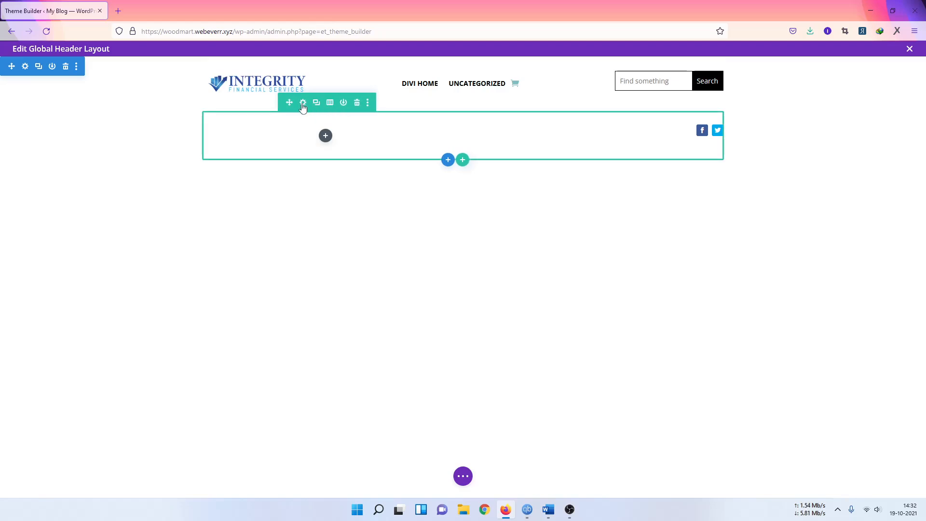
# - Move the social icons row above the logo row and set its top and bottom padding to 0
pyautogui.moveTo(293, 103); pyautogui.dragTo(287, 60)
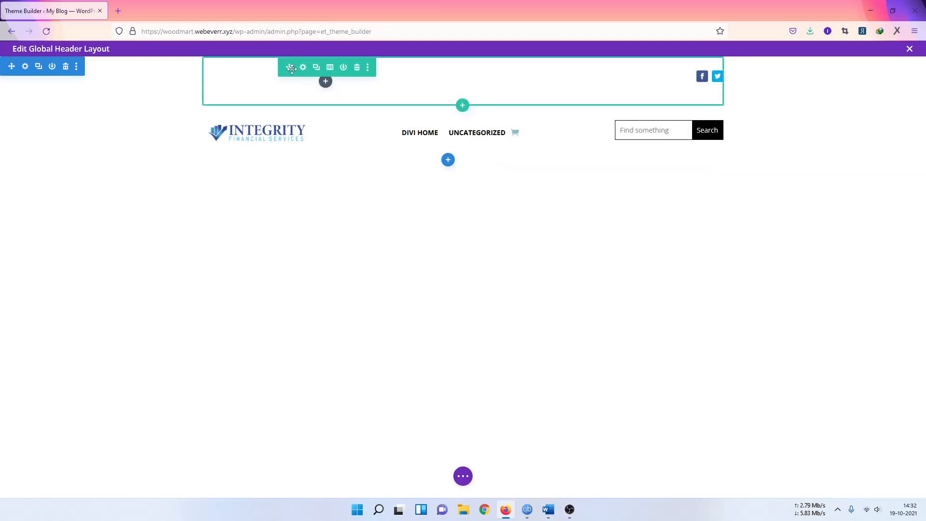
pyautogui.click(303, 68)
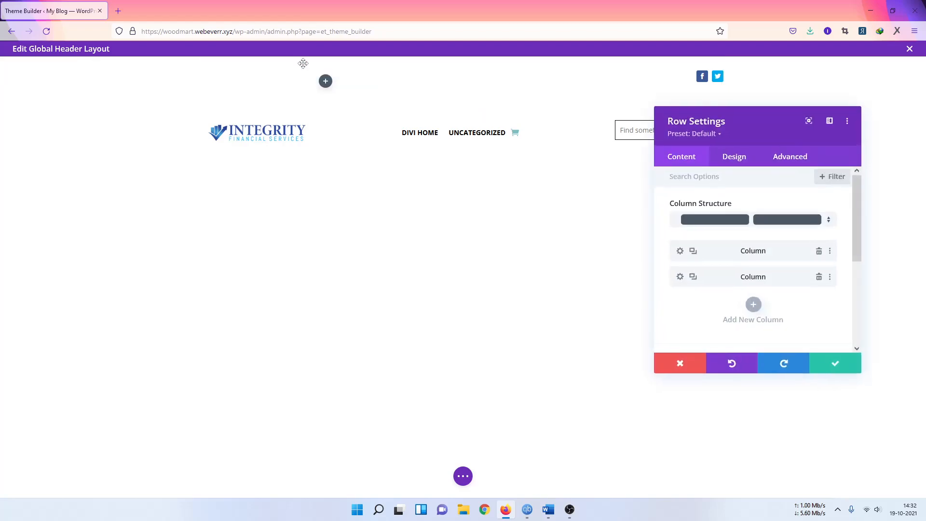
pyautogui.click(737, 162)
pyautogui.click(715, 236)
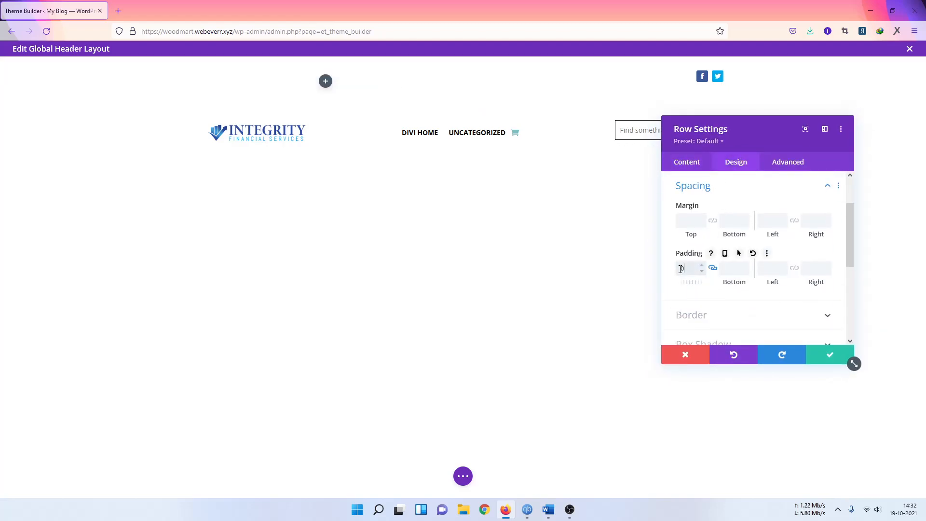
pyautogui.click(829, 355)
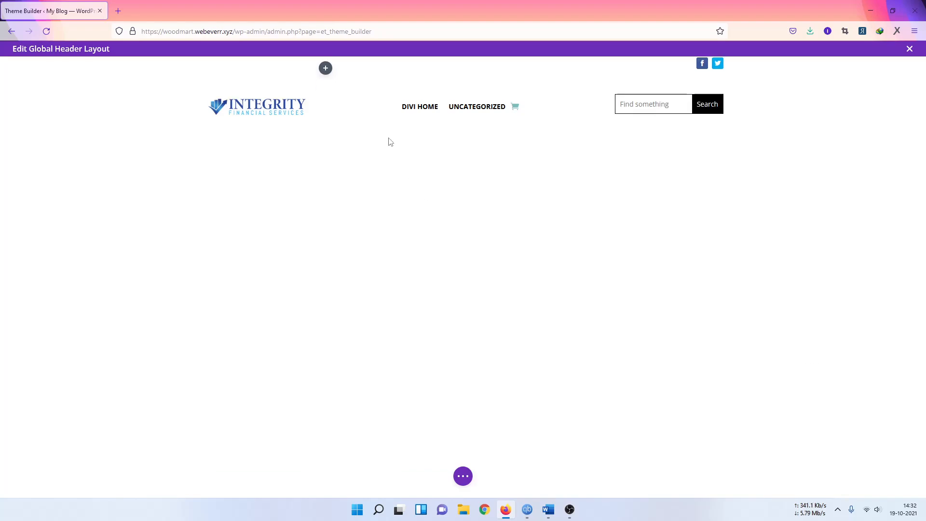
# - Add a new section with a row of two equal columns and move it above the existing header section
pyautogui.moveTo(323, 90)
pyautogui.moveTo(517, 71)
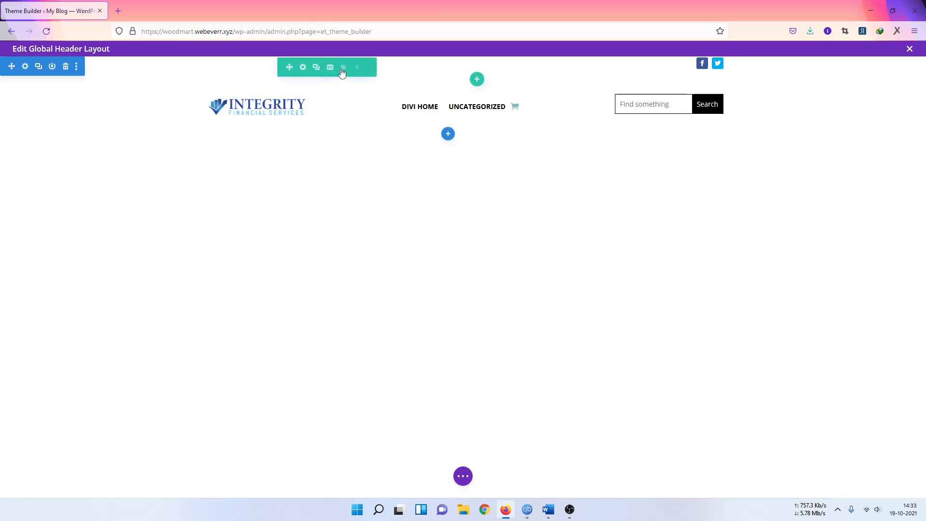
pyautogui.click(448, 135)
pyautogui.click(390, 211)
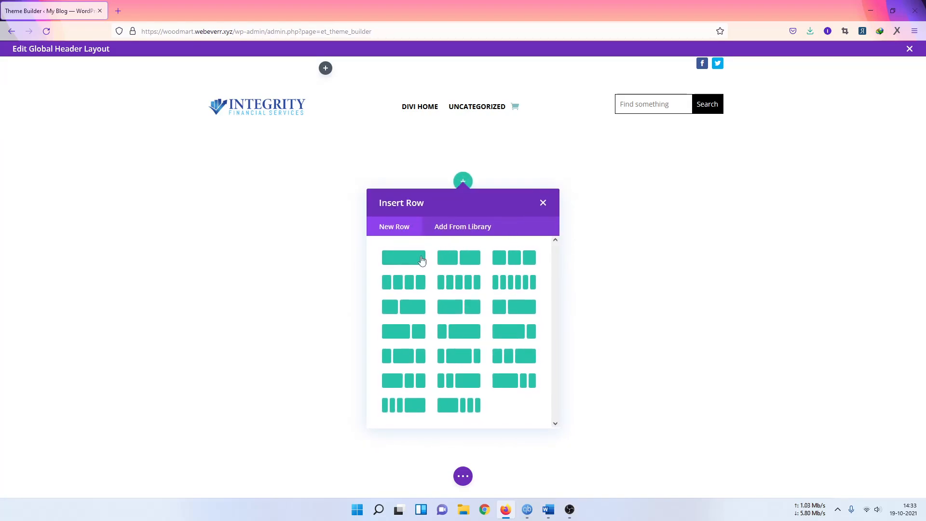
pyautogui.click(458, 258)
pyautogui.click(477, 263)
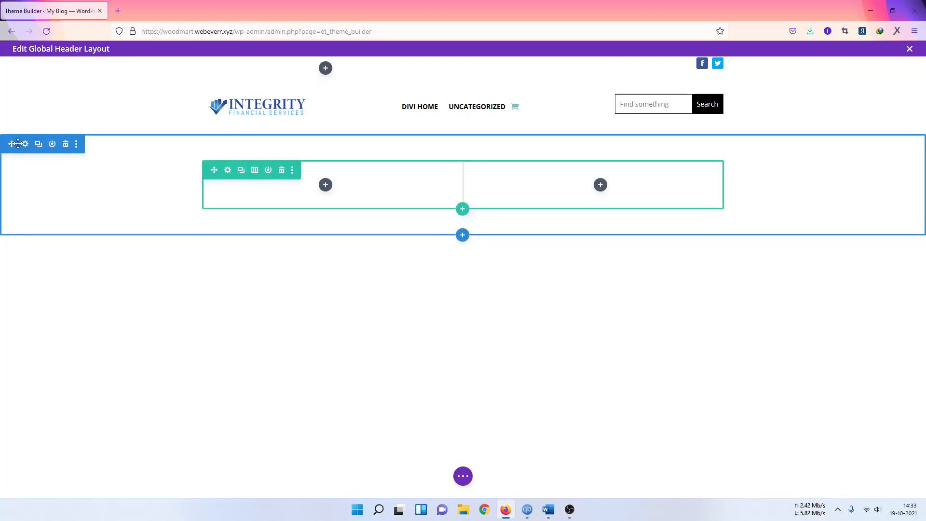
pyautogui.moveTo(12, 143); pyautogui.dragTo(18, 60)
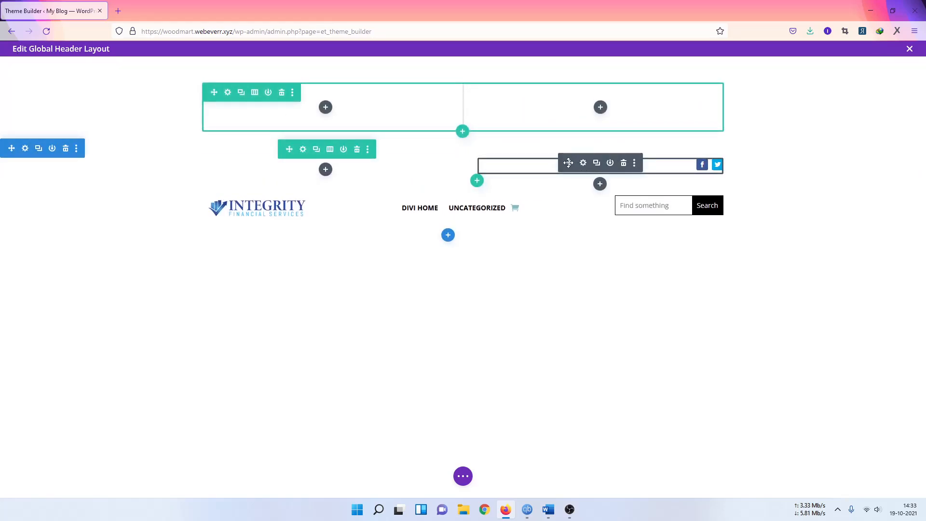
# - Move the Social Media Follow module into the second column of the new top section and delete its emptied old row
pyautogui.moveTo(568, 163); pyautogui.dragTo(552, 109)
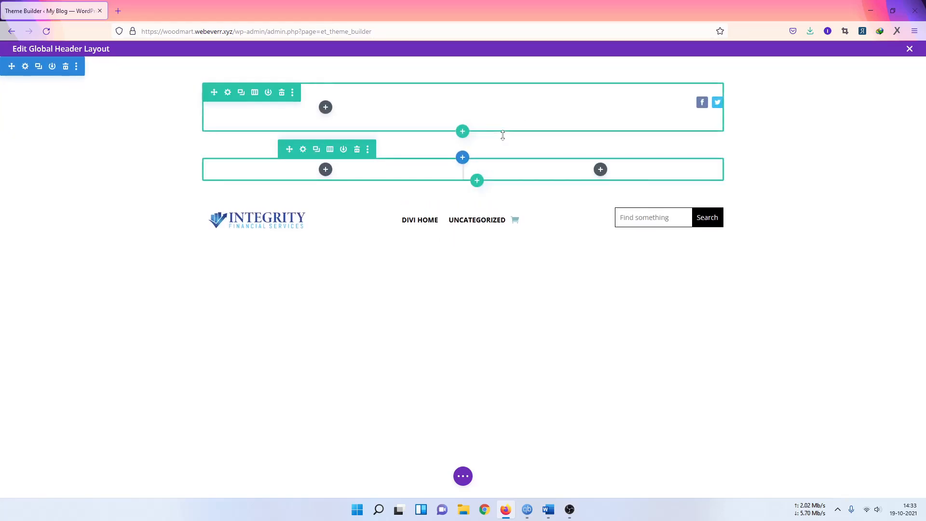
pyautogui.click(357, 149)
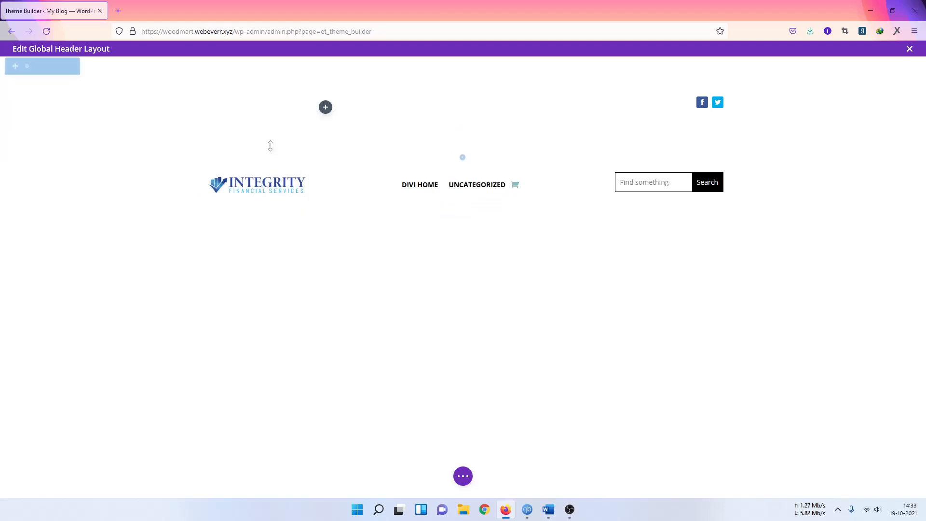
# - Set the top section's top and bottom padding to 0px and save the section settings
pyautogui.click(26, 67)
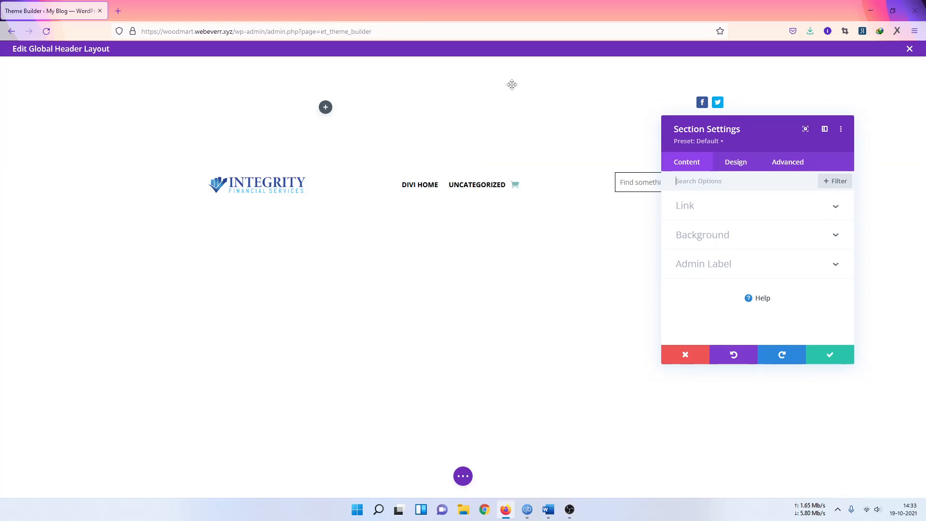
pyautogui.click(735, 162)
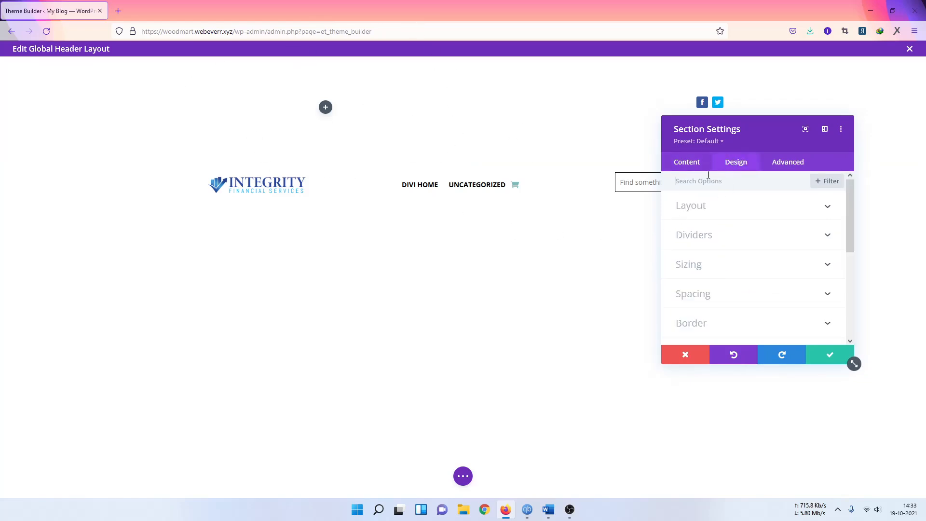
pyautogui.click(718, 207)
pyautogui.click(718, 207)
pyautogui.click(718, 238)
pyautogui.click(717, 207)
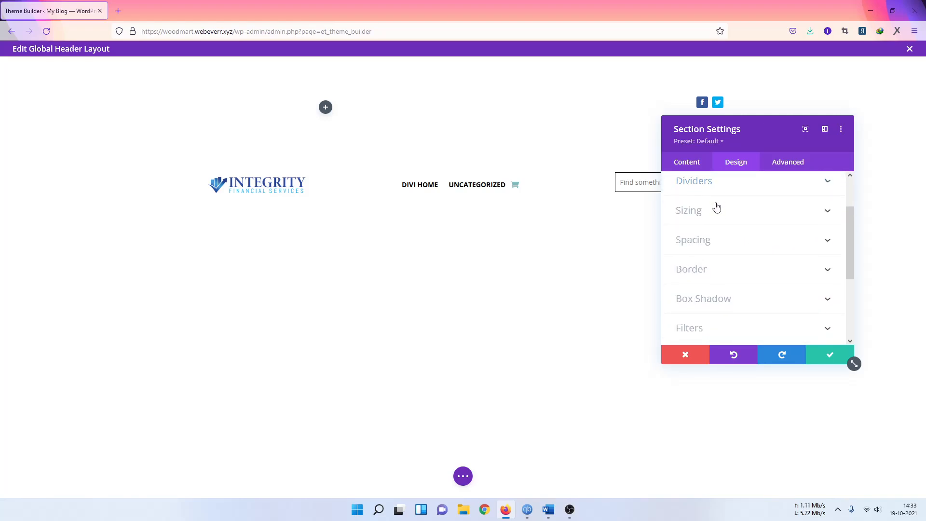
pyautogui.click(716, 208)
pyautogui.scroll(-2, 741, 273)
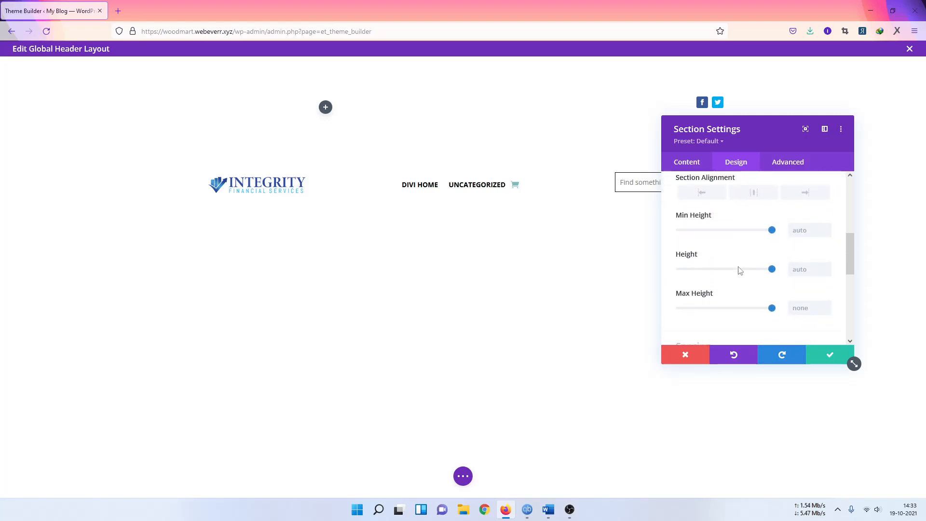
pyautogui.scroll(3, 739, 269)
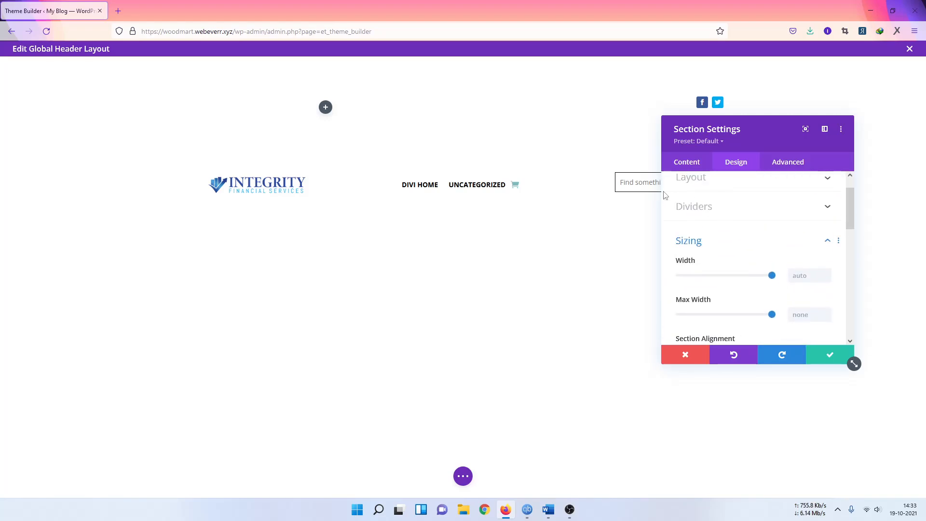
pyautogui.click(707, 246)
pyautogui.click(719, 262)
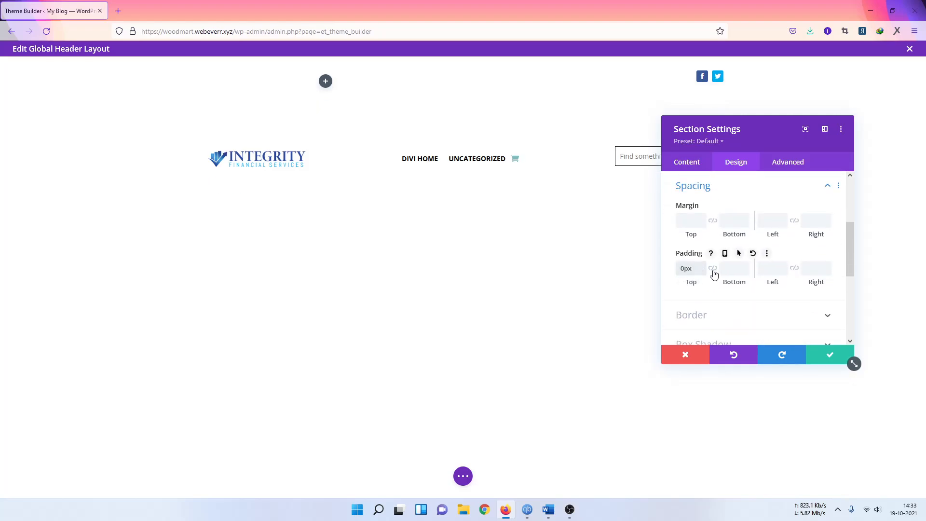
pyautogui.click(712, 269)
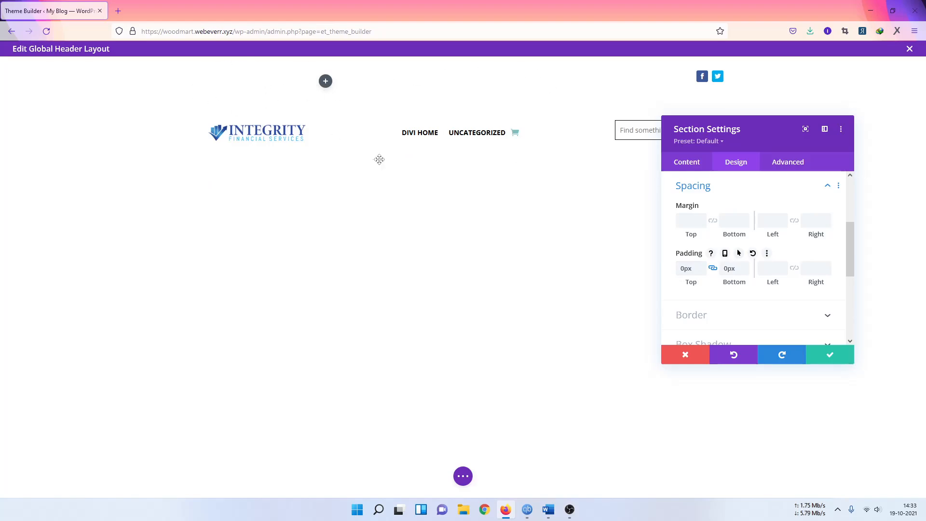
pyautogui.click(850, 359)
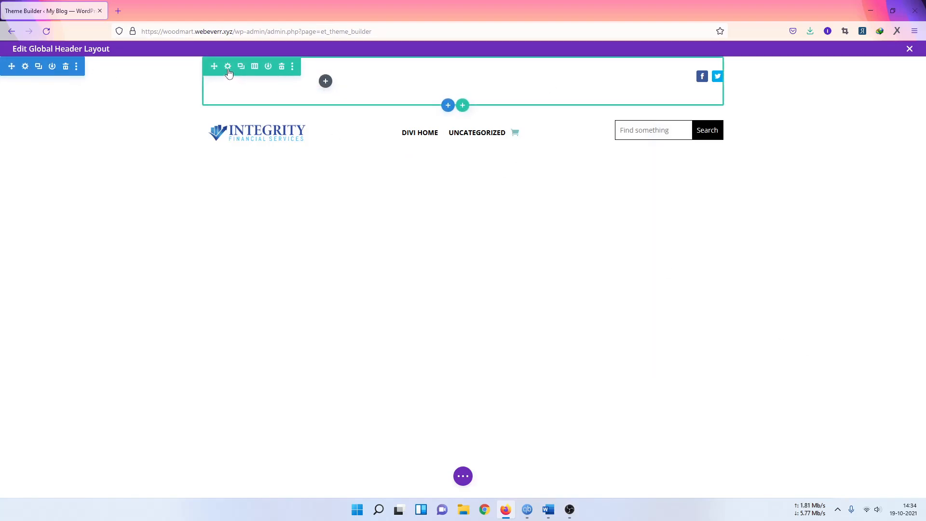
# - Set the top section's row padding to 0px at the top and bottom and save the row settings
pyautogui.click(227, 67)
pyautogui.click(769, 164)
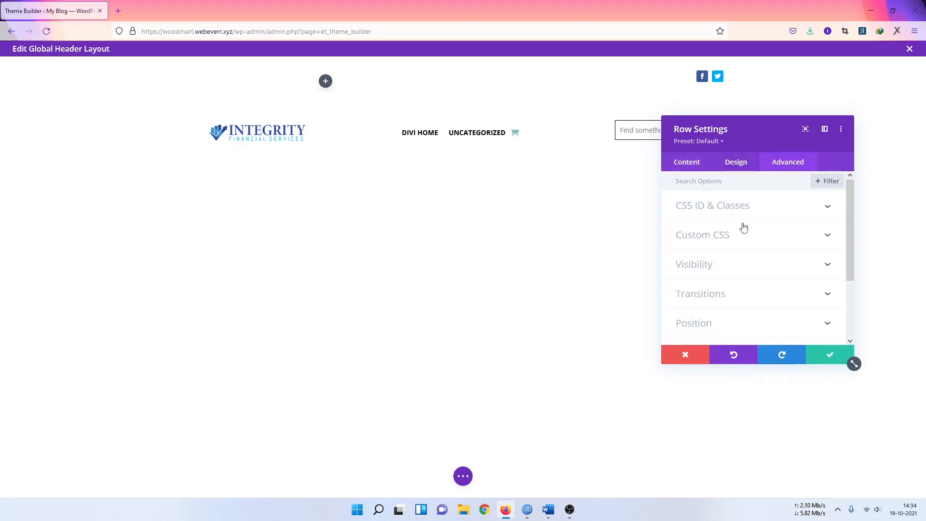
pyautogui.scroll(-2, 707, 309)
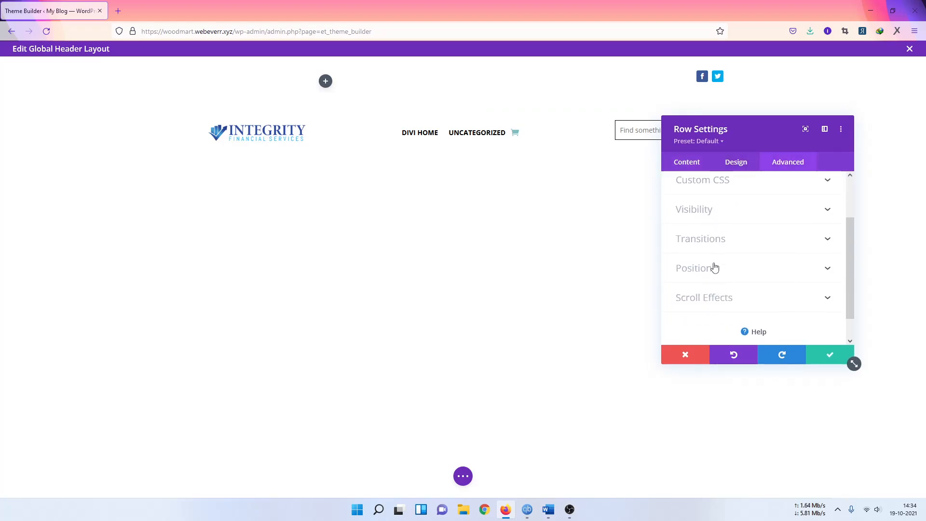
pyautogui.scroll(-1, 713, 269)
pyautogui.scroll(3, 712, 269)
pyautogui.click(702, 234)
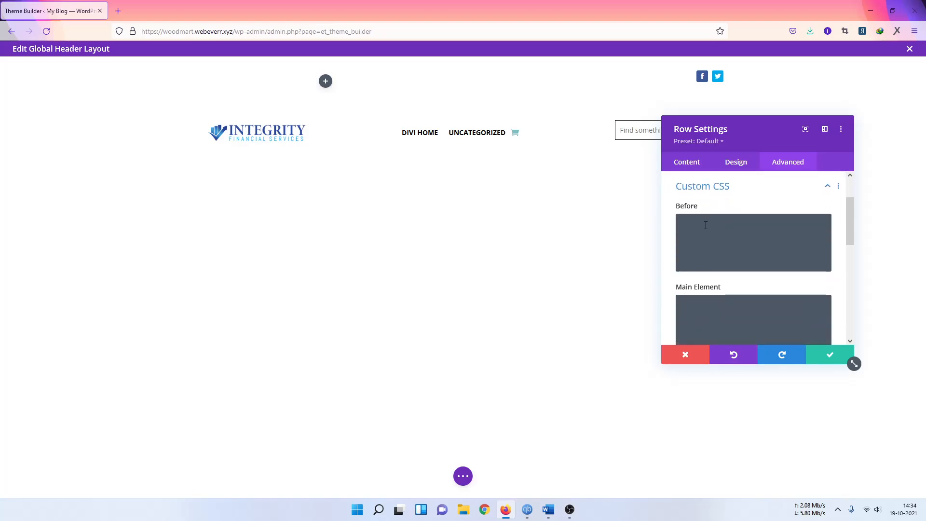
pyautogui.click(735, 161)
pyautogui.click(705, 237)
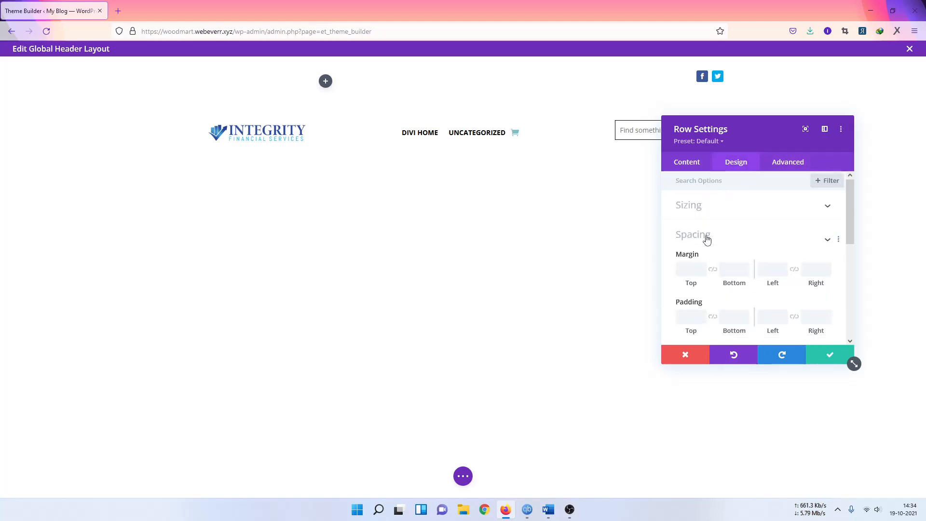
pyautogui.click(683, 271)
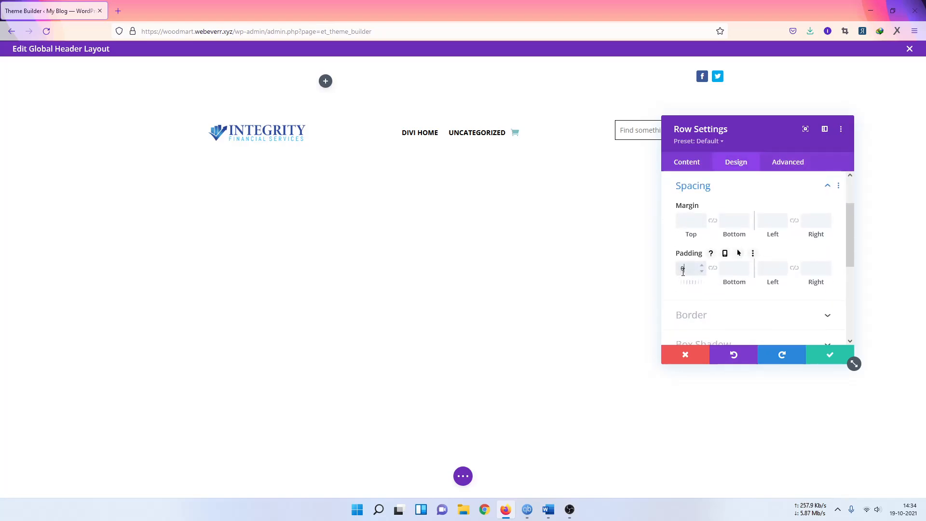
pyautogui.write('0')
pyautogui.click(713, 268)
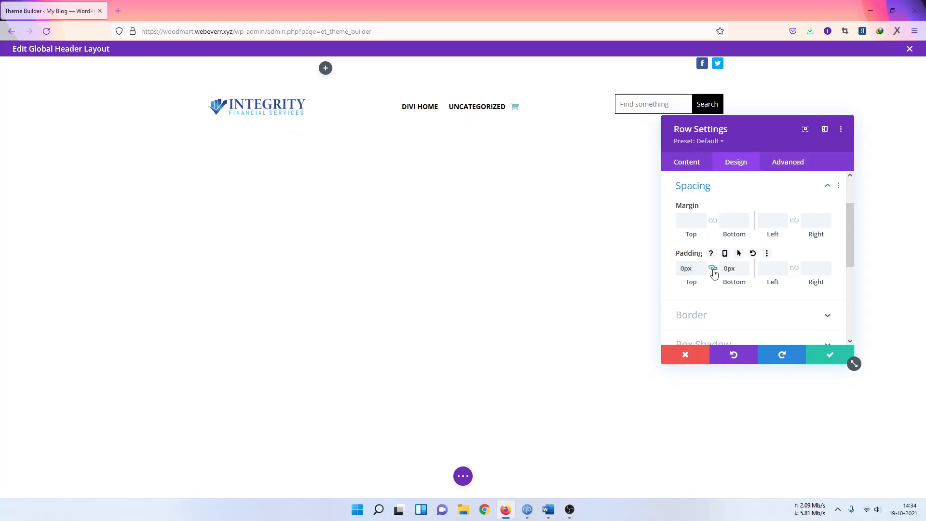
pyautogui.click(823, 357)
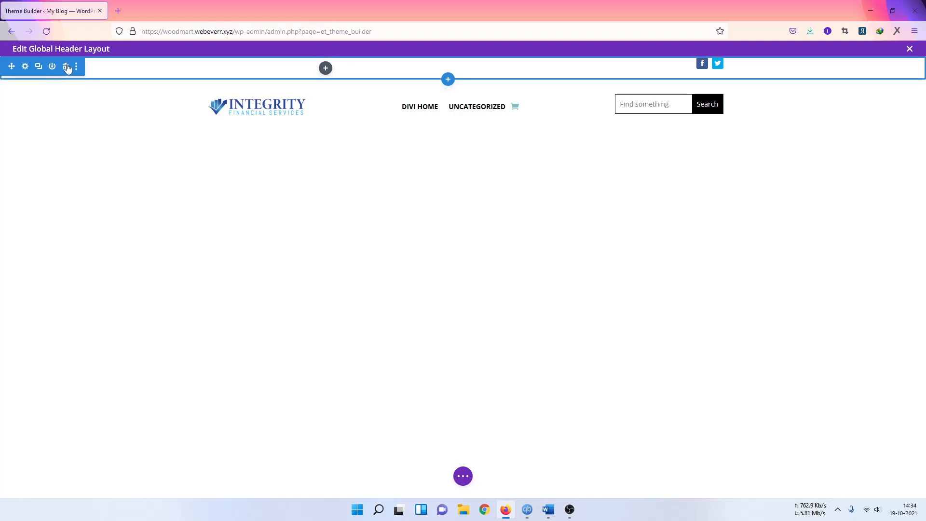
# - Give the top section containing the social icons a black background color
pyautogui.click(25, 67)
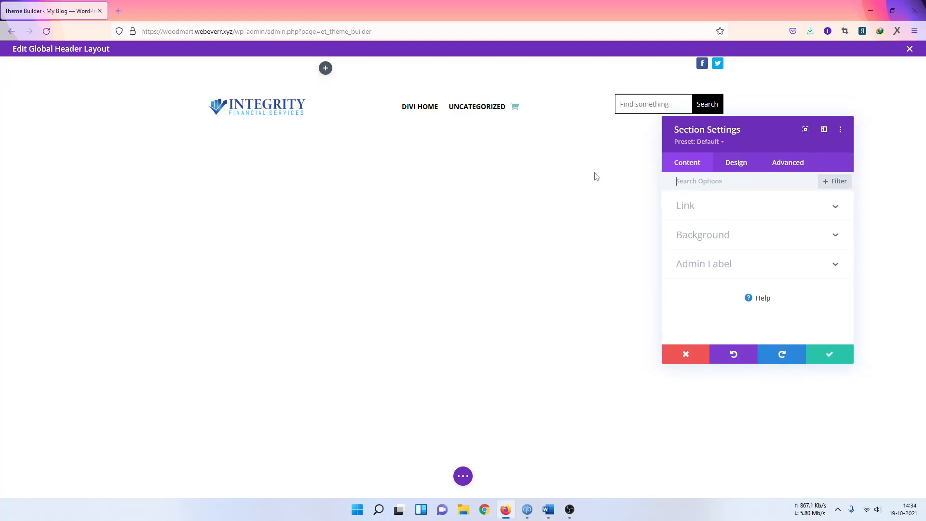
pyautogui.click(735, 163)
pyautogui.click(705, 163)
pyautogui.click(730, 235)
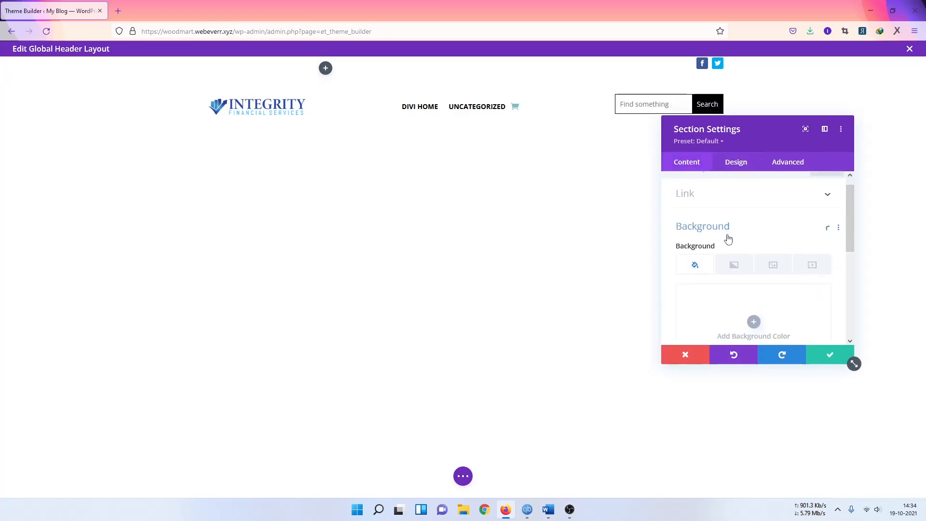
pyautogui.click(745, 282)
pyautogui.moveTo(704, 306)
pyautogui.mouseDown()
pyautogui.moveTo(658, 312)
pyautogui.moveTo(751, 335)
pyautogui.mouseUp()
pyautogui.scroll(-3, 751, 308)
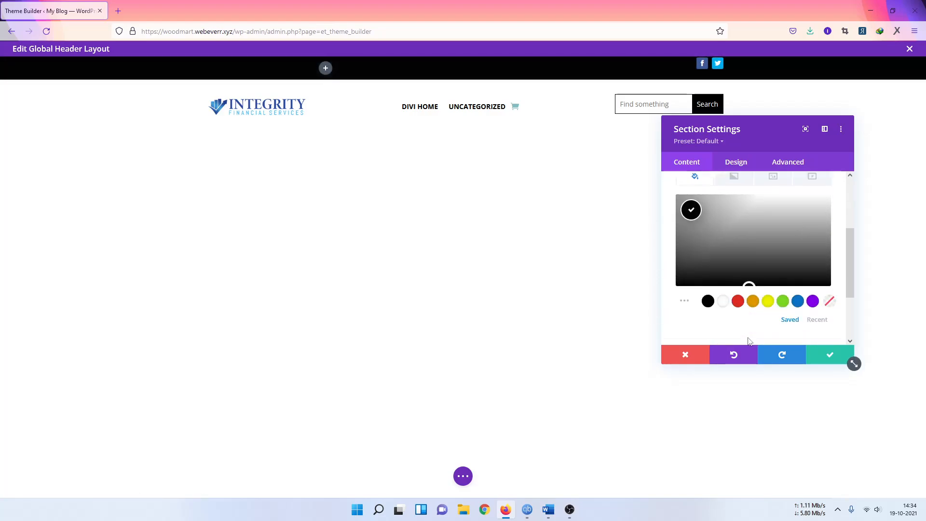
# - Set the top bar section's background colour to dark navy #002163 and apply the section settings
pyautogui.click(798, 244)
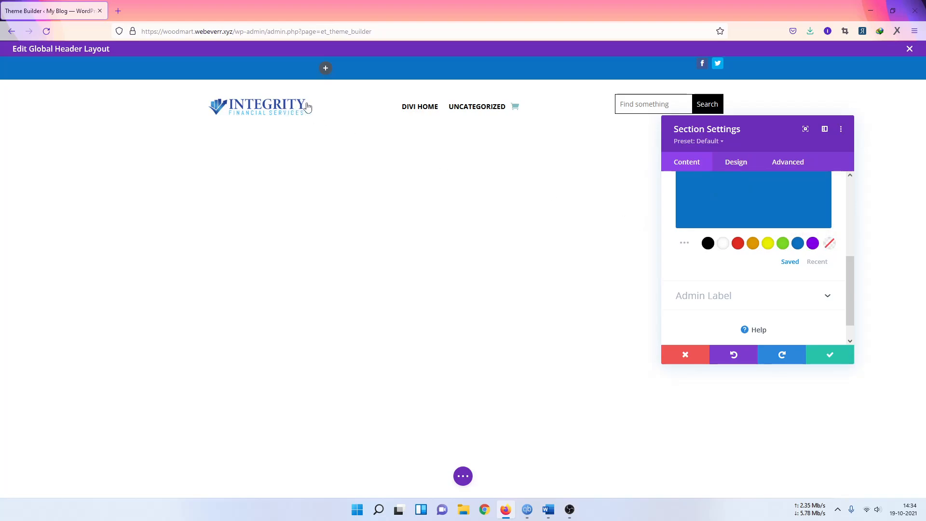
pyautogui.scroll(3, 797, 253)
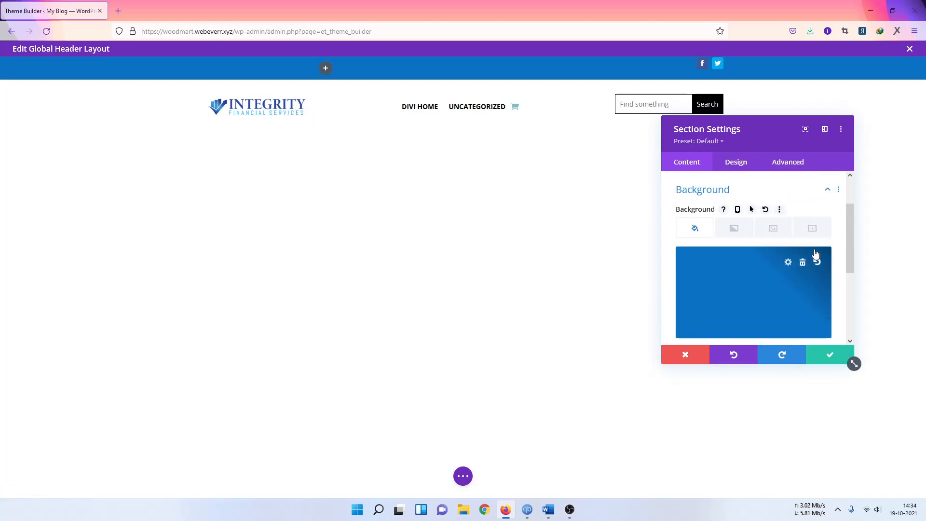
pyautogui.click(724, 277)
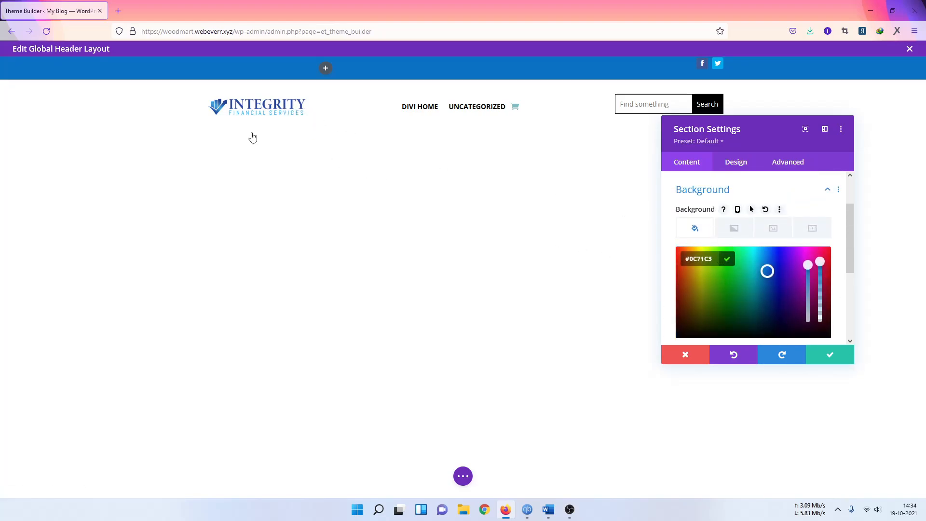
pyautogui.scroll(-1, 770, 256)
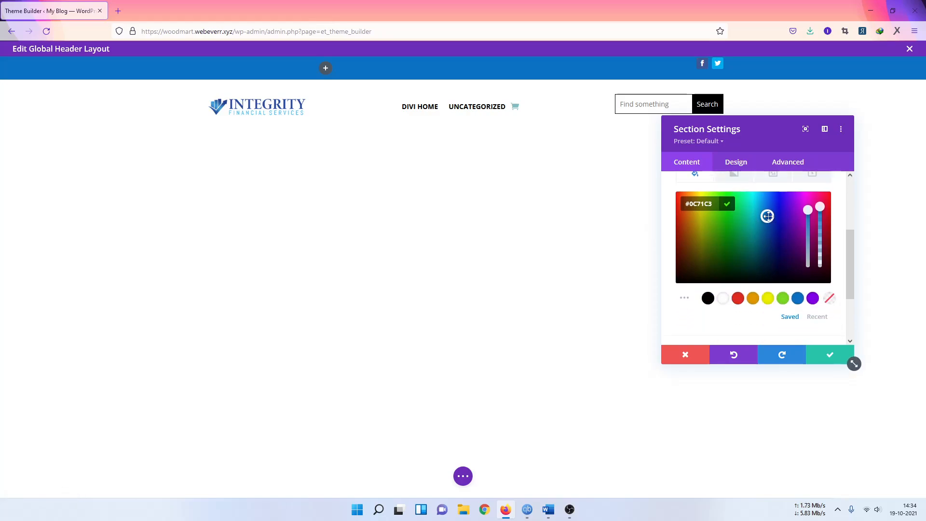
pyautogui.moveTo(767, 216); pyautogui.dragTo(773, 249)
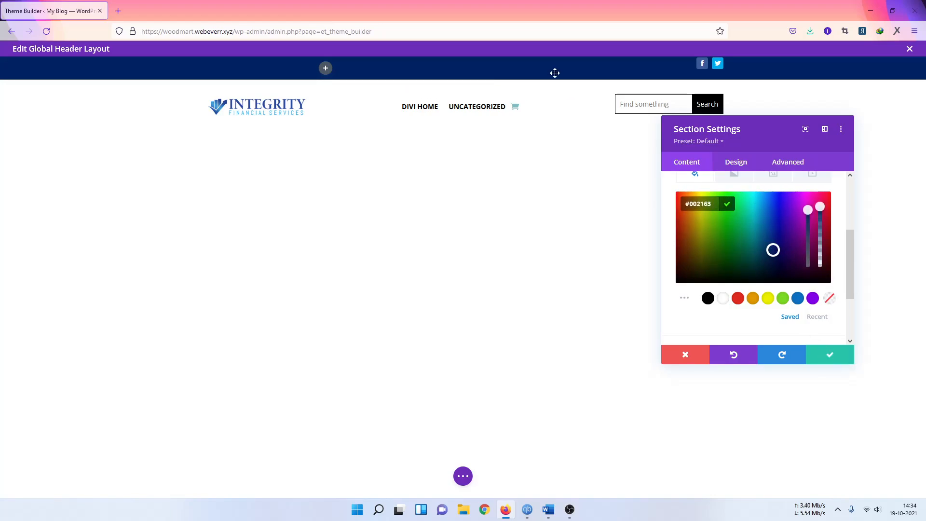
pyautogui.click(829, 355)
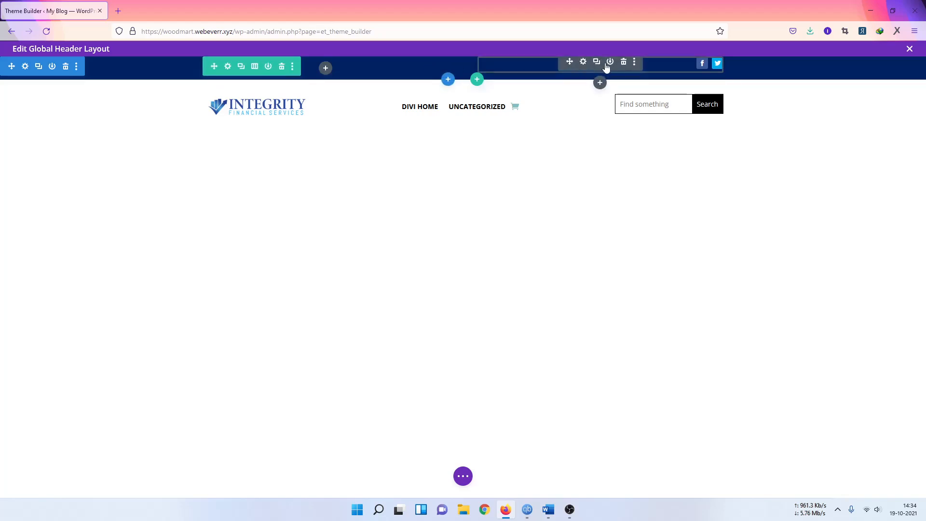
# - Set the top margin of the social media follow module to 0px
pyautogui.click(582, 61)
pyautogui.click(724, 163)
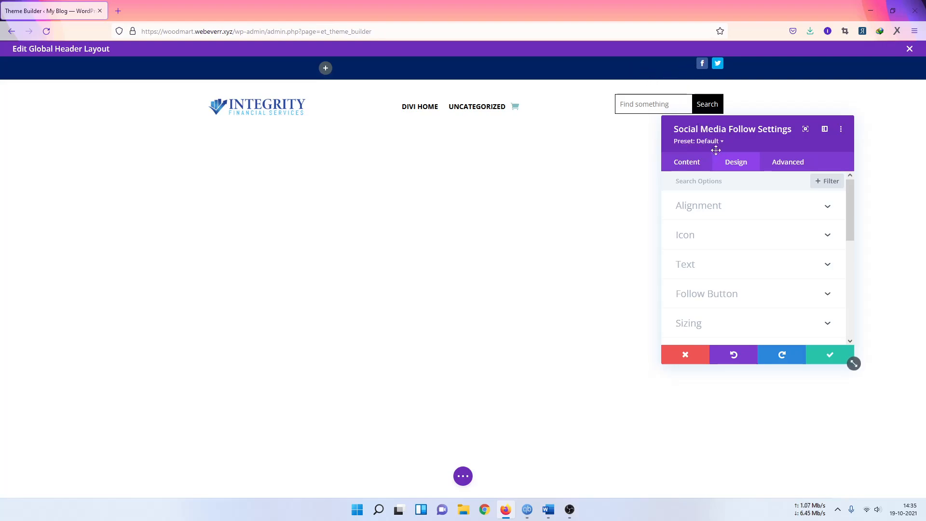
pyautogui.scroll(-3, 723, 295)
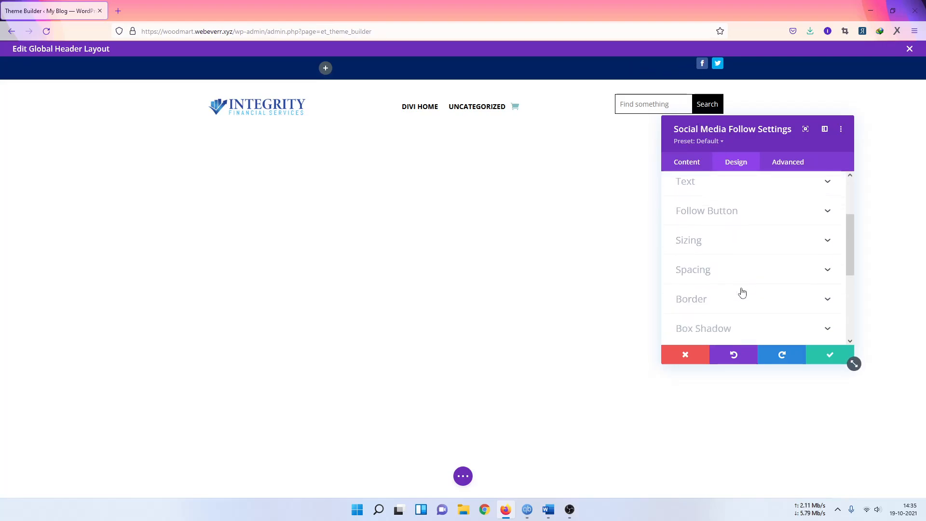
pyautogui.click(710, 244)
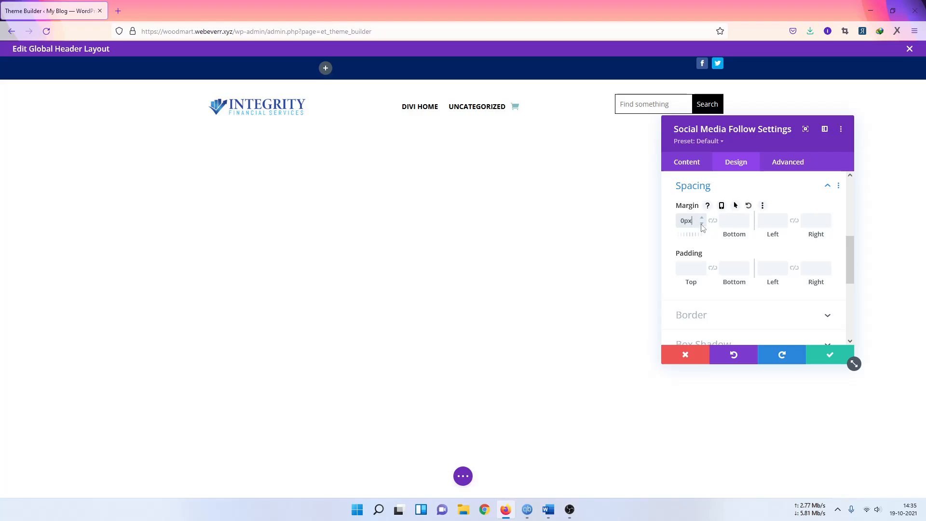
pyautogui.click(712, 221)
# - Set the Facebook item's background colour to white #FFFFFF in the social media follow module
pyautogui.click(694, 167)
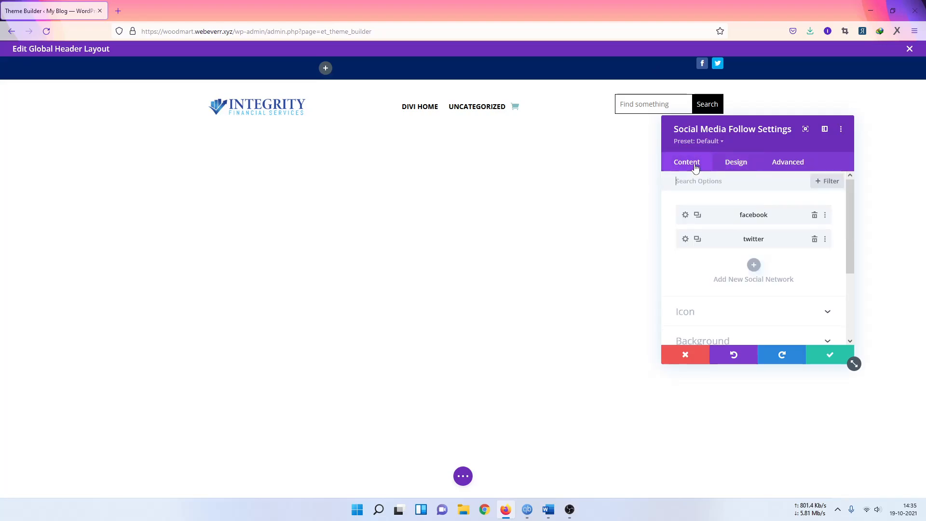
pyautogui.click(686, 215)
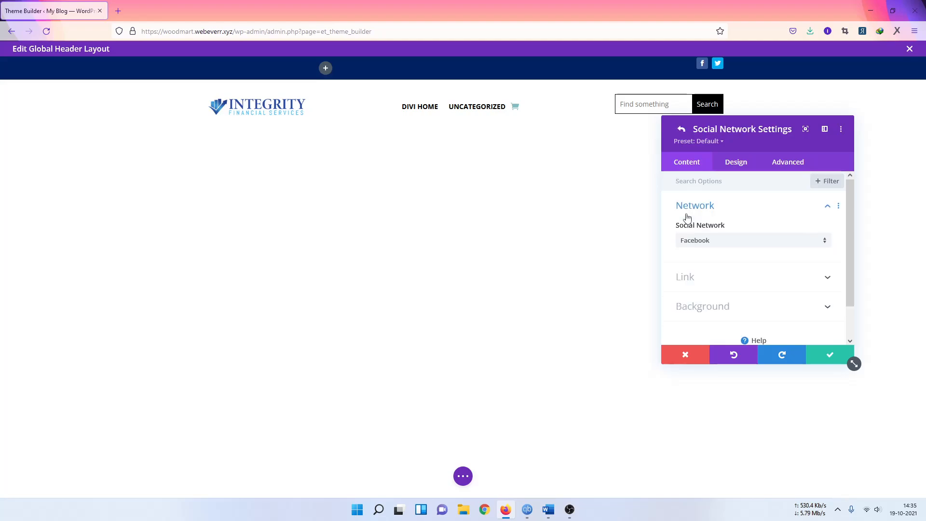
pyautogui.click(721, 307)
pyautogui.scroll(-3, 723, 299)
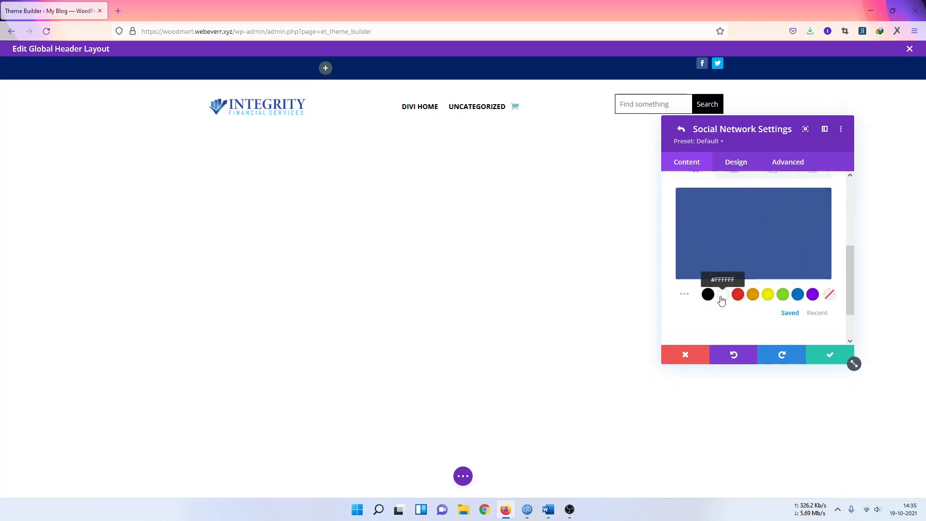
pyautogui.click(721, 296)
pyautogui.scroll(3, 756, 239)
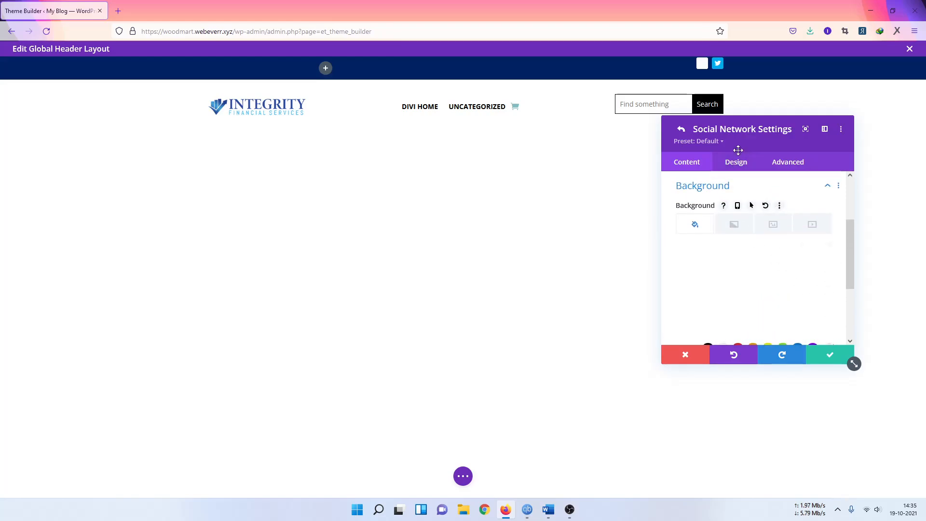
pyautogui.scroll(3, 728, 207)
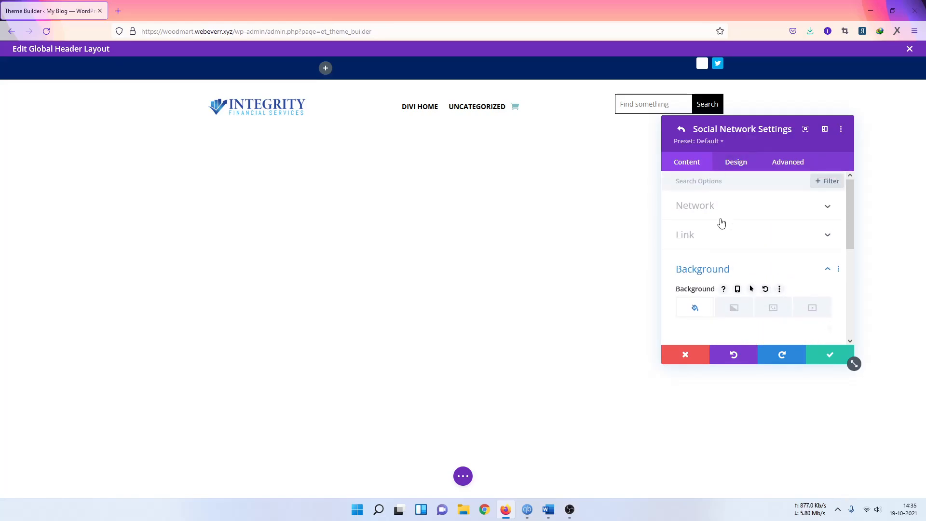
# - Set the Facebook item's icon colour to black #000000
pyautogui.click(736, 162)
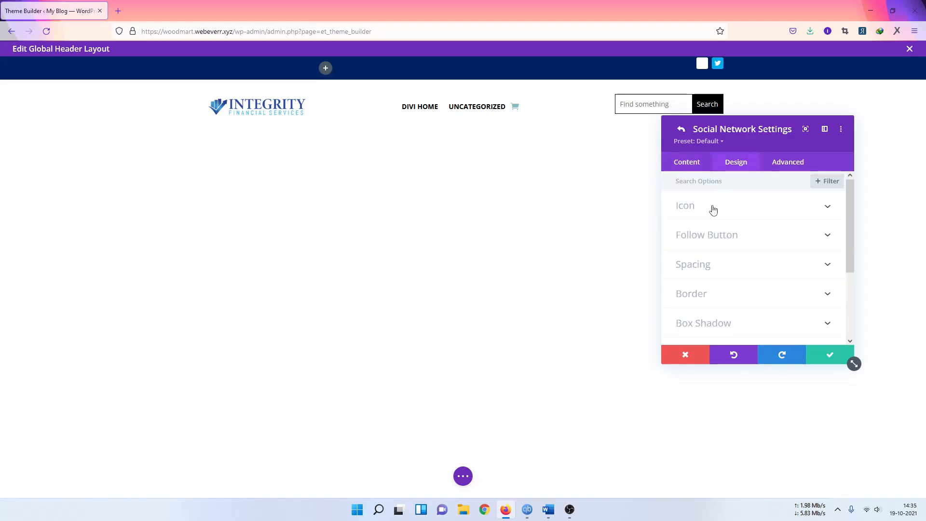
pyautogui.click(713, 210)
pyautogui.click(709, 250)
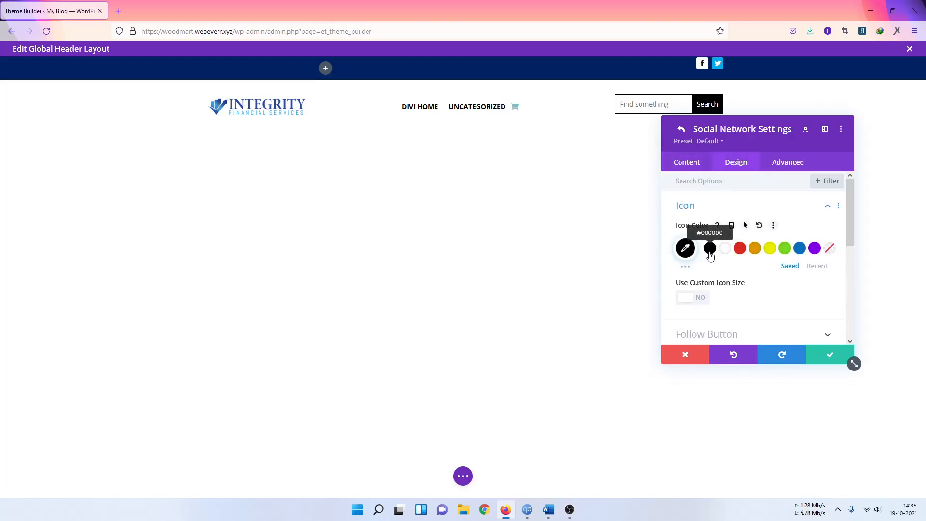
# - Round all four border corners of the Facebook item to 20px
pyautogui.scroll(-3, 768, 277)
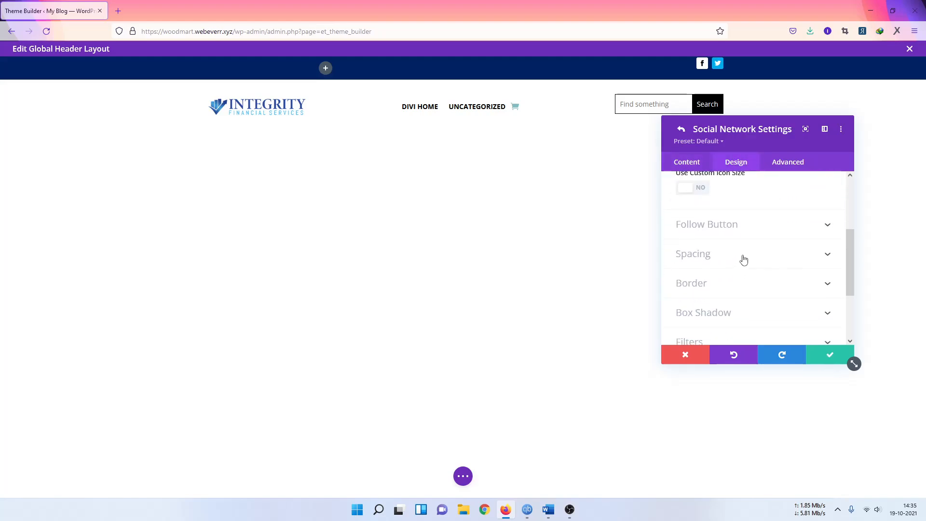
pyautogui.scroll(-2, 744, 259)
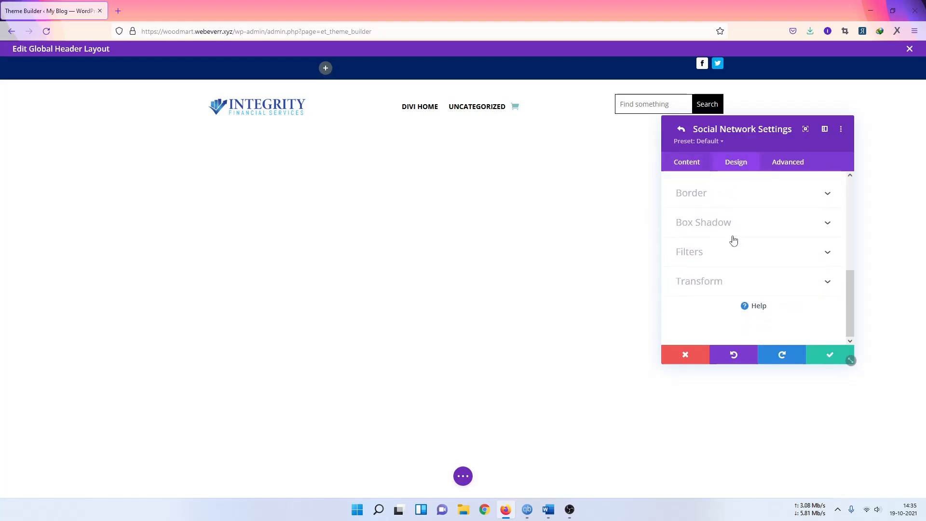
pyautogui.click(736, 205)
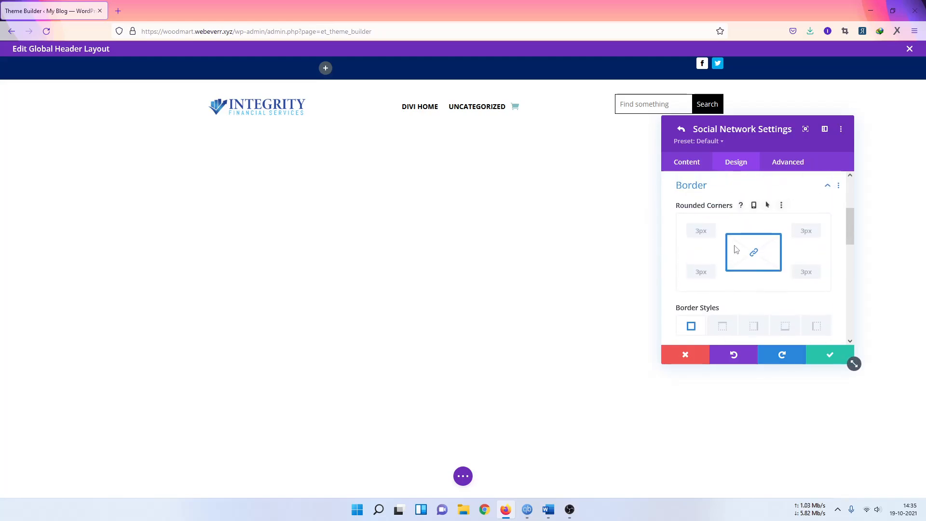
pyautogui.click(711, 229)
pyautogui.click(711, 227)
pyautogui.click(711, 227)
pyautogui.click(711, 227)
pyautogui.click(711, 227)
pyautogui.click(710, 227)
pyautogui.click(710, 227)
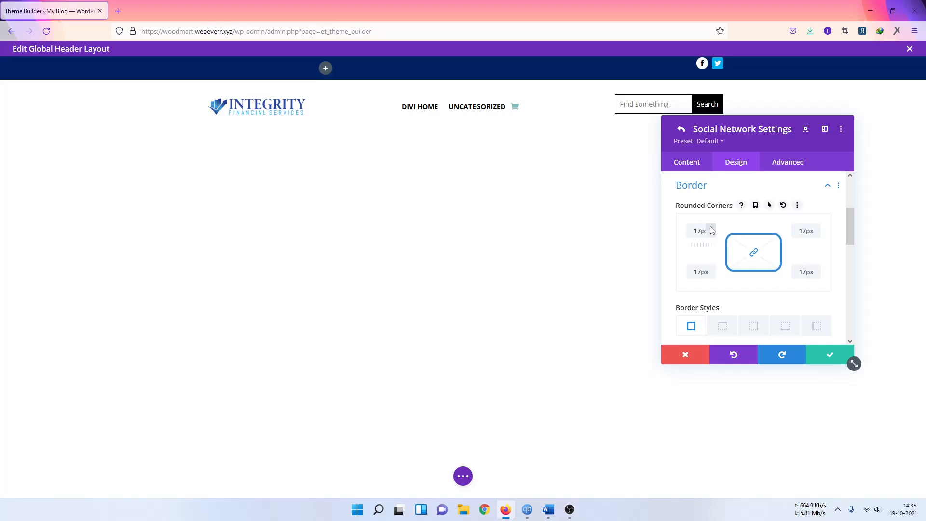
pyautogui.click(711, 227)
pyautogui.click(711, 227)
pyautogui.click(711, 227)
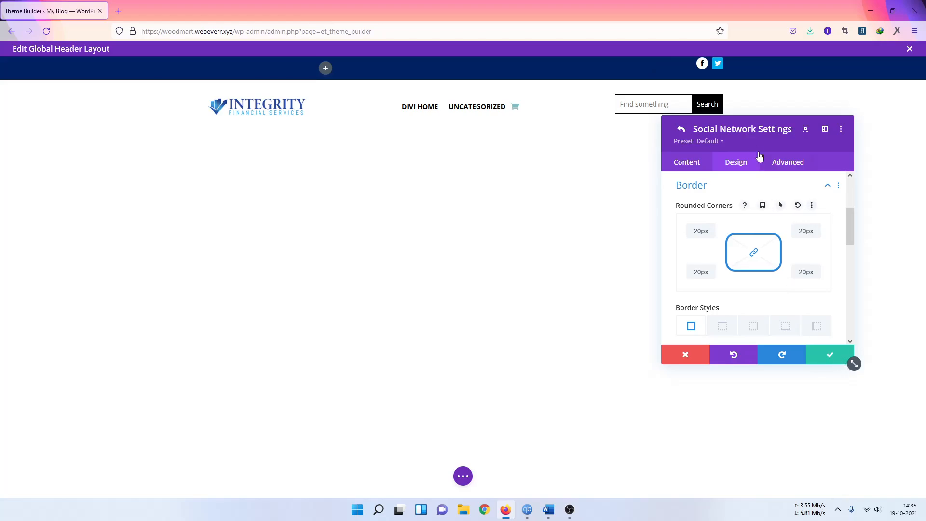
# - Copy the Facebook item's styles onto the Twitter item, then apply the module settings and save the header layout
pyautogui.click(840, 130)
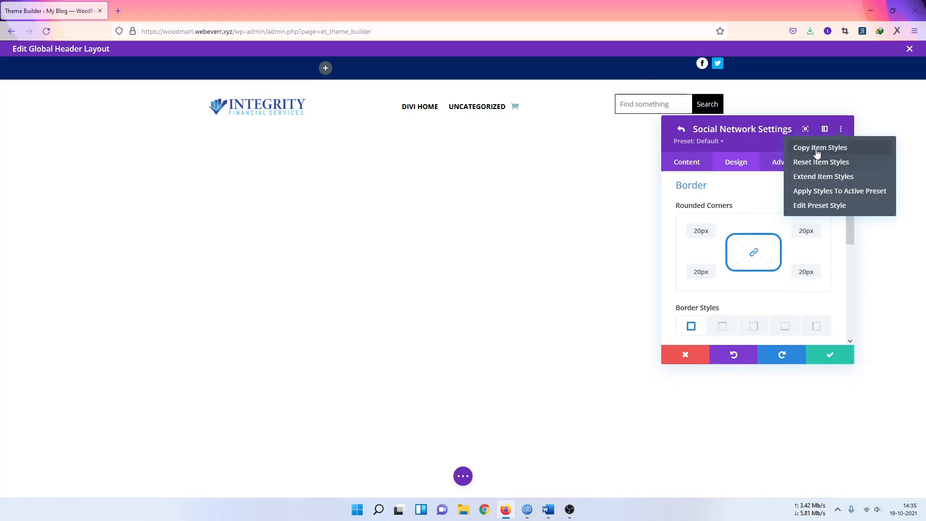
pyautogui.click(686, 163)
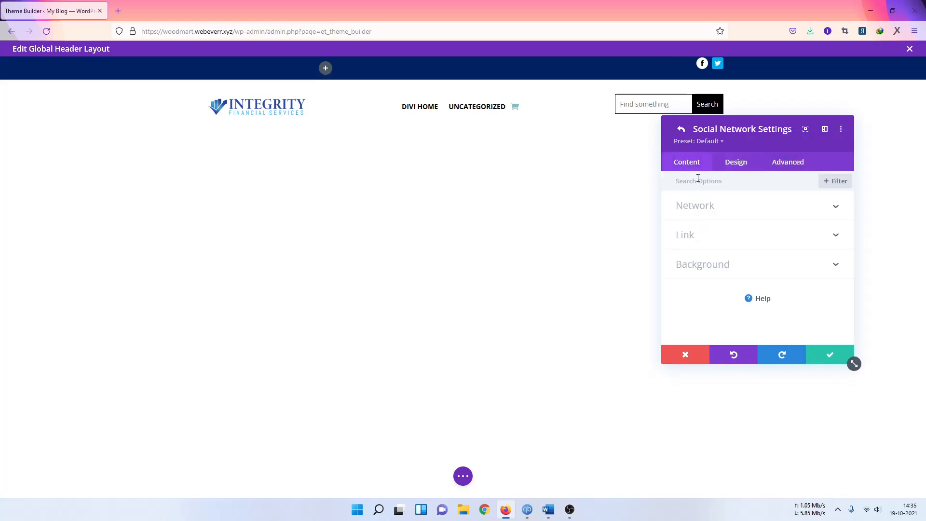
pyautogui.click(829, 355)
pyautogui.click(824, 239)
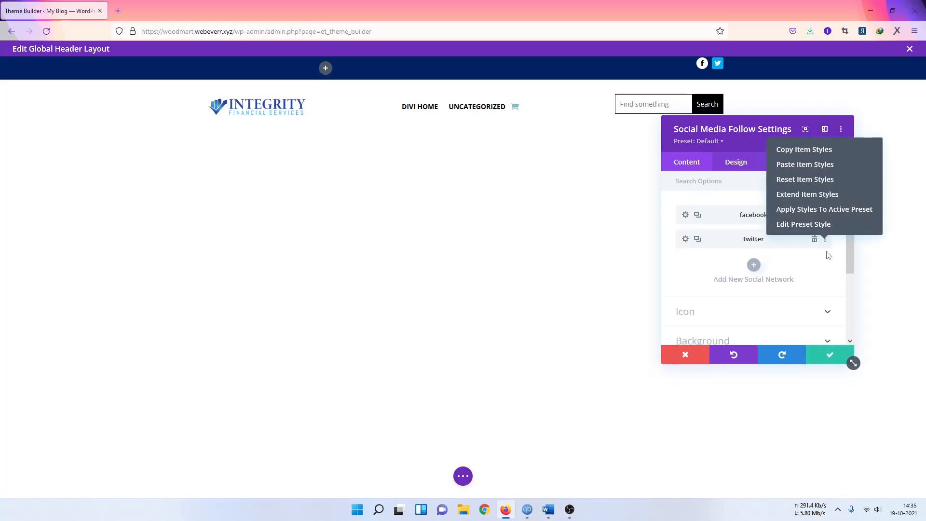
pyautogui.click(798, 164)
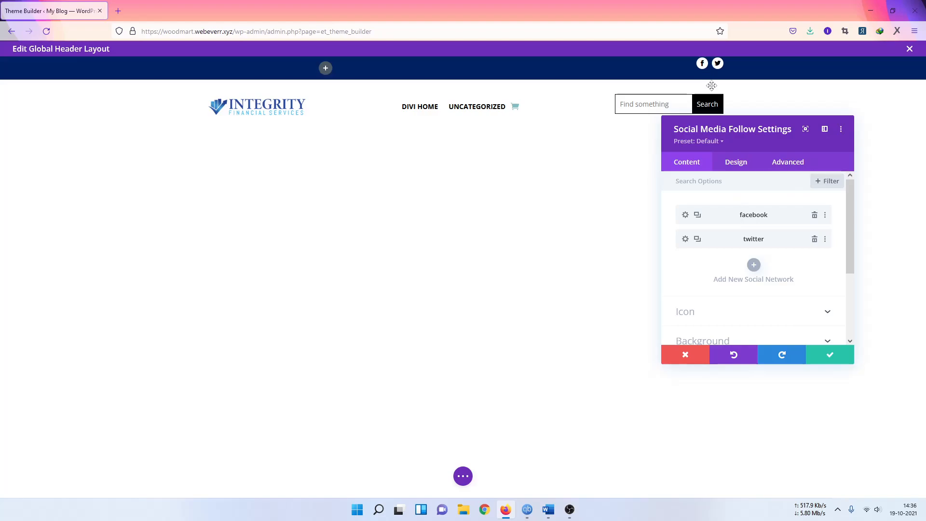
pyautogui.click(829, 355)
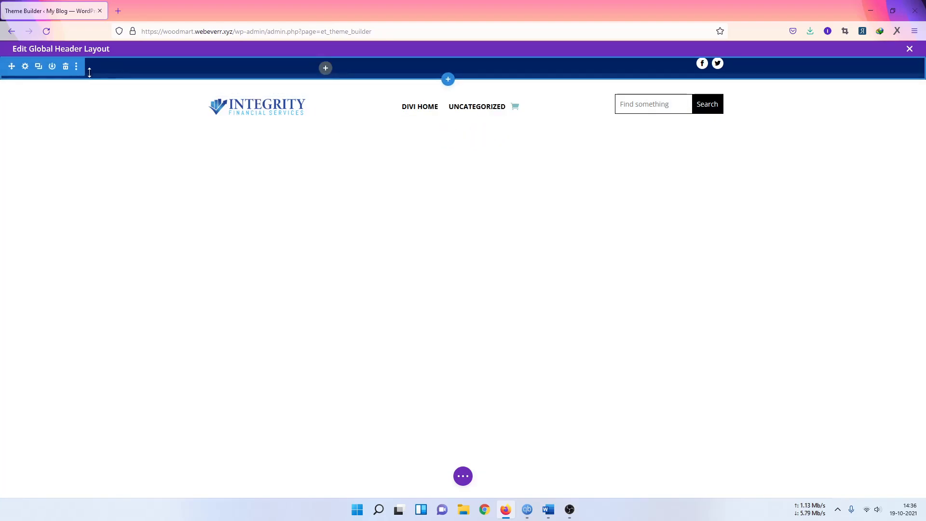
pyautogui.click(461, 477)
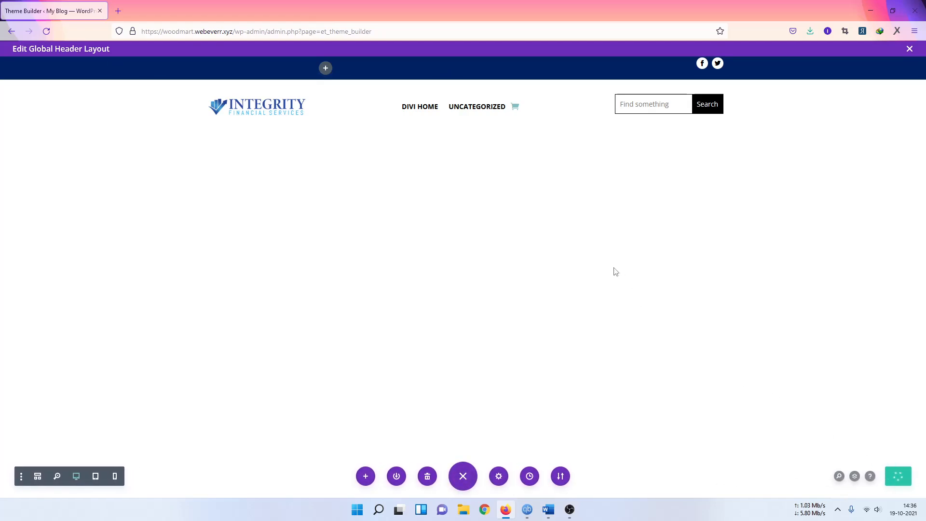
# - Set the header menu's shopping cart icon colour to black #000000 and save the layout
pyautogui.moveTo(517, 106)
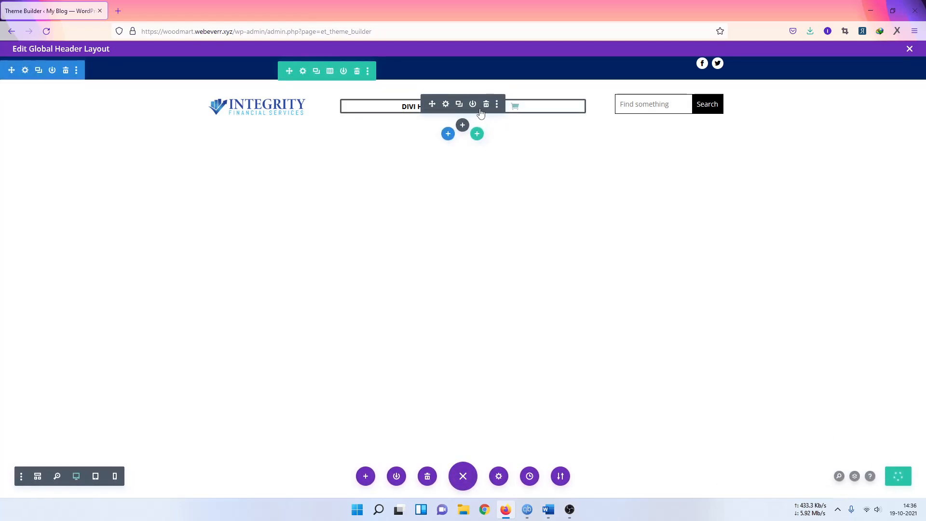
pyautogui.click(446, 105)
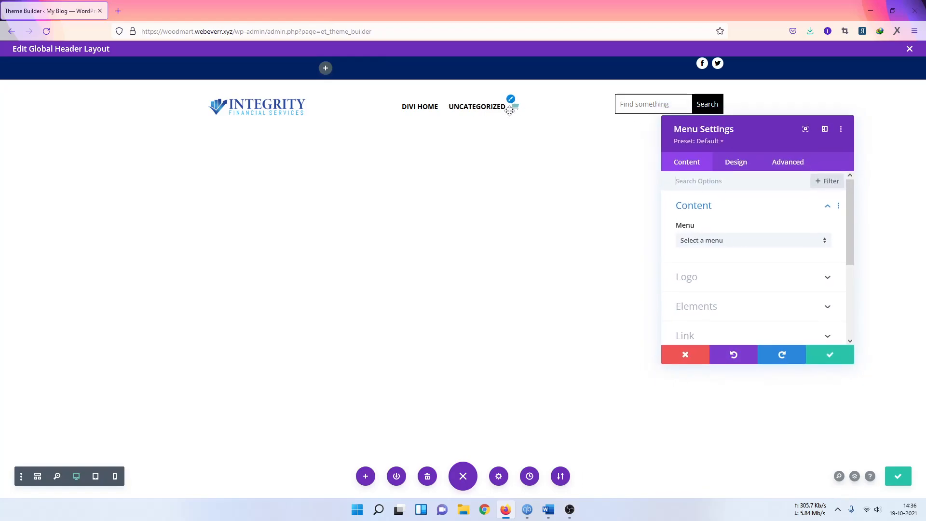
pyautogui.click(737, 164)
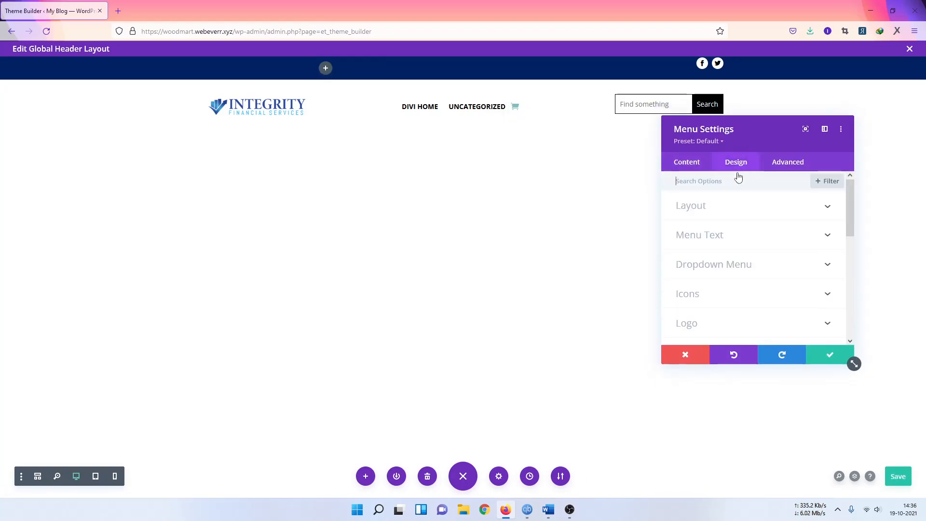
pyautogui.scroll(-2, 722, 284)
pyautogui.click(715, 237)
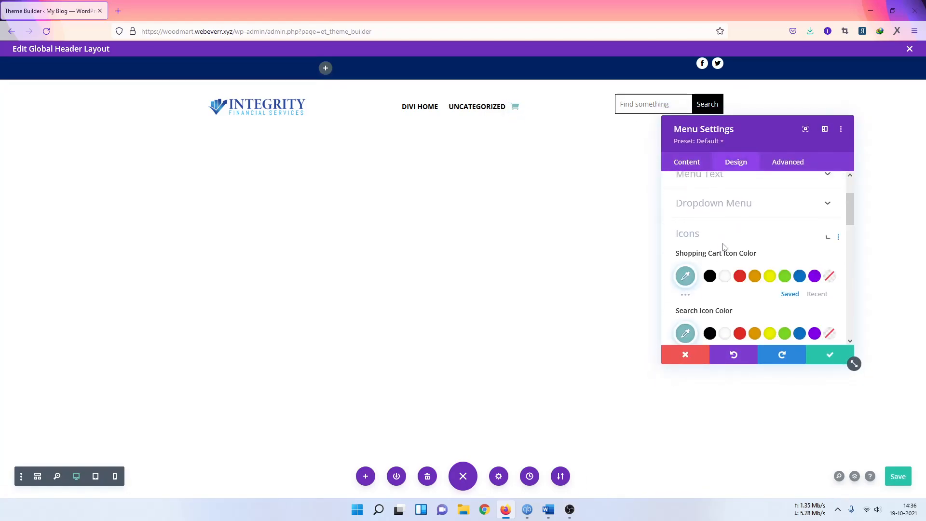
pyautogui.click(709, 230)
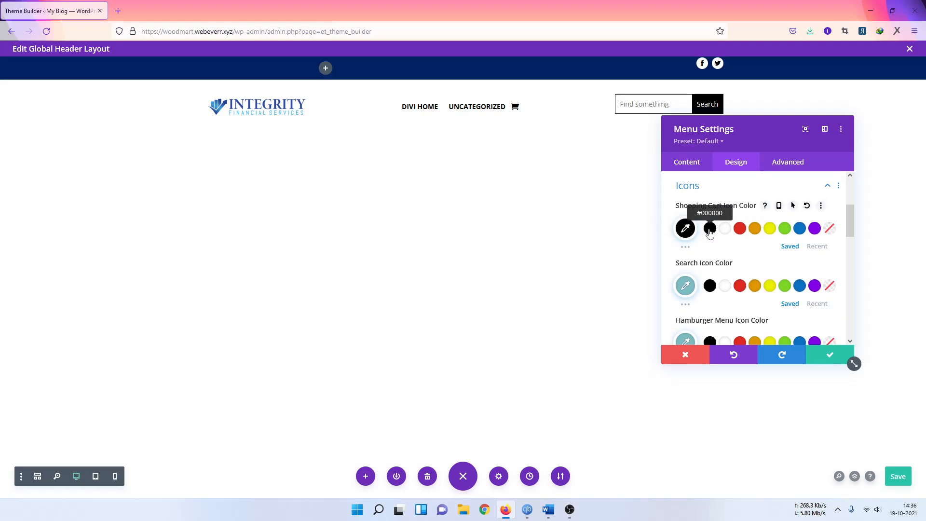
pyautogui.click(830, 358)
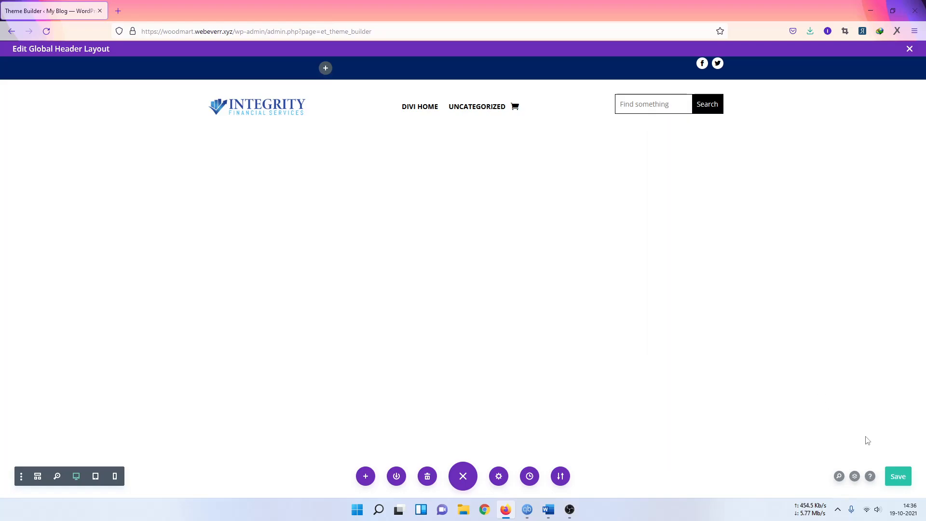
pyautogui.click(896, 478)
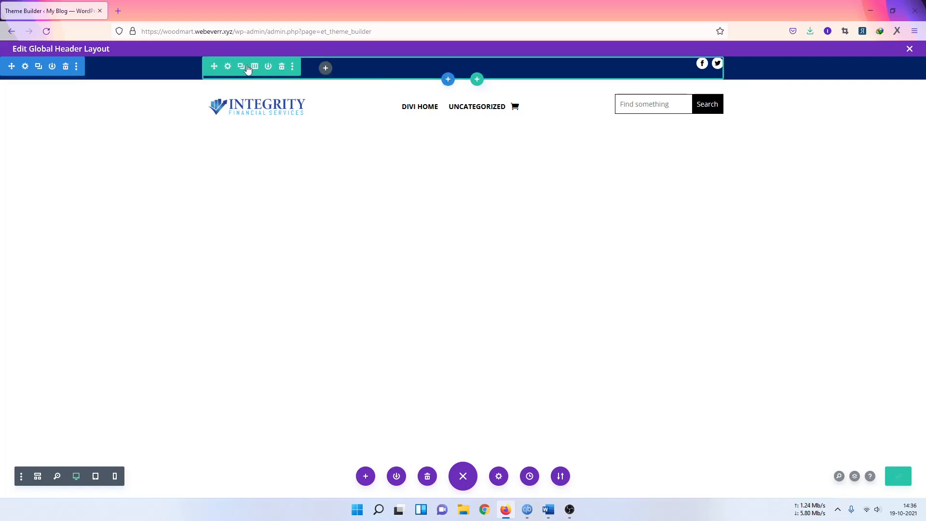
# - Set the top bar row's linked top and bottom margins to 0 and apply the row settings
pyautogui.click(228, 67)
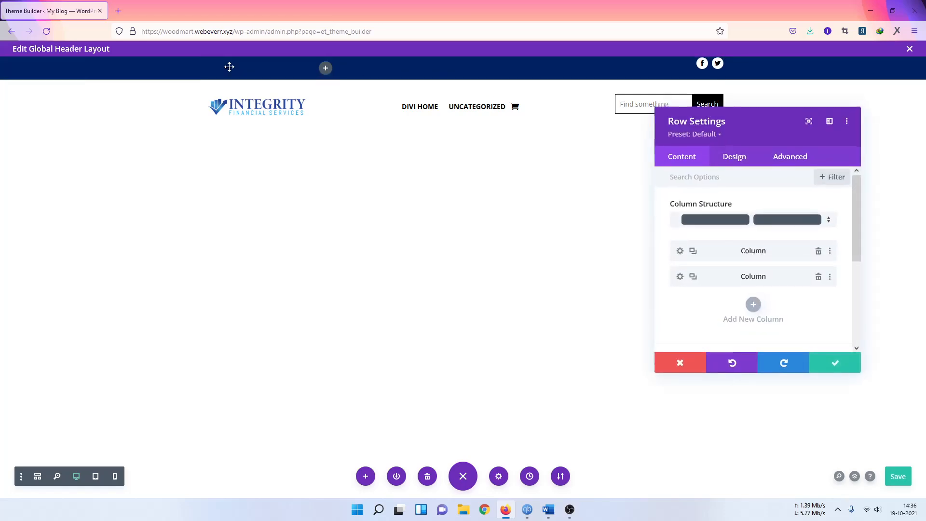
pyautogui.click(729, 163)
pyautogui.click(706, 238)
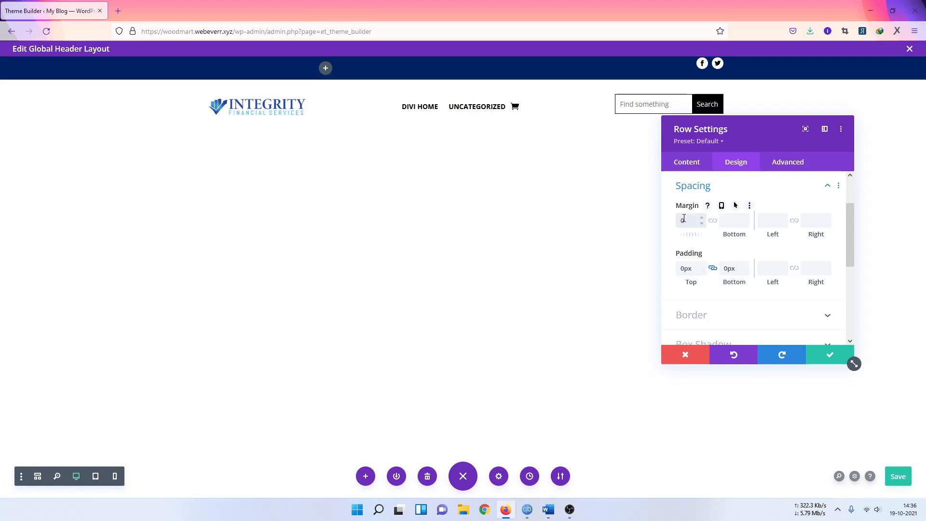
pyautogui.click(712, 221)
pyautogui.click(830, 353)
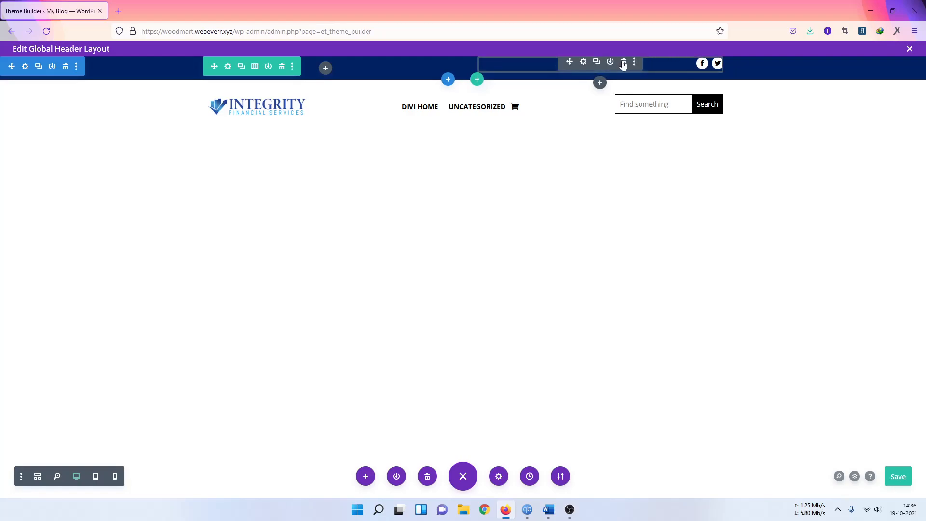
# - Search the available modules for "icon" for the top bar's empty column, then clear the search
pyautogui.click(320, 68)
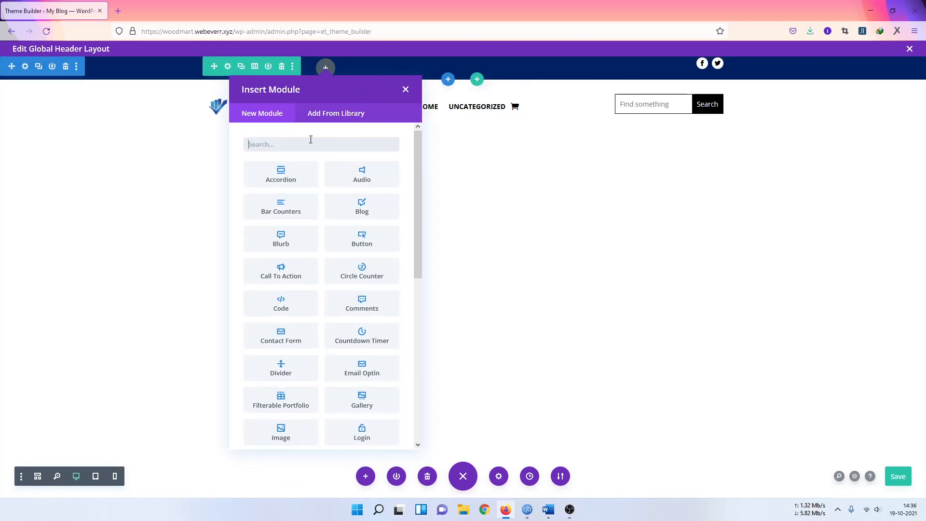
pyautogui.write('ico')
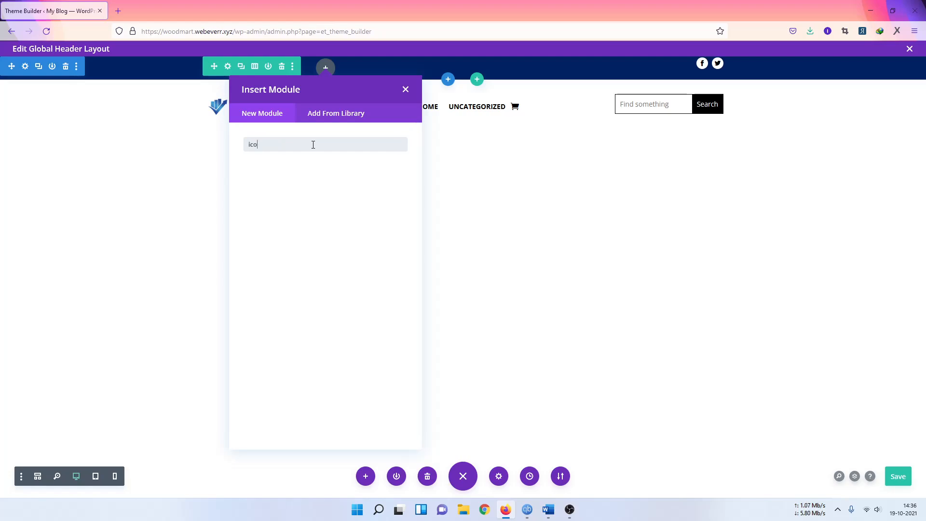
pyautogui.write('n\\\\')
pyautogui.press('BackSpace')
pyautogui.press('BackSpace')
pyautogui.press('BackSpace')
pyautogui.press('BackSpace')
pyautogui.press('BackSpace')
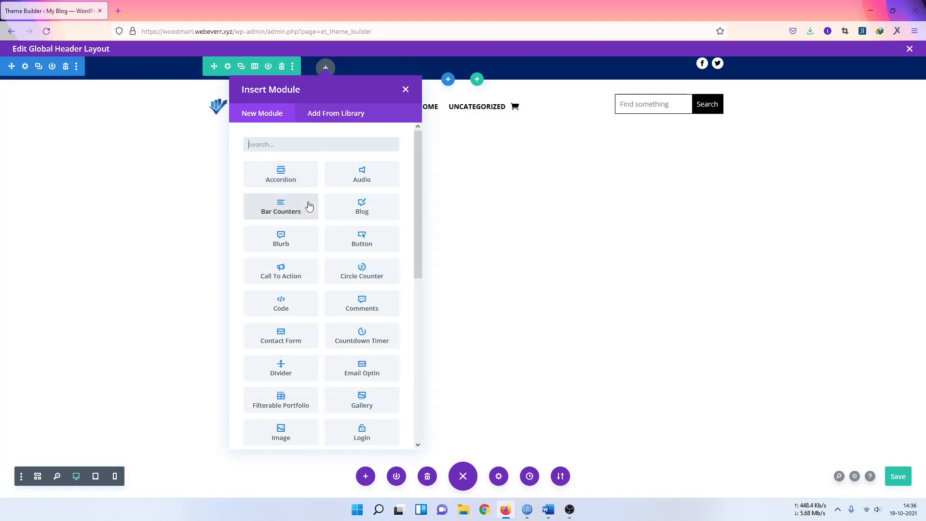
pyautogui.click(290, 274)
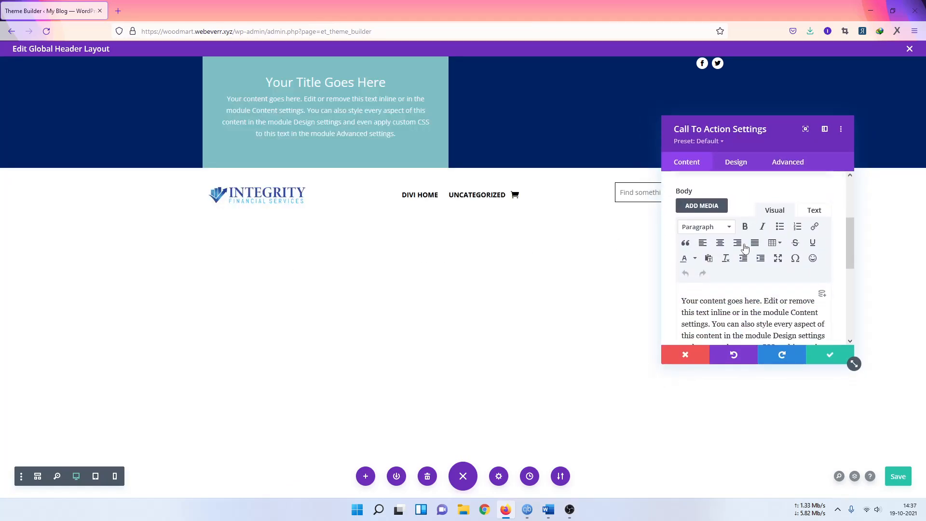
pyautogui.scroll(-5, 744, 247)
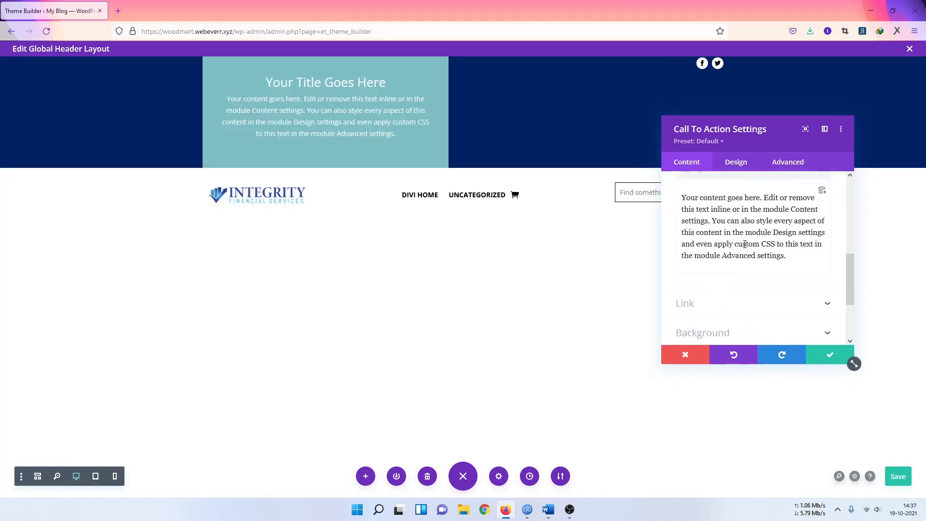
pyautogui.click(664, 349)
pyautogui.click(350, 80)
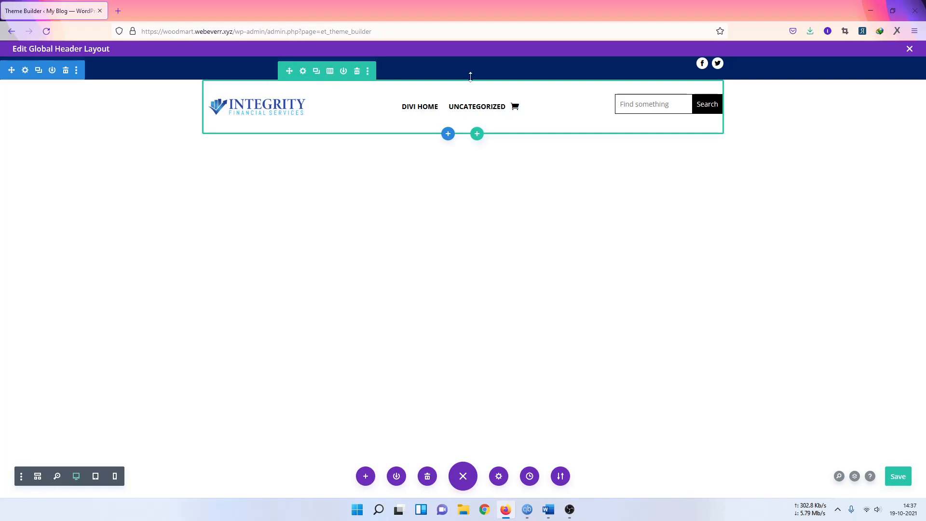
# - Insert a Blurb module in the top bar's empty column, enable Use Icon and browse the available icons
pyautogui.click(326, 68)
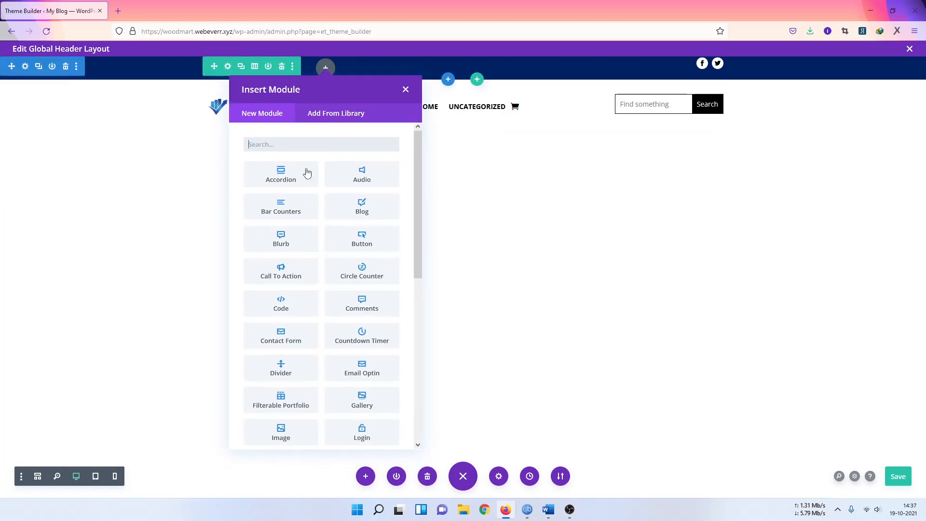
pyautogui.click(279, 237)
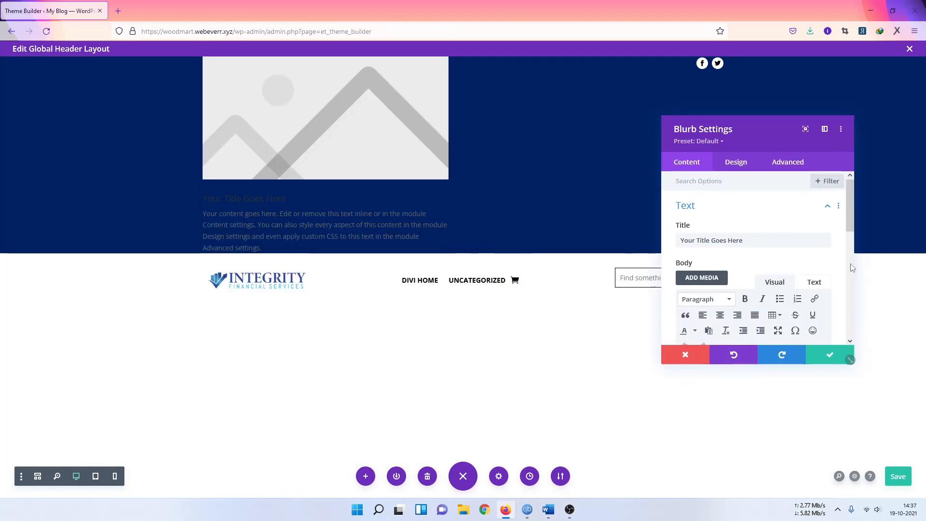
pyautogui.scroll(-3, 802, 263)
pyautogui.scroll(-5, 802, 263)
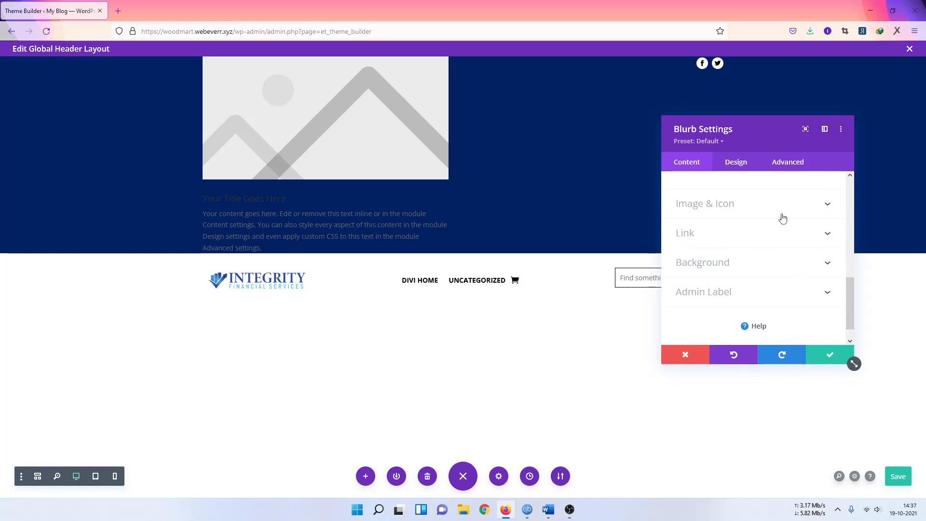
pyautogui.click(777, 204)
pyautogui.click(694, 220)
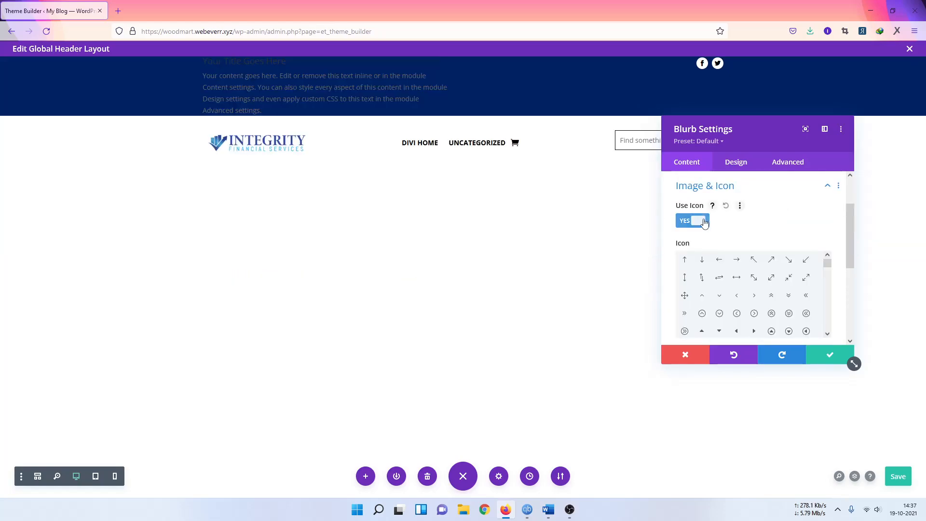
pyautogui.scroll(-2, 729, 239)
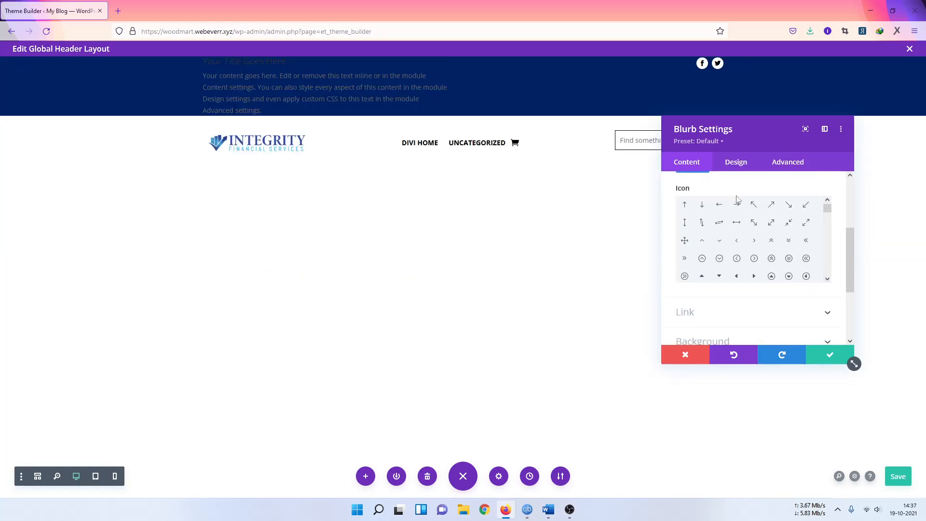
pyautogui.scroll(2, 736, 199)
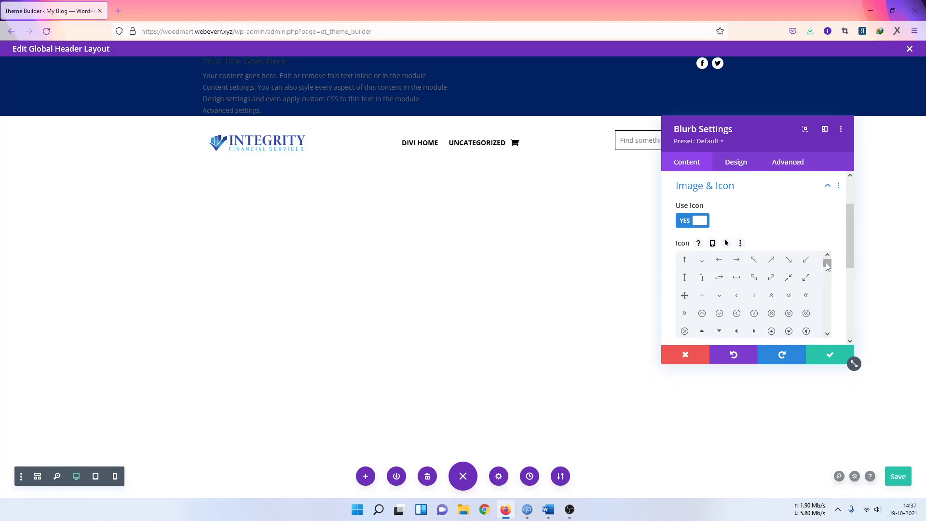
pyautogui.scroll(-4, 826, 262)
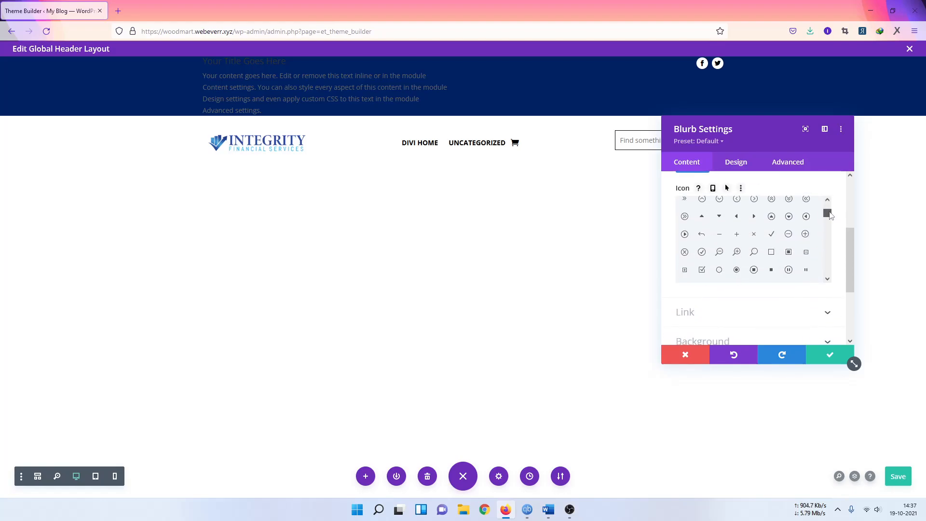
pyautogui.moveTo(829, 215); pyautogui.dragTo(844, 188)
pyautogui.scroll(2, 781, 238)
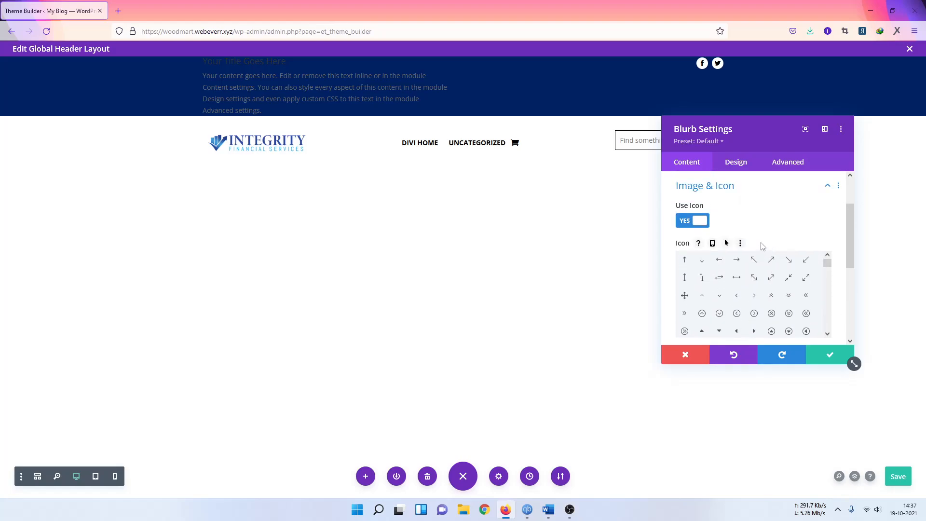
pyautogui.press('p')
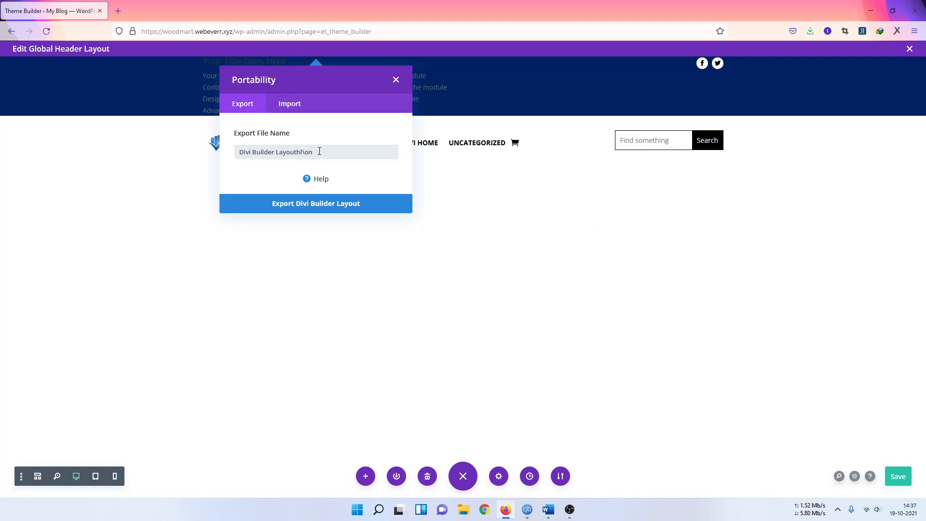
pyautogui.moveTo(320, 152); pyautogui.dragTo(227, 147)
pyautogui.press('BackSpace')
pyautogui.click(396, 80)
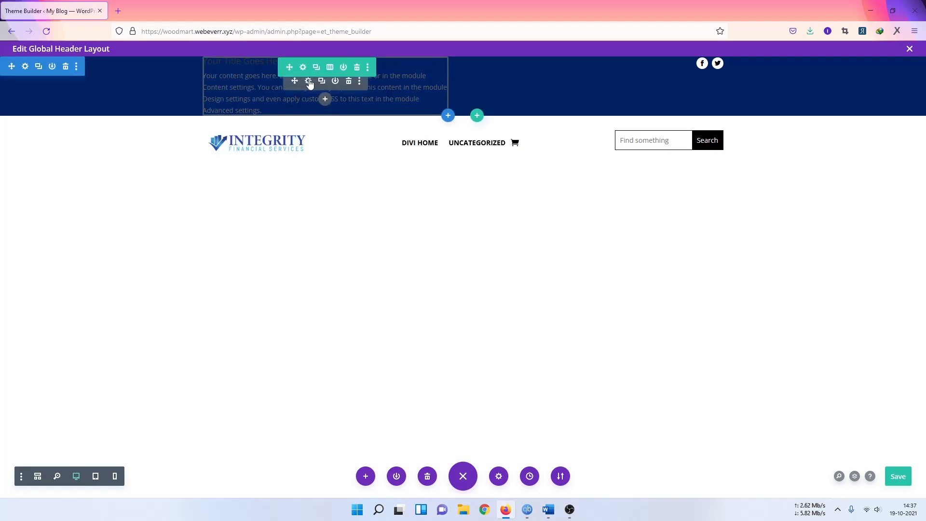
# - Reopen the top bar blurb's settings and clear its placeholder body text
pyautogui.click(309, 81)
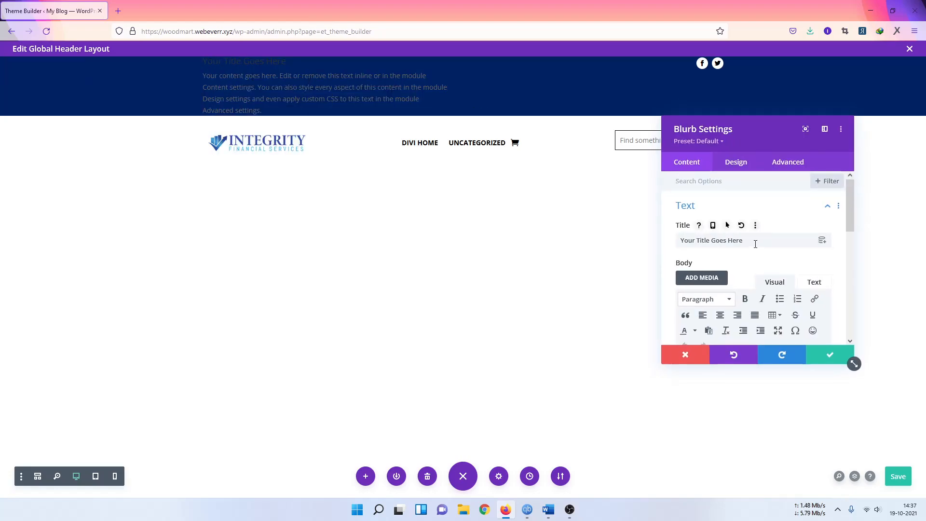
pyautogui.moveTo(755, 243); pyautogui.dragTo(581, 236)
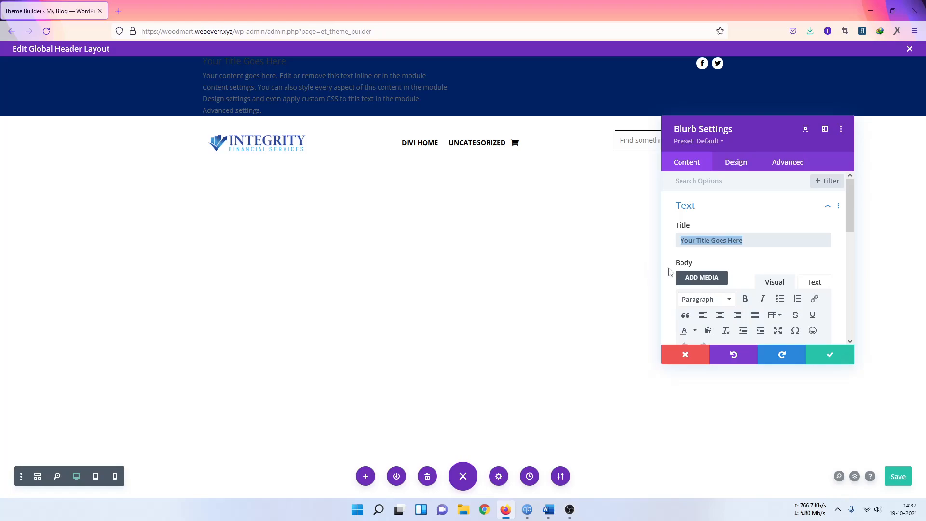
pyautogui.click(728, 225)
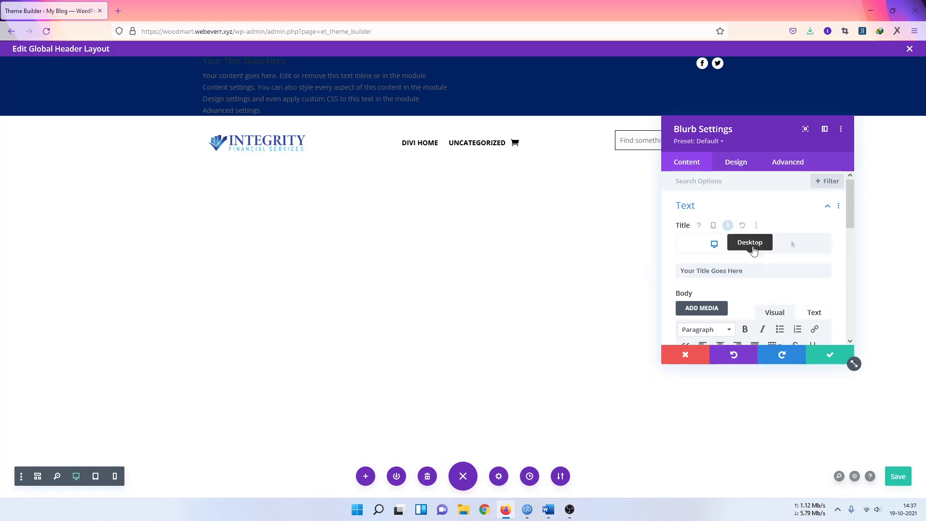
pyautogui.scroll(-2, 760, 279)
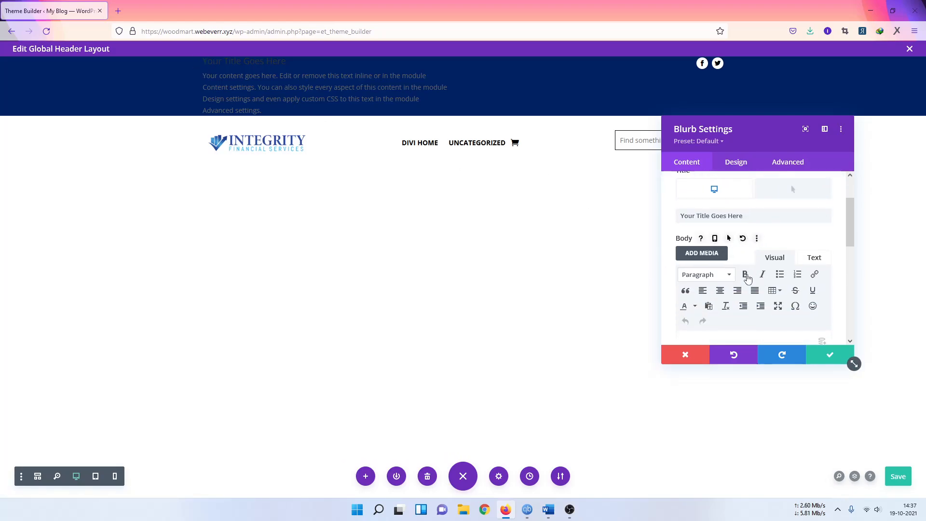
pyautogui.scroll(-2, 751, 299)
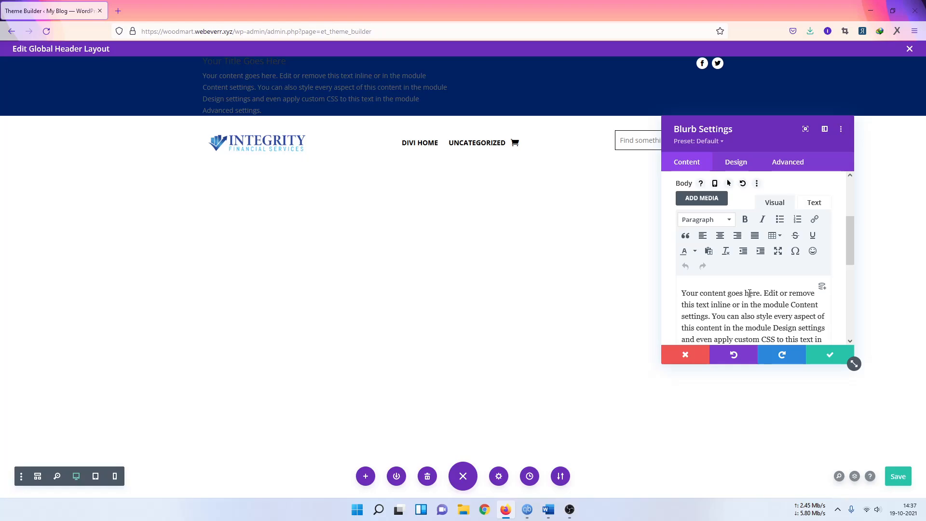
pyautogui.hotkey('ctrl', 'a')
pyautogui.press('BackSpace')
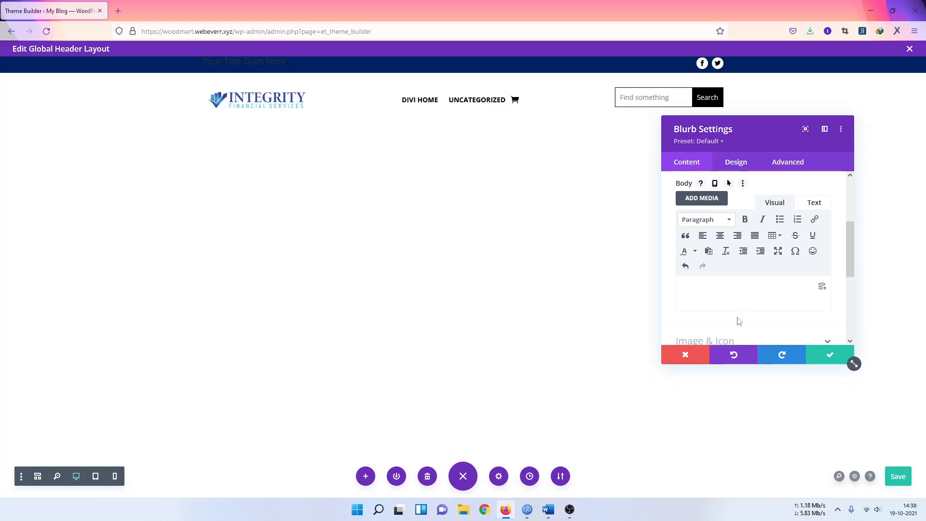
# - Choose the mobile phone icon as the blurb's icon
pyautogui.scroll(-2, 732, 304)
pyautogui.click(718, 286)
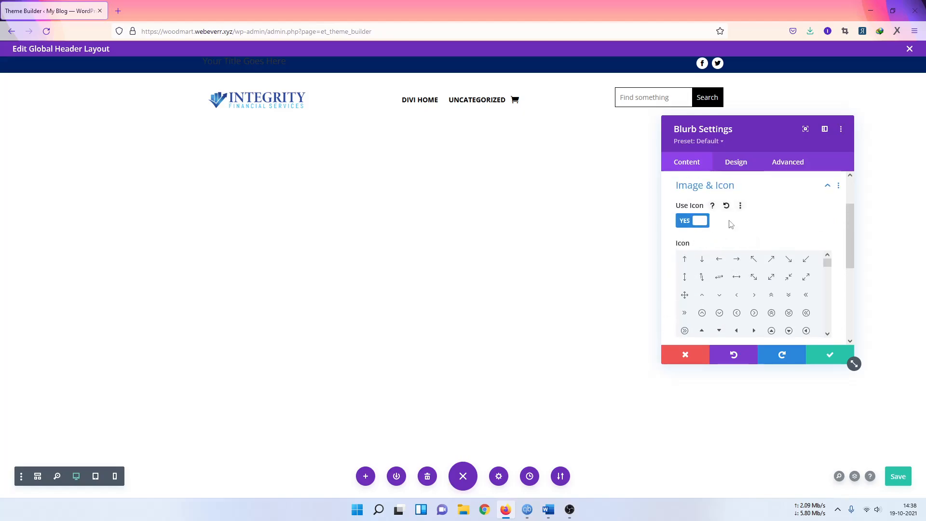
pyautogui.scroll(-1, 747, 227)
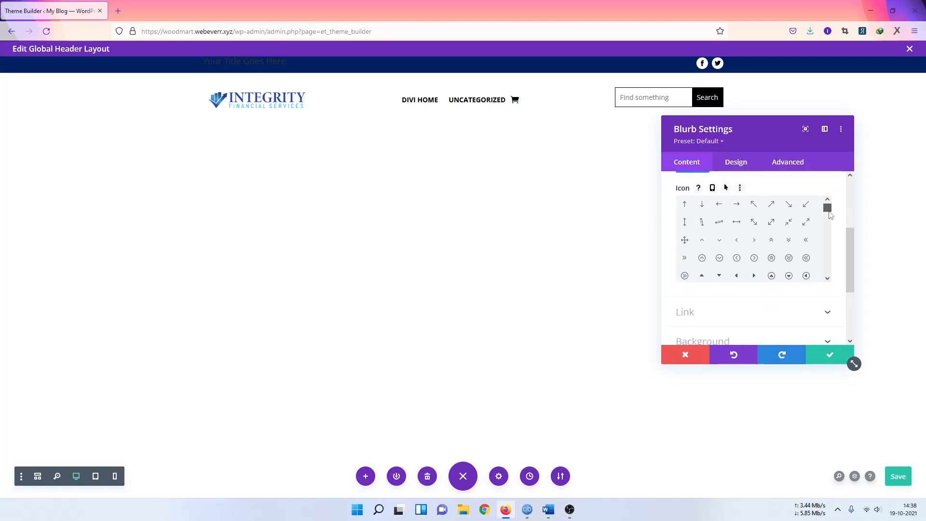
pyautogui.click(826, 280)
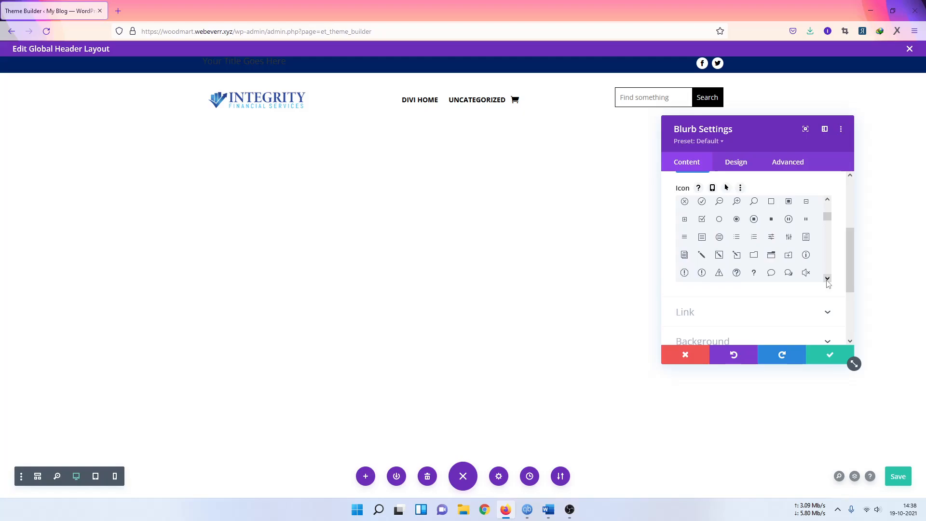
pyautogui.click(827, 280)
pyautogui.click(827, 280)
pyautogui.click(827, 279)
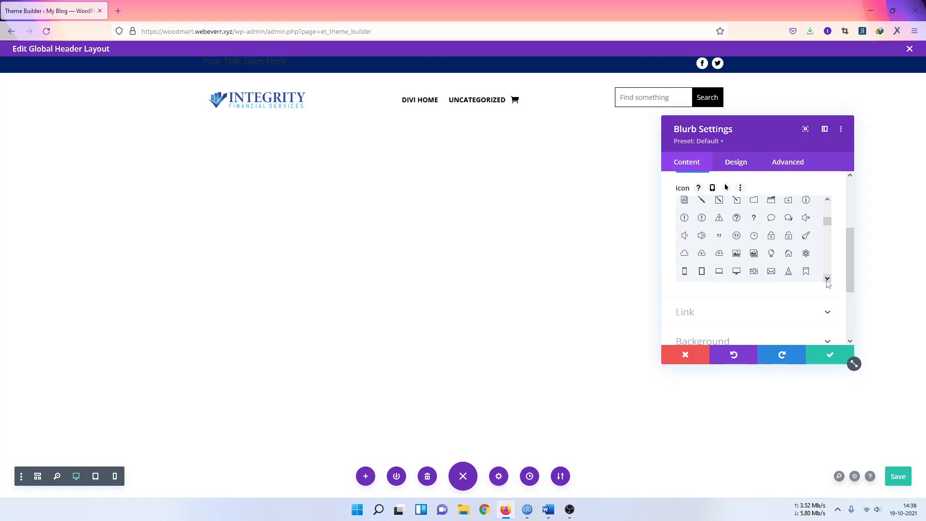
pyautogui.click(827, 279)
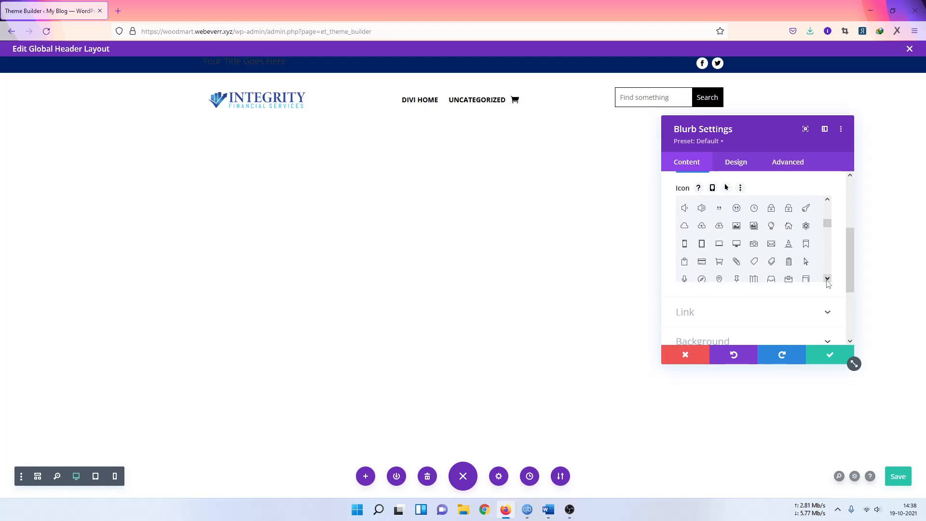
pyautogui.click(684, 245)
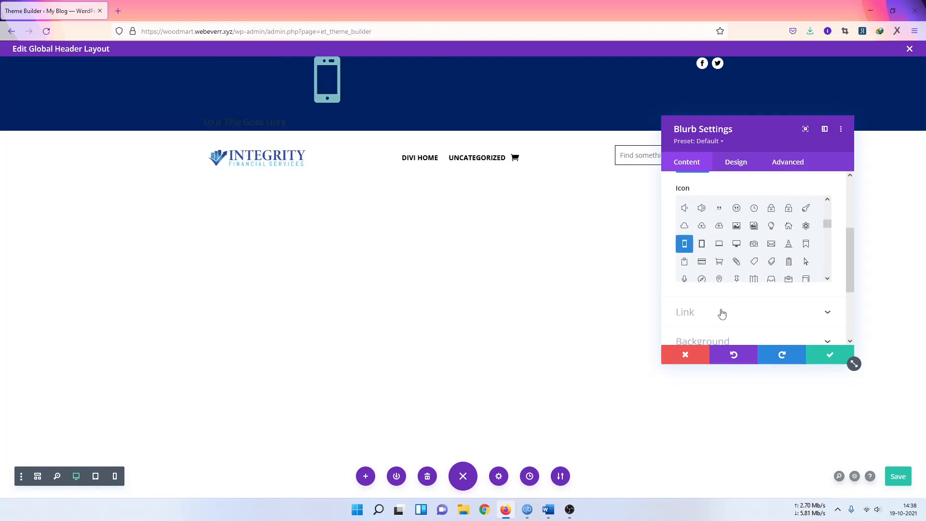
# - Set the blurb's title link URL to a tel: link containing the phone number
pyautogui.click(722, 314)
pyautogui.click(729, 219)
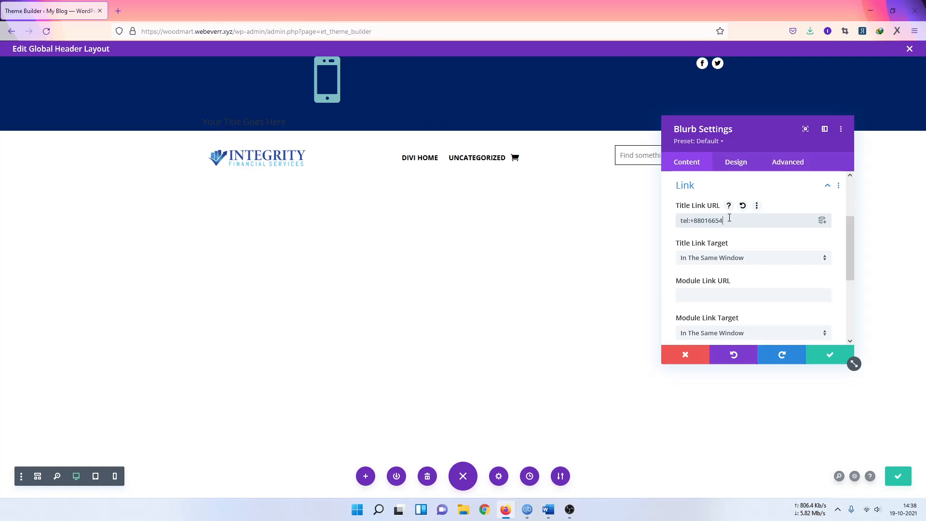
# - Try In The New Tab as the title link's target, then return it to In The Same Window
pyautogui.click(707, 259)
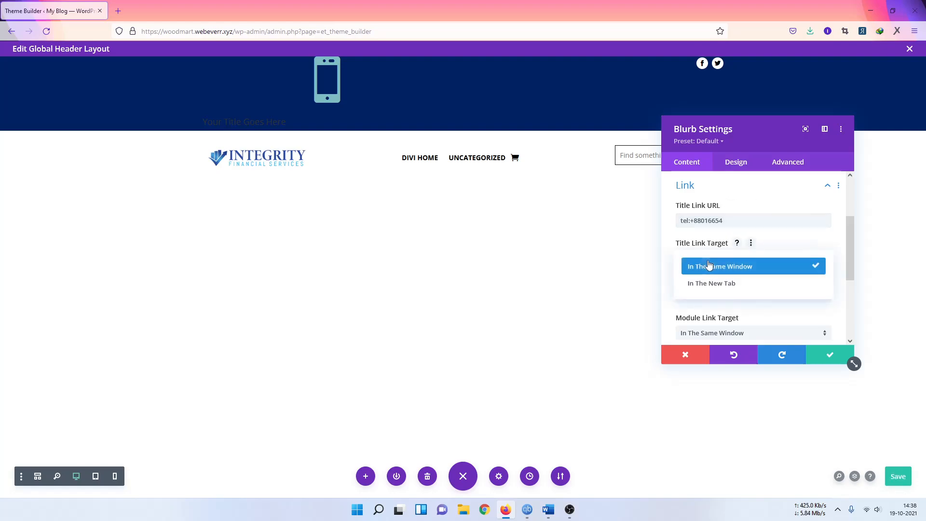
pyautogui.click(717, 283)
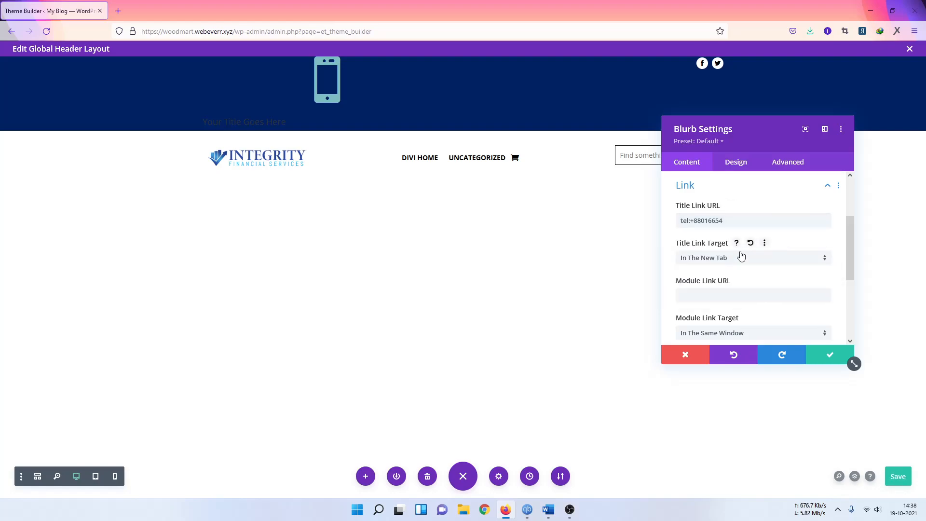
pyautogui.scroll(2, 741, 256)
pyautogui.click(745, 314)
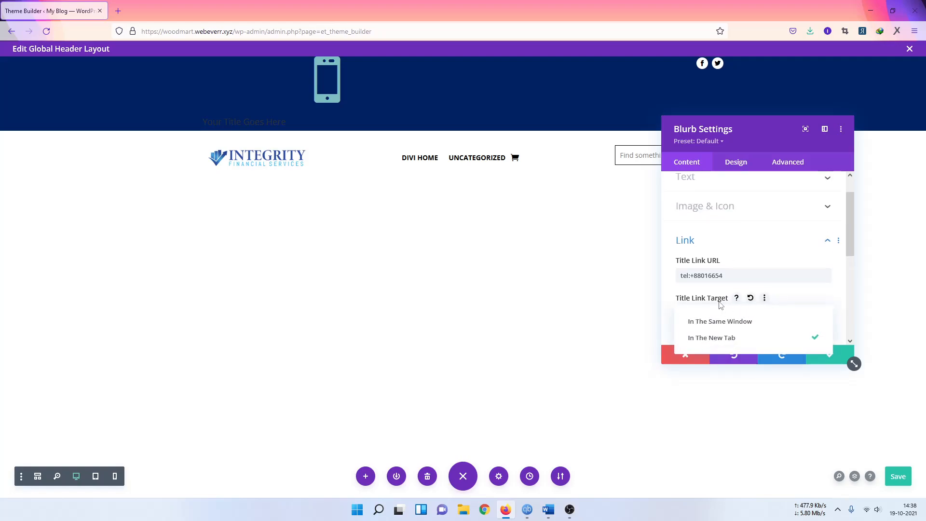
pyautogui.click(704, 321)
# - Color the blurb's phone icon white (#FFFFFF) and set its Image/Icon Placement to Left
pyautogui.scroll(1, 733, 258)
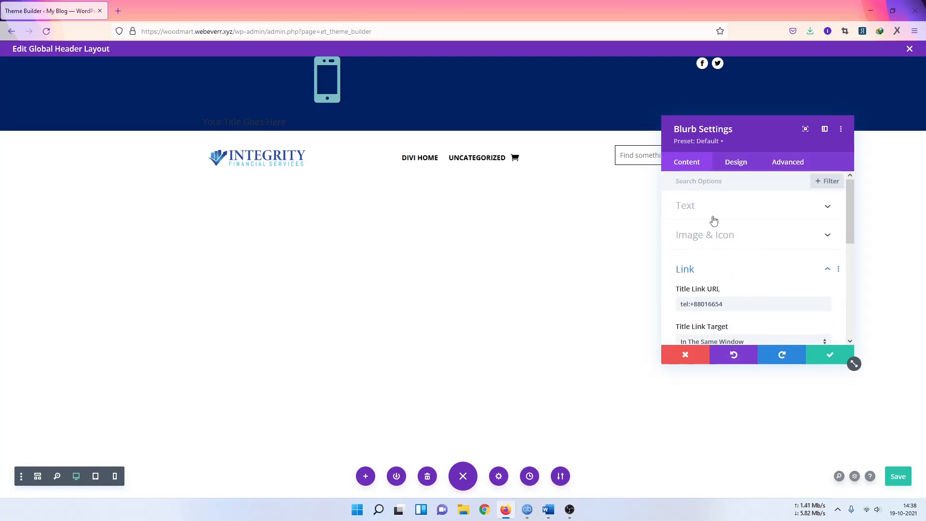
pyautogui.click(735, 162)
pyautogui.click(732, 207)
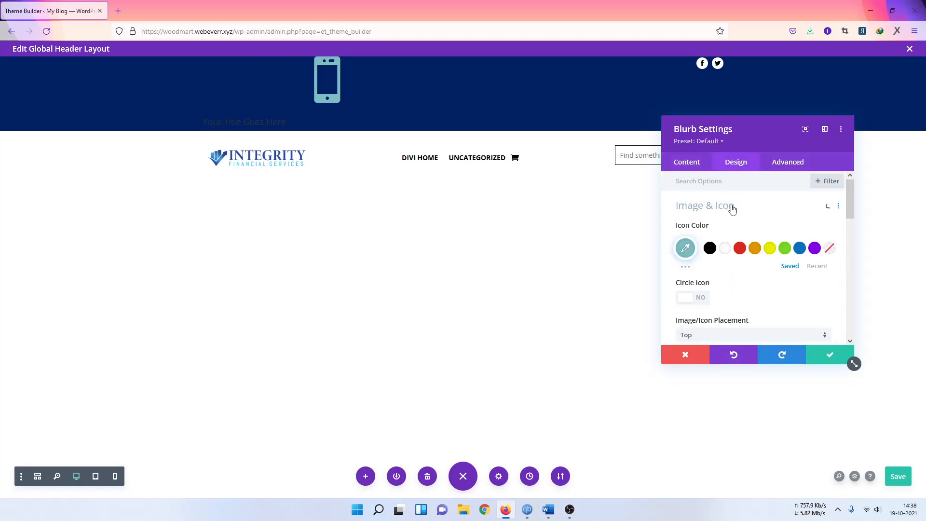
pyautogui.click(723, 248)
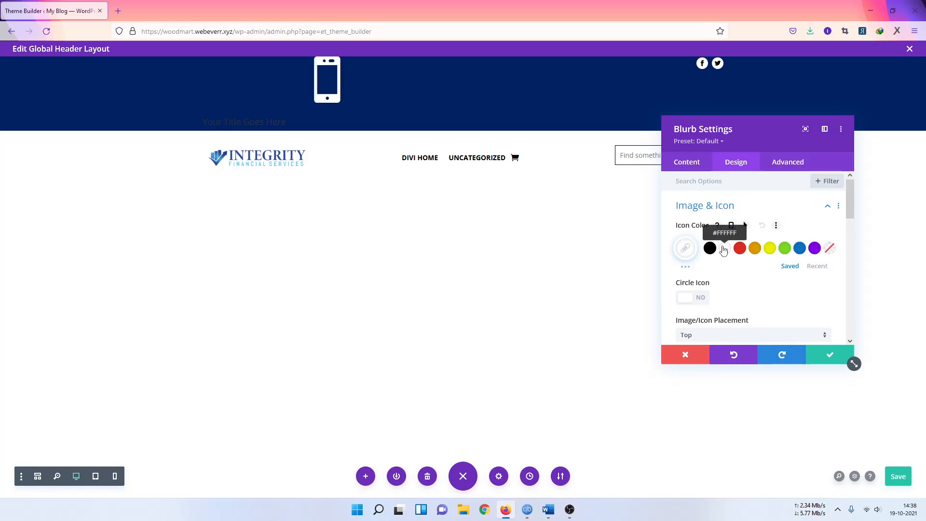
pyautogui.scroll(-1, 773, 302)
pyautogui.click(716, 281)
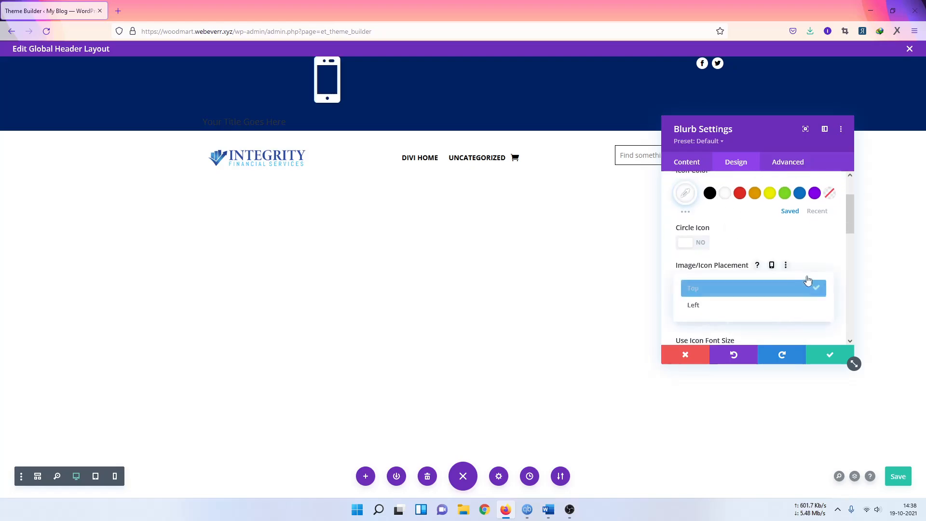
pyautogui.click(711, 309)
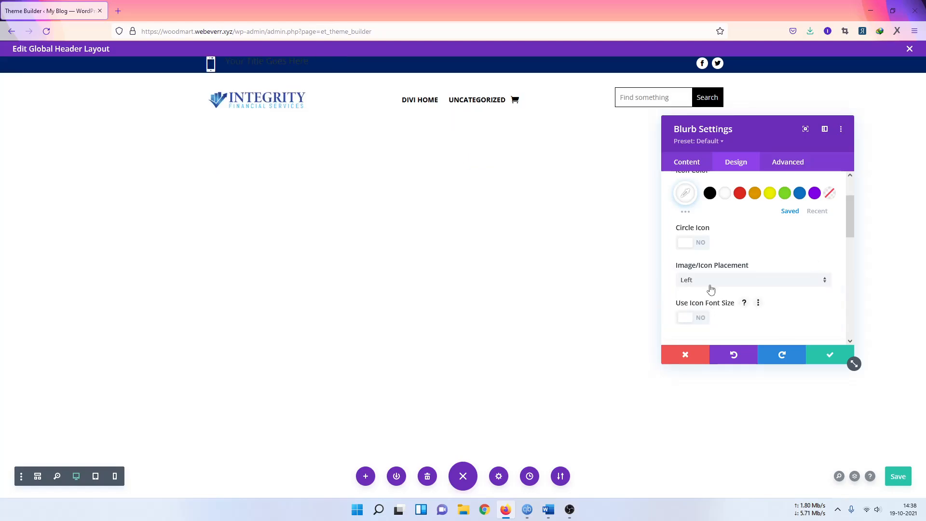
# - Enable Use Icon Font Size for the blurb and set the icon font size to 16px
pyautogui.scroll(-1, 737, 263)
pyautogui.scroll(-1, 737, 263)
pyautogui.click(694, 262)
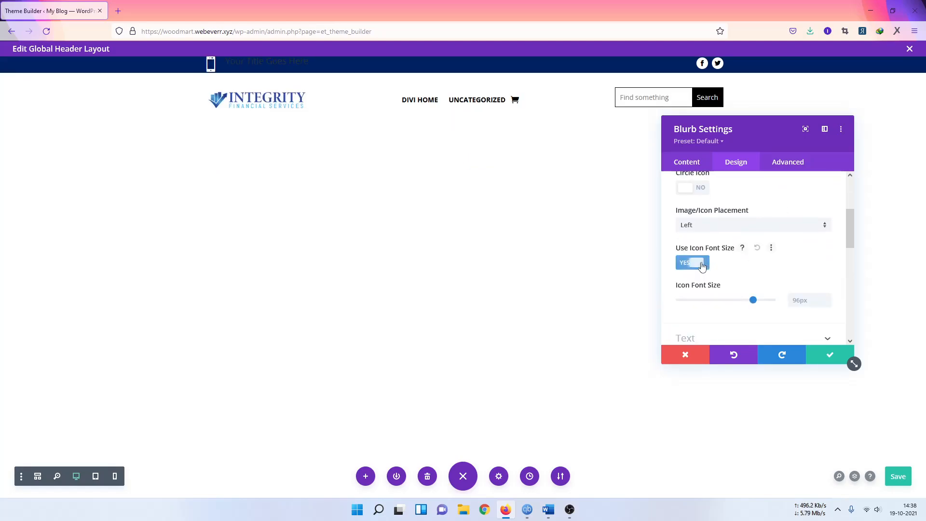
pyautogui.moveTo(752, 302); pyautogui.dragTo(694, 316)
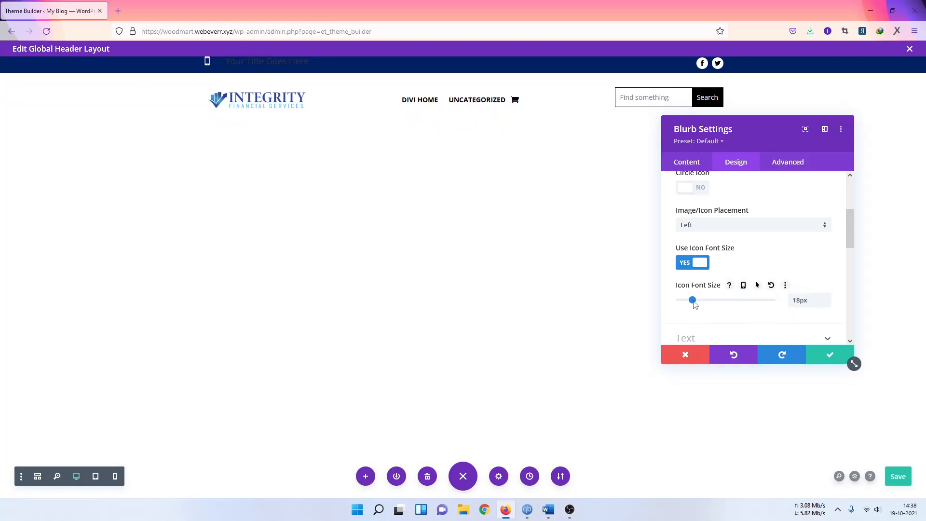
pyautogui.moveTo(693, 301); pyautogui.dragTo(692, 305)
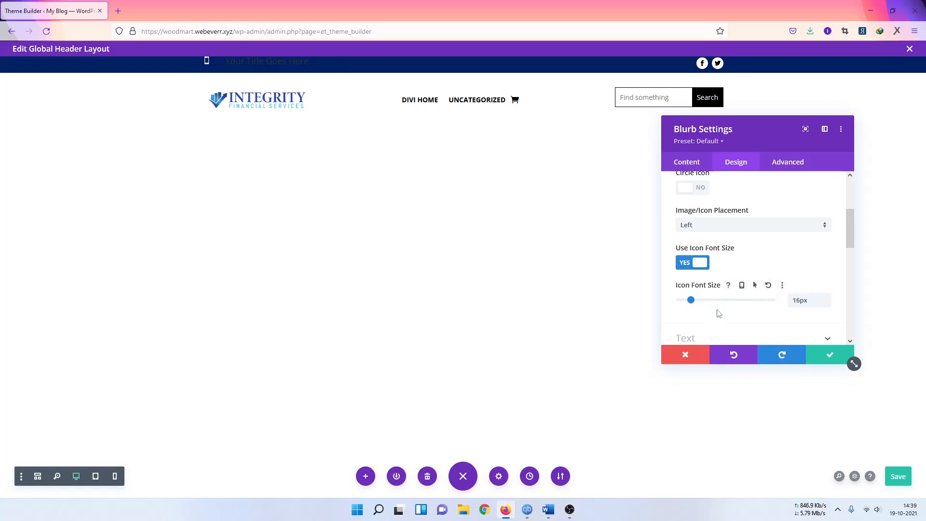
# - Center the blurb's text alignment and set its text color to Light
pyautogui.click(717, 341)
pyautogui.scroll(1, 742, 259)
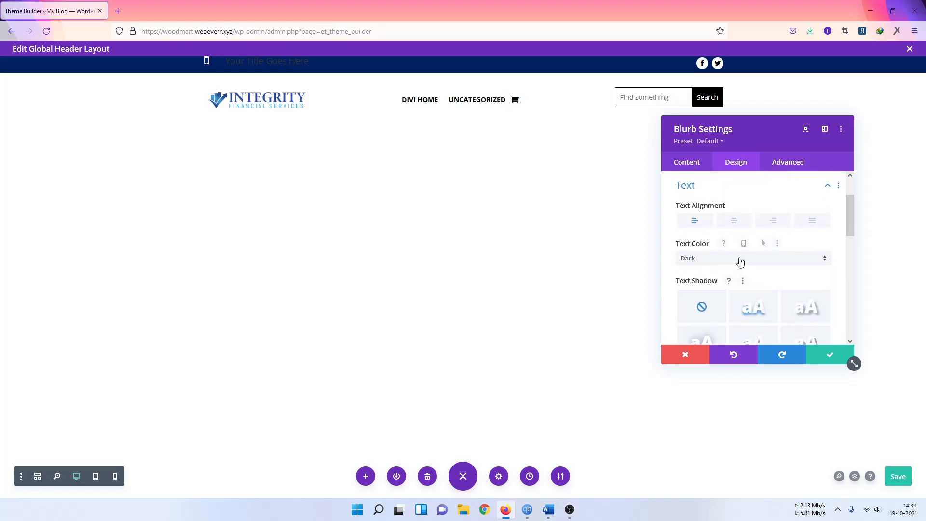
pyautogui.click(734, 222)
pyautogui.scroll(-2, 743, 247)
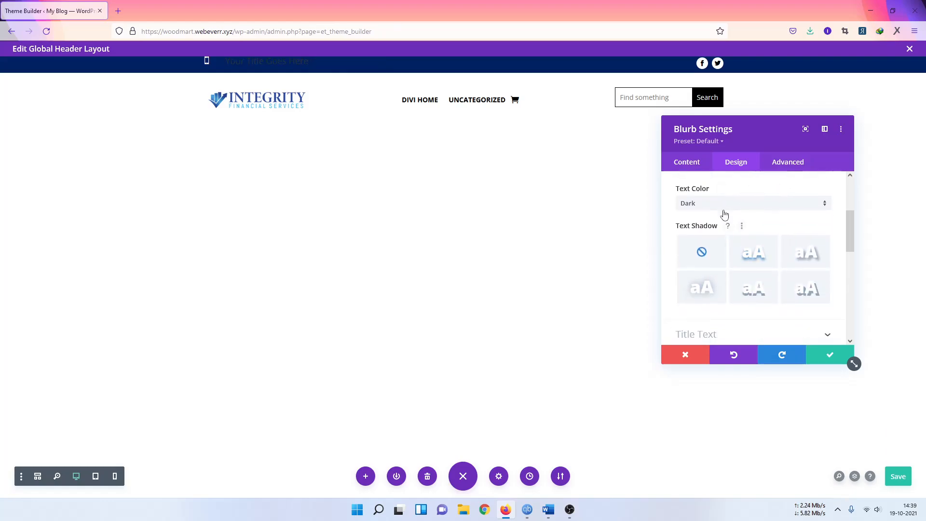
pyautogui.click(714, 206)
pyautogui.click(702, 229)
pyautogui.click(702, 206)
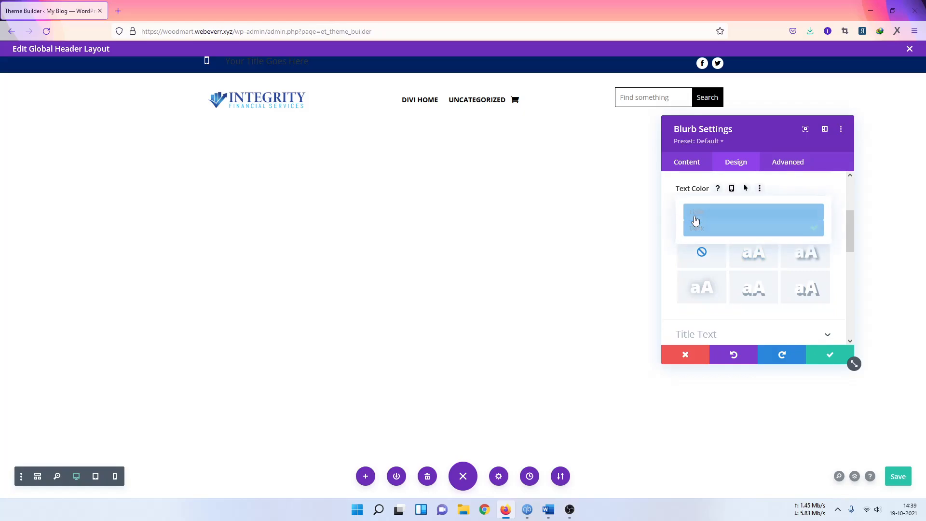
pyautogui.click(695, 221)
pyautogui.scroll(-4, 713, 238)
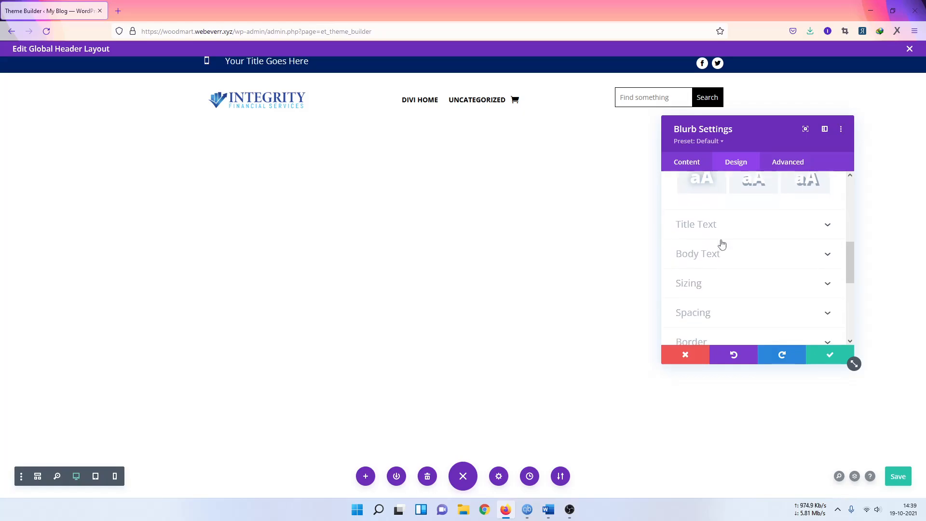
# - Set the blurb's title text size to 14px
pyautogui.click(716, 226)
pyautogui.scroll(-2, 748, 229)
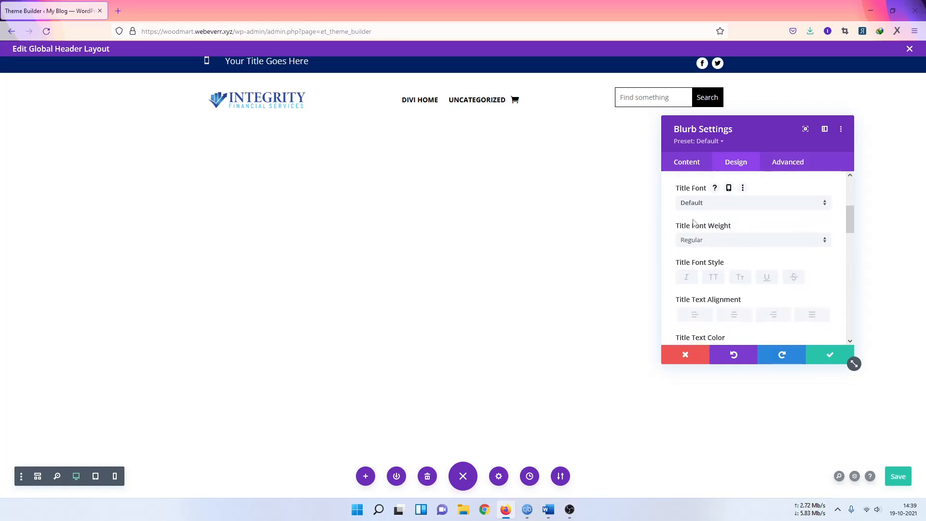
pyautogui.scroll(-2, 730, 269)
pyautogui.scroll(-2, 731, 269)
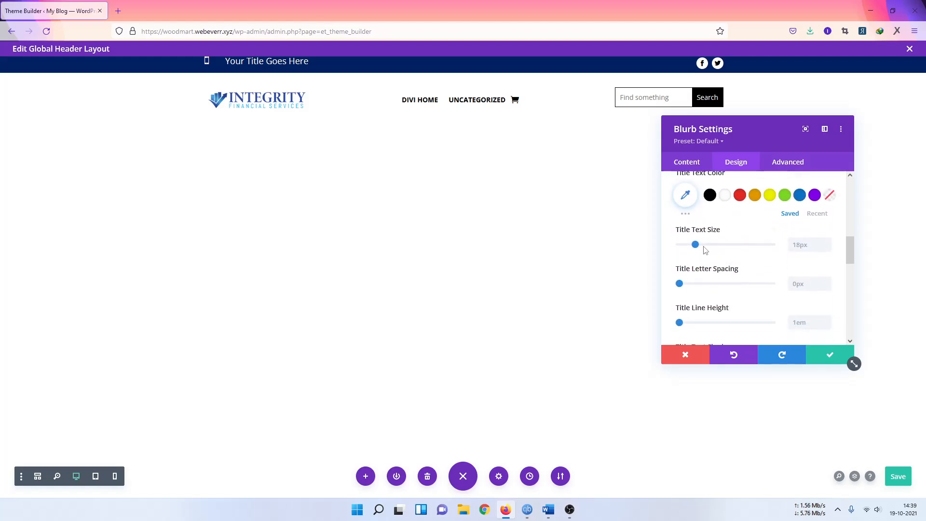
pyautogui.moveTo(695, 245); pyautogui.dragTo(691, 245)
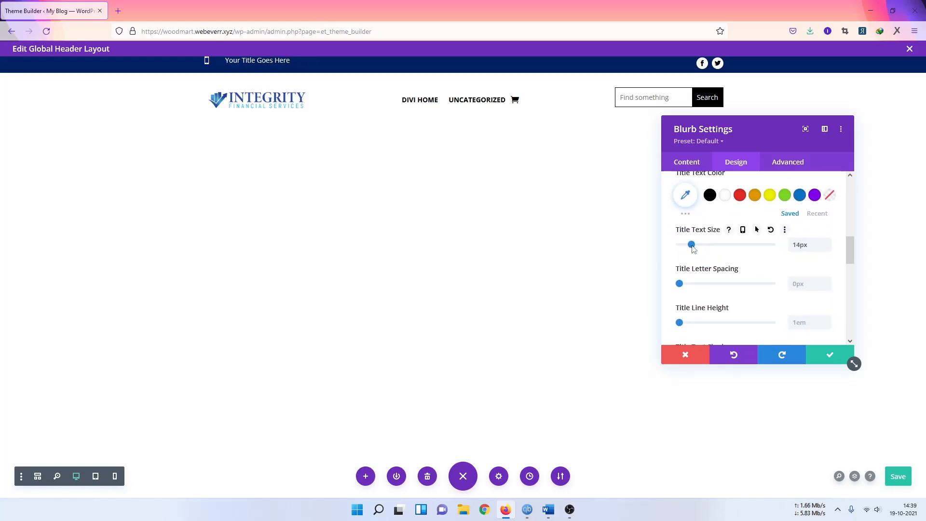
# - Copy the phone number from the title link URL and replace the blurb's placeholder title with it
pyautogui.click(698, 166)
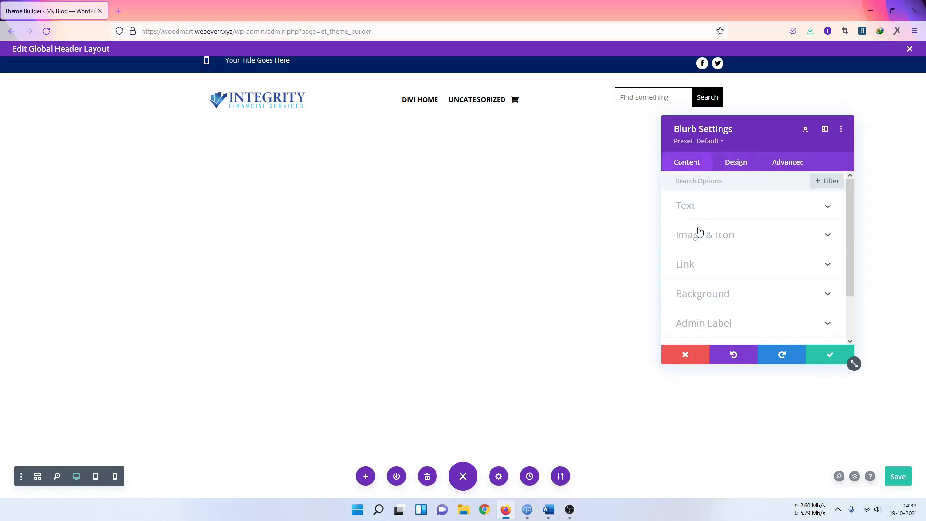
pyautogui.click(702, 215)
pyautogui.scroll(-1, 712, 266)
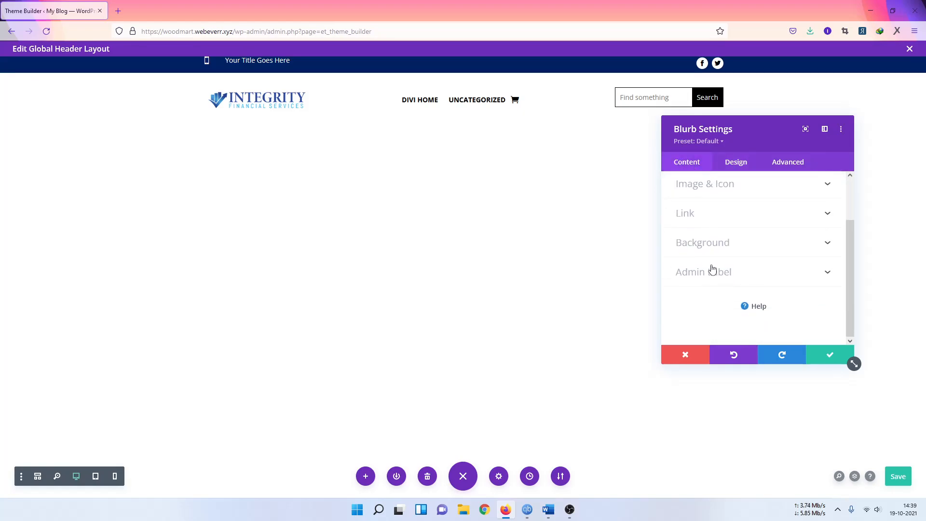
pyautogui.click(712, 215)
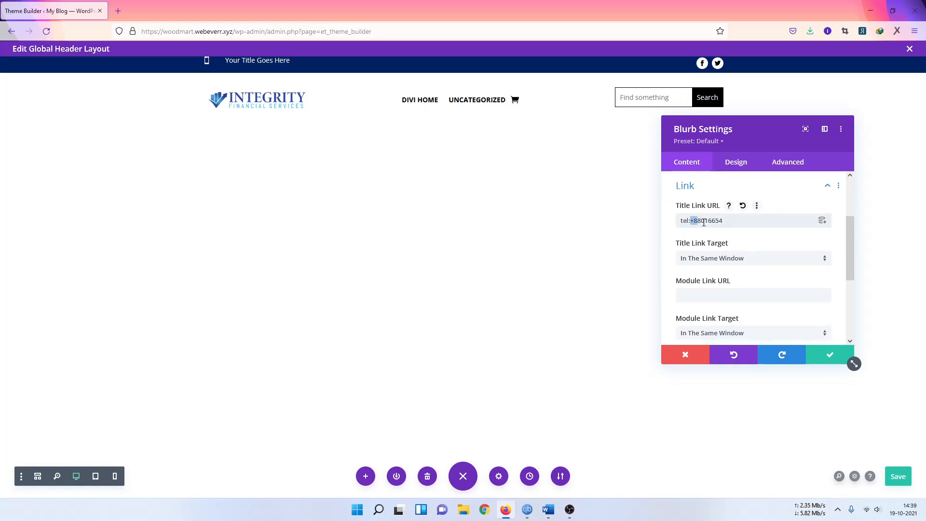
pyautogui.moveTo(703, 222); pyautogui.dragTo(736, 220)
pyautogui.hotkey('ctrl', 'c')
pyautogui.scroll(2, 736, 219)
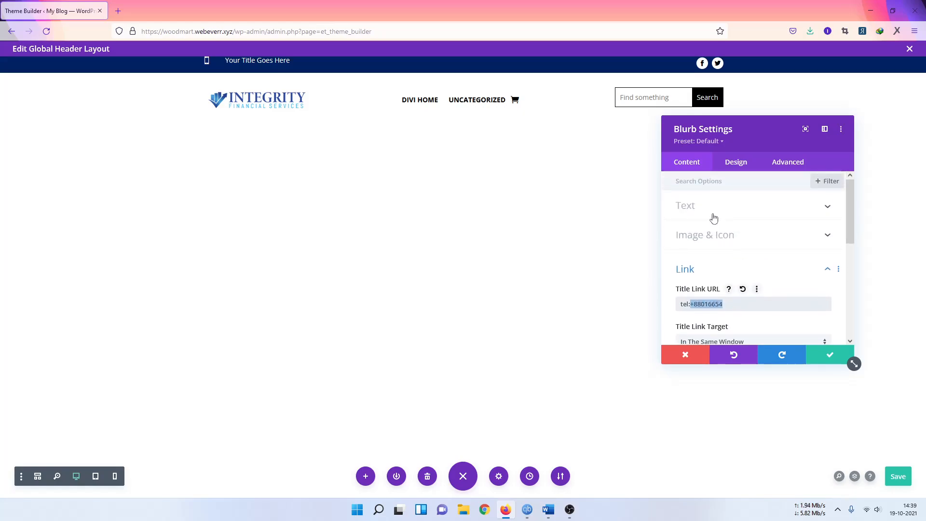
pyautogui.click(713, 214)
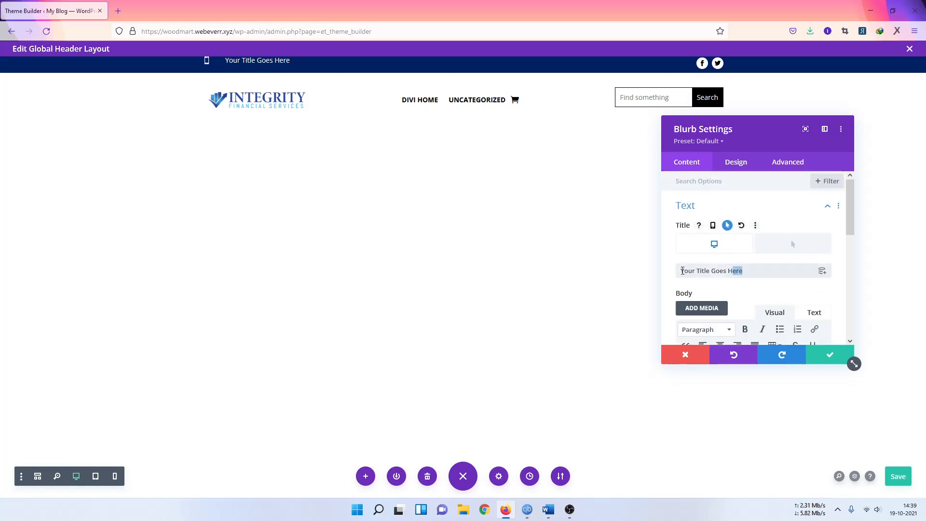
pyautogui.moveTo(681, 270); pyautogui.dragTo(752, 272)
pyautogui.hotkey('ctrl', 'v')
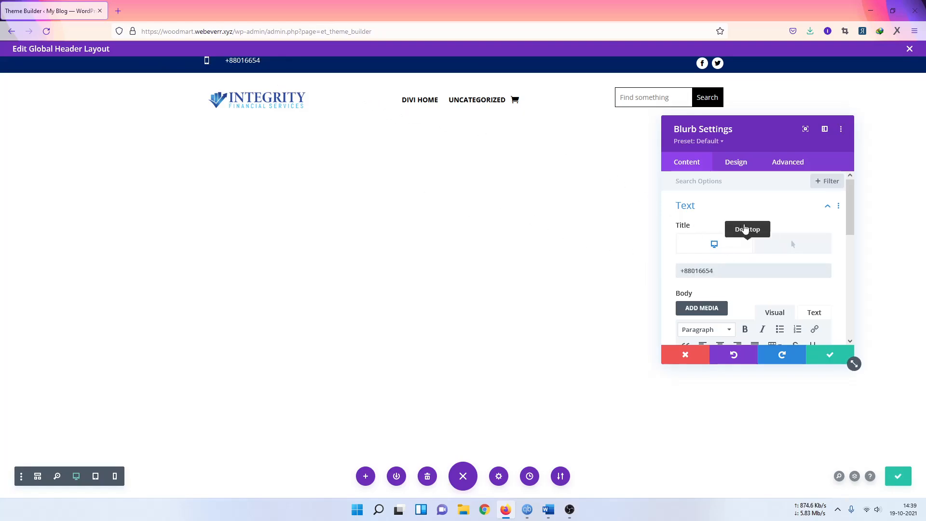
# - Set the blurb's linked top and bottom margins to 0px
pyautogui.click(736, 162)
pyautogui.scroll(-1, 730, 236)
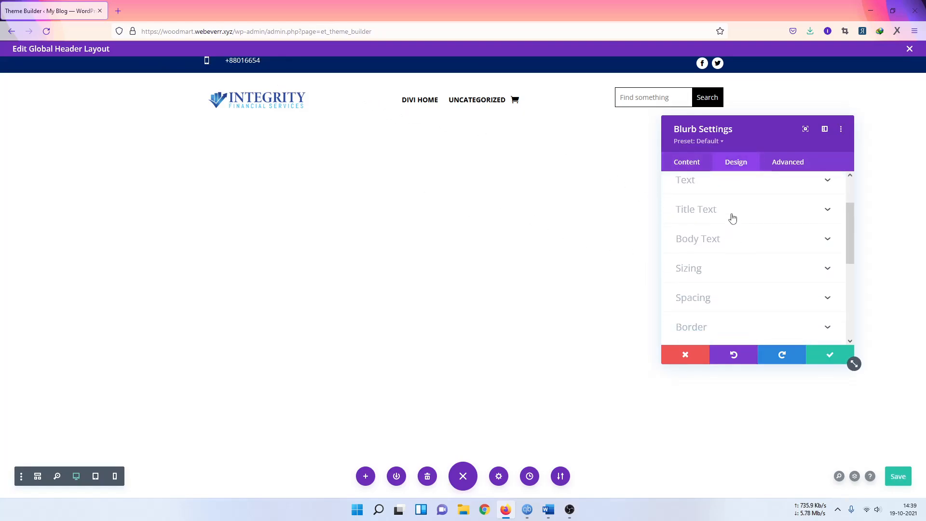
pyautogui.scroll(1, 729, 217)
pyautogui.click(720, 243)
pyautogui.scroll(-5, 721, 247)
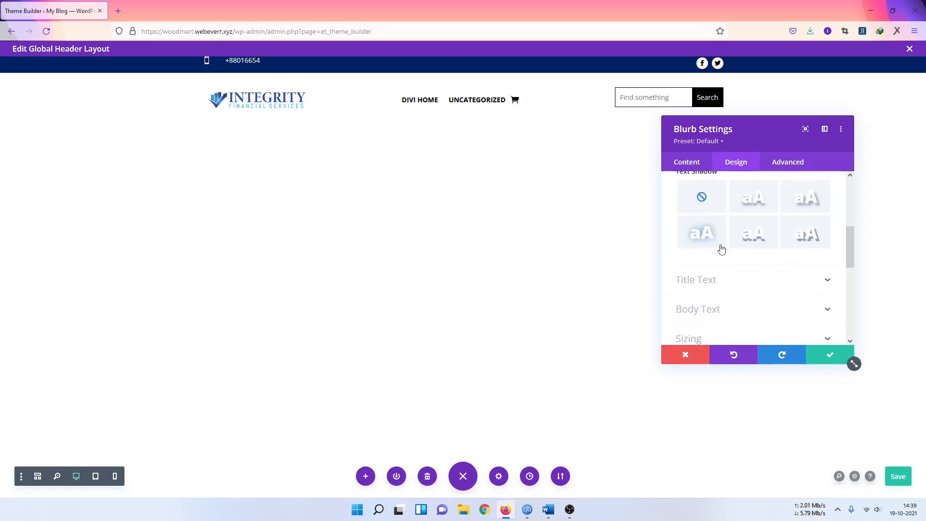
pyautogui.scroll(2, 720, 248)
pyautogui.scroll(-1, 720, 248)
pyautogui.click(705, 311)
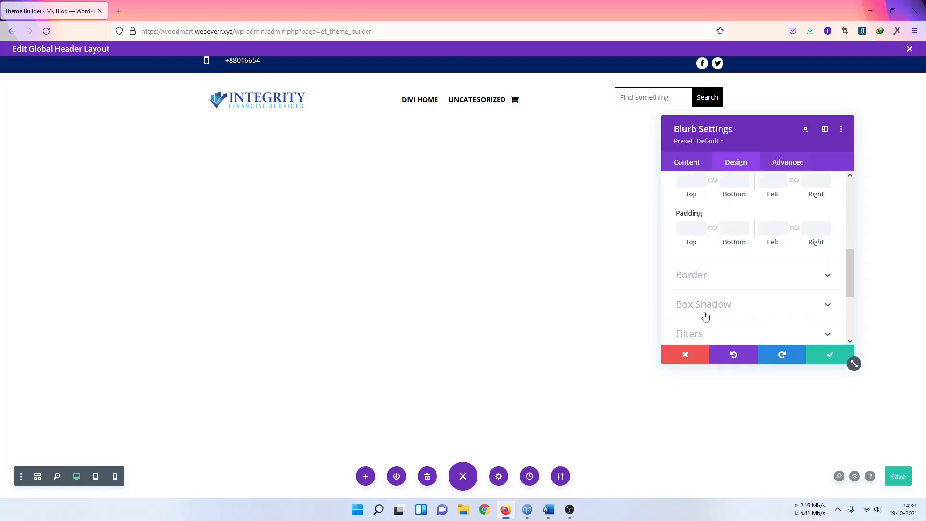
pyautogui.scroll(-1, 724, 270)
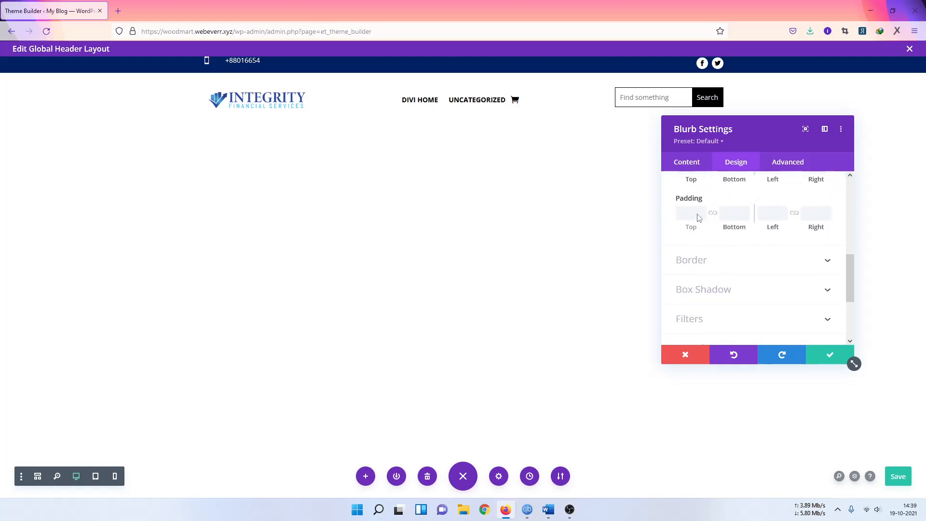
pyautogui.scroll(1, 699, 218)
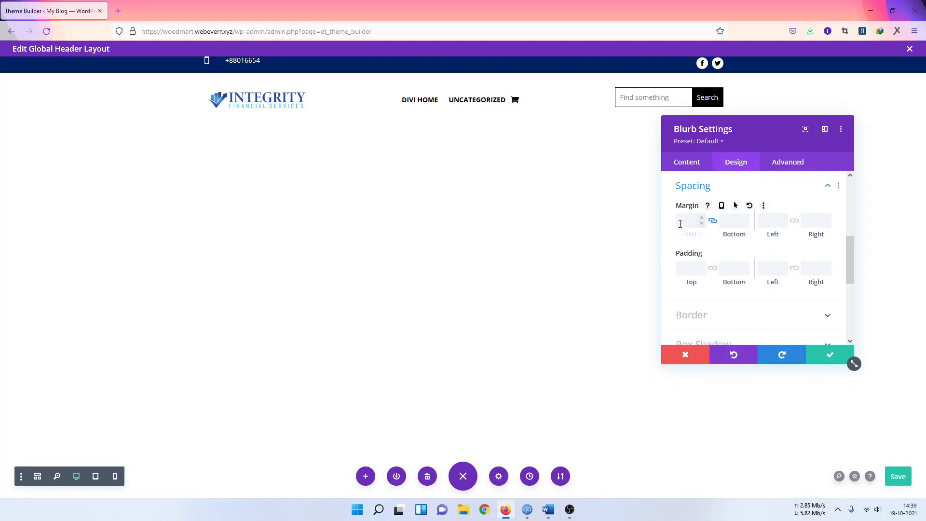
# - Set the blurb's linked top and bottom padding to 0px
pyautogui.click(699, 271)
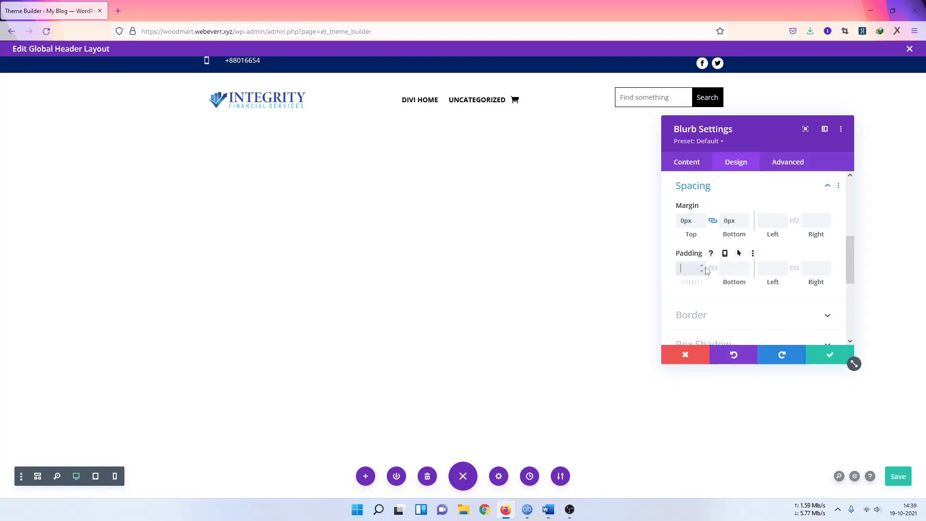
pyautogui.write('0')
pyautogui.click(713, 268)
# - Try a content width of 336px for the phone blurb, then clear the value
pyautogui.scroll(-2, 713, 212)
pyautogui.scroll(4, 709, 207)
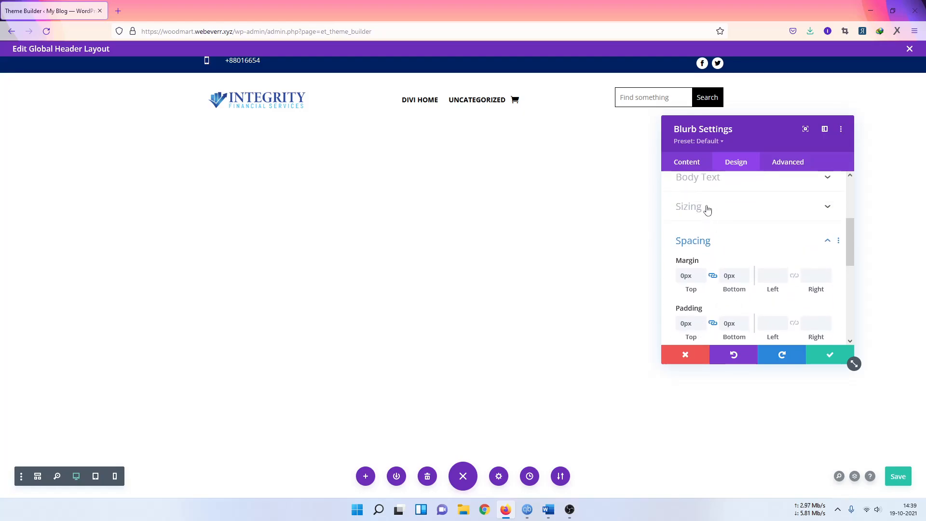
pyautogui.click(707, 207)
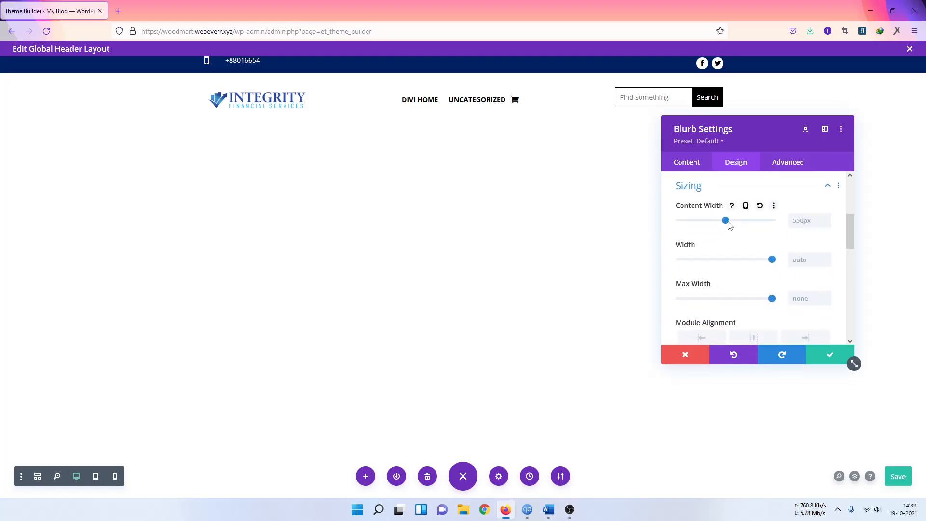
pyautogui.moveTo(728, 223); pyautogui.dragTo(708, 223)
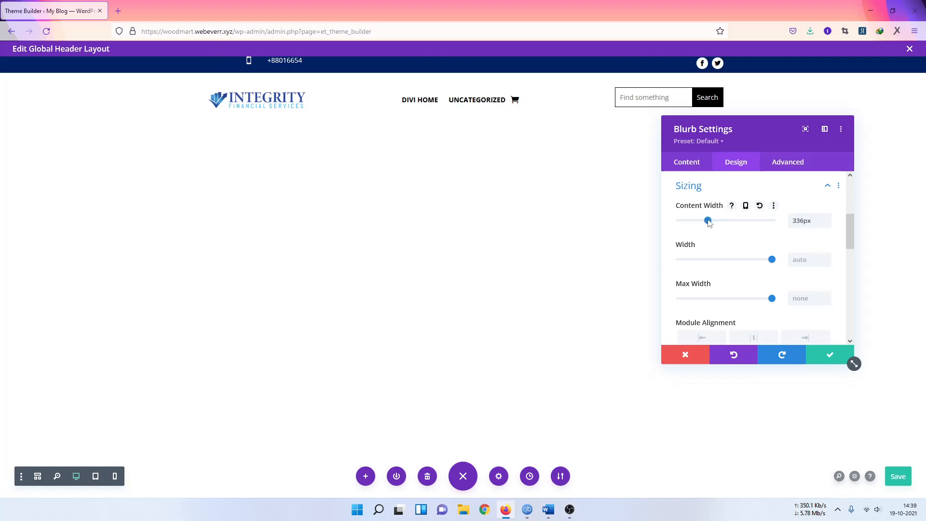
pyautogui.doubleClick(812, 220)
pyautogui.press('BackSpace')
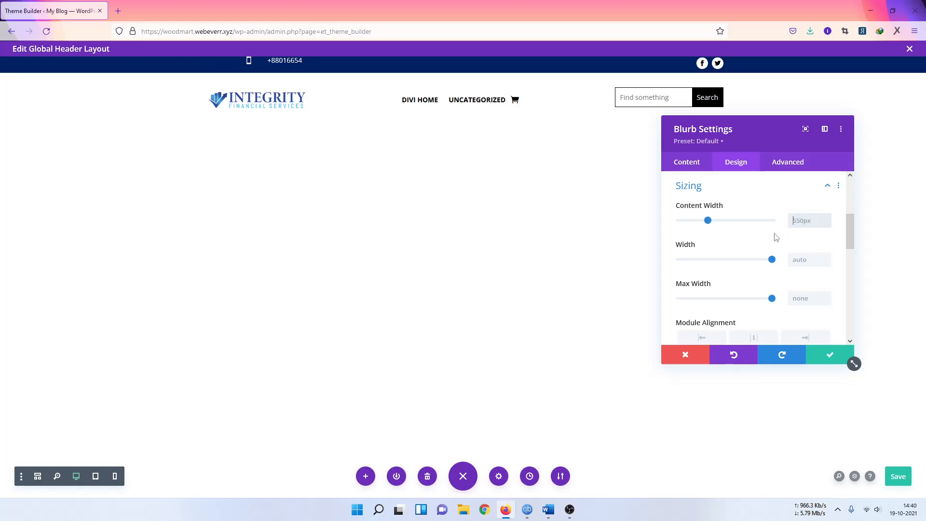
# - Try left module alignment for the phone blurb
pyautogui.scroll(-3, 777, 238)
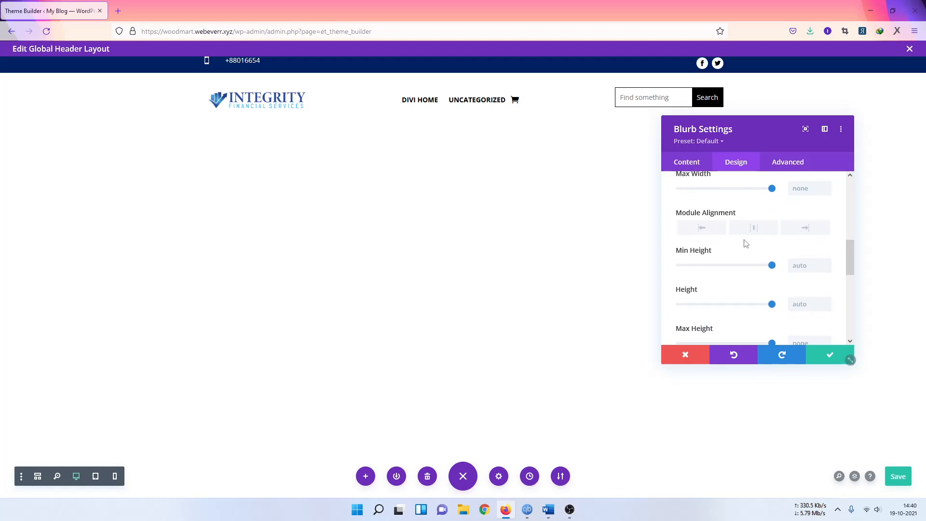
pyautogui.click(698, 230)
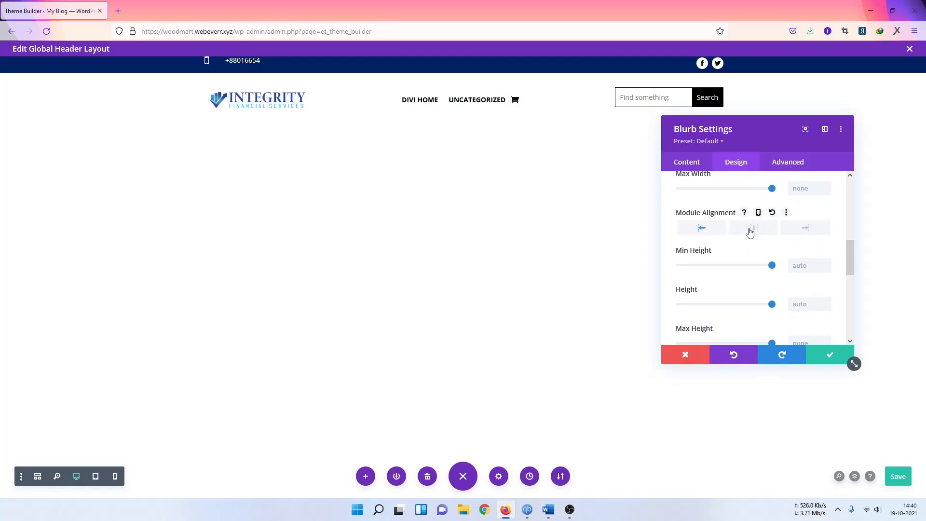
pyautogui.scroll(-3, 751, 244)
pyautogui.scroll(5, 748, 255)
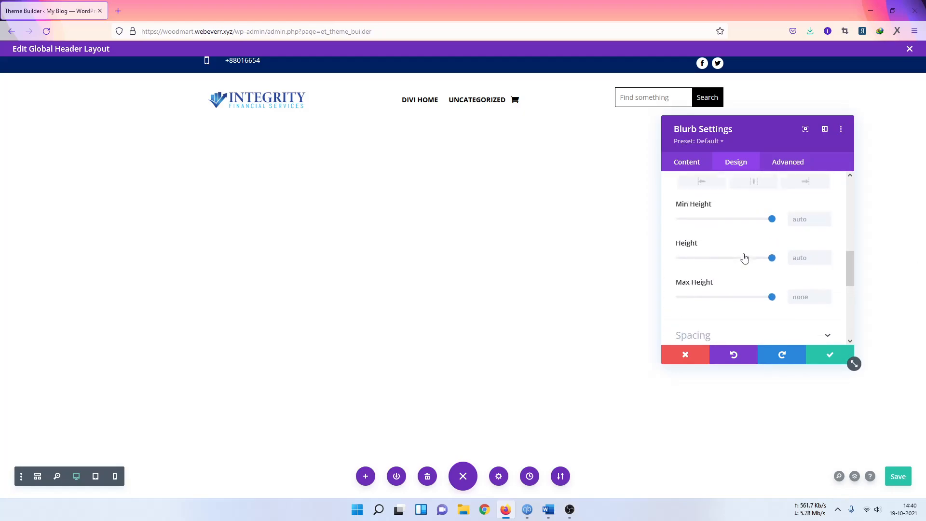
# - Review the phone blurb's icon, text and title text design settings
pyautogui.scroll(4, 737, 246)
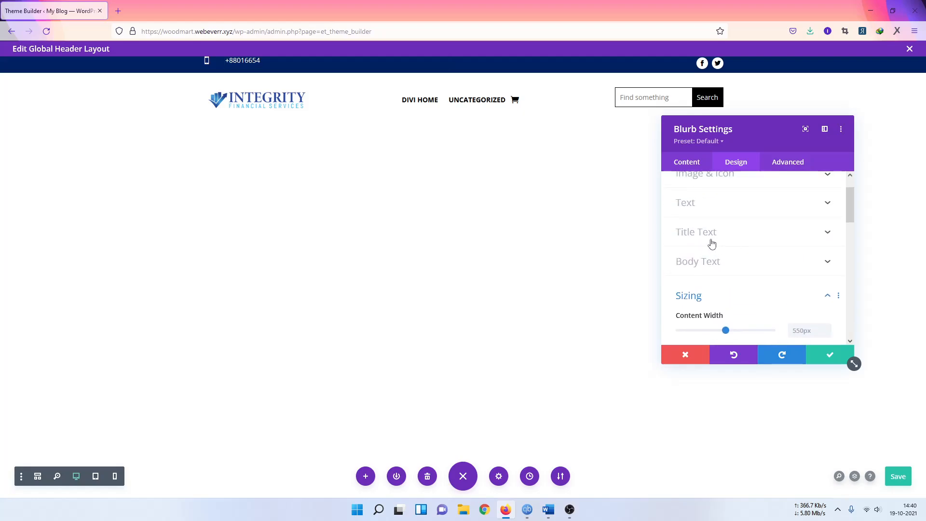
pyautogui.click(726, 210)
pyautogui.scroll(-4, 723, 242)
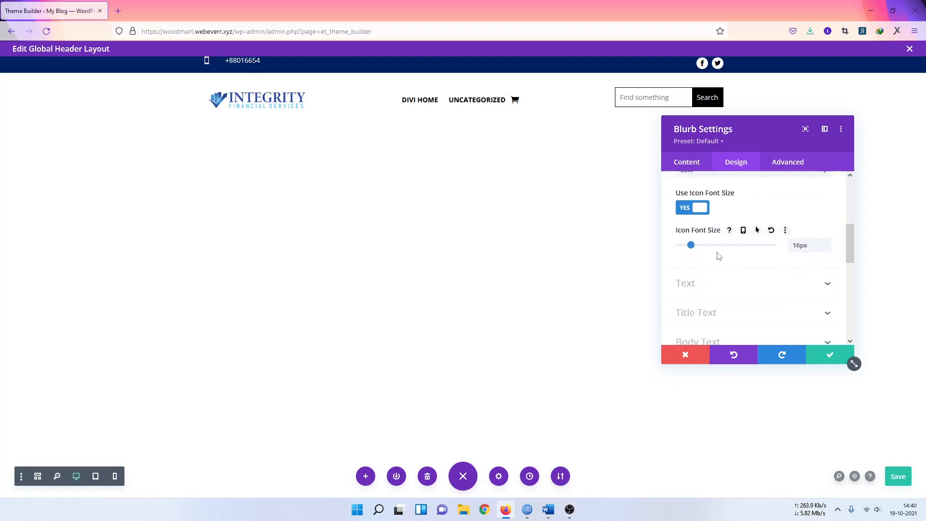
pyautogui.click(707, 282)
pyautogui.scroll(-3, 720, 262)
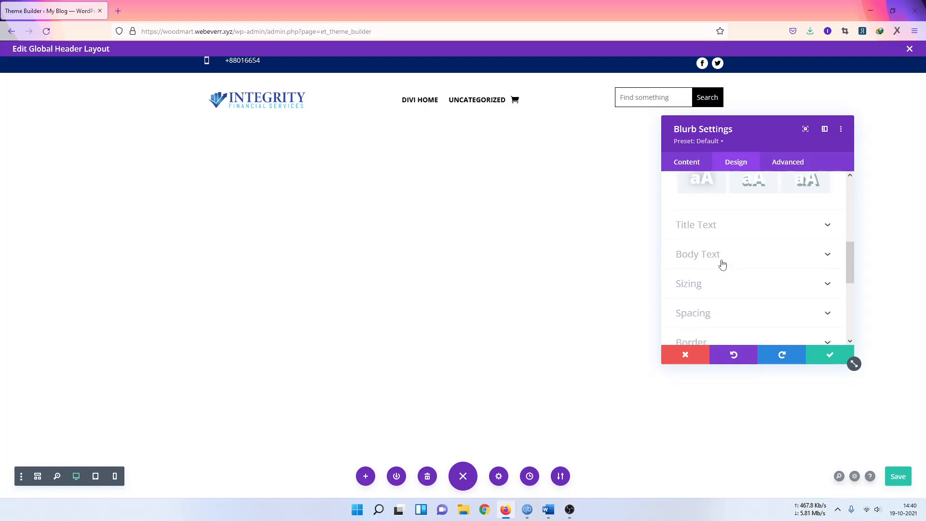
pyautogui.click(717, 232)
pyautogui.scroll(-2, 728, 248)
pyautogui.scroll(-1, 730, 250)
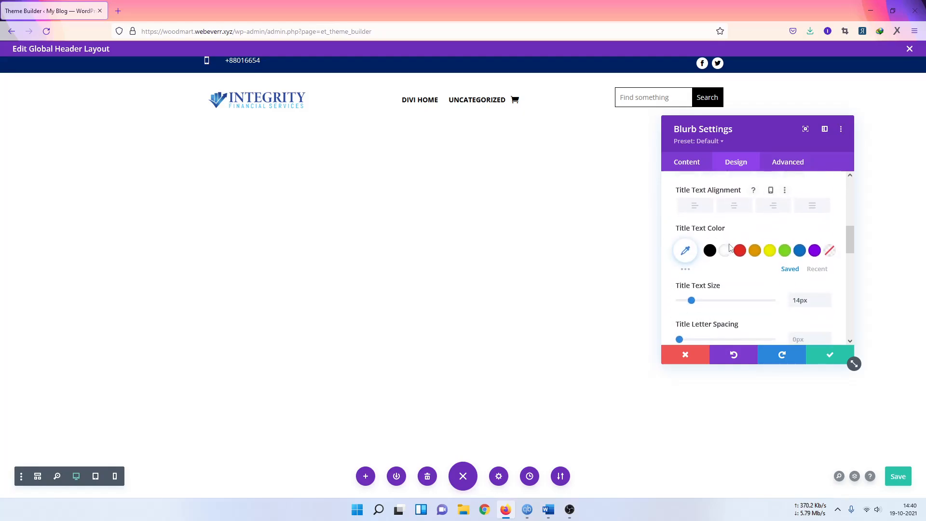
pyautogui.scroll(-2, 733, 256)
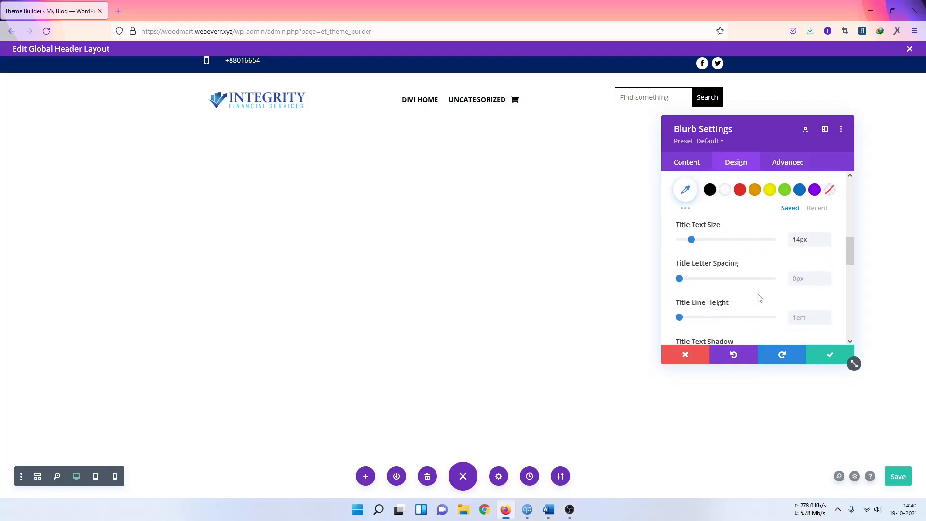
pyautogui.scroll(1, 717, 249)
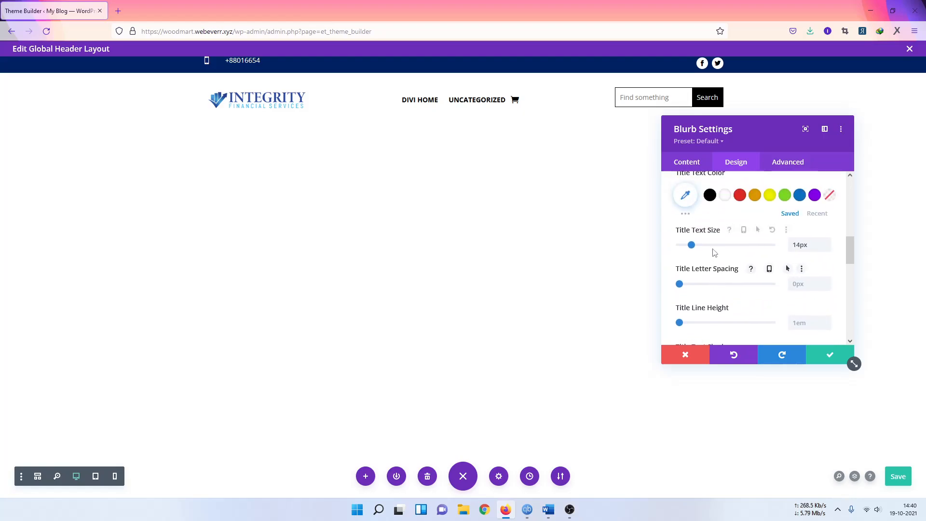
pyautogui.scroll(-2, 747, 256)
pyautogui.scroll(-3, 780, 259)
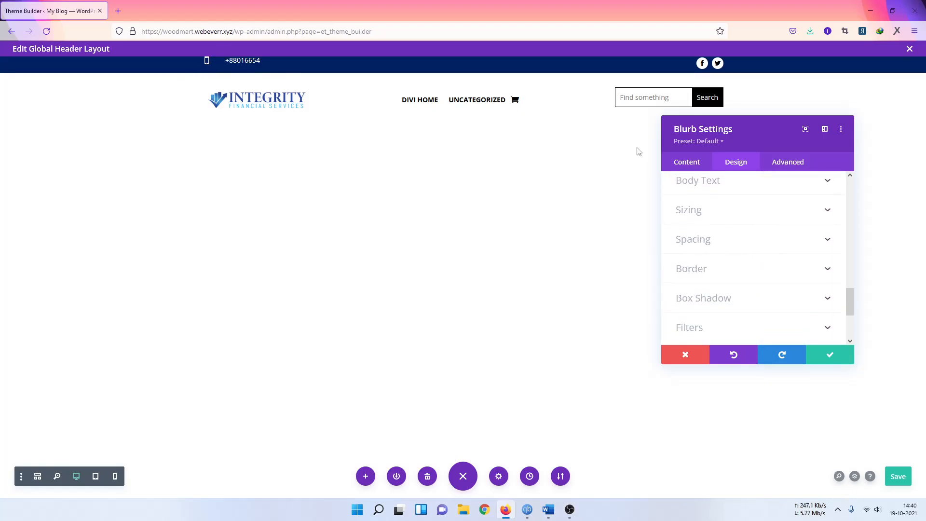
# - Raise the phone blurb's linked top and bottom margins by a few pixels and save the module
pyautogui.scroll(-2, 718, 234)
pyautogui.scroll(3, 716, 236)
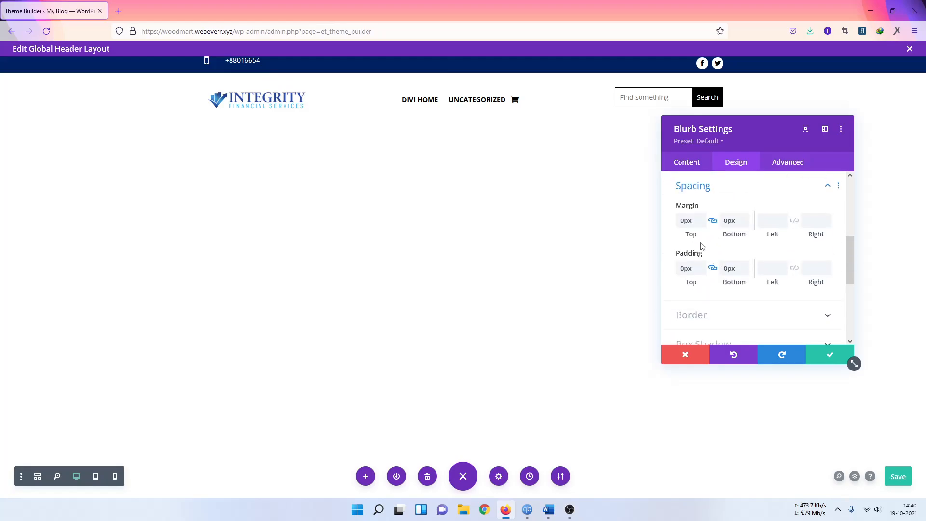
pyautogui.click(702, 217)
pyautogui.click(703, 217)
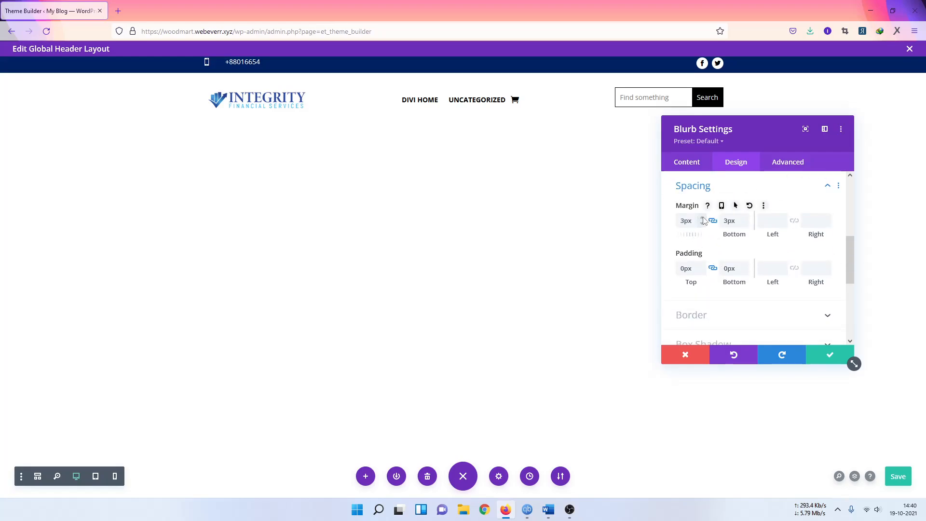
pyautogui.click(703, 218)
pyautogui.click(703, 217)
pyautogui.click(703, 218)
pyautogui.click(702, 224)
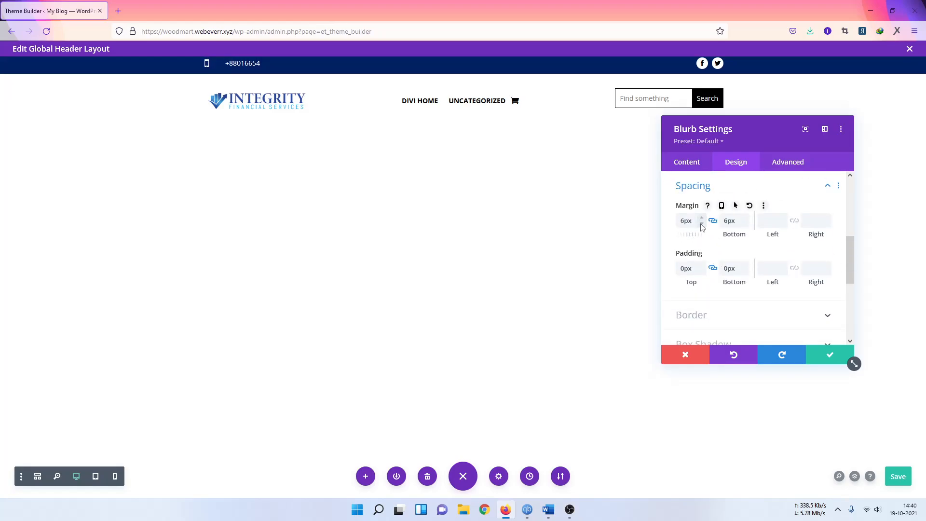
pyautogui.click(701, 224)
pyautogui.click(702, 225)
pyautogui.click(700, 217)
pyautogui.click(828, 355)
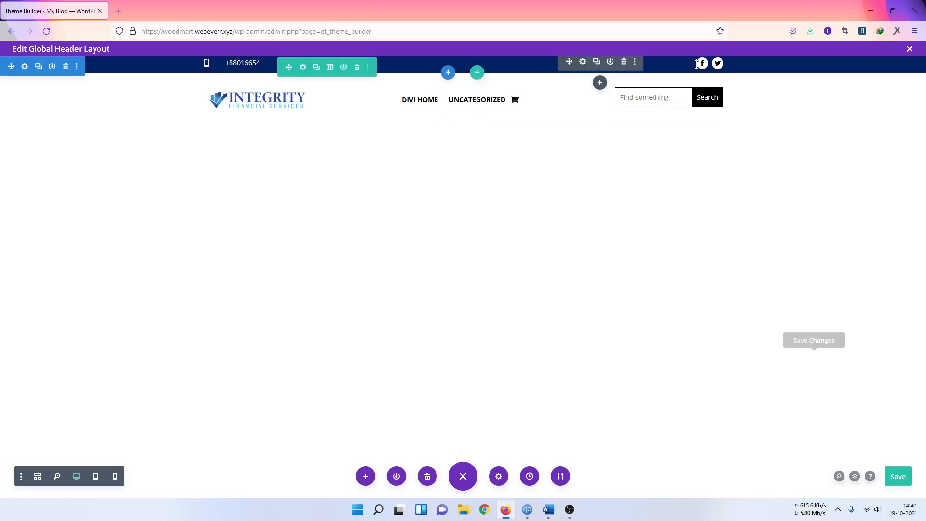
# - Check the social media module's settings, then save the global header layout and close its editor
pyautogui.click(583, 62)
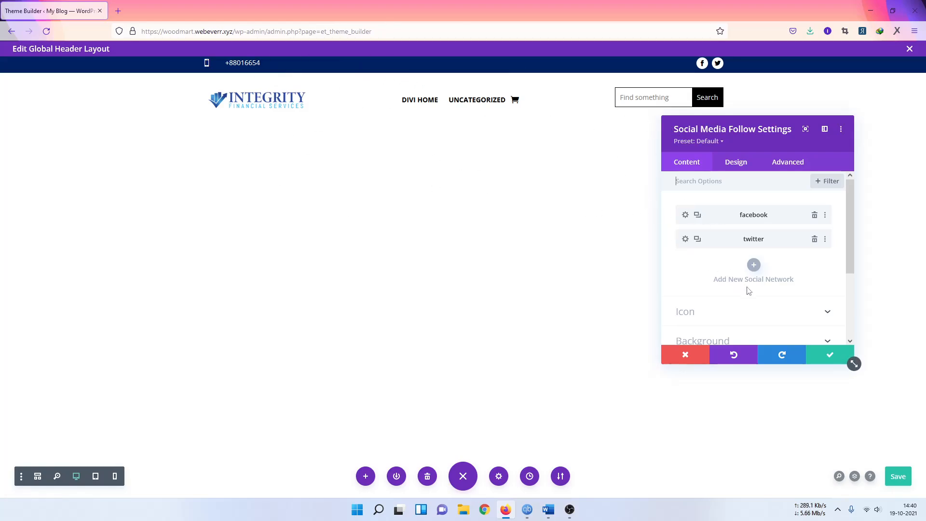
pyautogui.click(828, 354)
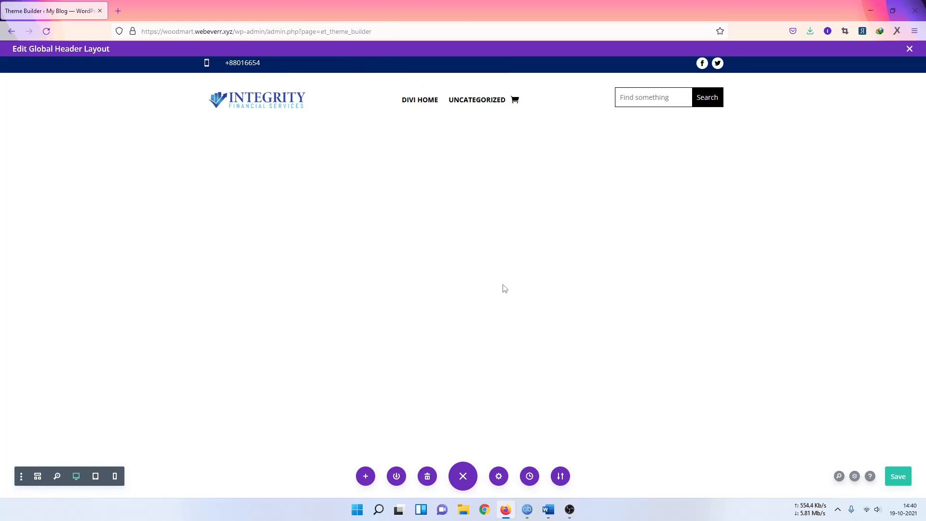
pyautogui.click(897, 470)
pyautogui.click(897, 477)
pyautogui.moveTo(163, 72)
pyautogui.click(908, 50)
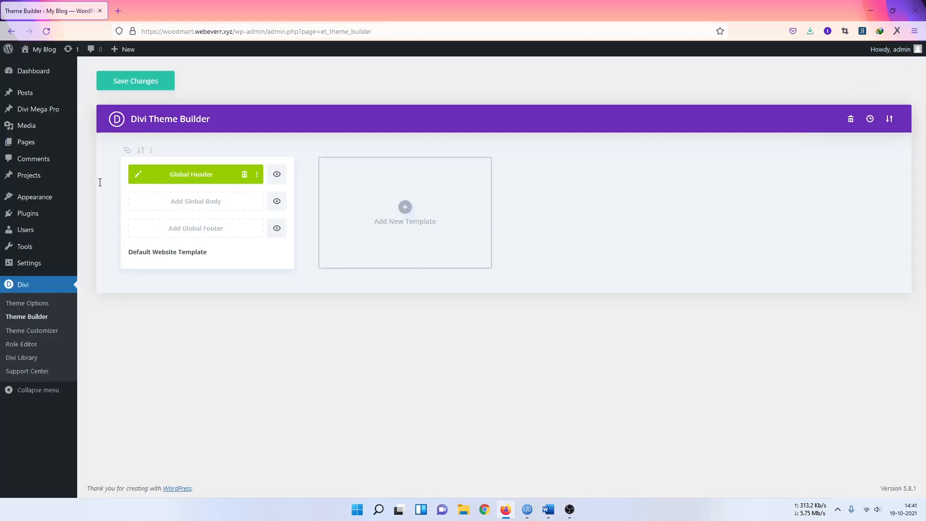
# - Open the live site in a new tab and return to the Theme Builder tab
pyautogui.moveTo(27, 49)
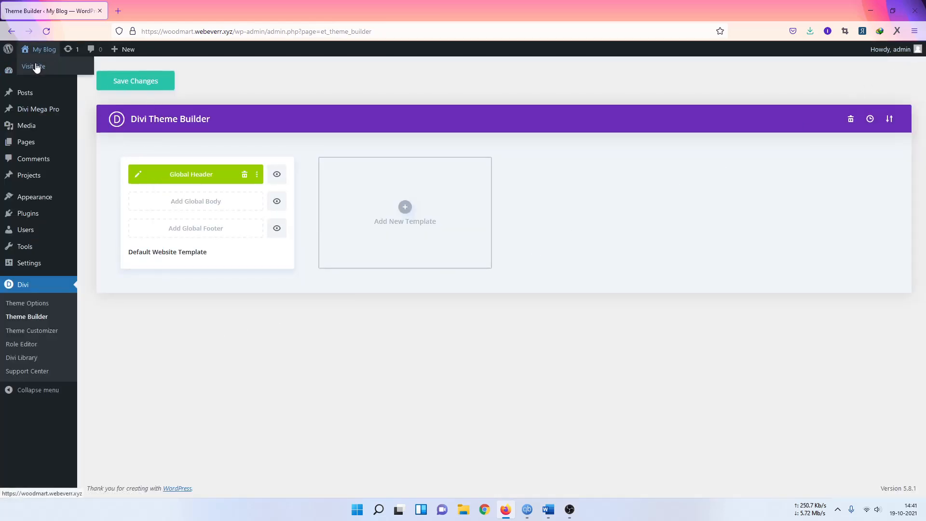
pyautogui.click(37, 66)
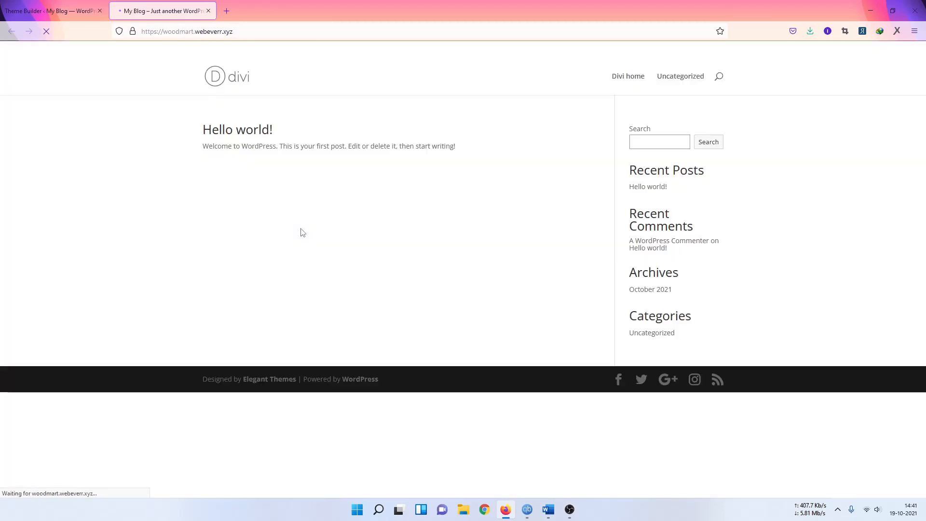
pyautogui.click(70, 11)
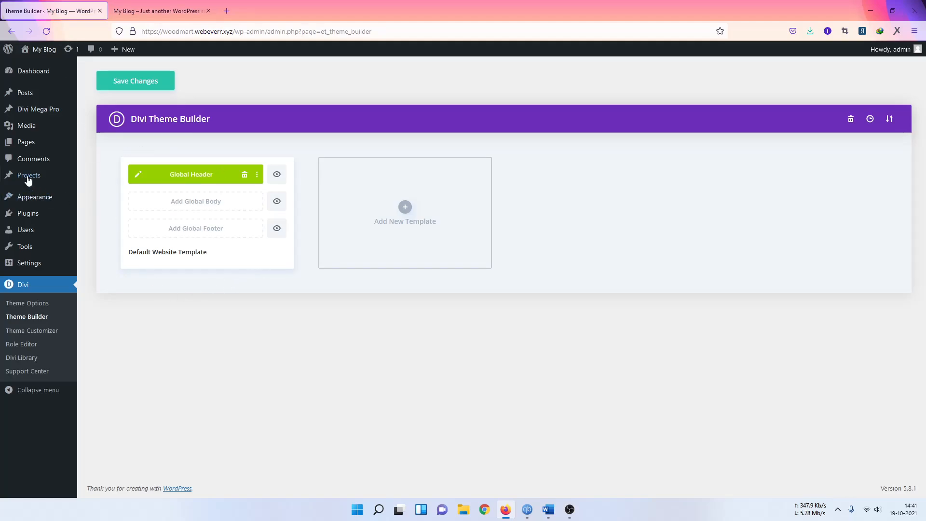
# - Open Divi's Theme Options in a separate tab and proceed from there to the Theme Customizer
pyautogui.middleClick(27, 304)
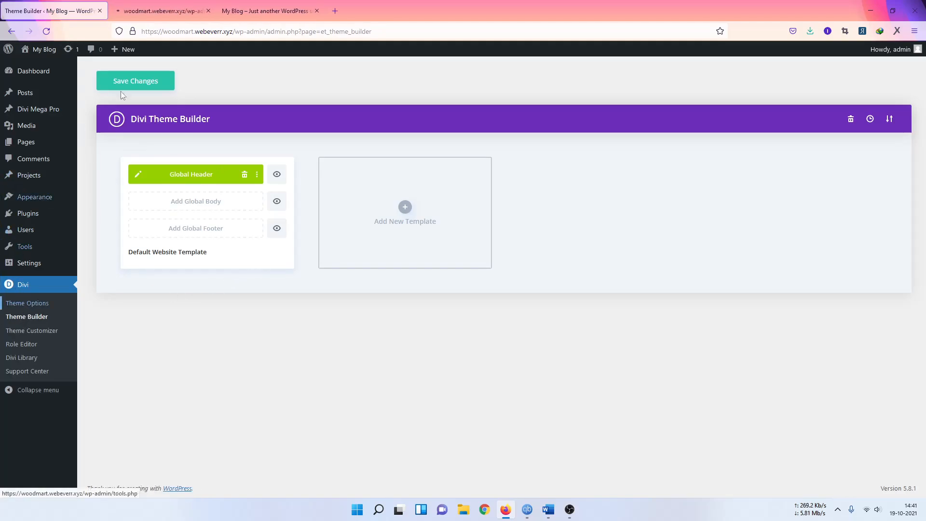
pyautogui.click(137, 13)
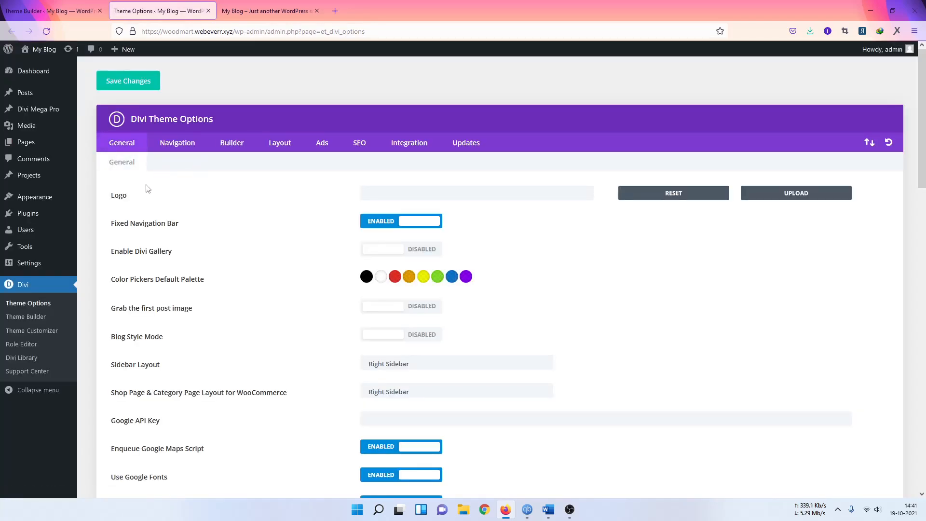
pyautogui.click(37, 332)
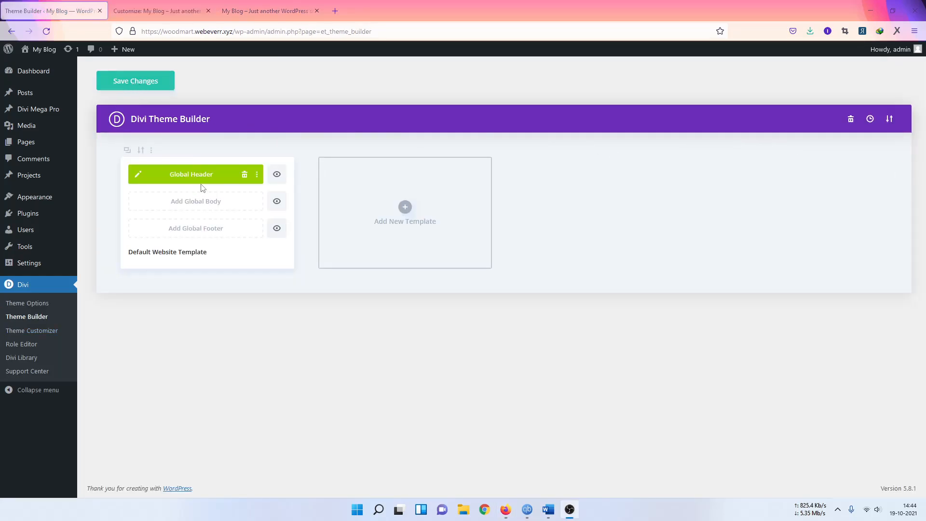
# - Save the Theme Builder changes and reload the live site to check the header
pyautogui.click(133, 81)
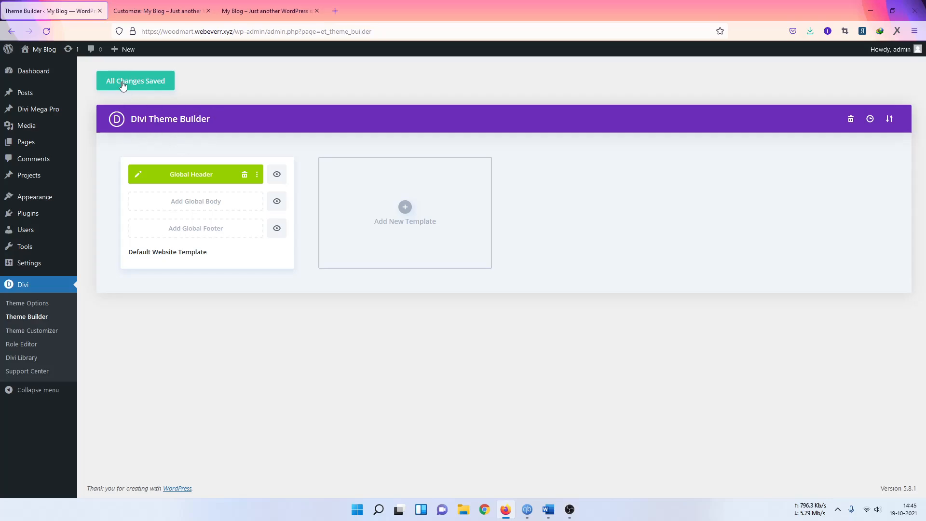
pyautogui.click(251, 11)
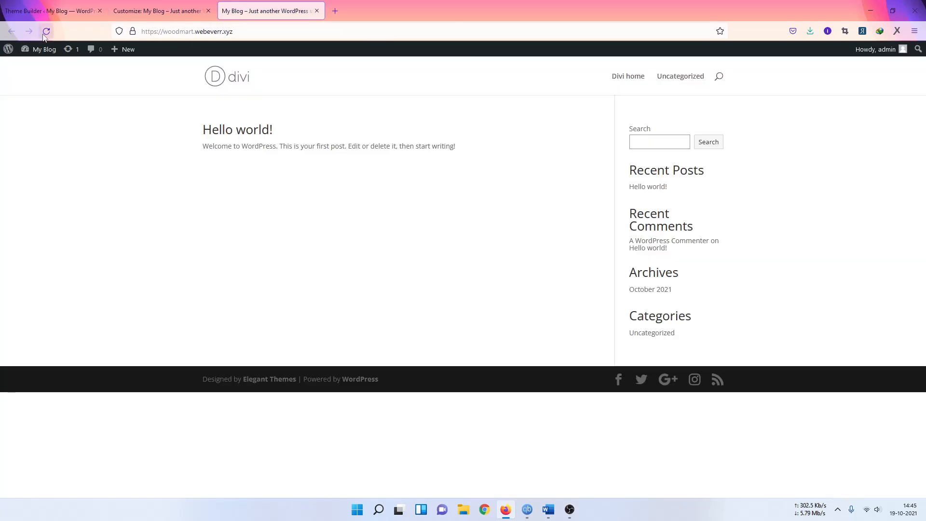
pyautogui.click(44, 35)
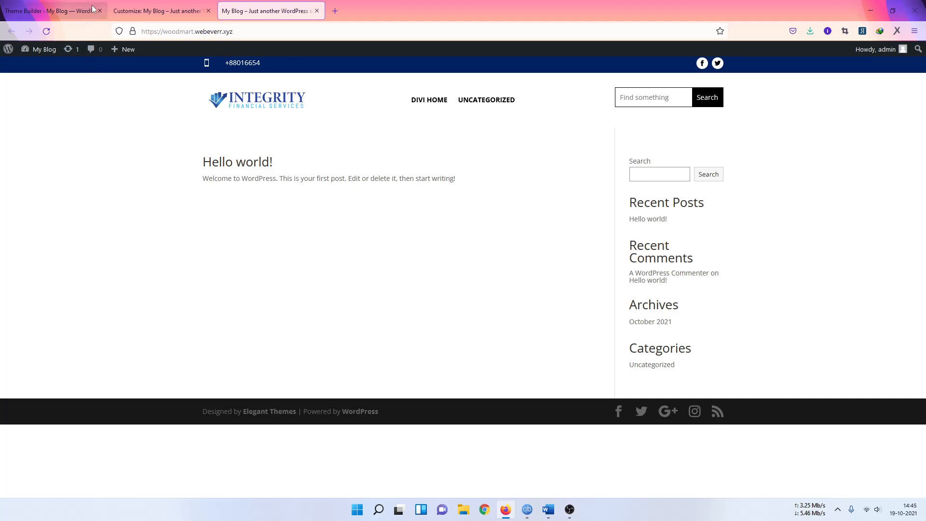
# - Add a global footer to the default website template and start building it from scratch
pyautogui.click(77, 11)
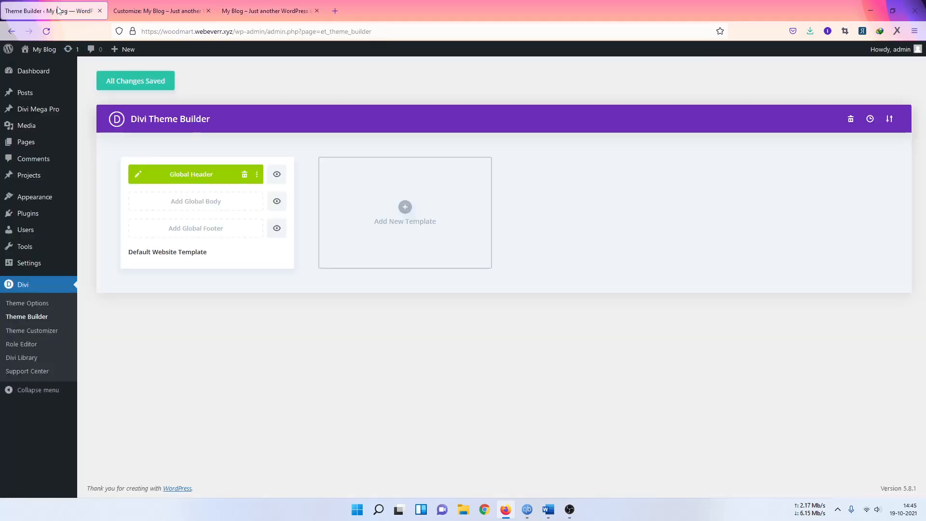
pyautogui.click(218, 230)
pyautogui.click(211, 240)
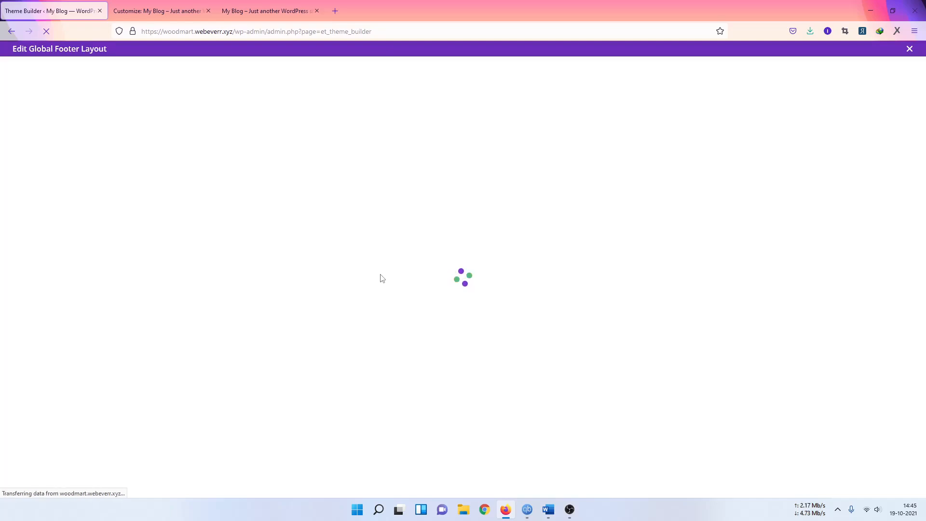
pyautogui.click(275, 268)
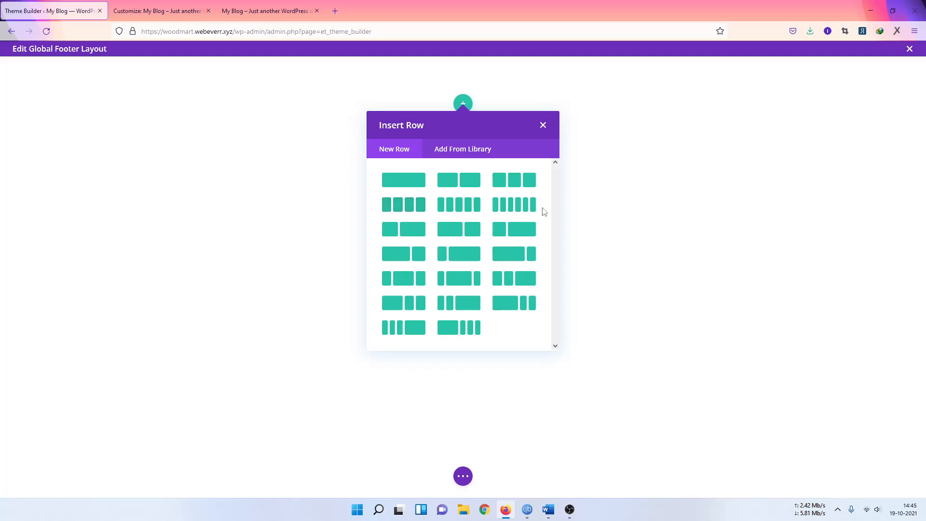
# - Insert a row of four equal columns in the footer section and remove it again
pyautogui.click(411, 208)
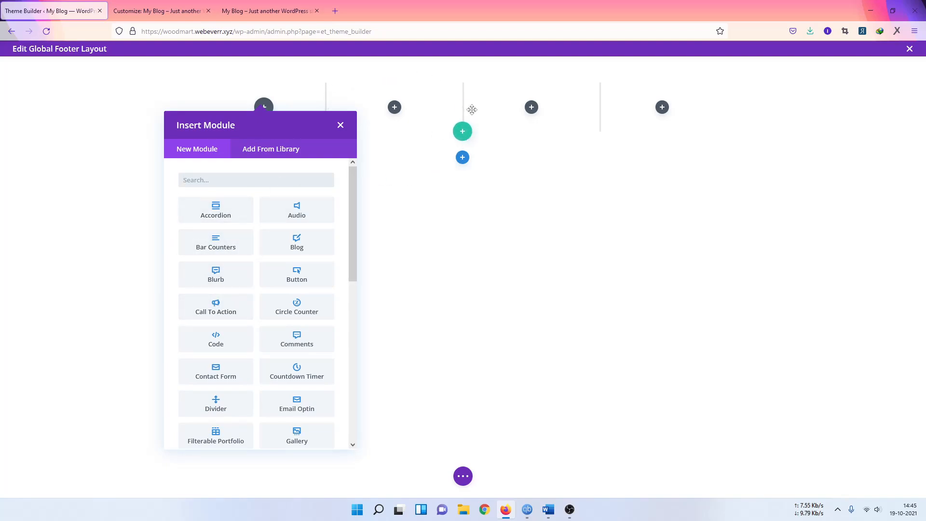
pyautogui.click(340, 126)
pyautogui.click(283, 94)
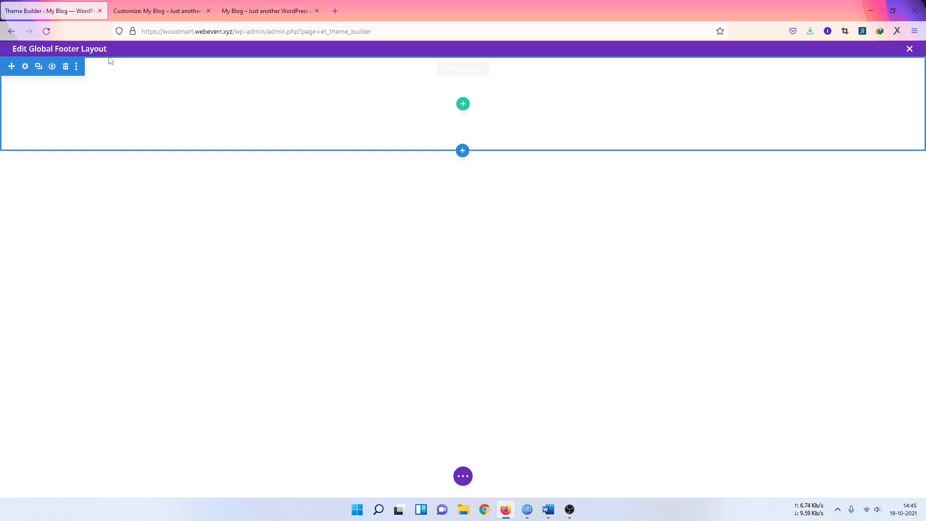
# - Delete the empty footer section, browse the premade layout packs in the library and preview the Web Agency pack
pyautogui.click(66, 70)
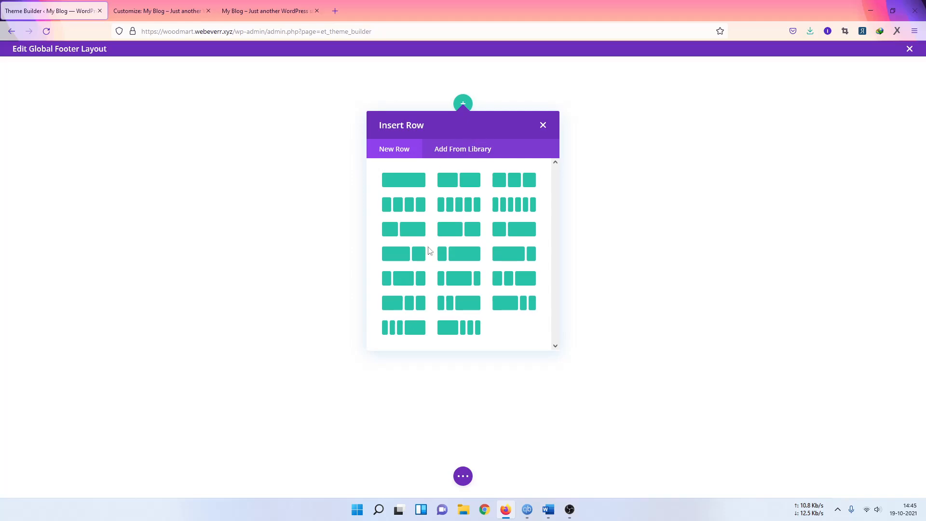
pyautogui.click(463, 476)
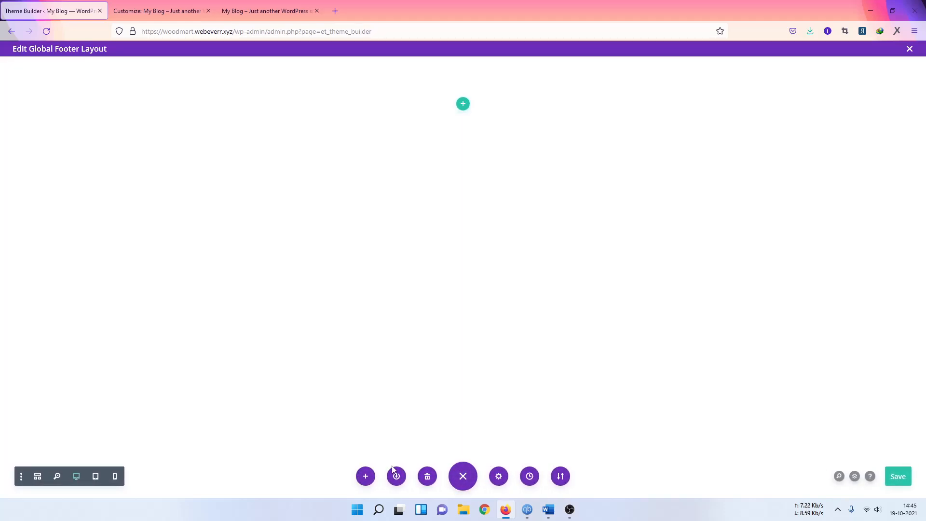
pyautogui.click(365, 476)
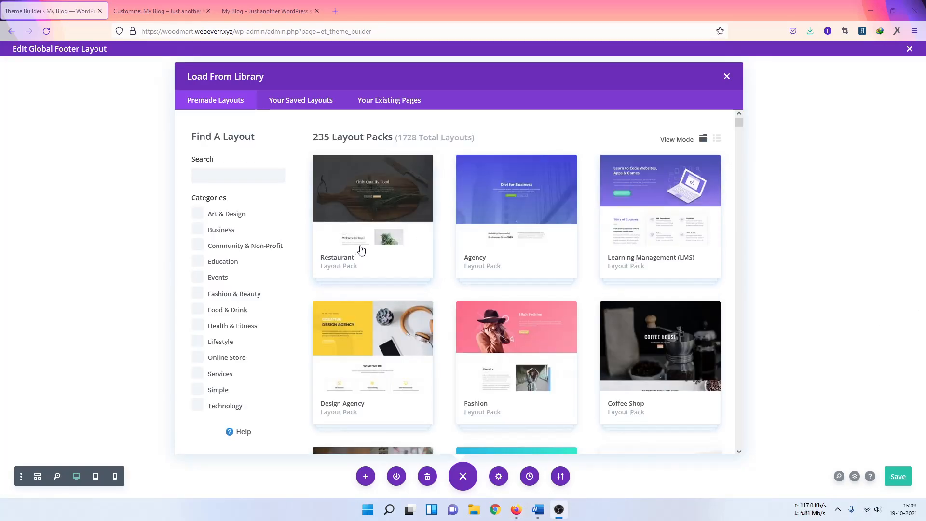
pyautogui.scroll(-4, 366, 270)
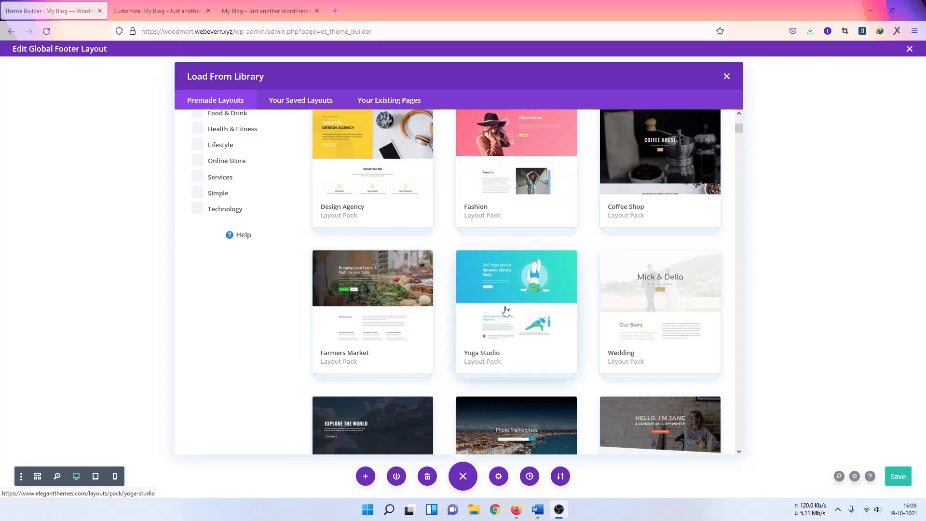
pyautogui.scroll(-2, 323, 323)
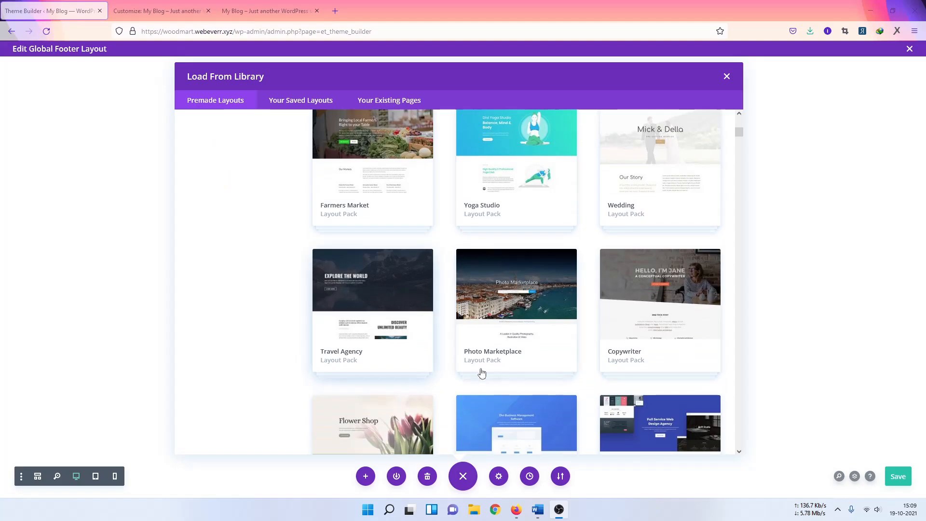
pyautogui.scroll(-3, 585, 333)
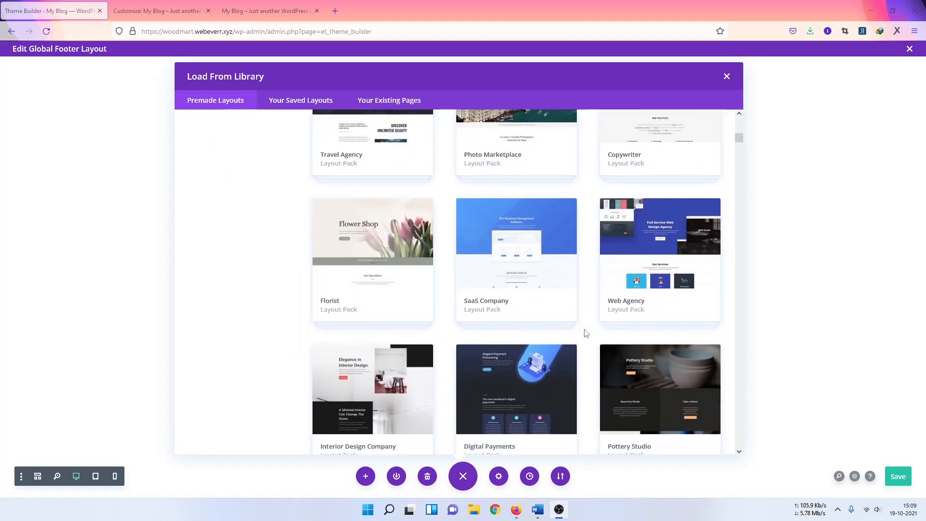
pyautogui.click(647, 261)
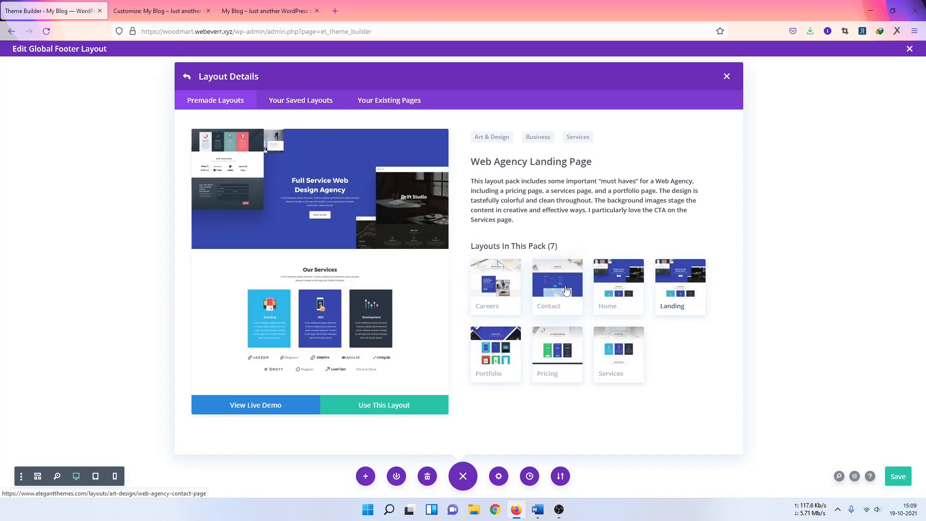
pyautogui.click(187, 76)
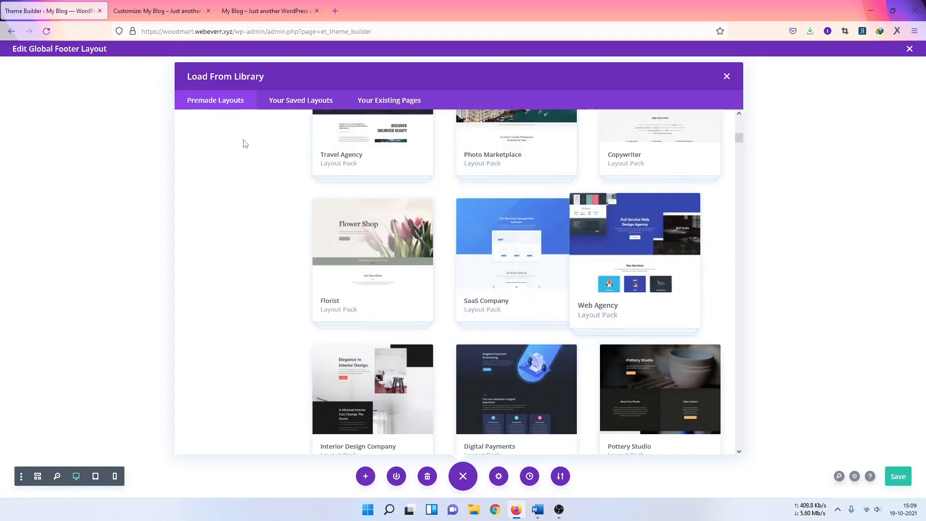
# - Preview the SaaS Company layout pack, including its Features and Landing pages
pyautogui.scroll(-2, 571, 268)
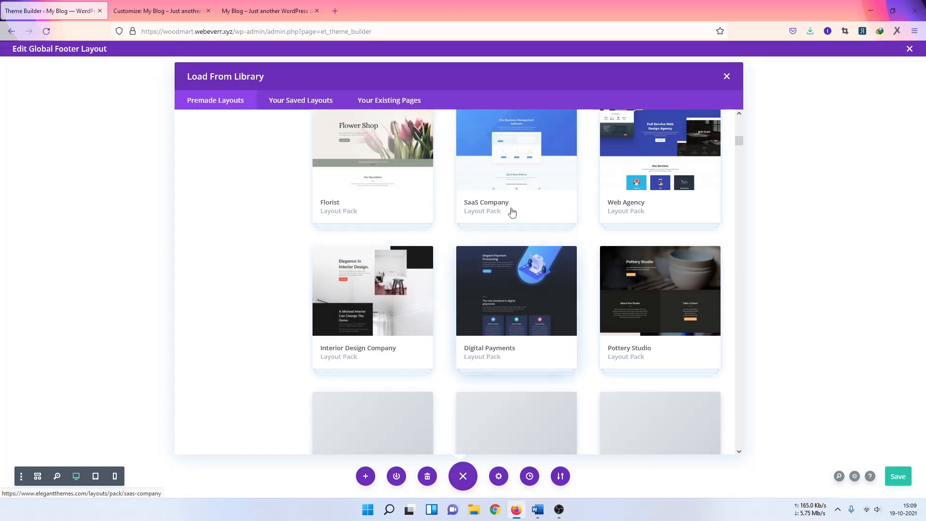
pyautogui.scroll(2, 533, 223)
pyautogui.click(534, 222)
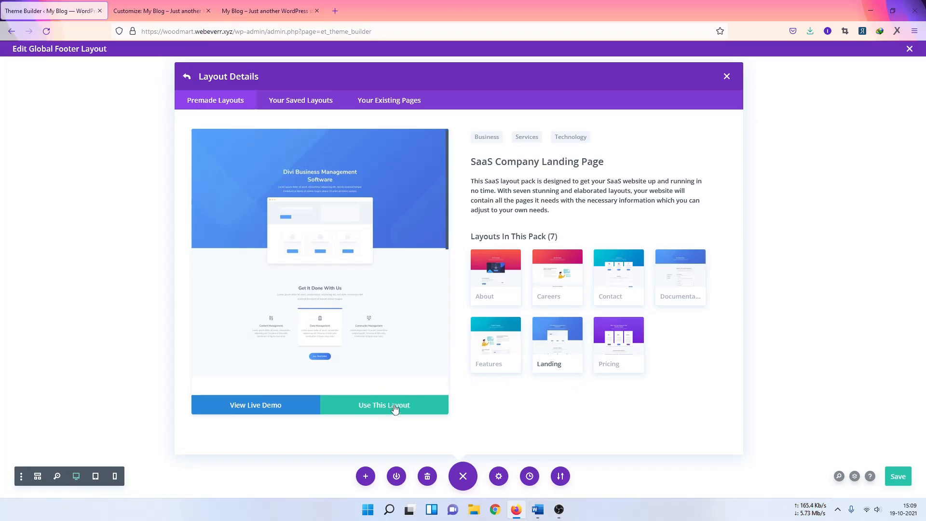
pyautogui.click(502, 336)
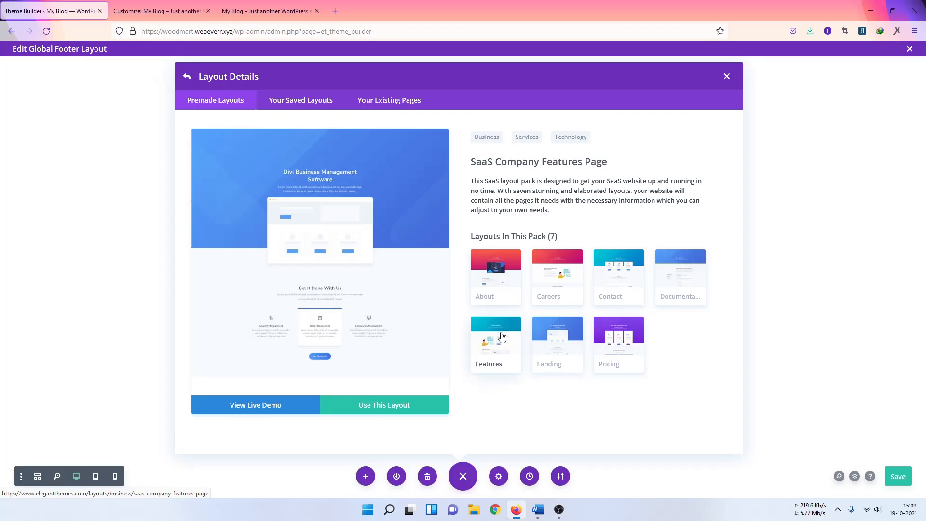
pyautogui.click(571, 345)
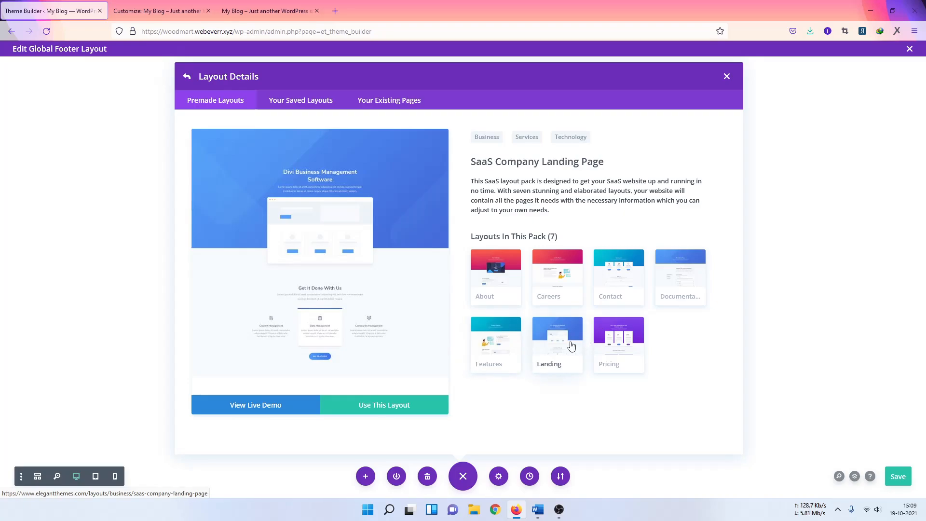
# - Filter the layouts by Art & Design, try to use the Web Agency Landing Page layout, and leave the library
pyautogui.click(488, 139)
pyautogui.scroll(-7, 617, 339)
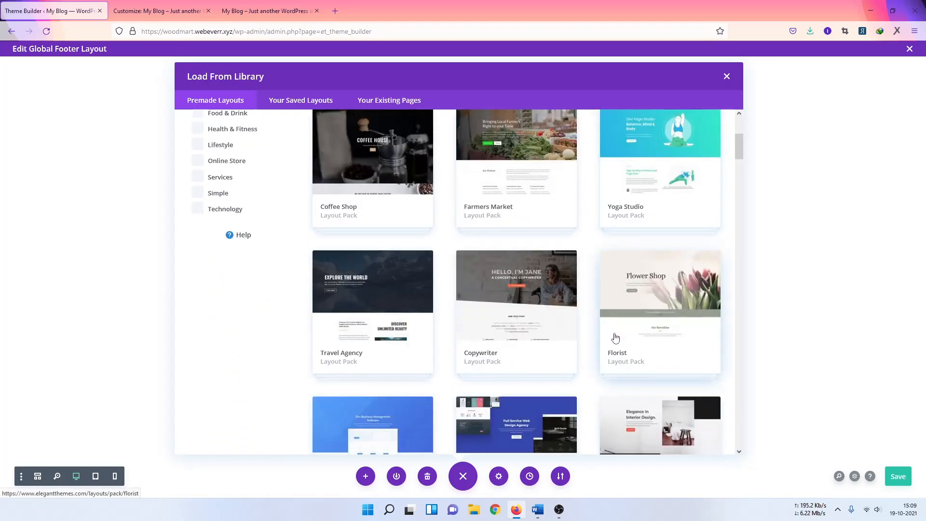
pyautogui.click(524, 303)
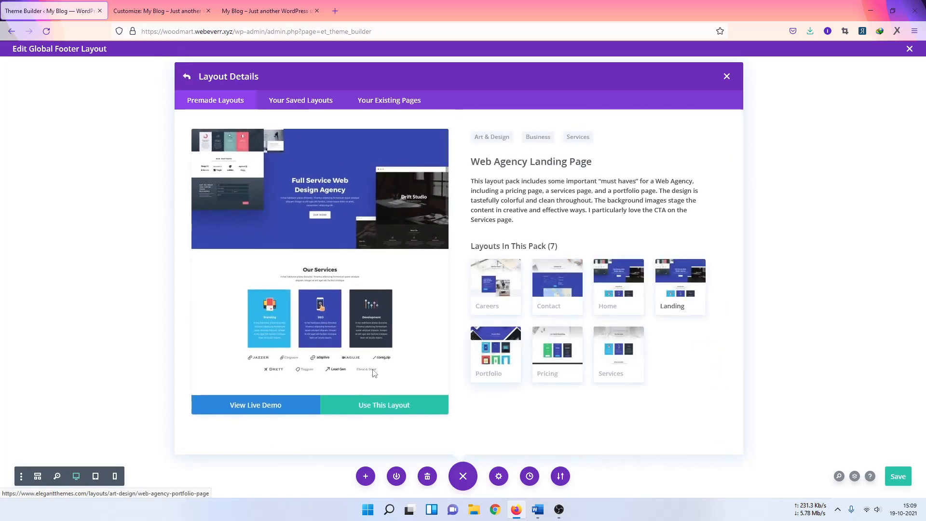
pyautogui.click(372, 405)
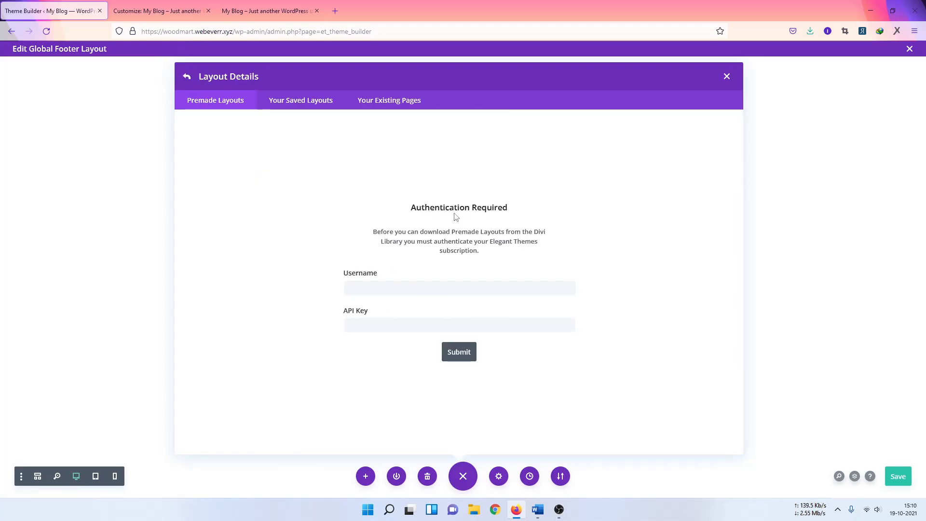
pyautogui.click(187, 77)
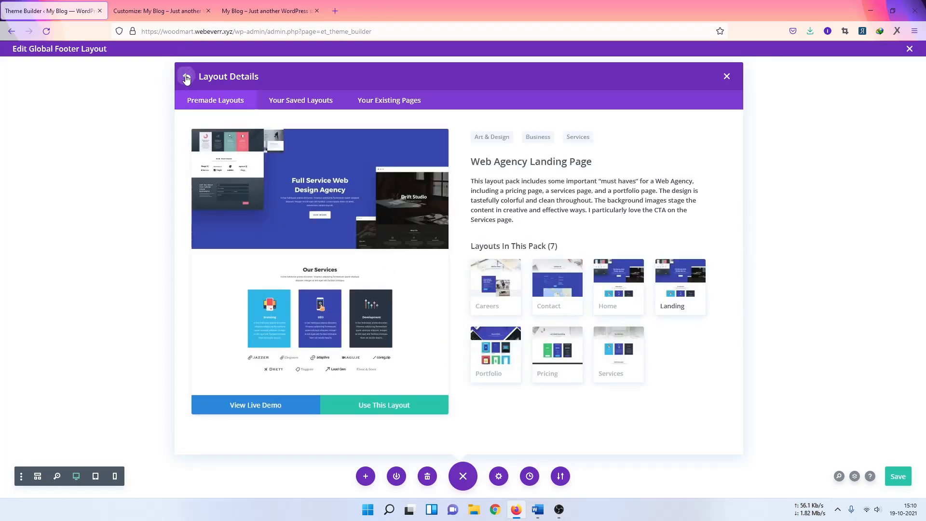
pyautogui.click(726, 76)
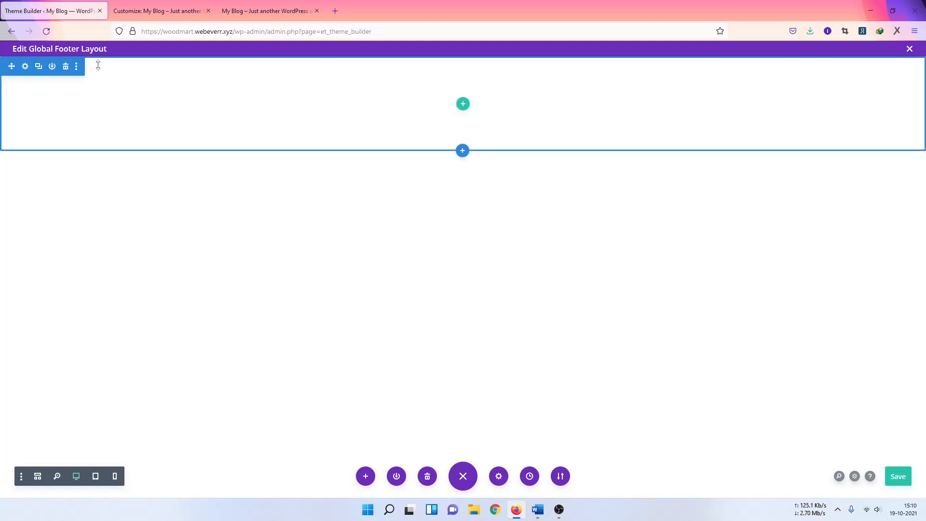
# - Insert a row of four equal columns in the footer and add an Image module to its first column
pyautogui.click(462, 105)
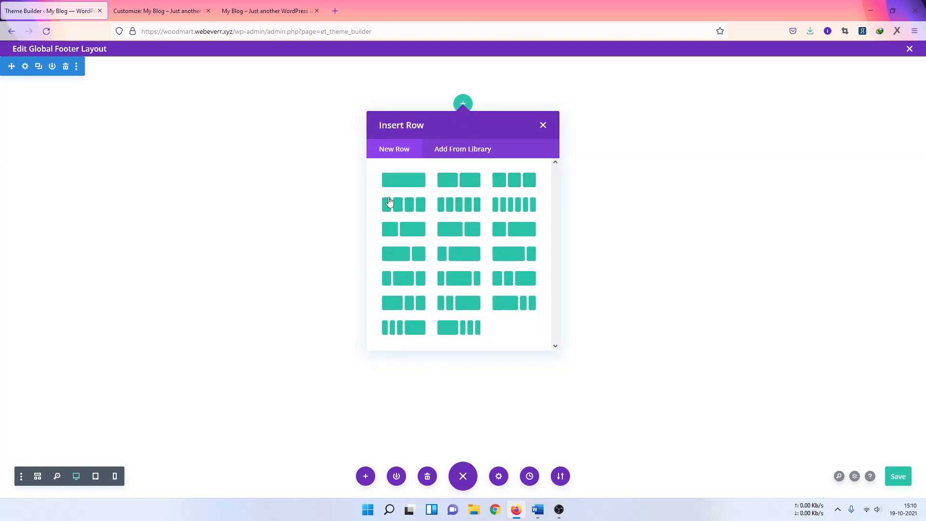
pyautogui.click(396, 202)
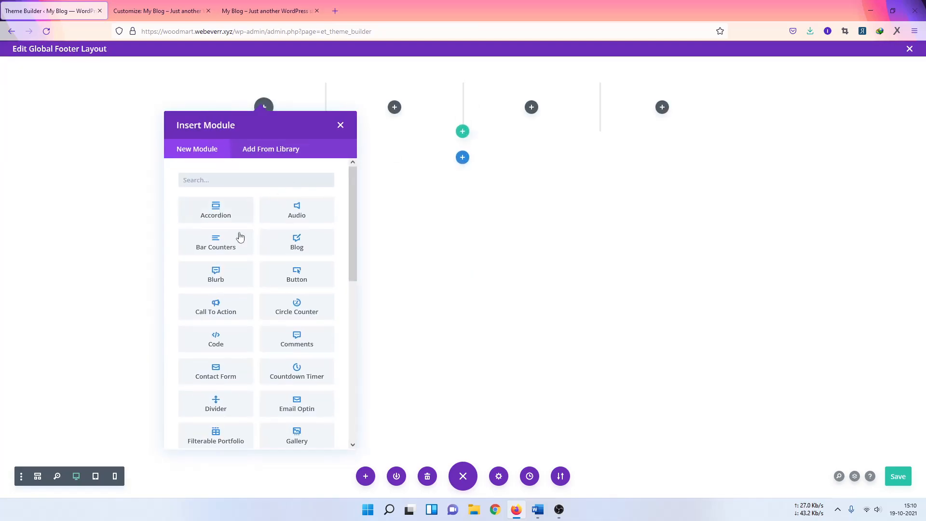
pyautogui.scroll(-3, 231, 256)
pyautogui.scroll(2, 219, 325)
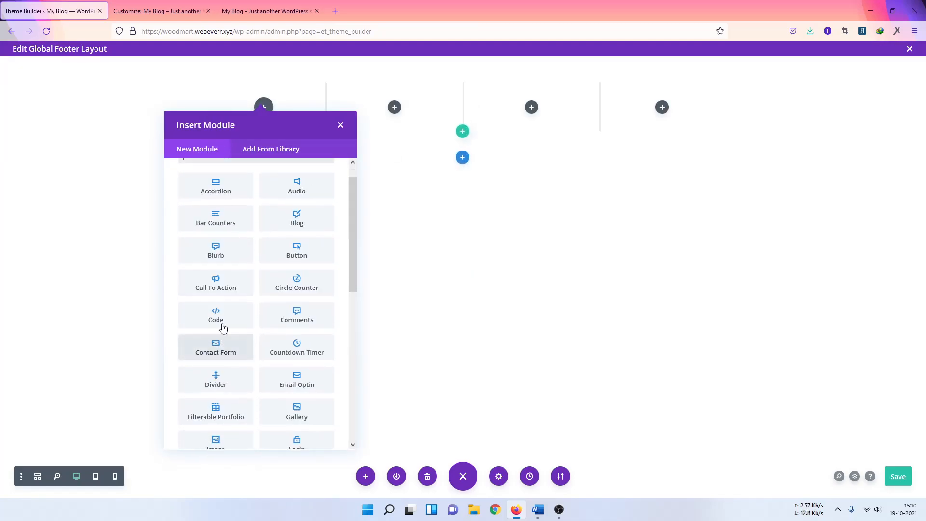
pyautogui.scroll(-2, 222, 343)
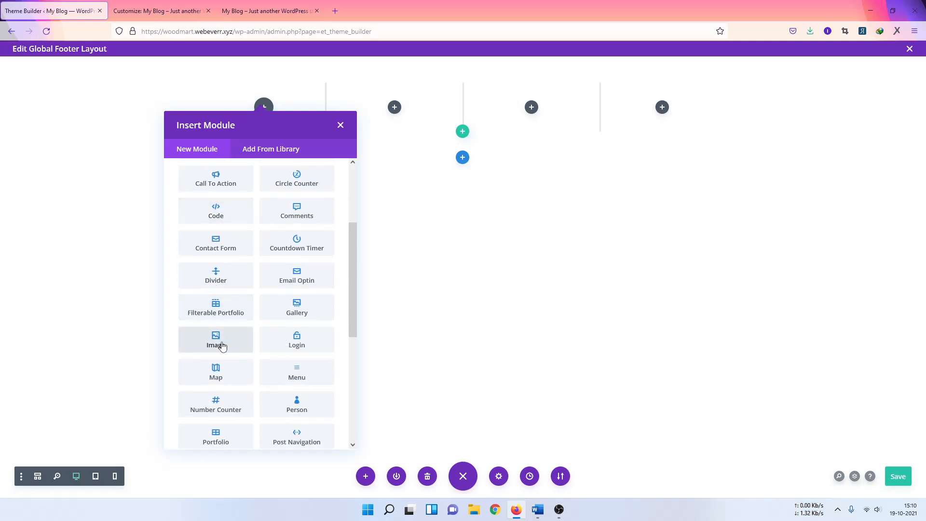
pyautogui.click(216, 340)
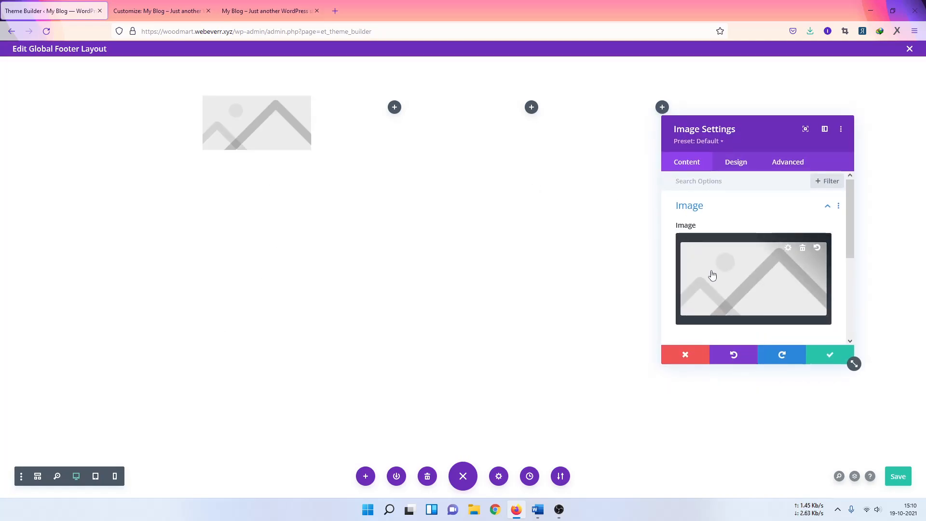
# - Set the module's image to the Integrity Logo from the media library and save the image settings
pyautogui.click(712, 275)
pyautogui.click(135, 89)
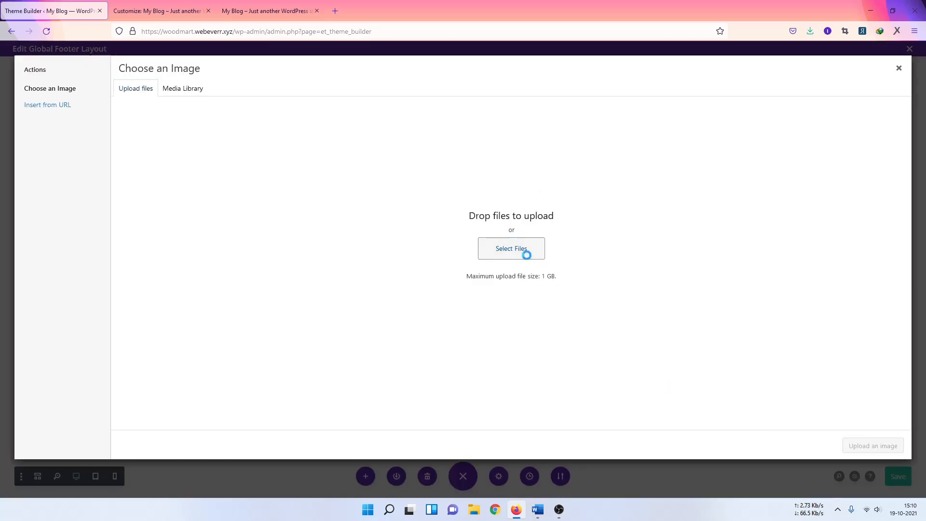
pyautogui.click(526, 254)
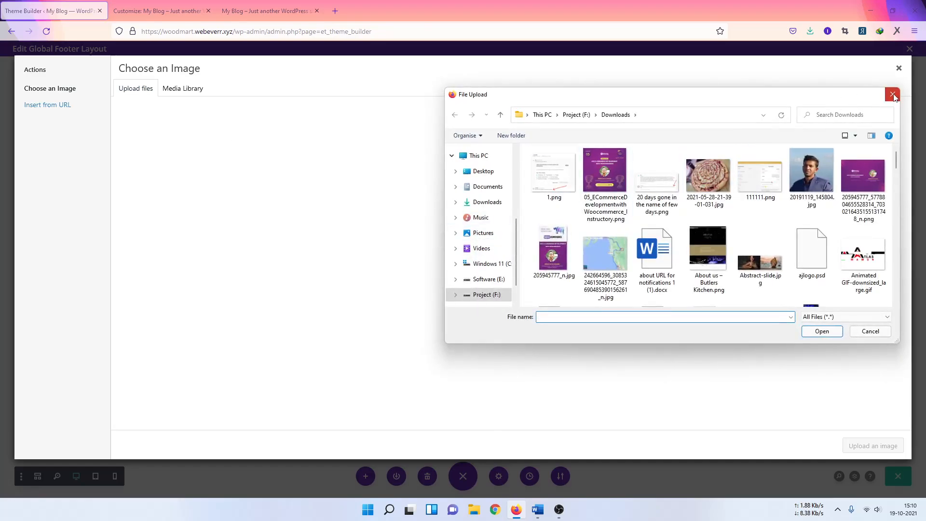
pyautogui.click(893, 95)
pyautogui.click(200, 91)
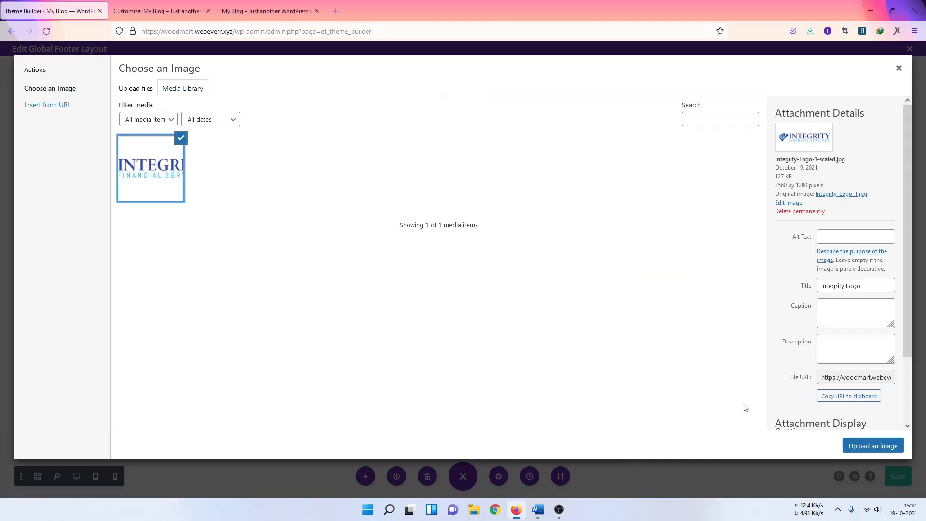
pyautogui.click(875, 445)
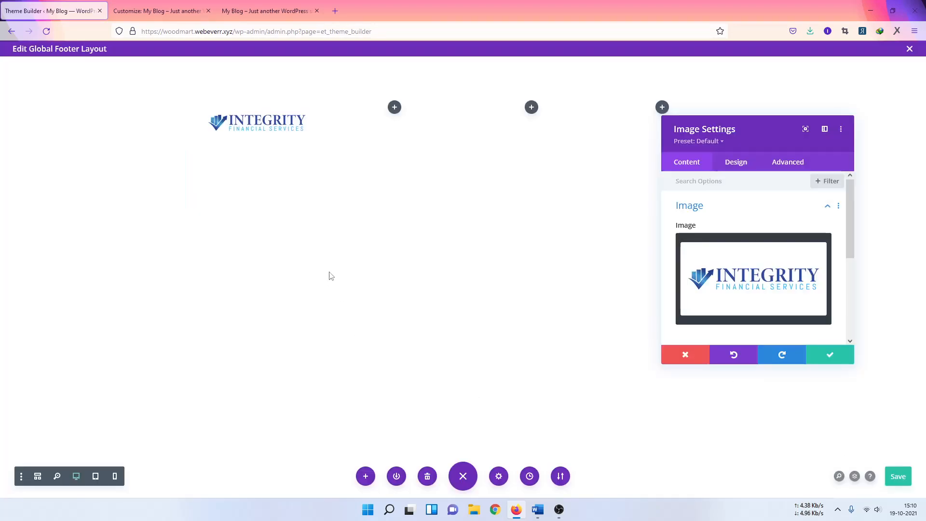
pyautogui.click(818, 355)
# - Add a Text module with the default placeholder content below the logo in the first column
pyautogui.click(256, 133)
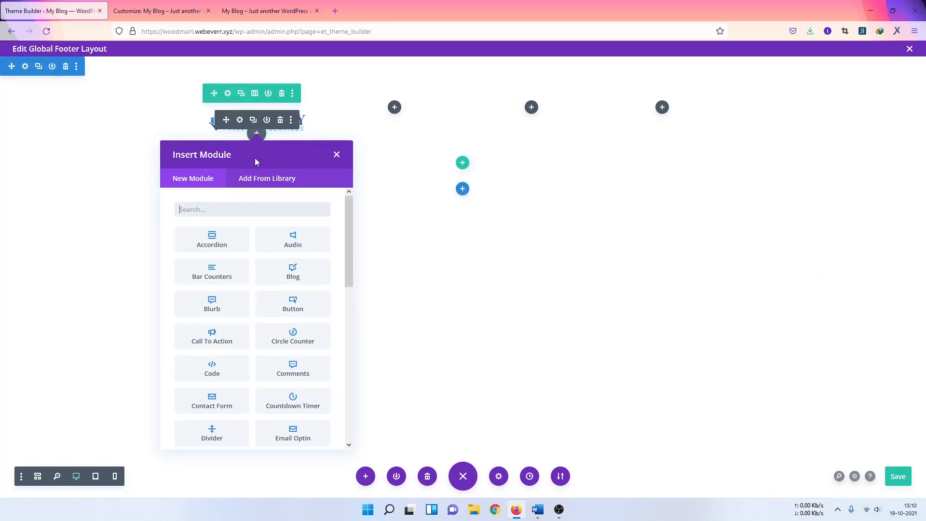
pyautogui.write('text')
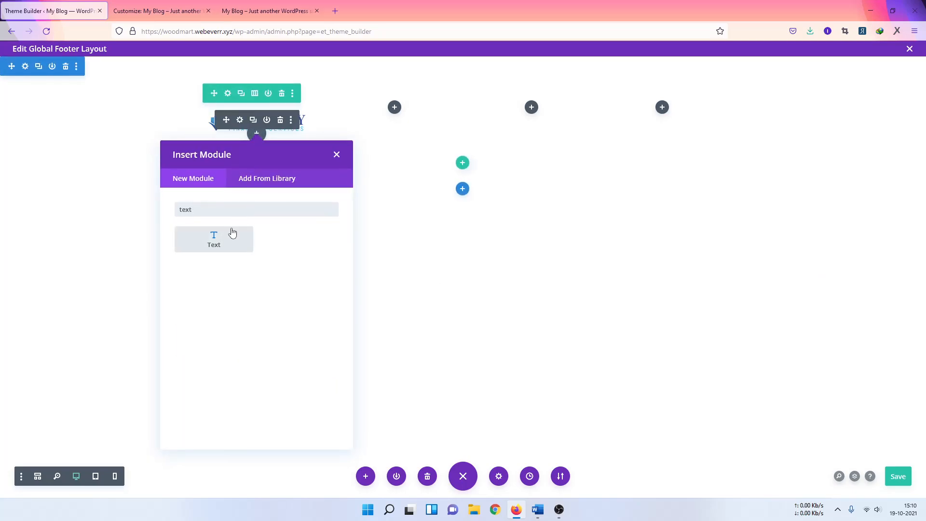
pyautogui.click(232, 233)
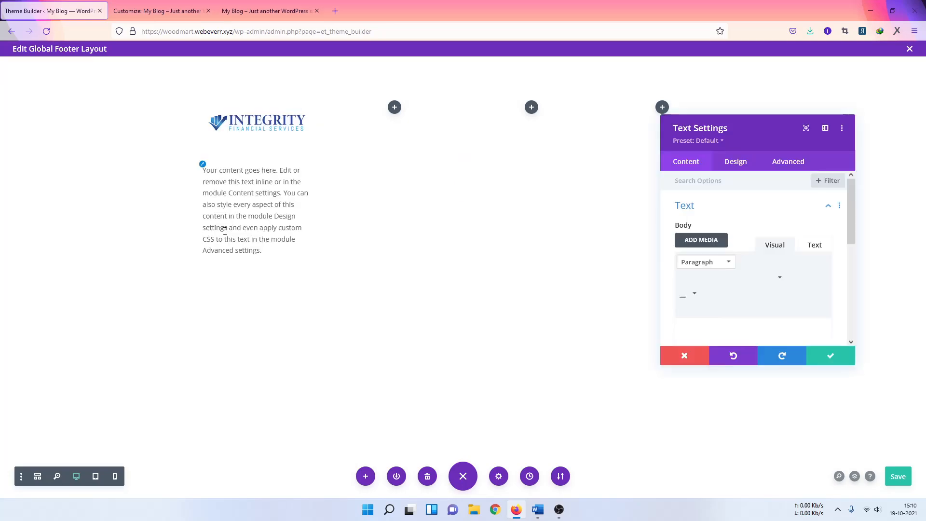
pyautogui.scroll(-1, 746, 283)
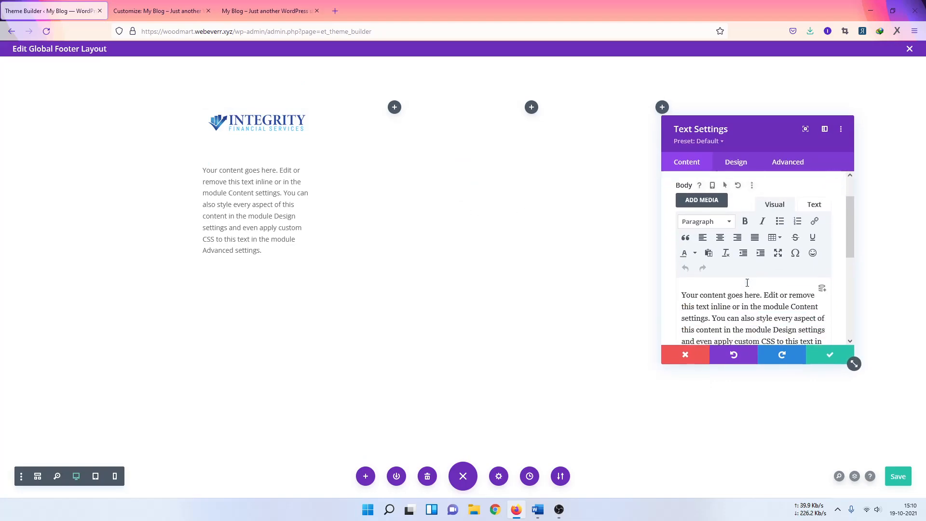
pyautogui.click(829, 354)
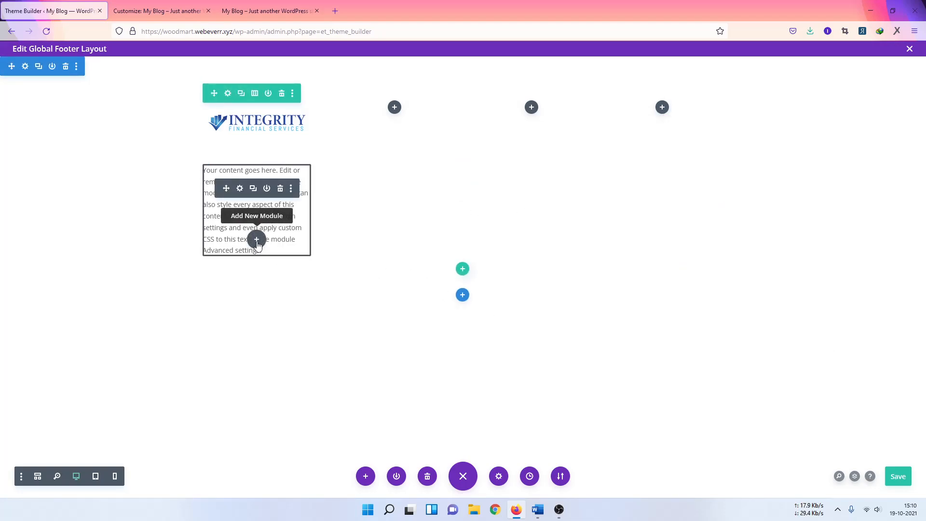
# - Add a Social Media Follow module with the default facebook and twitter networks below the placeholder text
pyautogui.click(257, 240)
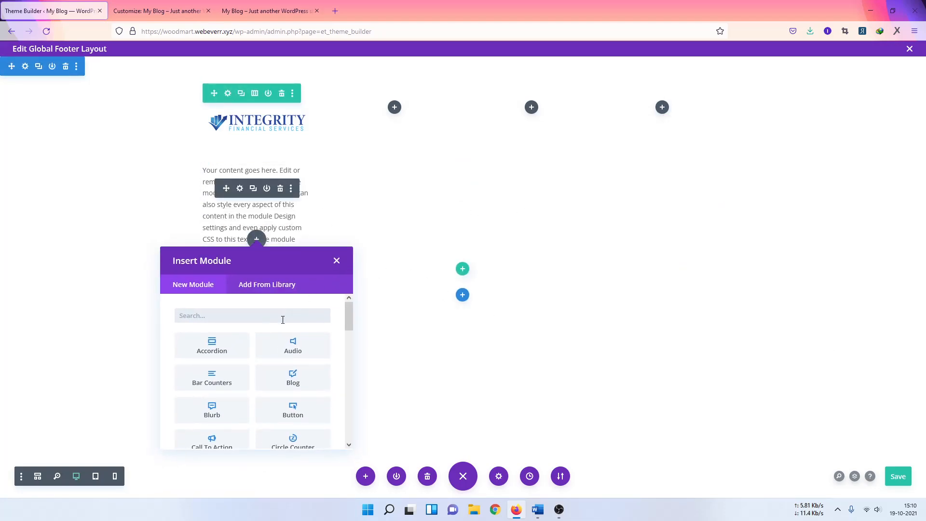
pyautogui.write('social')
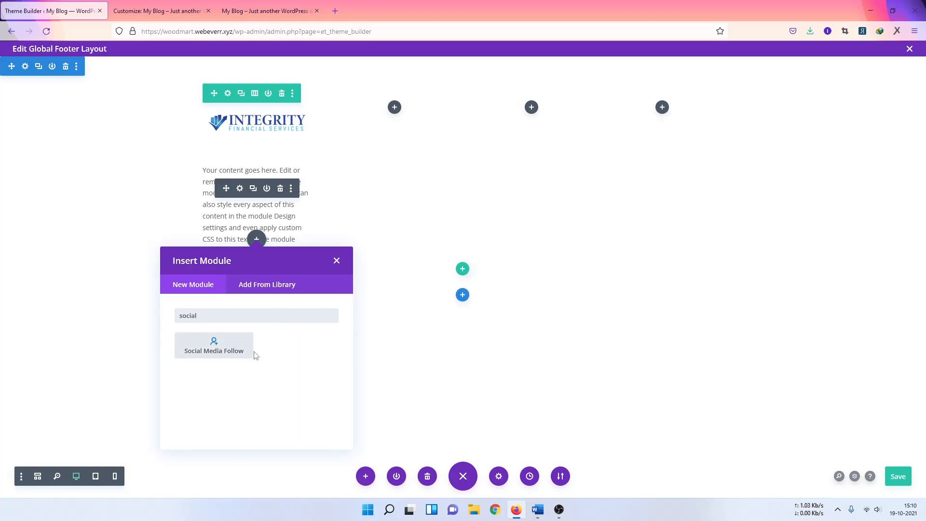
pyautogui.click(216, 348)
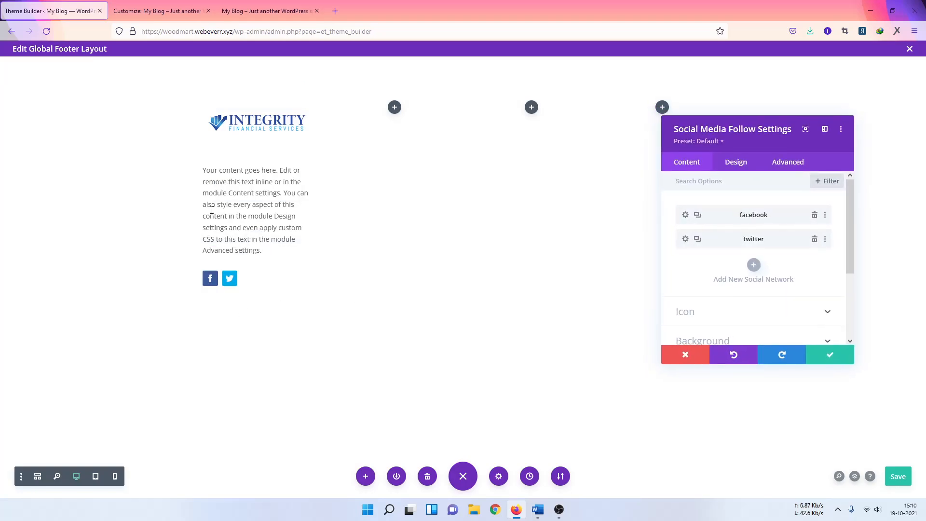
pyautogui.click(849, 358)
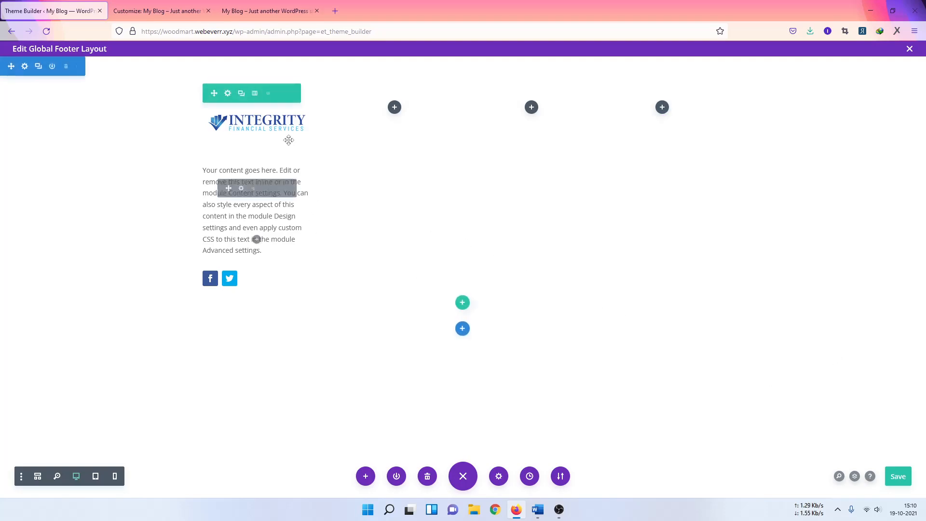
# - Reduce the spacing below the logo and below the placeholder text in the first column
pyautogui.moveTo(263, 160); pyautogui.dragTo(278, 121)
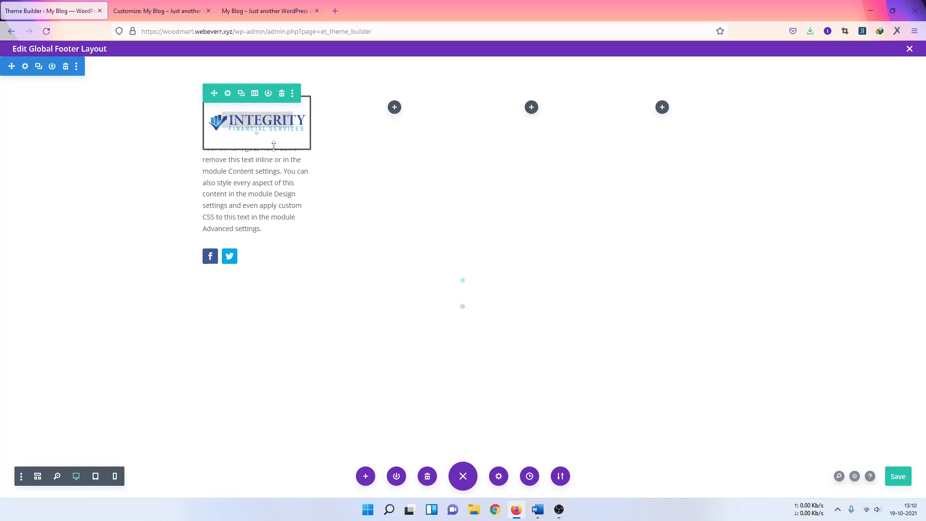
pyautogui.moveTo(246, 241)
pyautogui.mouseDown()
pyautogui.moveTo(247, 224)
pyautogui.moveTo(246, 238)
pyautogui.mouseUp()
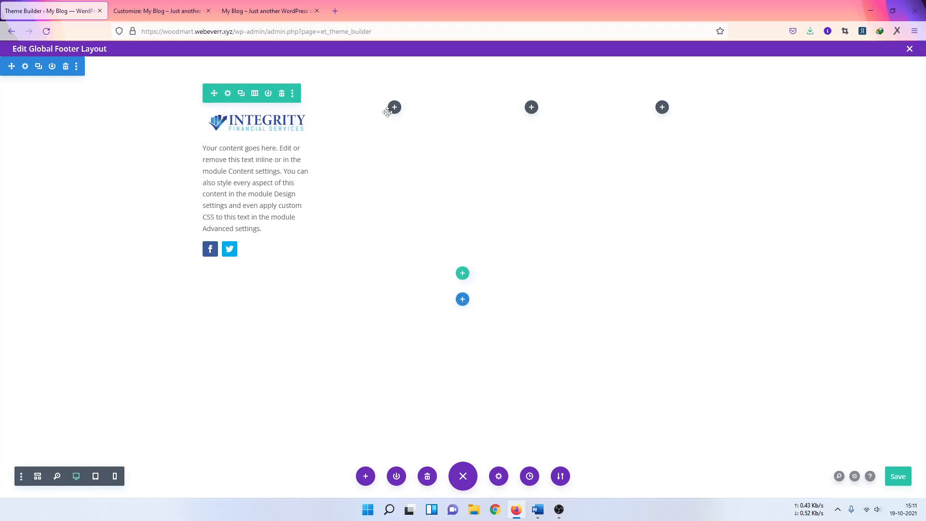
# - Add a Contact Form module to the second column and remove its Message and Name fields
pyautogui.click(394, 107)
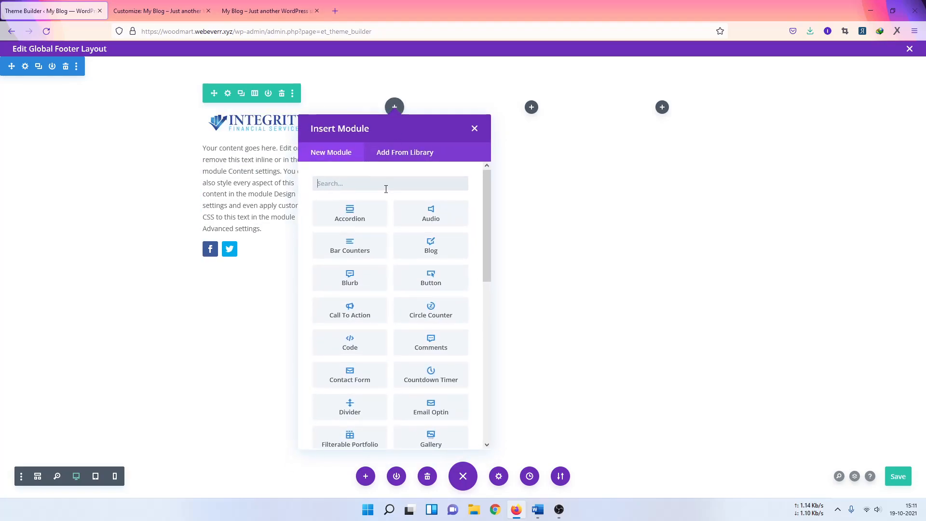
pyautogui.write('cont')
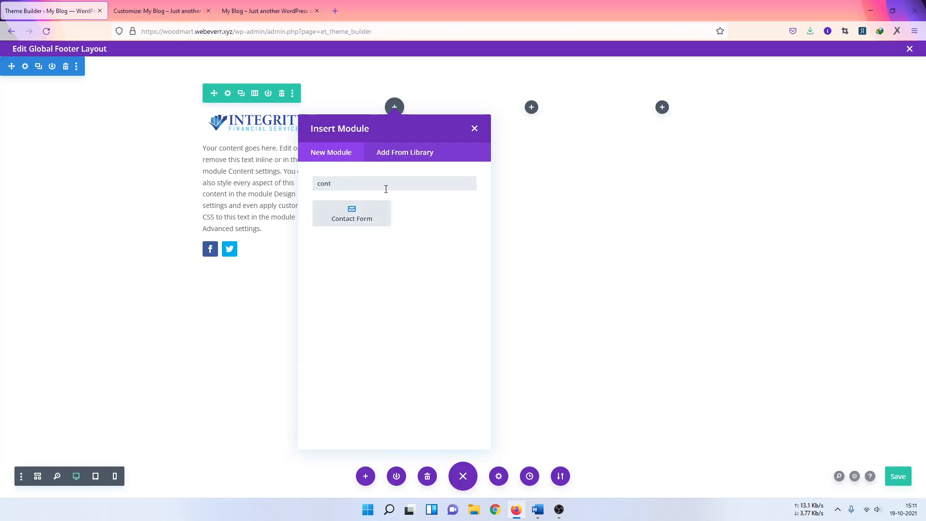
pyautogui.click(365, 208)
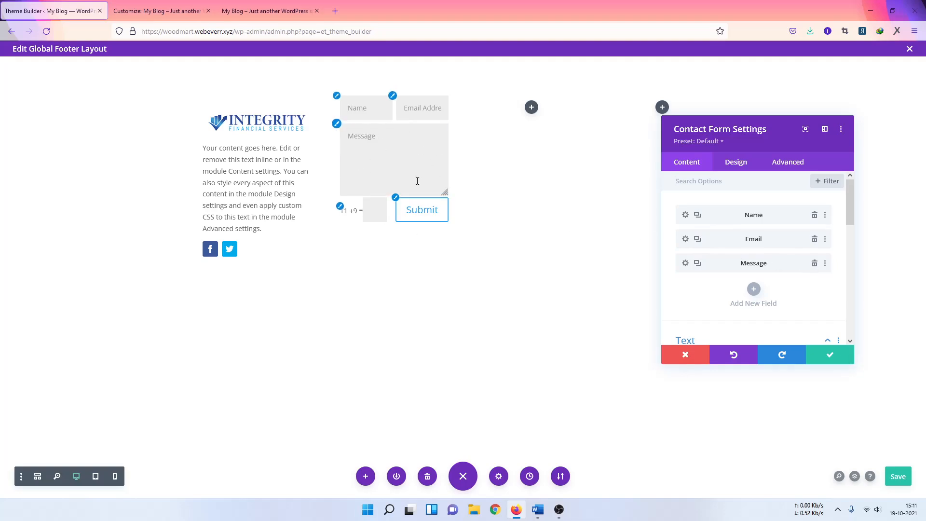
pyautogui.click(814, 265)
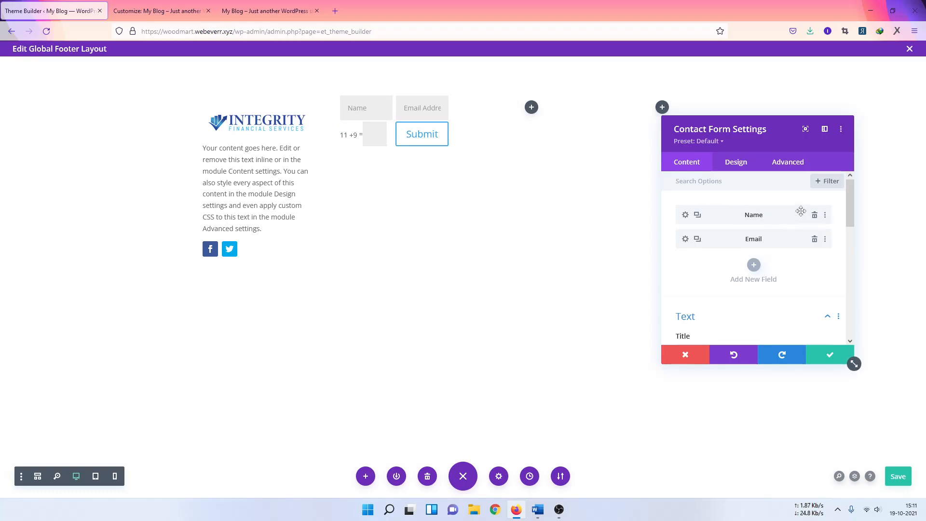
pyautogui.click(813, 217)
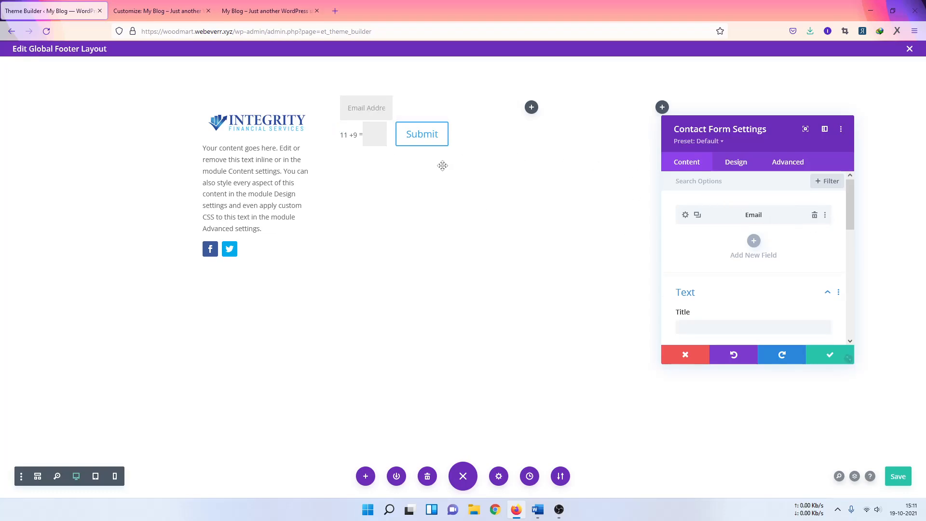
# - Turn off the basic captcha in the contact form's spam protection options
pyautogui.scroll(-2, 762, 260)
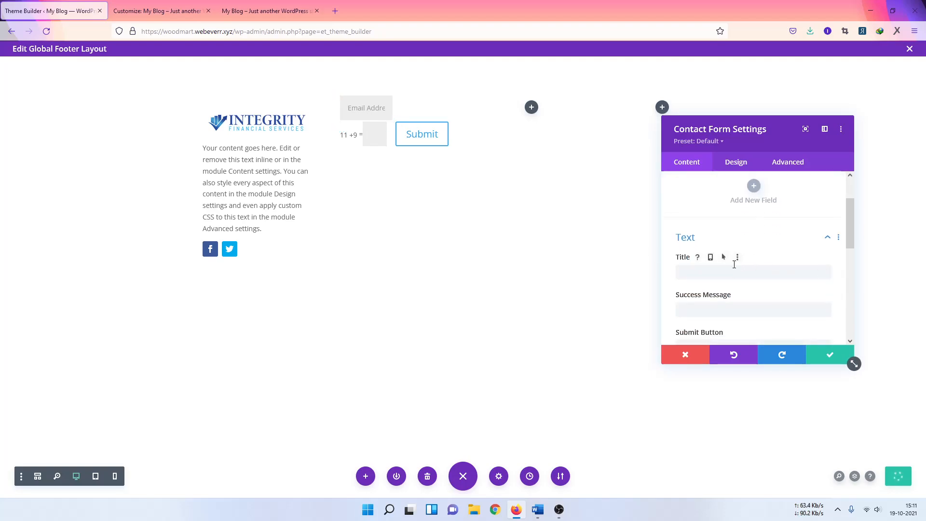
pyautogui.scroll(-2, 738, 258)
pyautogui.scroll(-2, 714, 297)
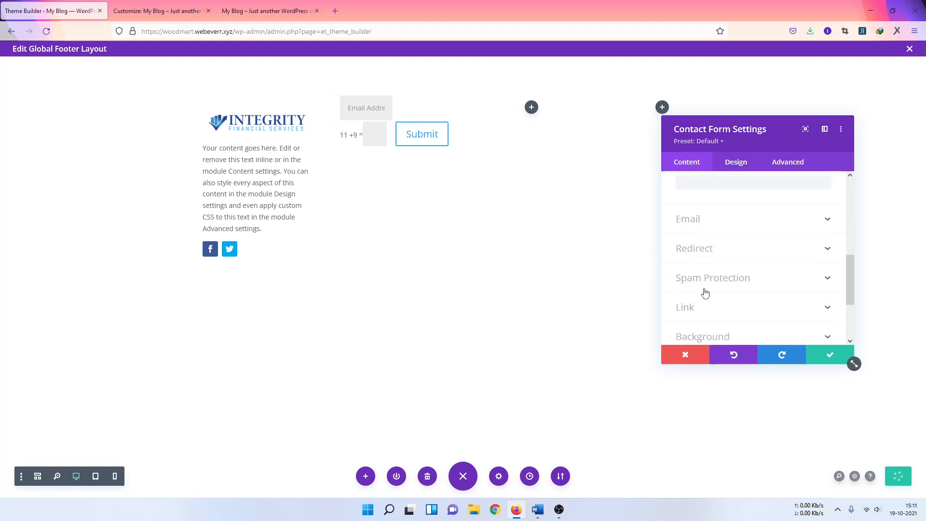
pyautogui.click(703, 284)
pyautogui.click(697, 268)
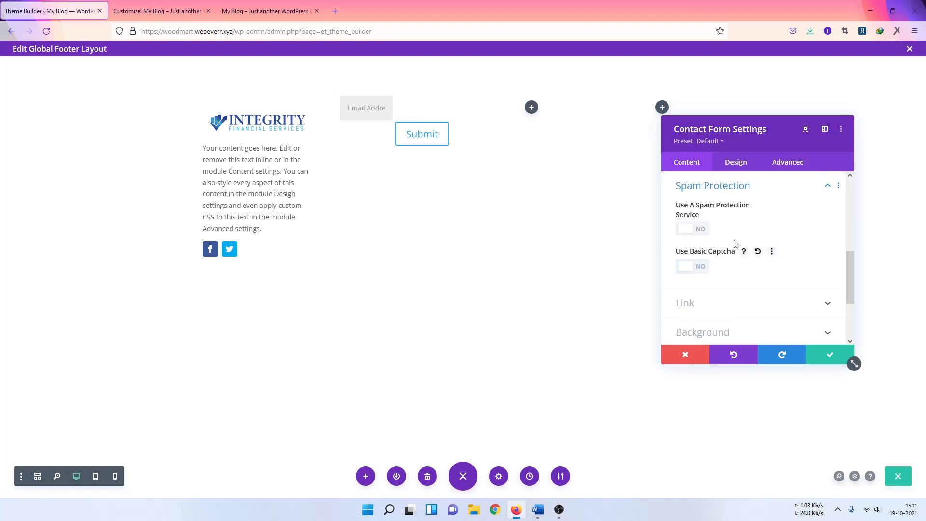
pyautogui.scroll(-1, 722, 250)
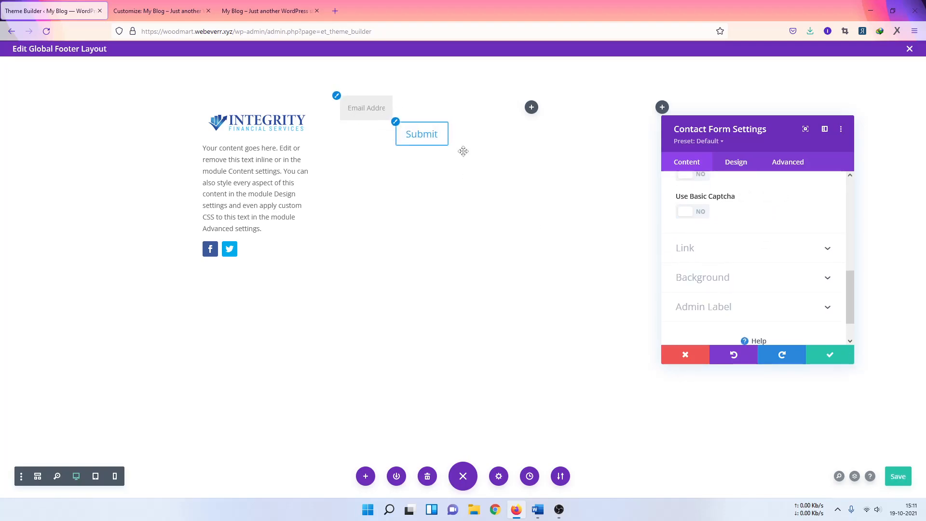
# - Make the contact form's Email field fullwidth and save the field settings
pyautogui.scroll(6, 687, 248)
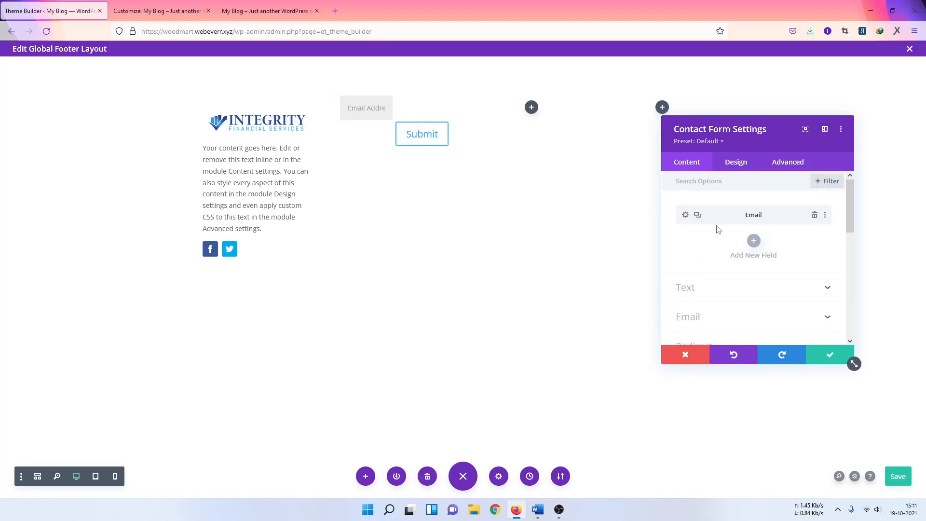
pyautogui.click(685, 215)
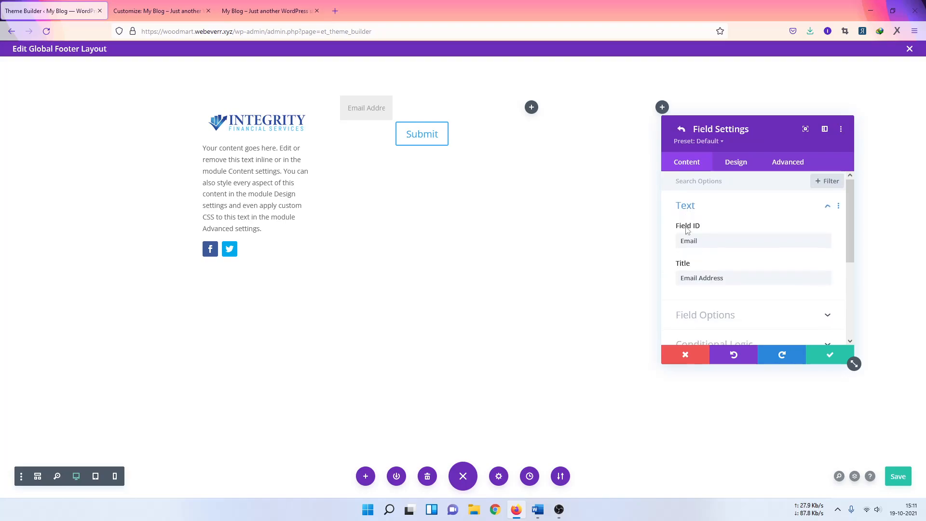
pyautogui.scroll(-3, 710, 246)
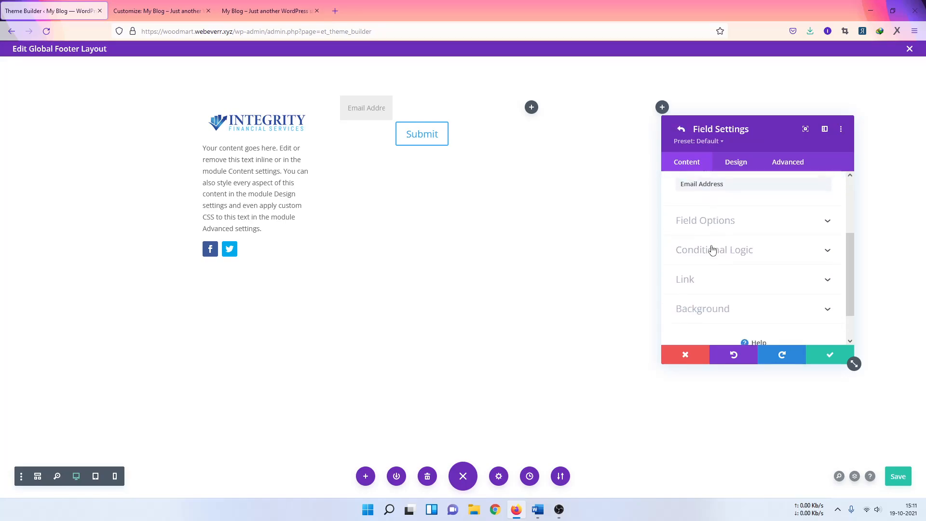
pyautogui.click(712, 210)
pyautogui.scroll(-2, 704, 229)
pyautogui.scroll(2, 729, 238)
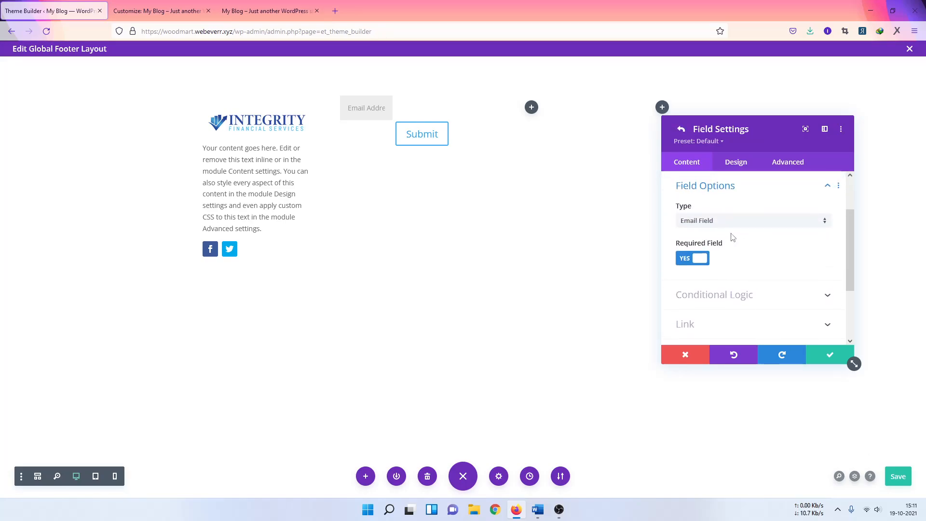
pyautogui.scroll(-2, 737, 254)
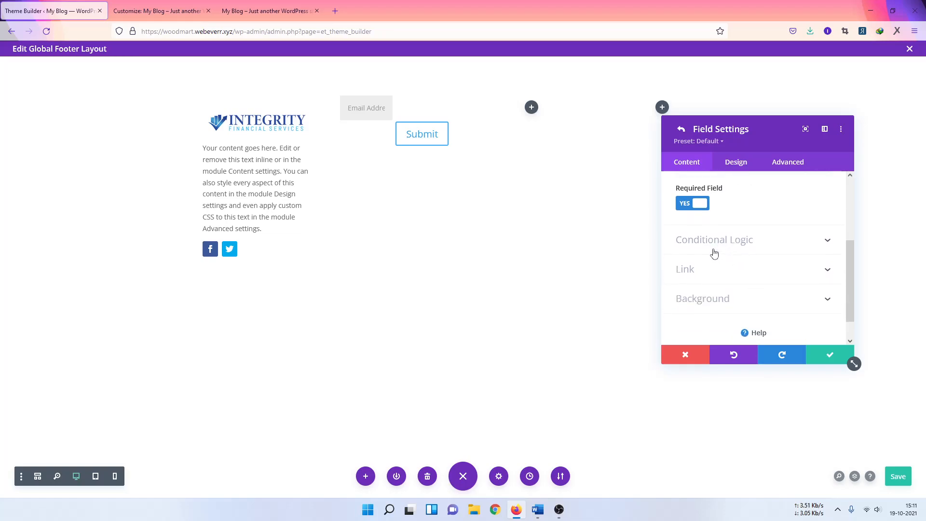
pyautogui.click(736, 162)
pyautogui.click(699, 214)
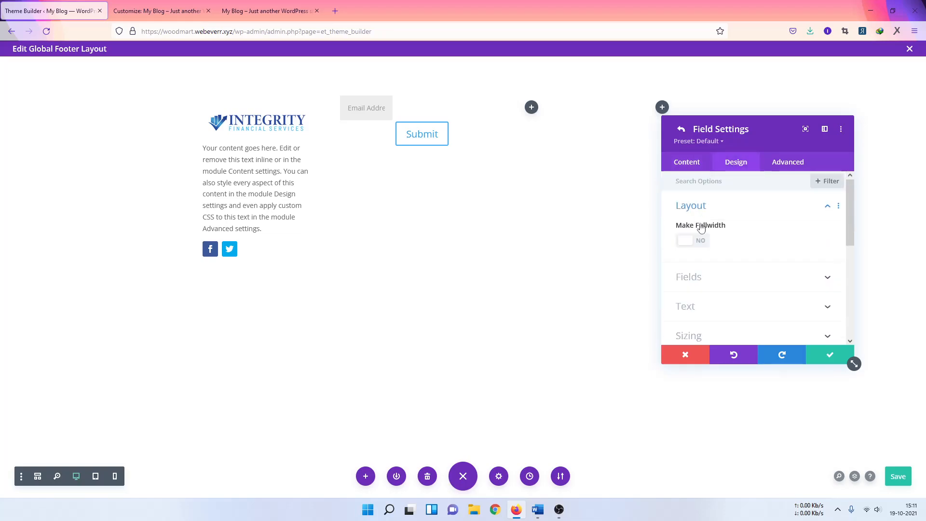
pyautogui.click(700, 241)
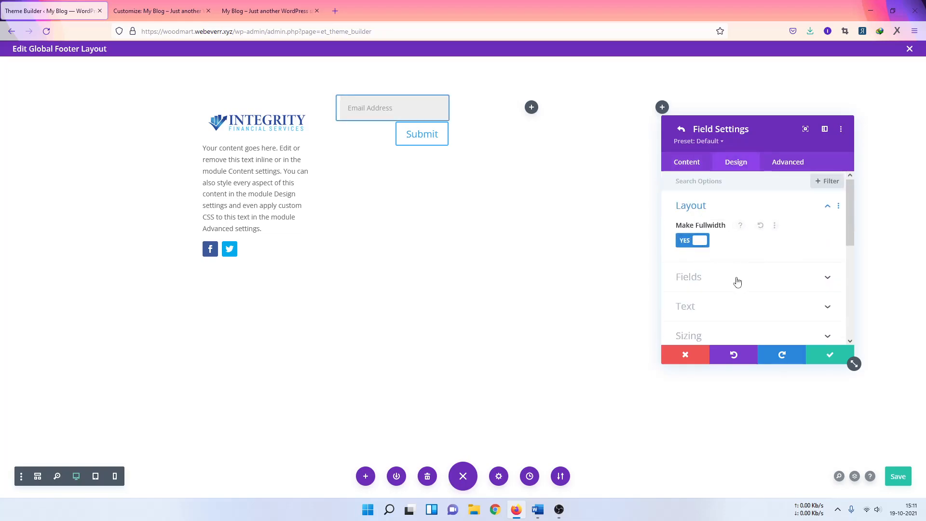
pyautogui.scroll(-2, 728, 270)
pyautogui.scroll(-1, 728, 270)
pyautogui.click(686, 162)
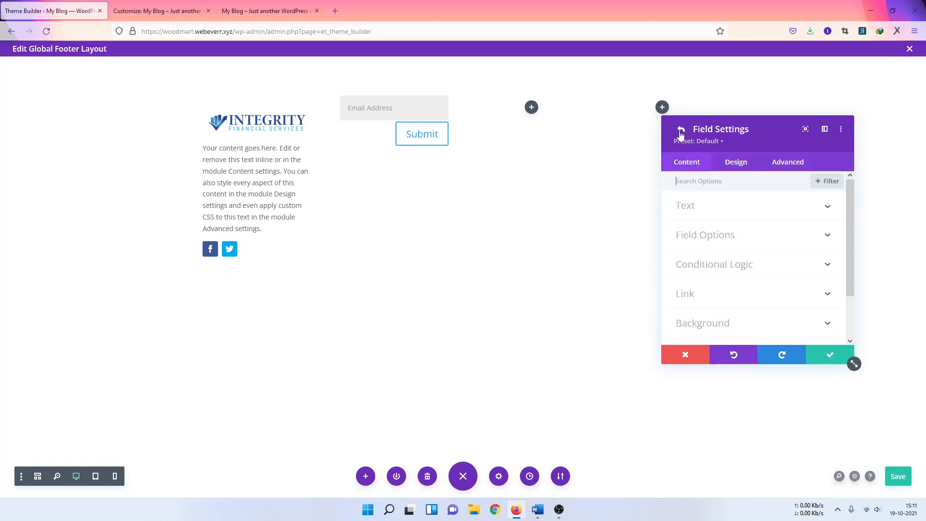
pyautogui.click(830, 355)
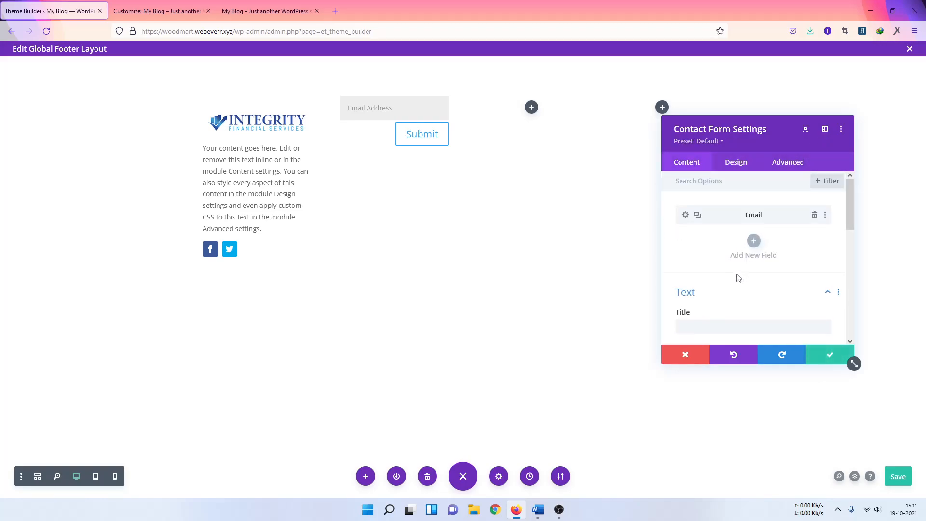
# - Enable custom styles for the contact form's Submit button
pyautogui.scroll(-1, 737, 282)
pyautogui.scroll(-3, 738, 282)
pyautogui.scroll(-2, 714, 272)
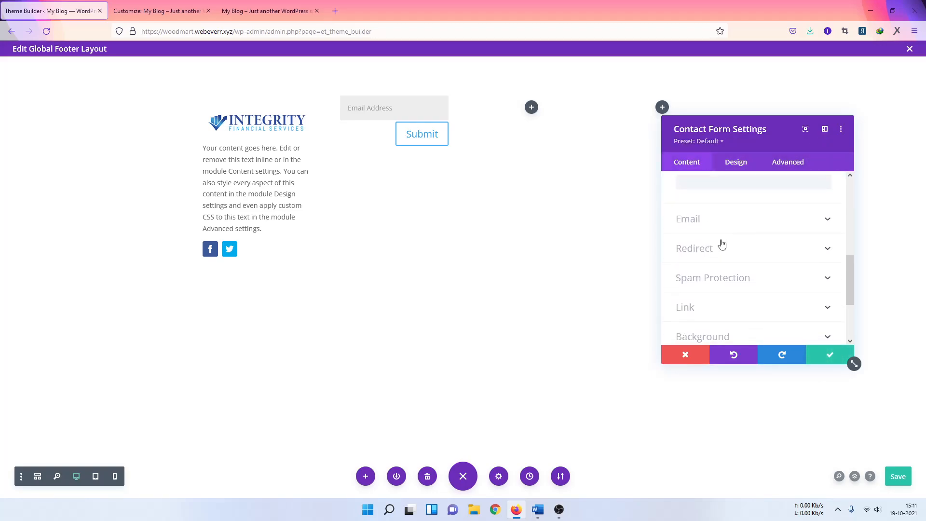
pyautogui.click(736, 162)
pyautogui.scroll(-1, 742, 255)
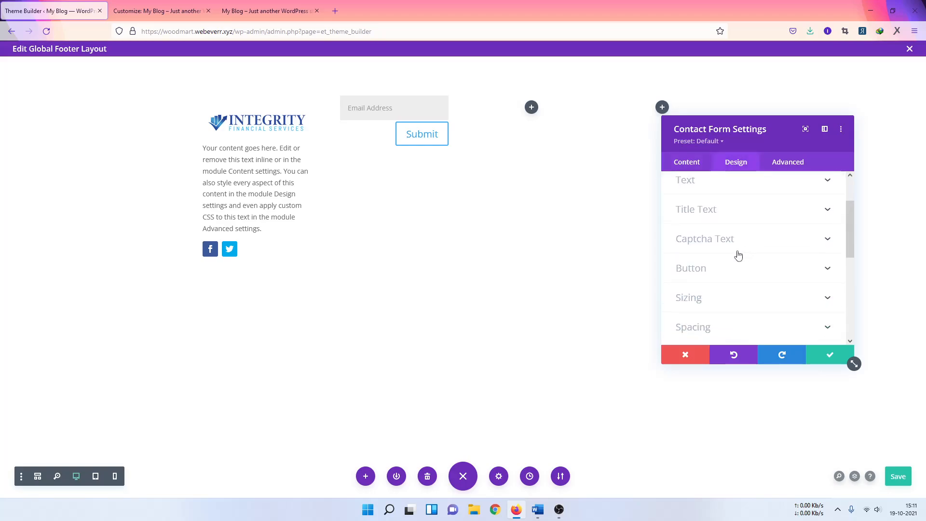
pyautogui.click(699, 263)
pyautogui.scroll(-2, 764, 259)
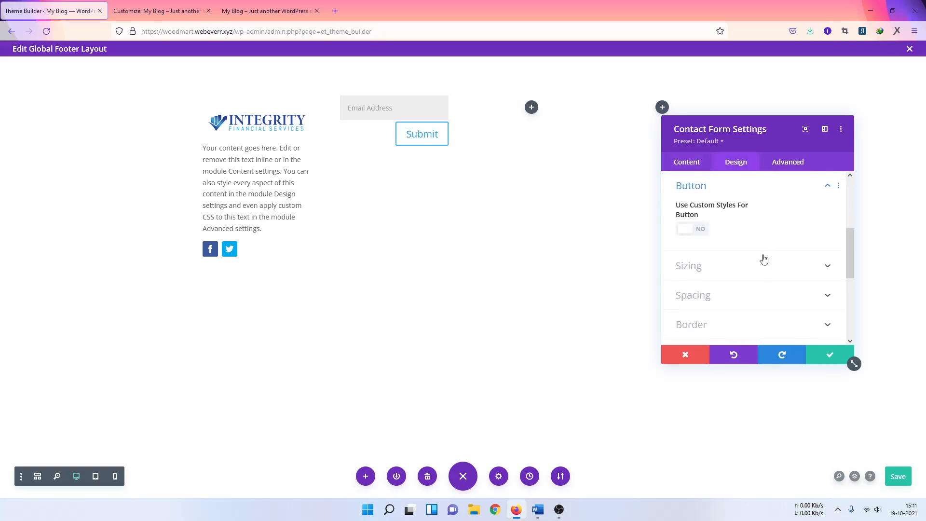
pyautogui.click(697, 230)
# - Examine the Submit button's border, font, icon, spacing and shadow options, and the form's remaining content options
pyautogui.scroll(-5, 744, 239)
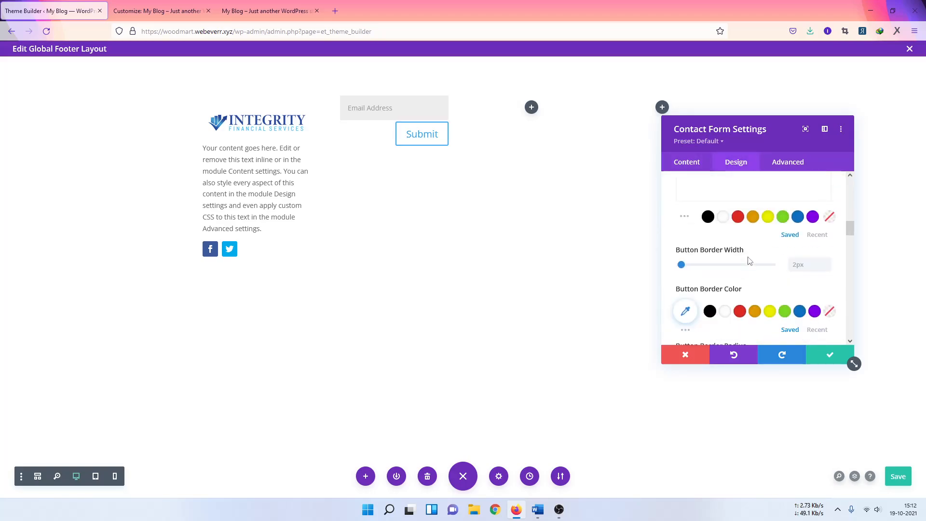
pyautogui.scroll(-4, 749, 268)
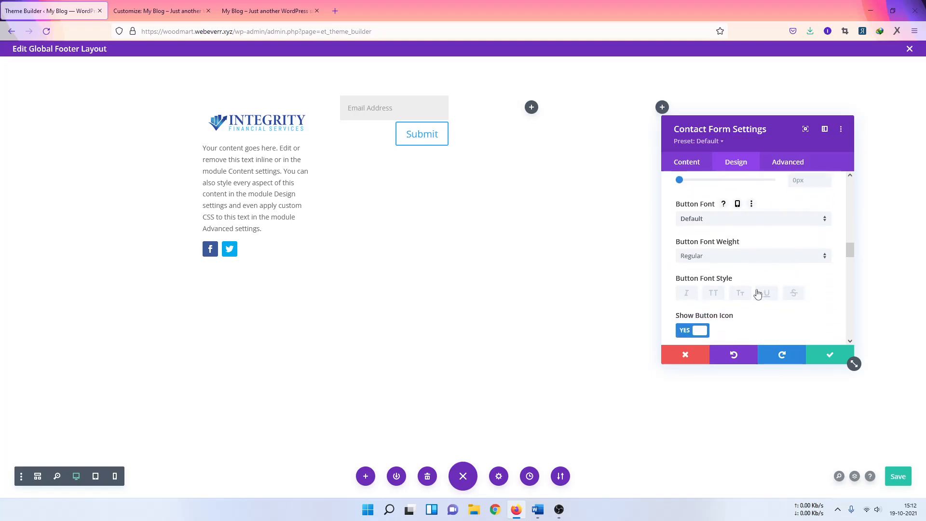
pyautogui.scroll(-6, 758, 293)
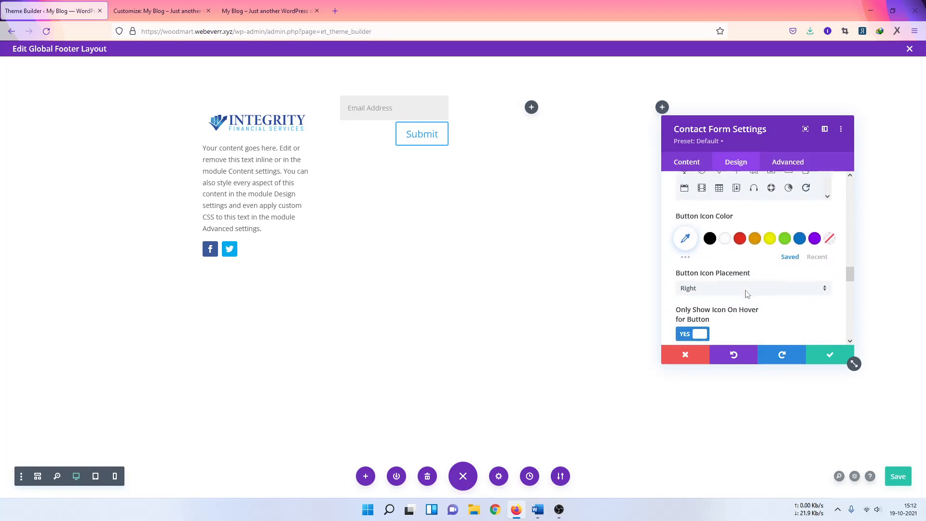
pyautogui.scroll(-5, 748, 279)
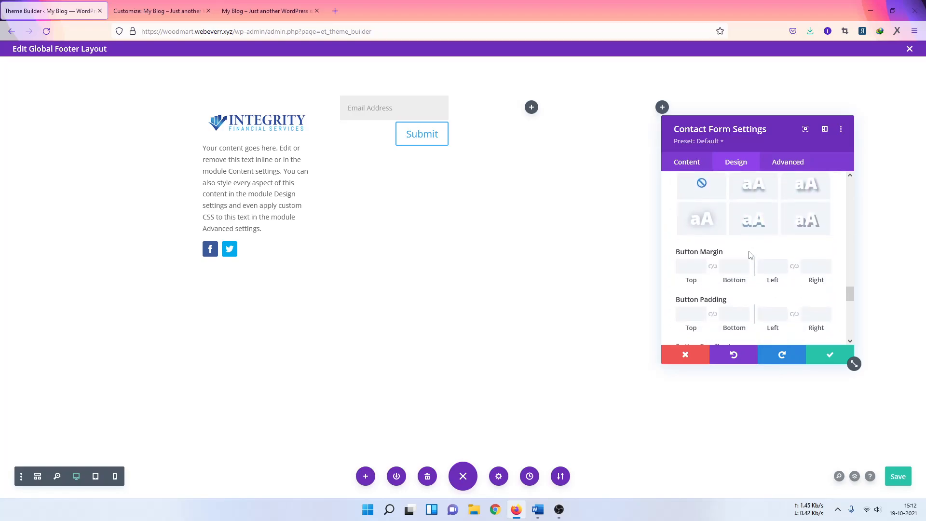
pyautogui.scroll(-5, 750, 255)
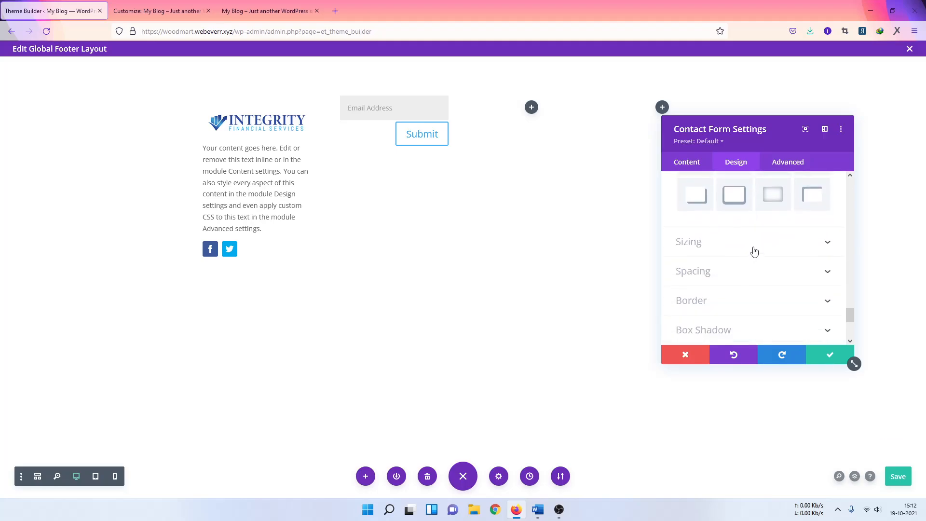
pyautogui.scroll(12, 752, 250)
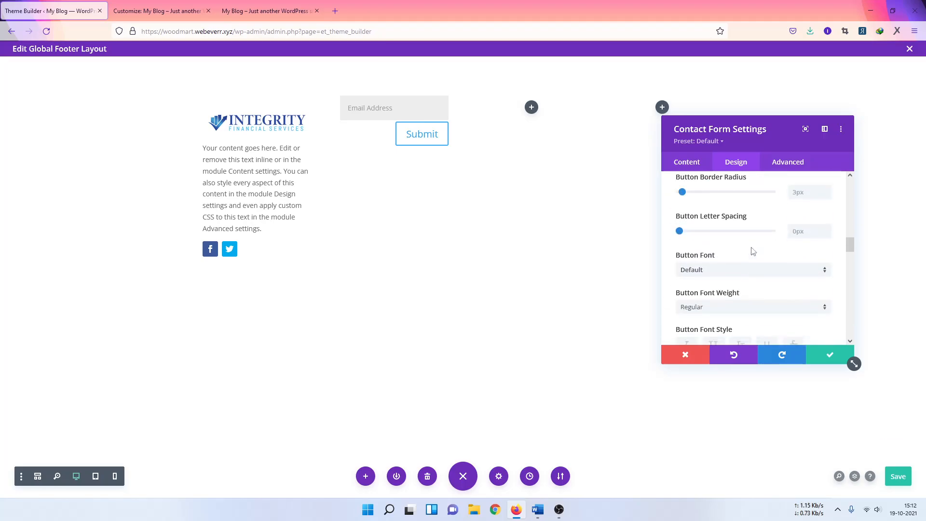
pyautogui.scroll(5, 750, 252)
pyautogui.click(679, 162)
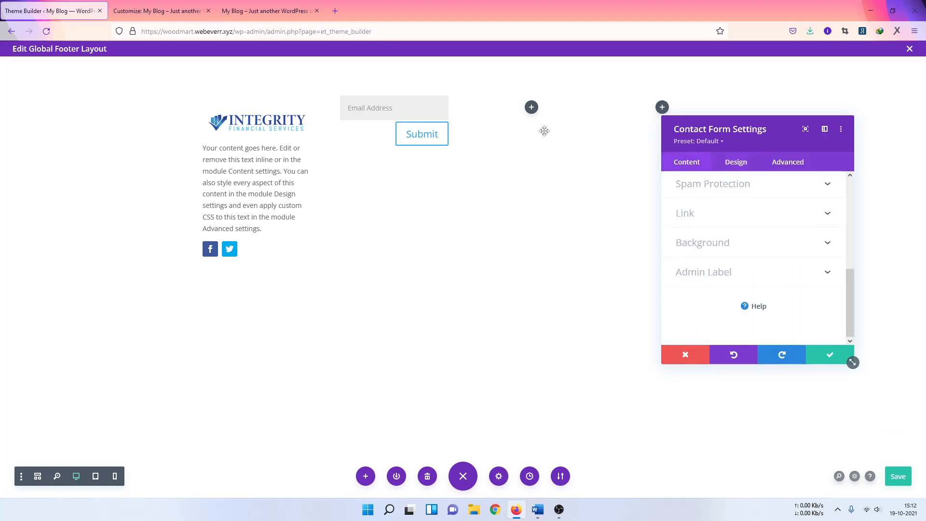
pyautogui.scroll(-5, 716, 290)
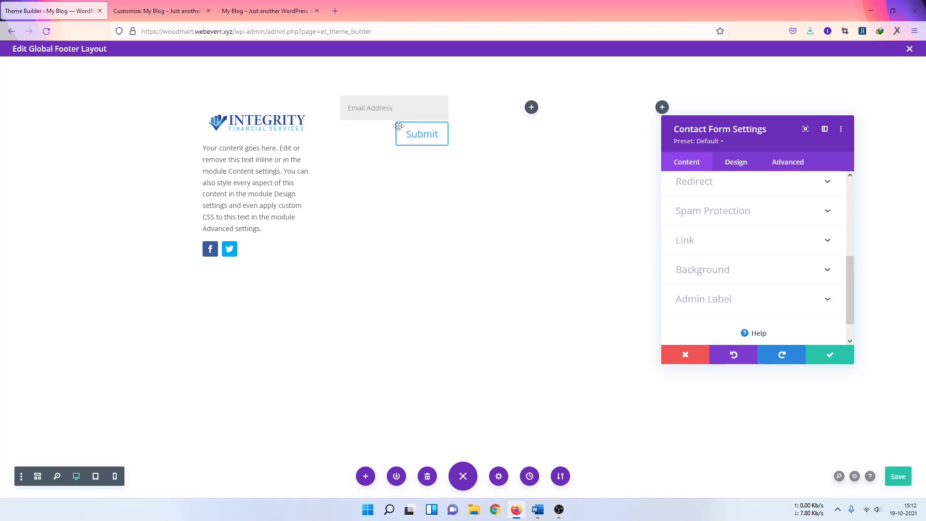
# - Discard the contact form's setting changes and delete the Contact Form module from the second column
pyautogui.click(851, 363)
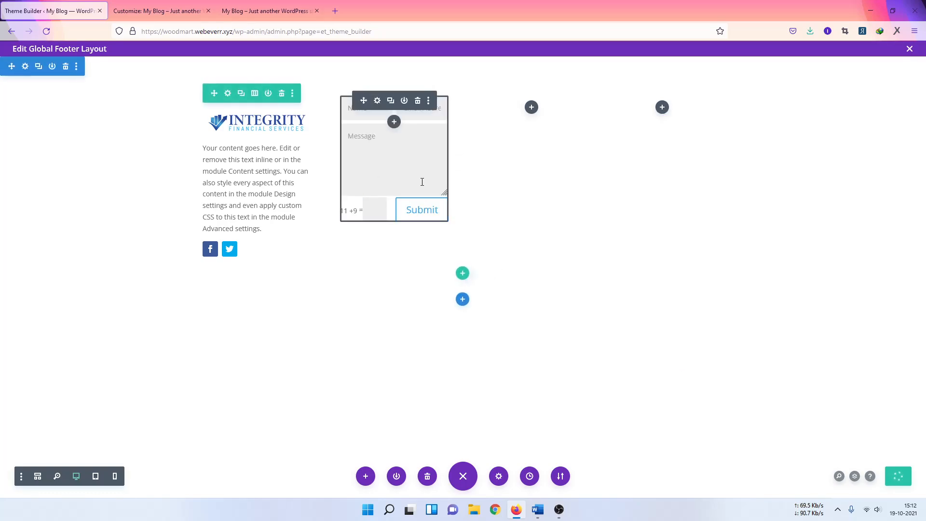
pyautogui.click(428, 121)
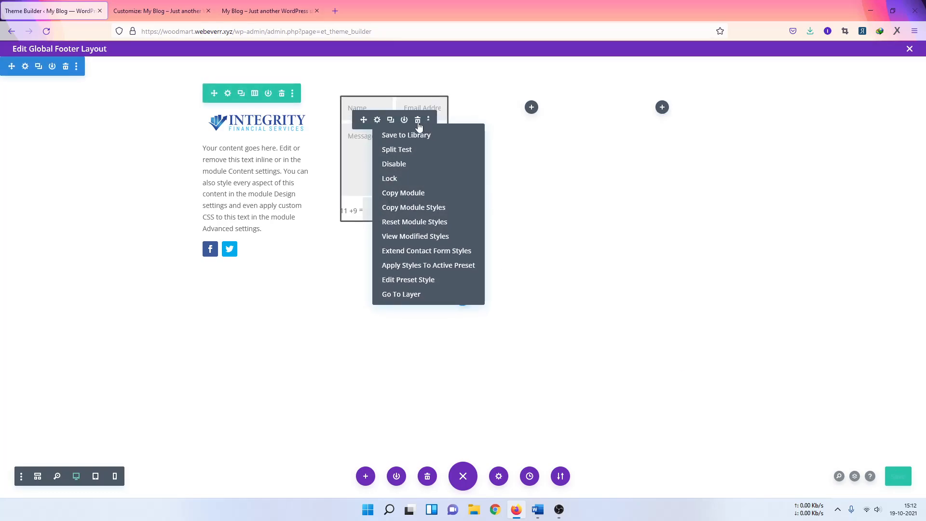
pyautogui.click(418, 121)
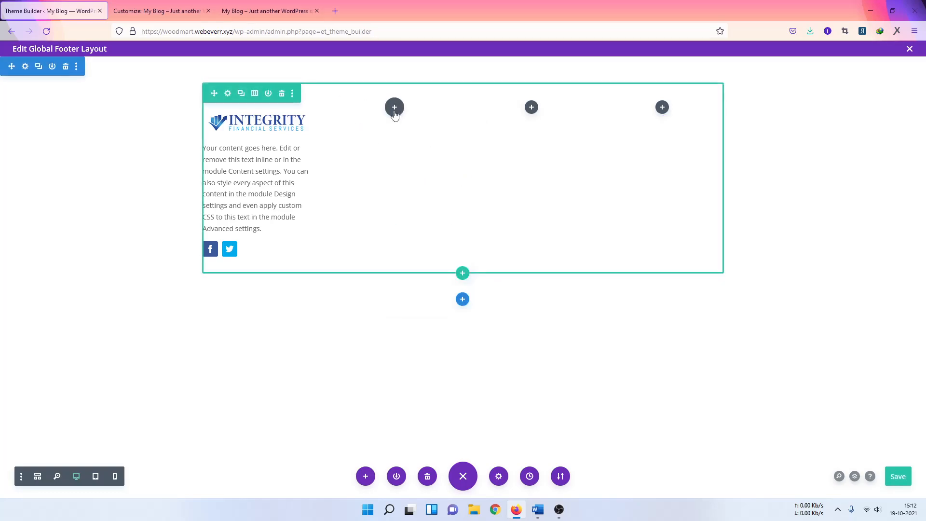
# - Search the third column's module list for "menu" and "mega" modules, and view the modules available for the fourth column
pyautogui.click(530, 107)
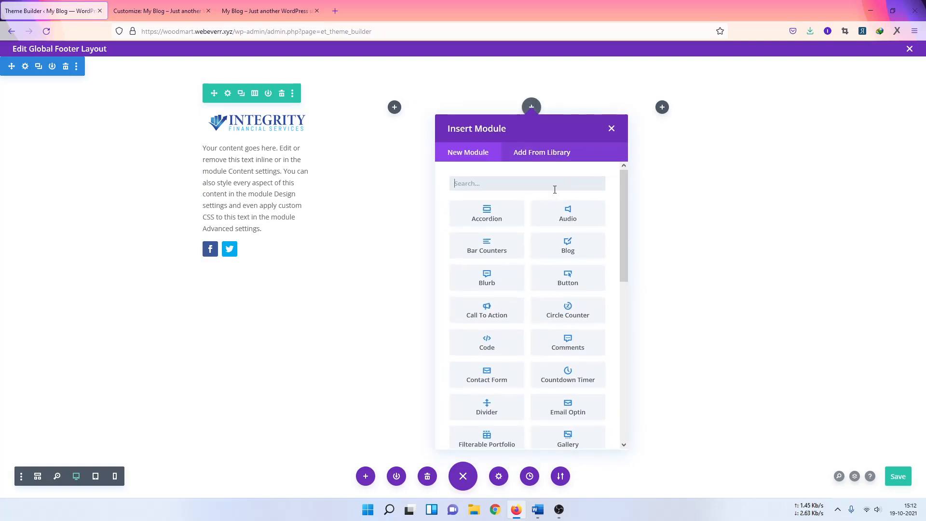
pyautogui.write('menu')
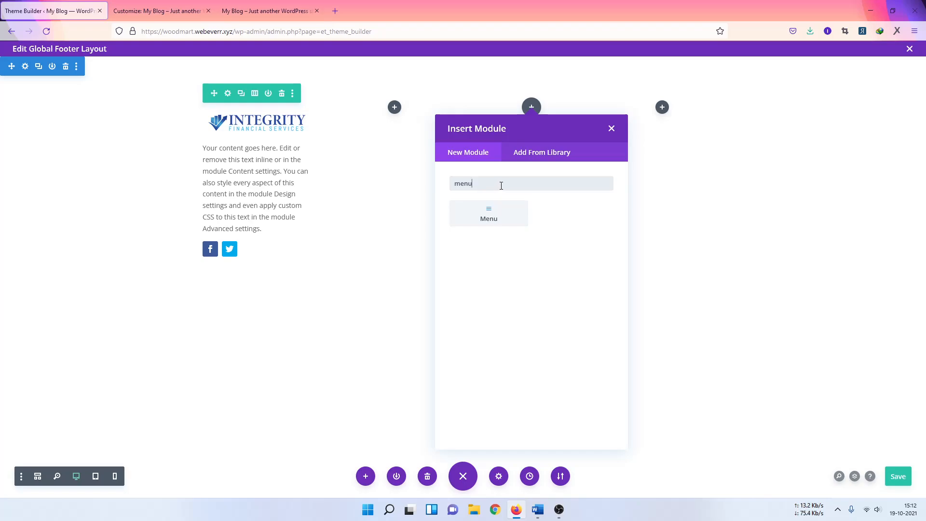
pyautogui.press('BackSpace')
pyautogui.press('BackSpace')
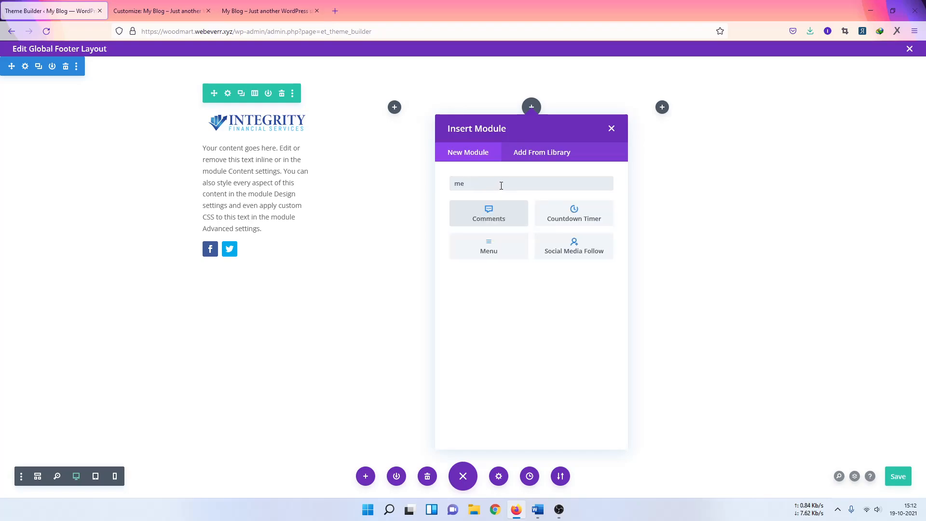
pyautogui.press('BackSpace')
pyautogui.press('BackSpace')
pyautogui.write('mega')
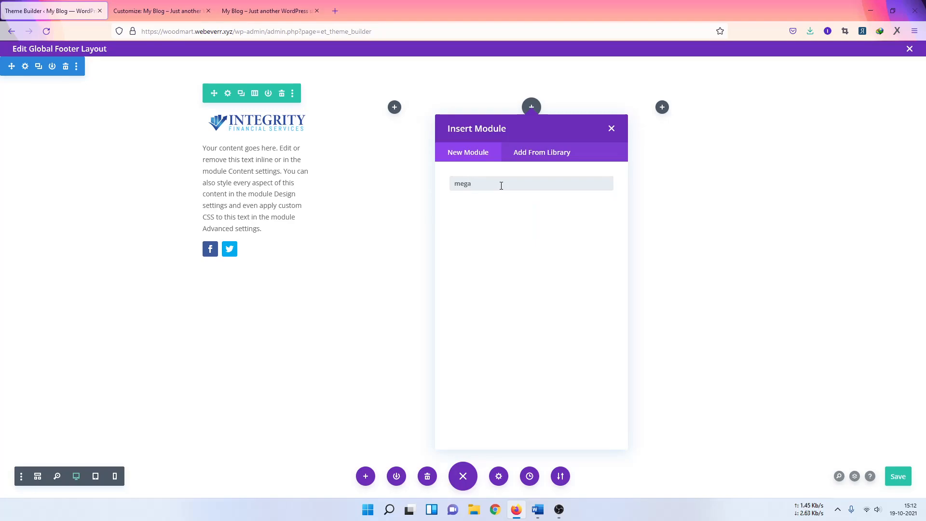
pyautogui.press('BackSpace')
pyautogui.press('BackSpace')
pyautogui.press('BackSpace')
pyautogui.press('BackSpace')
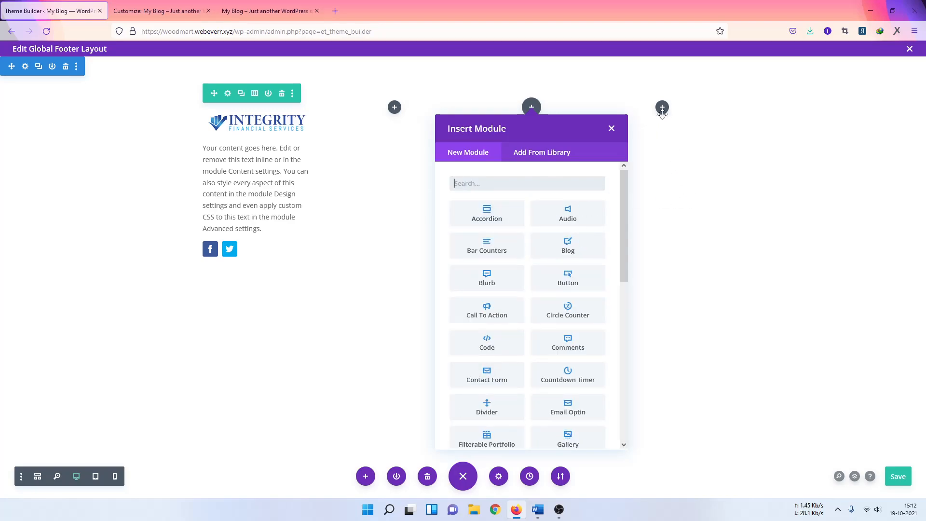
pyautogui.click(662, 108)
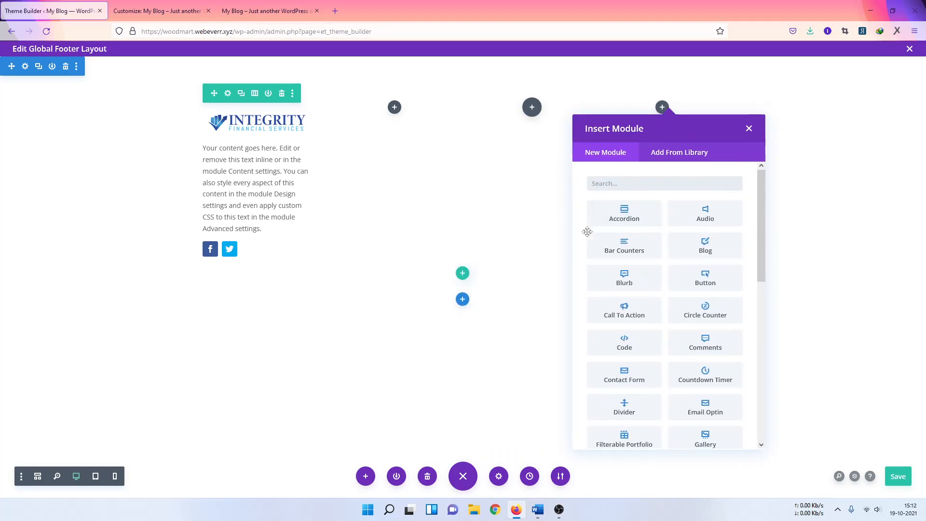
pyautogui.click(740, 183)
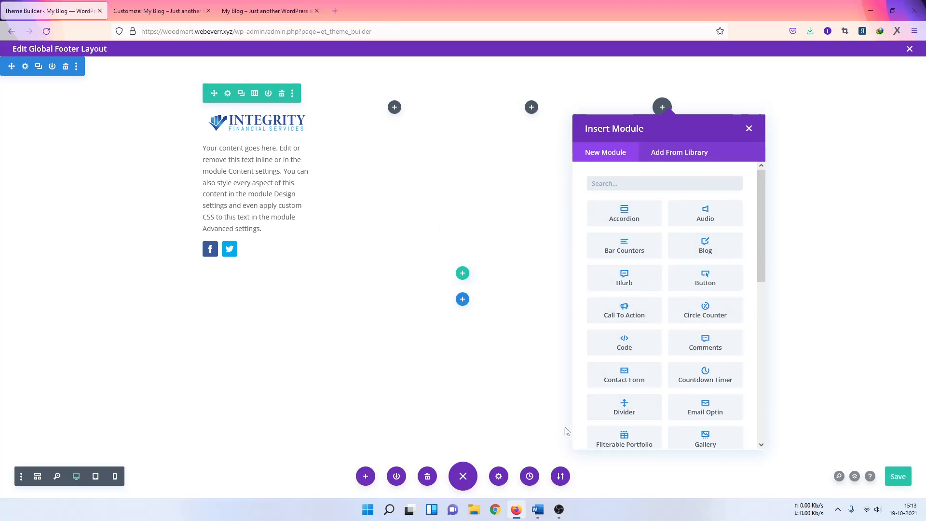
# - Exit the global footer layout and discard its unsaved changes
pyautogui.click(909, 49)
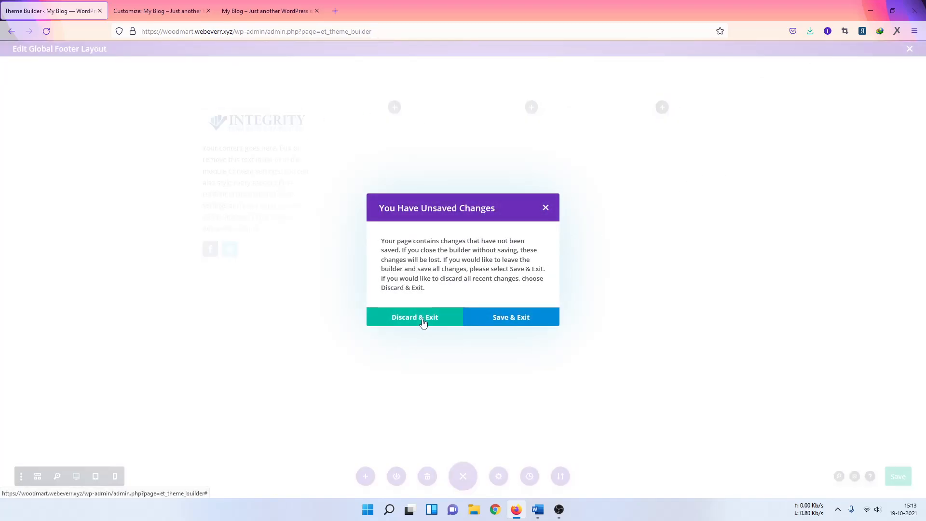
pyautogui.click(415, 318)
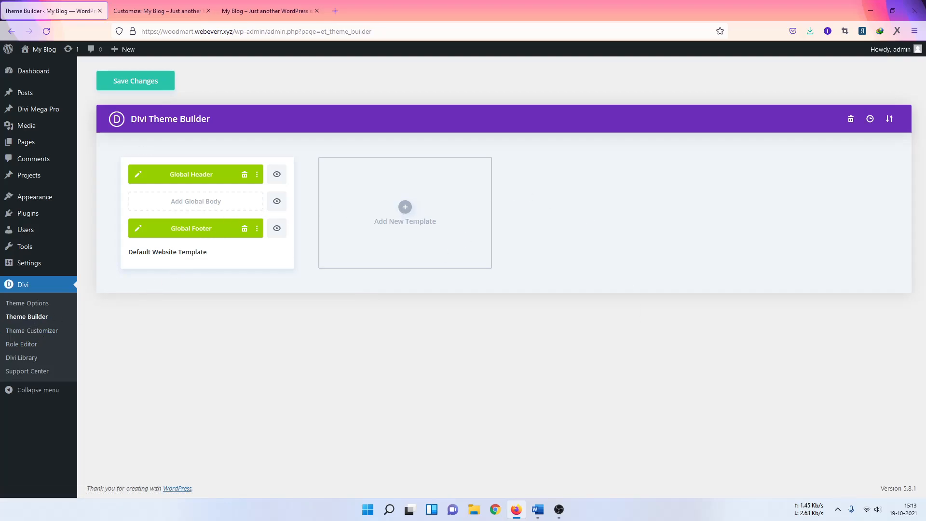
pyautogui.hotkey('alt', 'Tab')
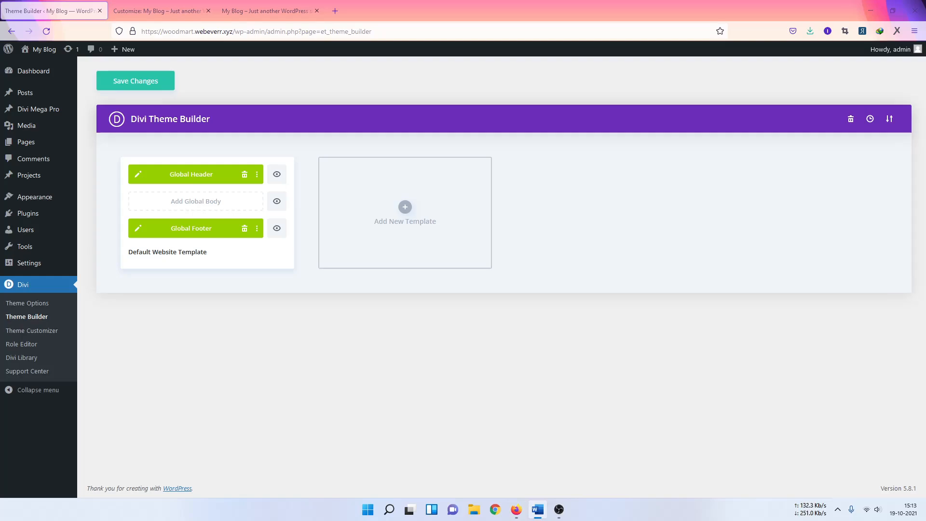
pyautogui.click(559, 509)
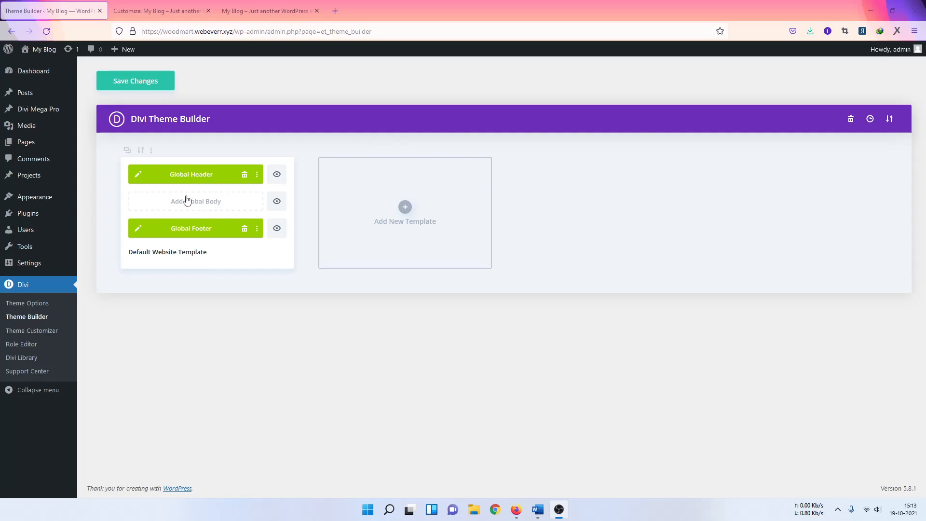
# - Stay on the Theme Builder page and save its template changes
pyautogui.moveTo(44, 115)
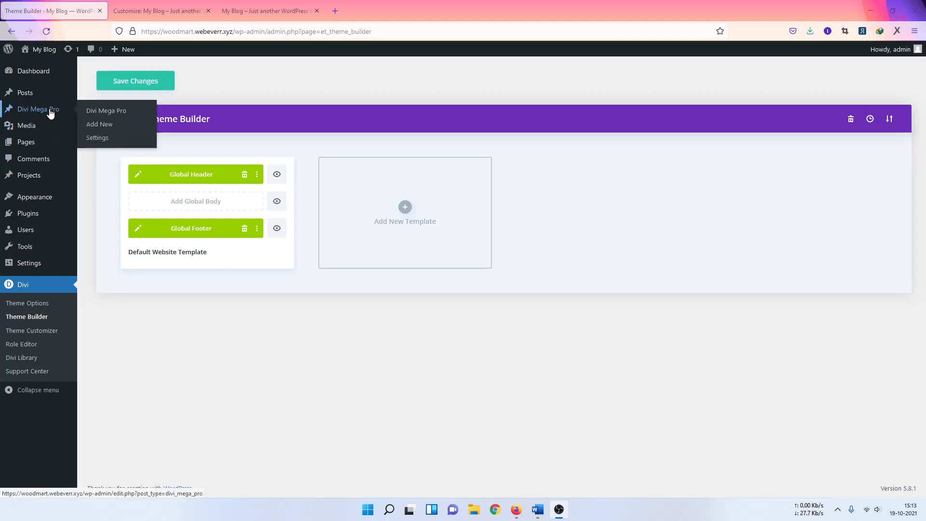
pyautogui.click(98, 113)
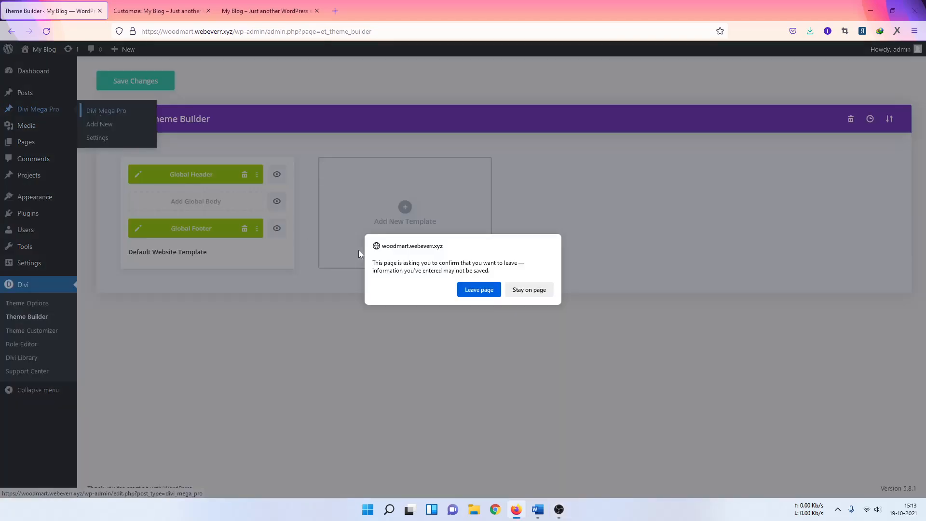
pyautogui.click(527, 289)
pyautogui.click(138, 85)
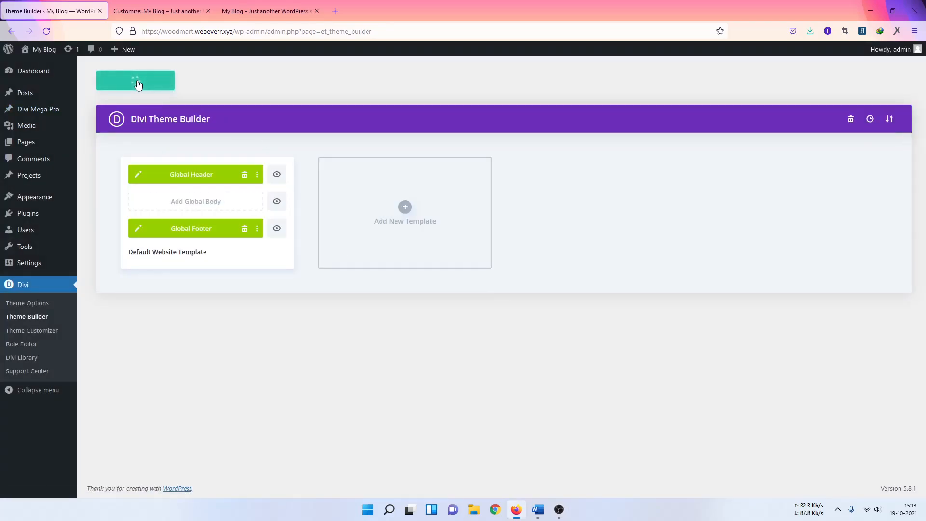
# - Create a new Divi Mega Pro item titled "Shop menu"
pyautogui.moveTo(50, 109)
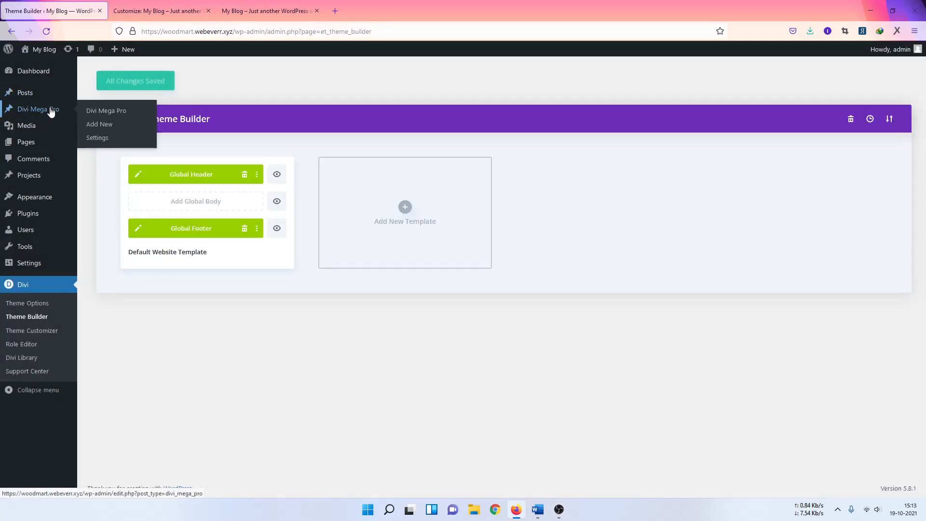
pyautogui.click(96, 114)
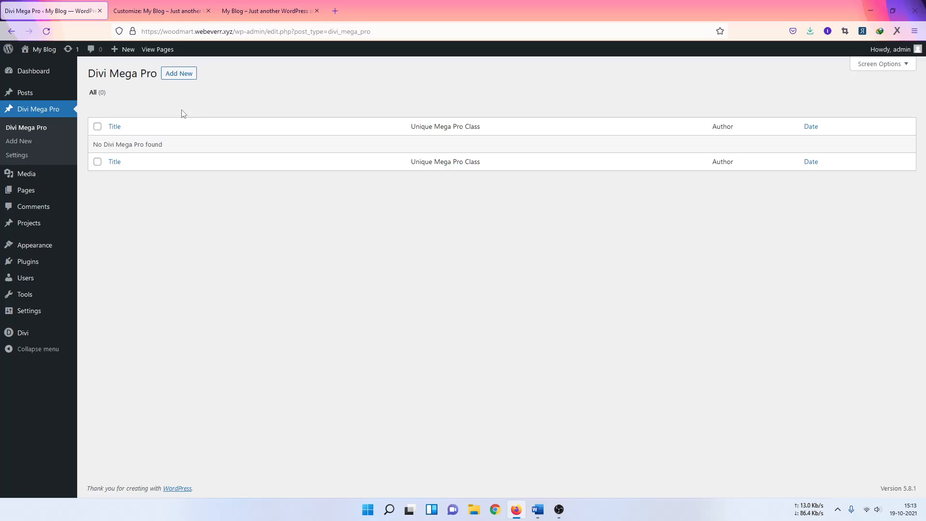
pyautogui.click(168, 74)
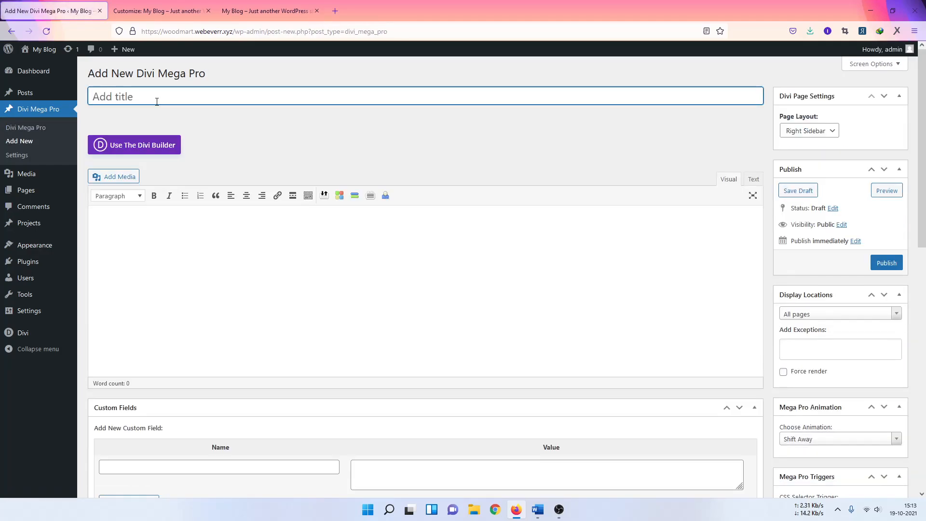
pyautogui.write('Shop menu')
pyautogui.click(268, 153)
# - Examine the mega menu's display location, animation, CSS trigger, display direction, width, close button and additional settings
pyautogui.scroll(-2, 681, 256)
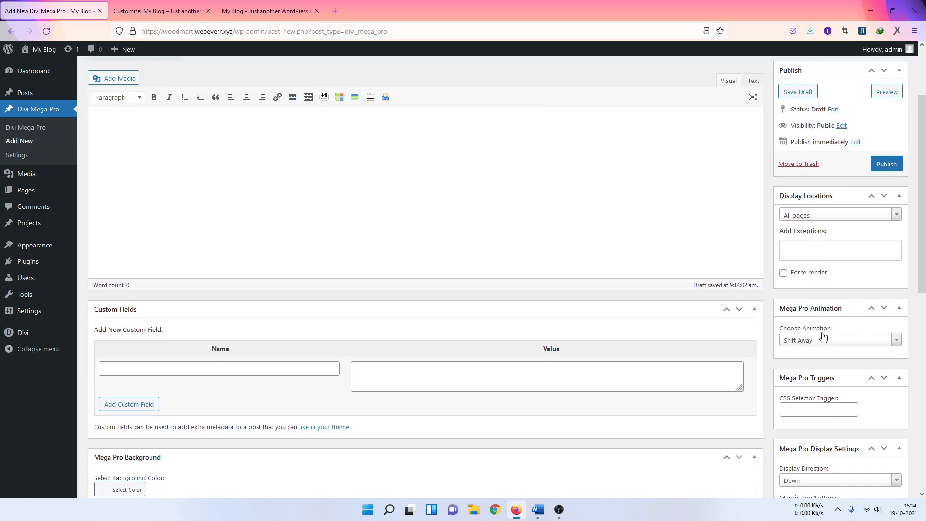
pyautogui.scroll(-2, 821, 341)
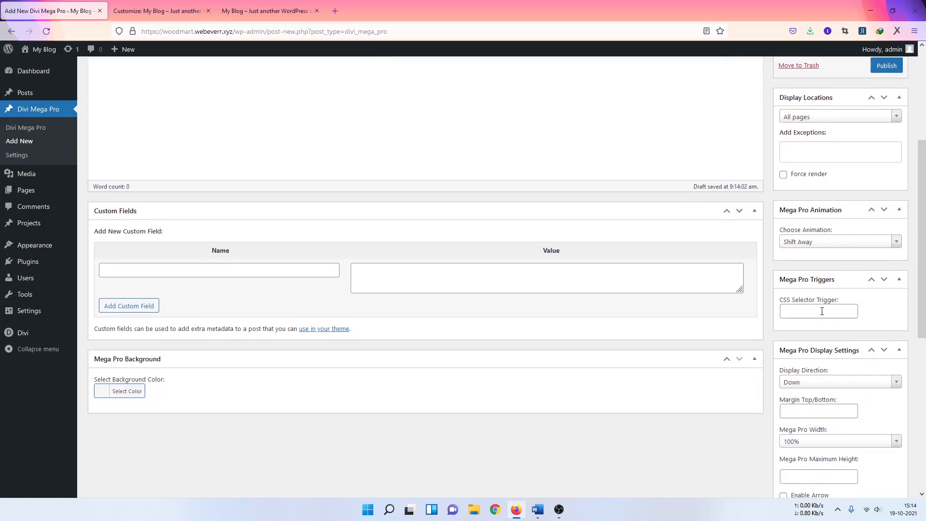
pyautogui.click(823, 311)
pyautogui.click(818, 330)
pyautogui.scroll(-1, 817, 330)
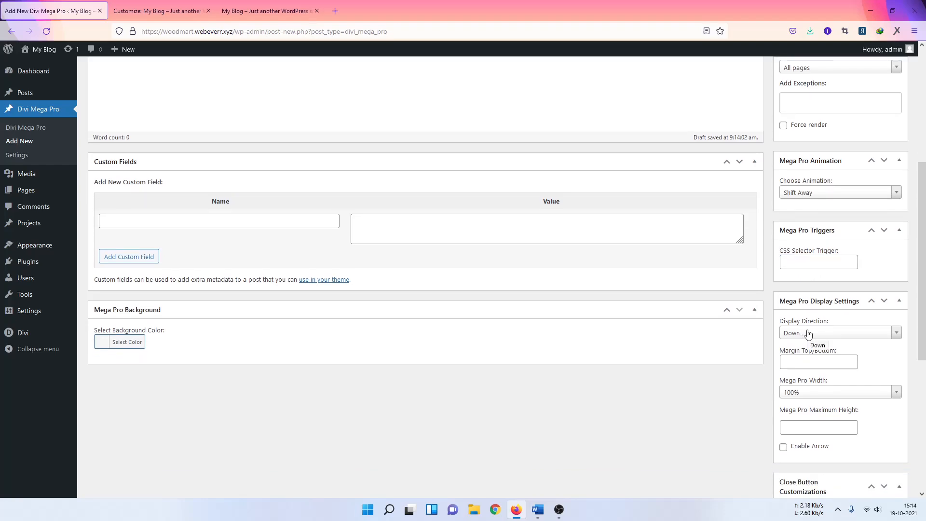
pyautogui.scroll(-2, 820, 332)
pyautogui.scroll(-2, 805, 345)
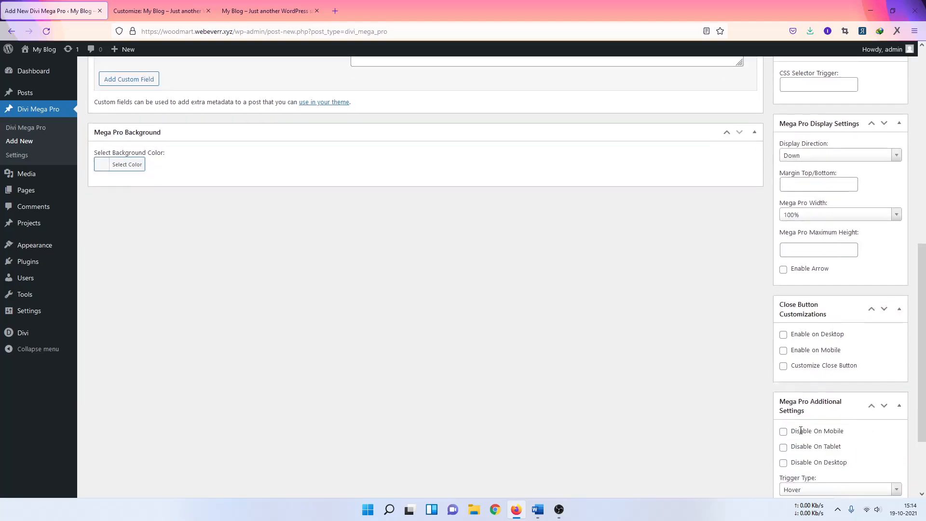
pyautogui.scroll(-2, 800, 430)
pyautogui.scroll(4, 594, 380)
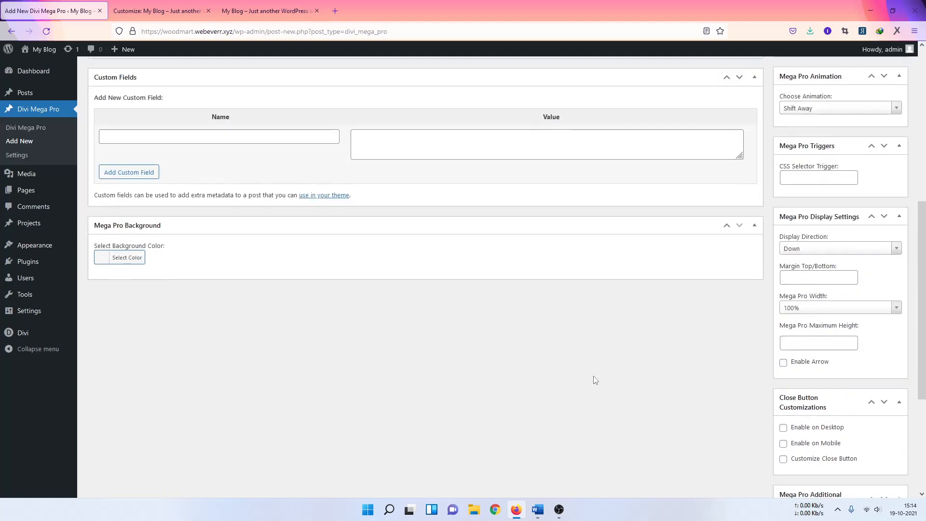
pyautogui.scroll(3, 594, 379)
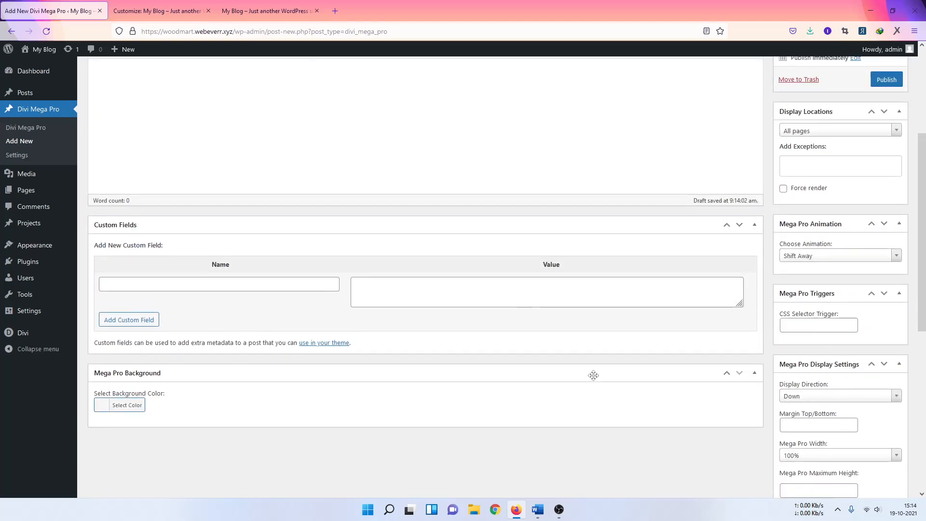
pyautogui.scroll(4, 593, 375)
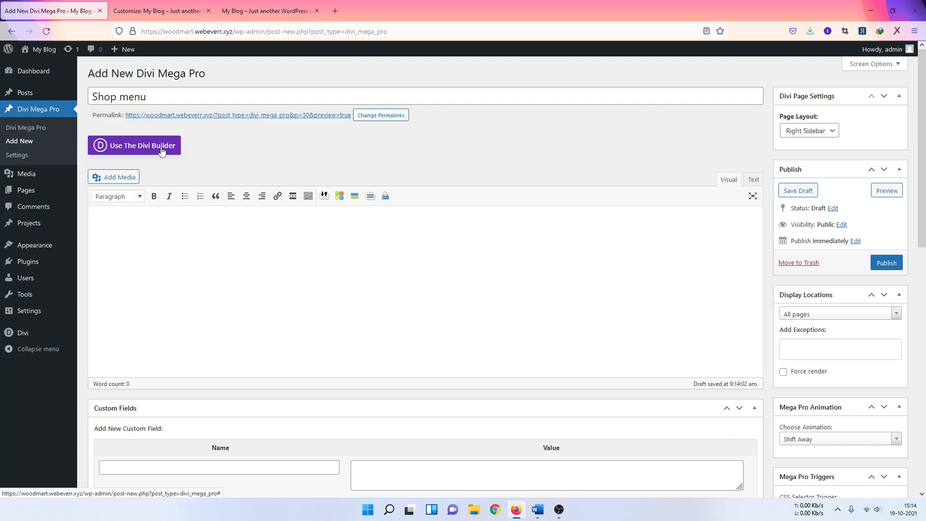
# - Enable the Divi Builder for Shop menu, build from scratch and insert a row with five equal columns
pyautogui.click(161, 149)
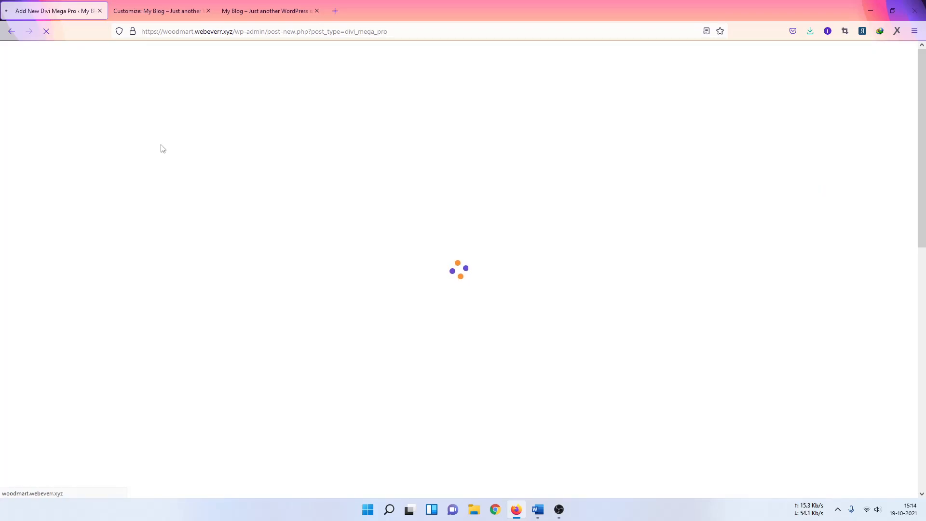
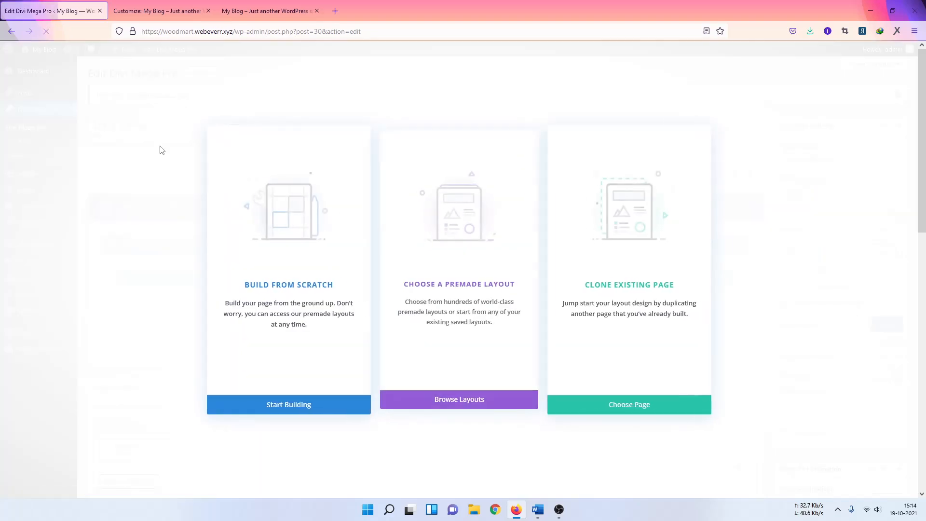
pyautogui.click(257, 287)
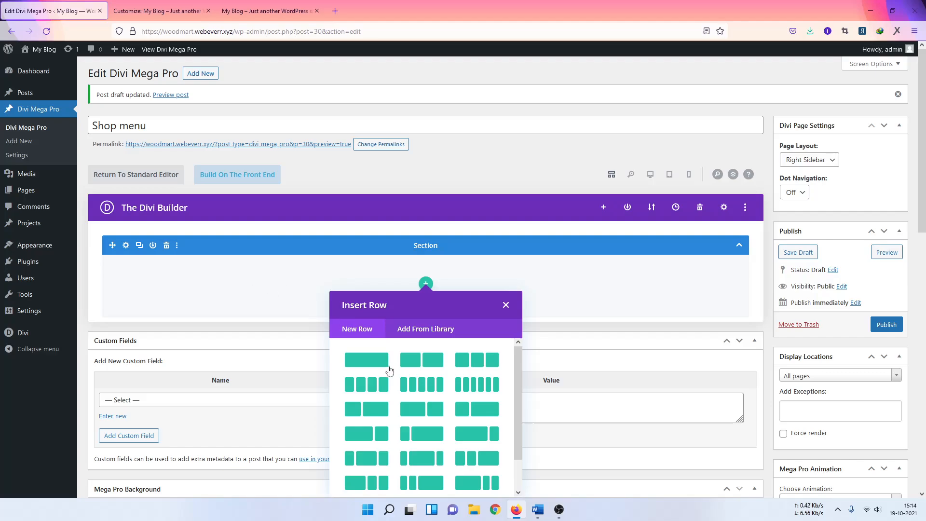
pyautogui.click(420, 385)
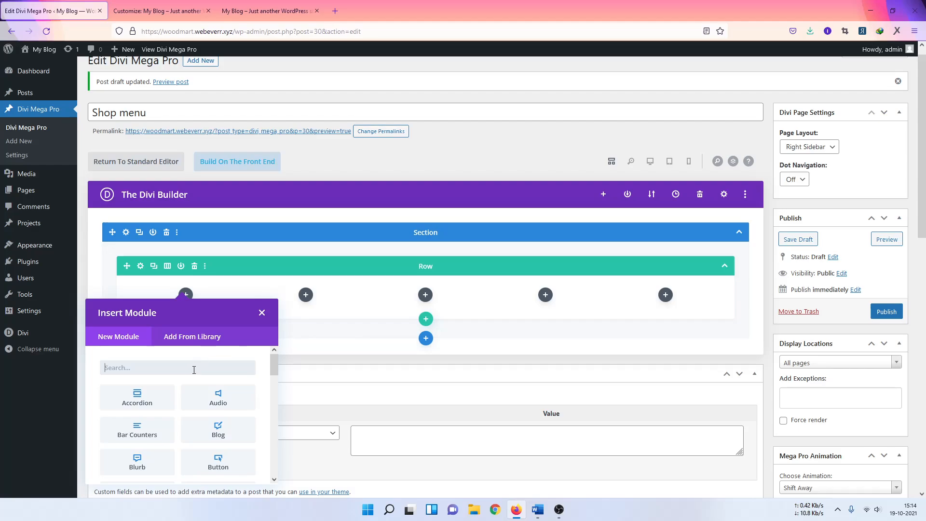
# - Add an Image module to the first column of the five-column row
pyautogui.write('ims')
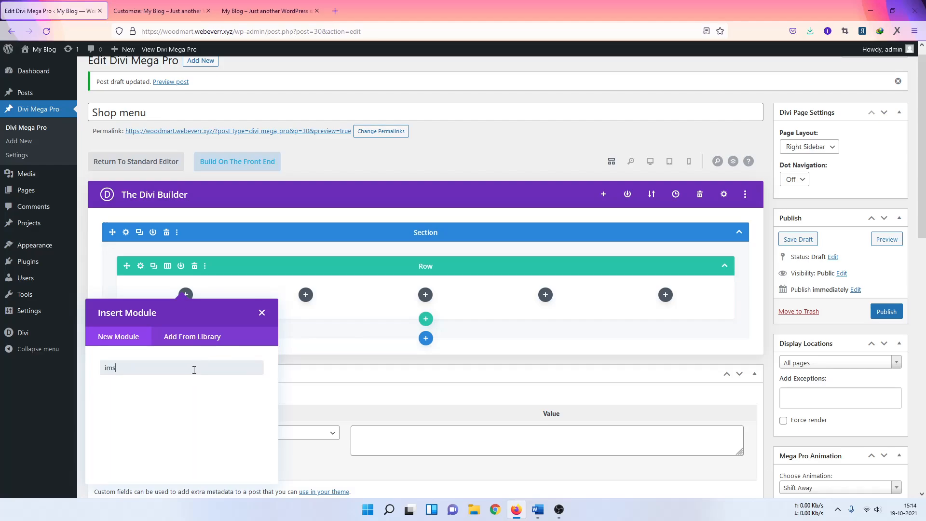
pyautogui.press('BackSpace')
pyautogui.click(208, 404)
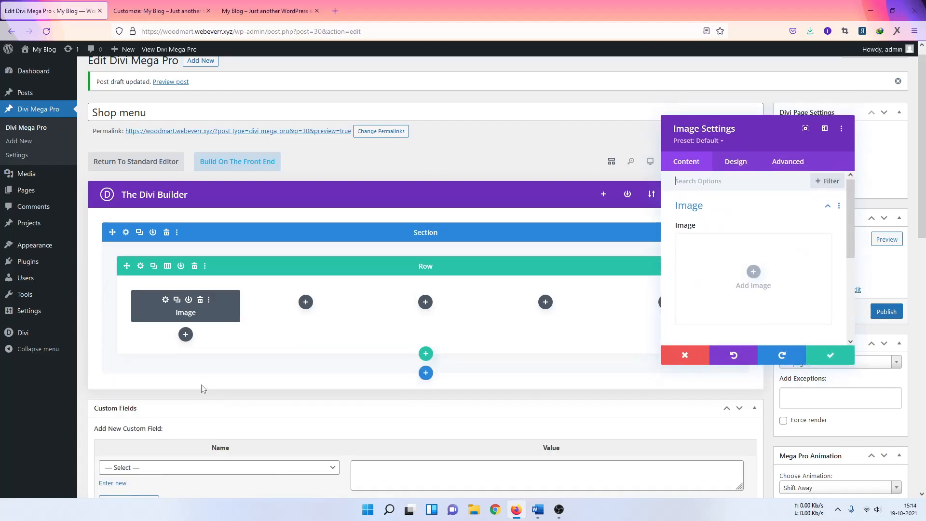
# - Add a Post Title module below the Image module in the first column and save its settings
pyautogui.click(185, 334)
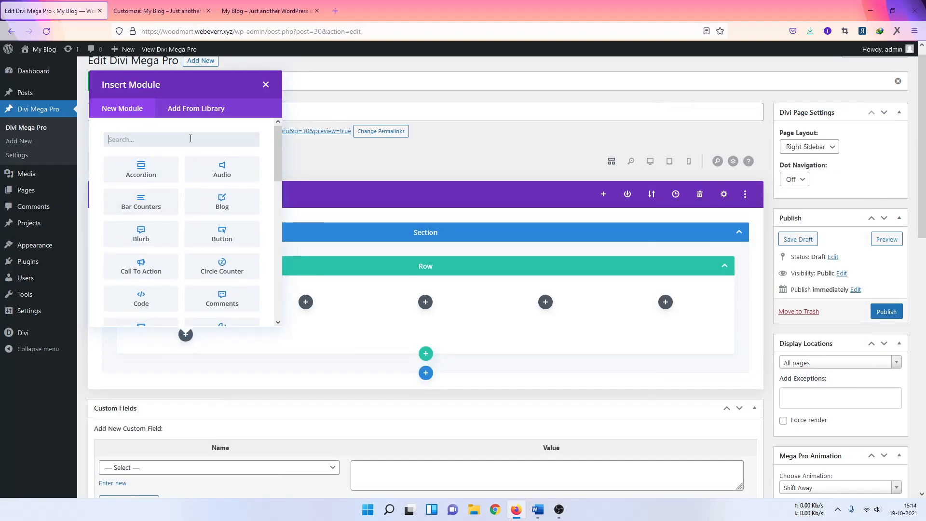
pyautogui.write('title')
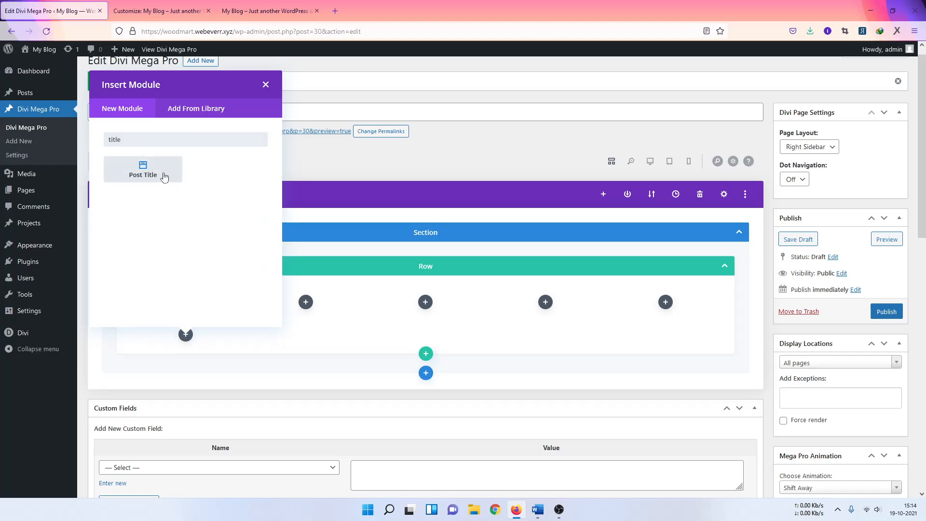
pyautogui.click(168, 183)
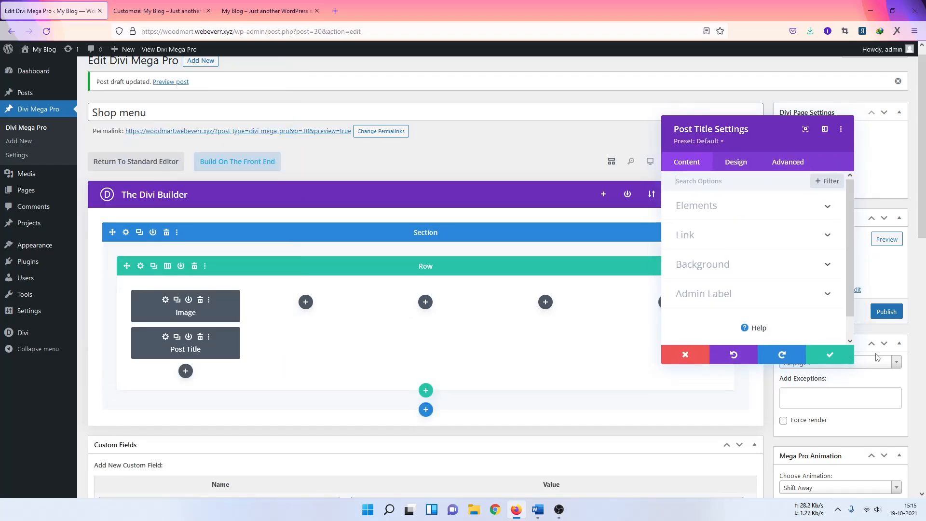
pyautogui.click(840, 356)
# - Open Shop menu in the front-end builder and delete the Post Title module from the first column
pyautogui.click(233, 161)
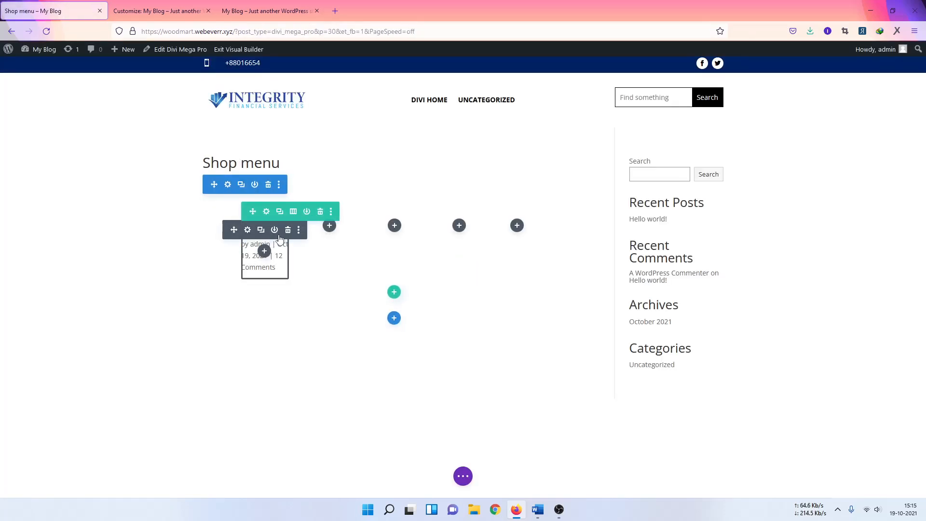
pyautogui.click(288, 229)
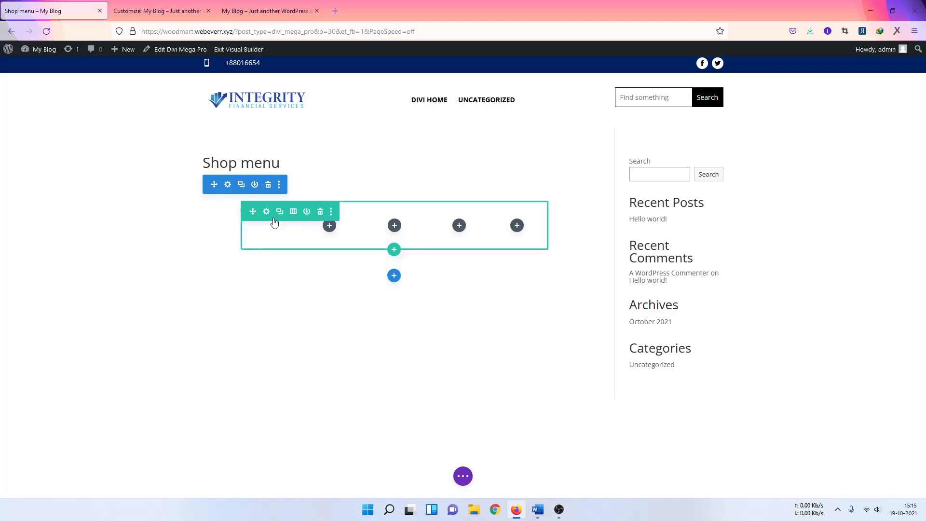
# - Delete the five-column row and insert a row with three equal columns in its place
pyautogui.click(320, 212)
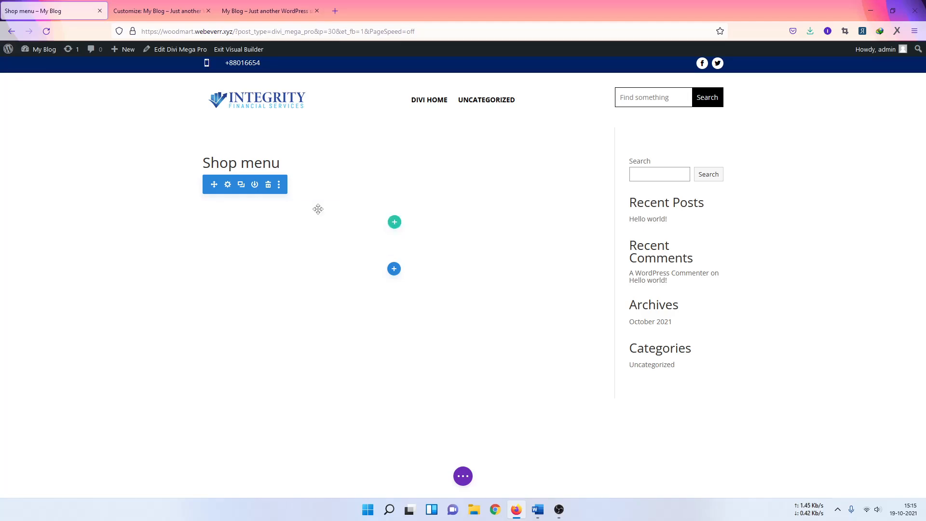
pyautogui.click(394, 223)
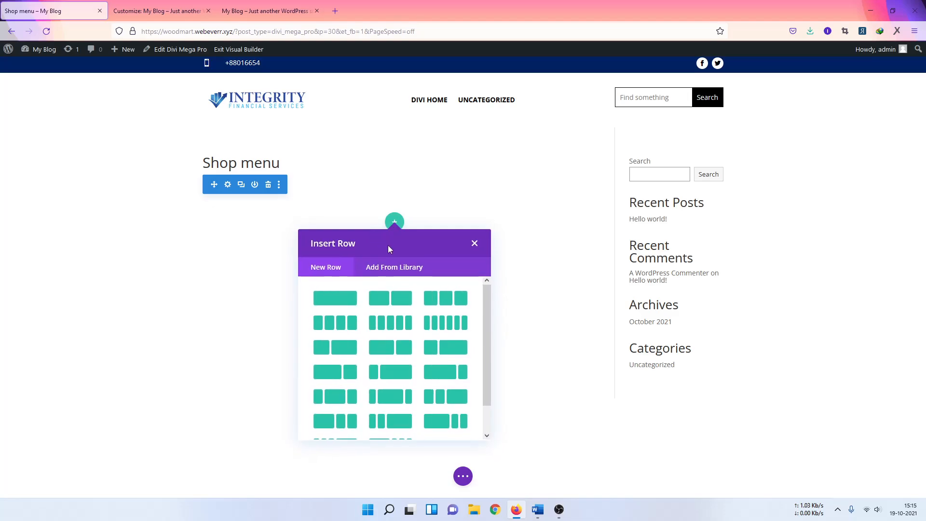
pyautogui.click(444, 299)
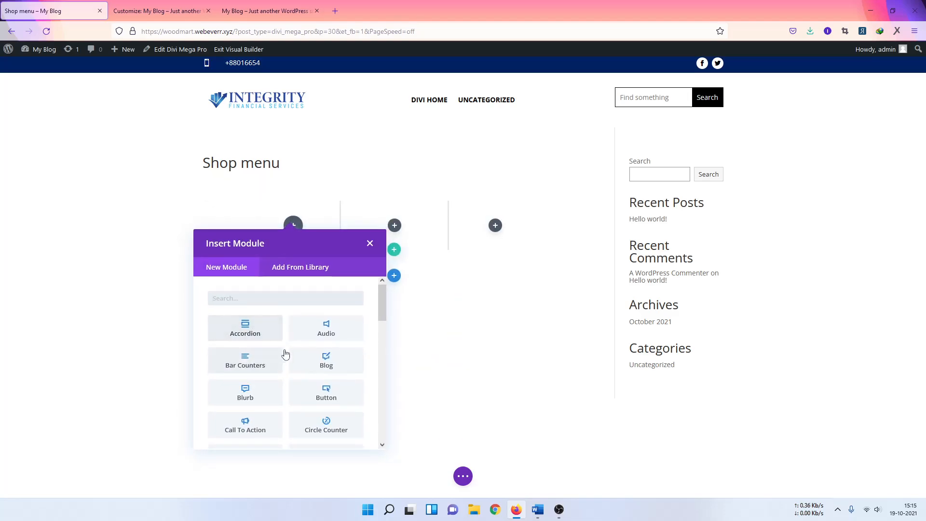
# - Add an Image module to the first column of the three-column row
pyautogui.scroll(-1, 300, 436)
pyautogui.scroll(-3, 299, 436)
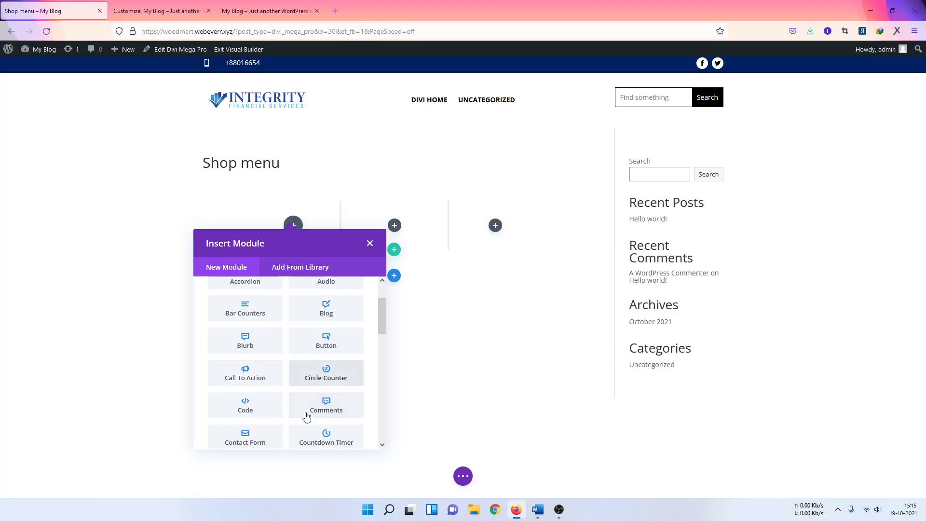
pyautogui.scroll(-3, 337, 418)
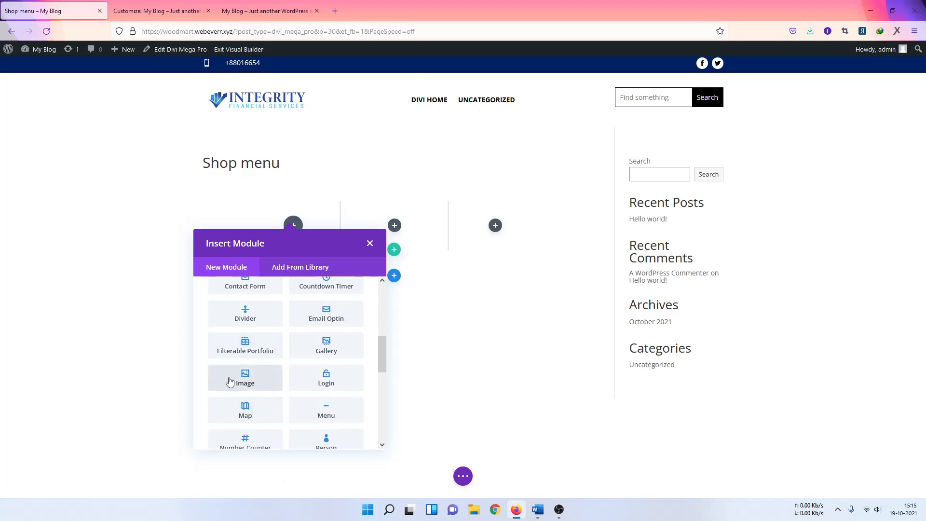
pyautogui.click(236, 378)
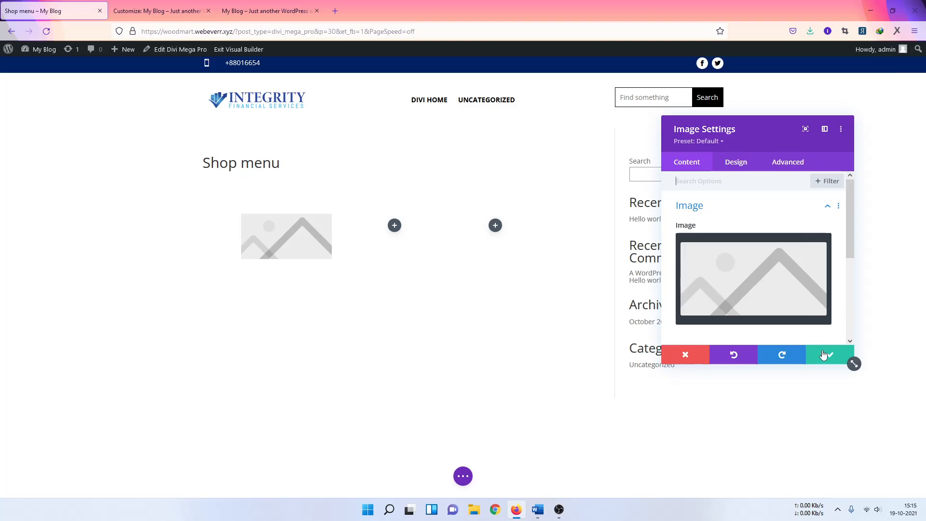
# - Upload DB05.200.jpg from the Downloads folder as the module's image and save the image settings
pyautogui.click(781, 273)
pyautogui.click(155, 92)
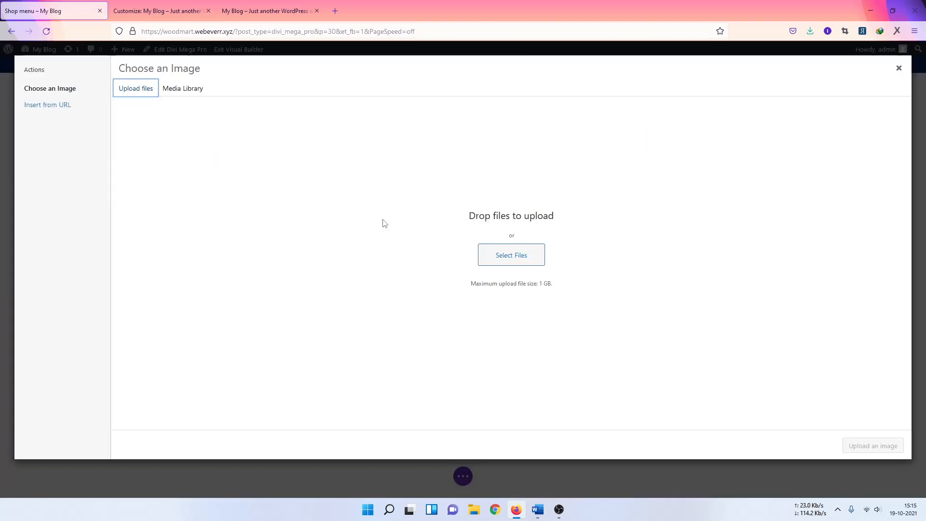
pyautogui.click(510, 252)
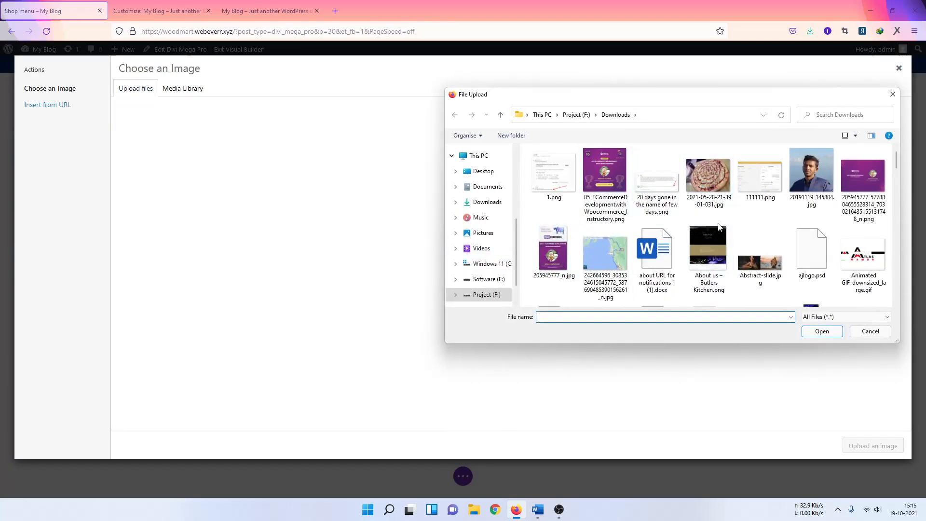
pyautogui.scroll(-1, 790, 241)
pyautogui.scroll(1, 788, 261)
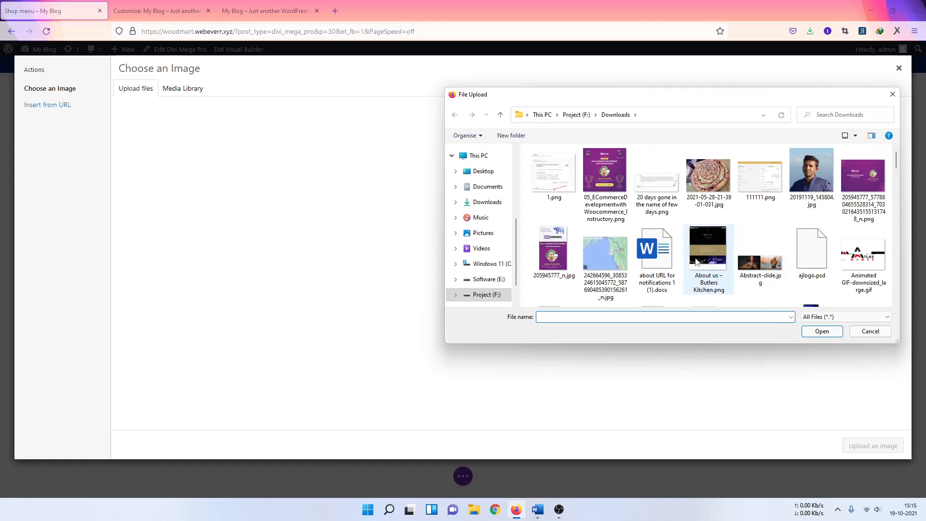
pyautogui.scroll(-3, 772, 241)
pyautogui.scroll(-1, 762, 219)
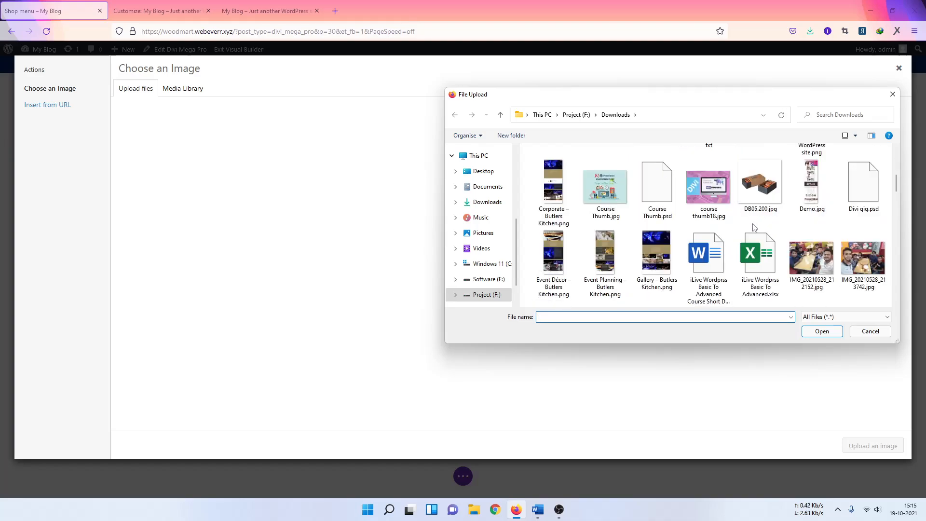
pyautogui.click(760, 186)
pyautogui.click(821, 331)
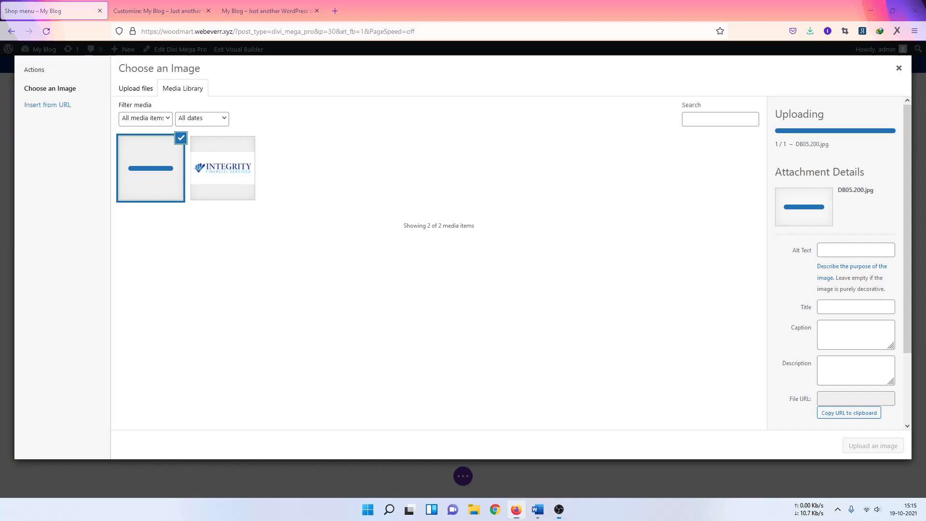
pyautogui.click(871, 444)
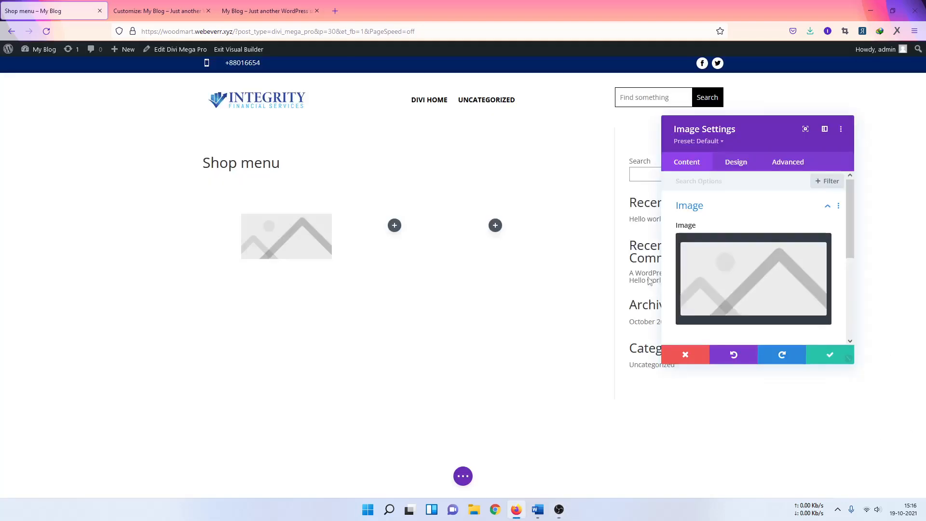
pyautogui.click(830, 357)
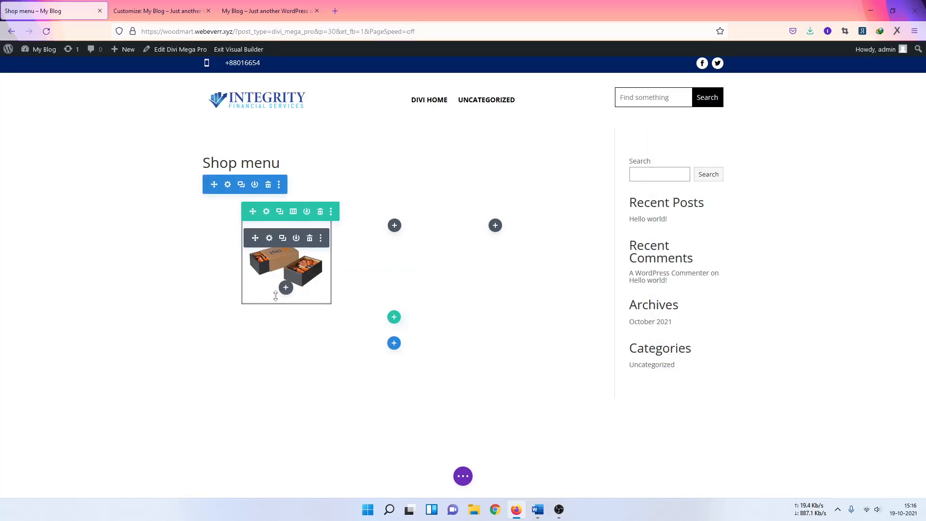
# - Search the modules for "menu" and add a Menu module below the image in the first column
pyautogui.click(286, 287)
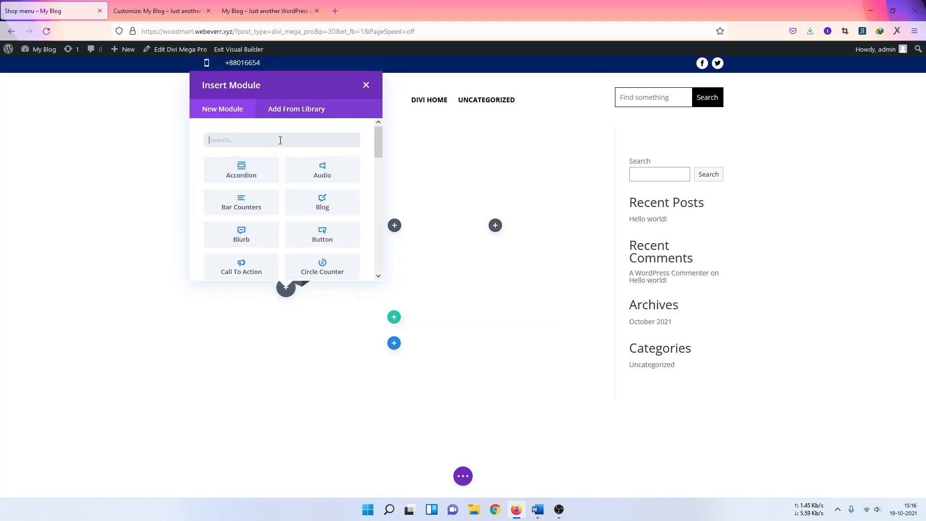
pyautogui.scroll(-3, 271, 211)
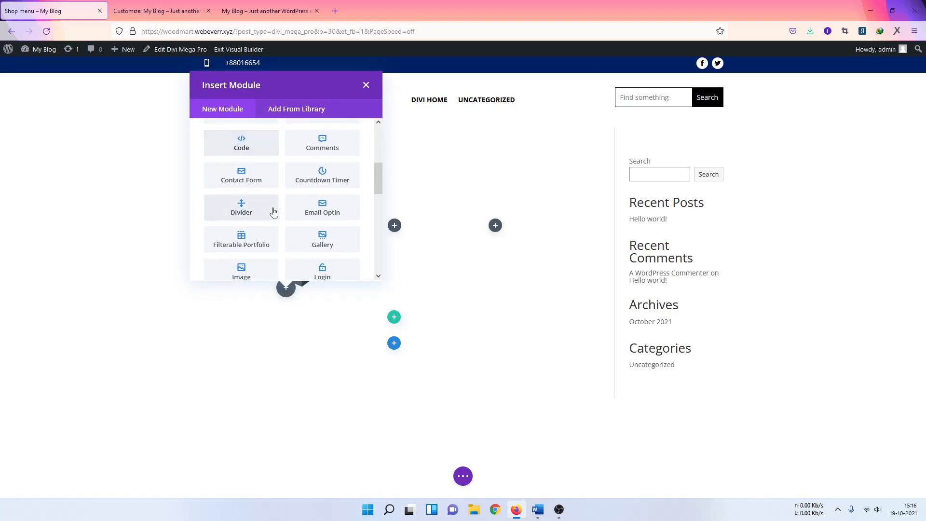
pyautogui.scroll(-1, 271, 211)
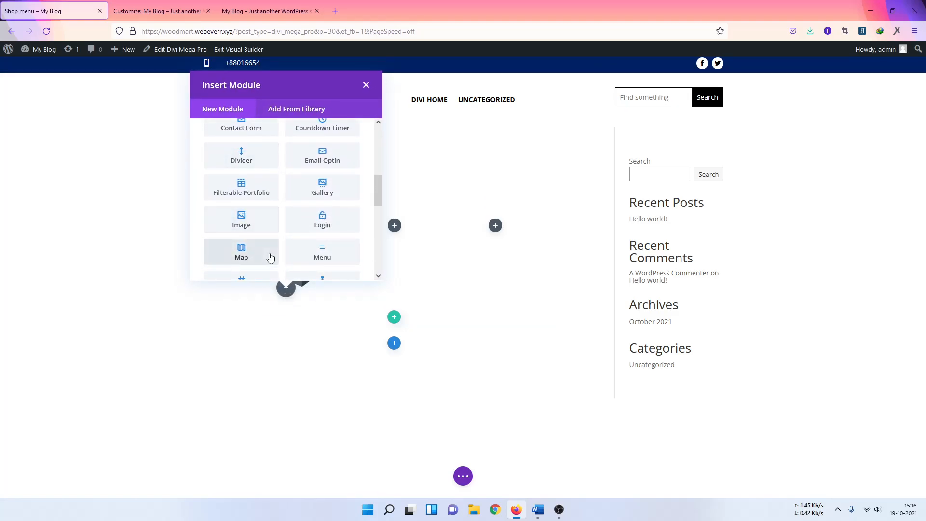
pyautogui.scroll(-2, 269, 258)
pyautogui.scroll(6, 270, 207)
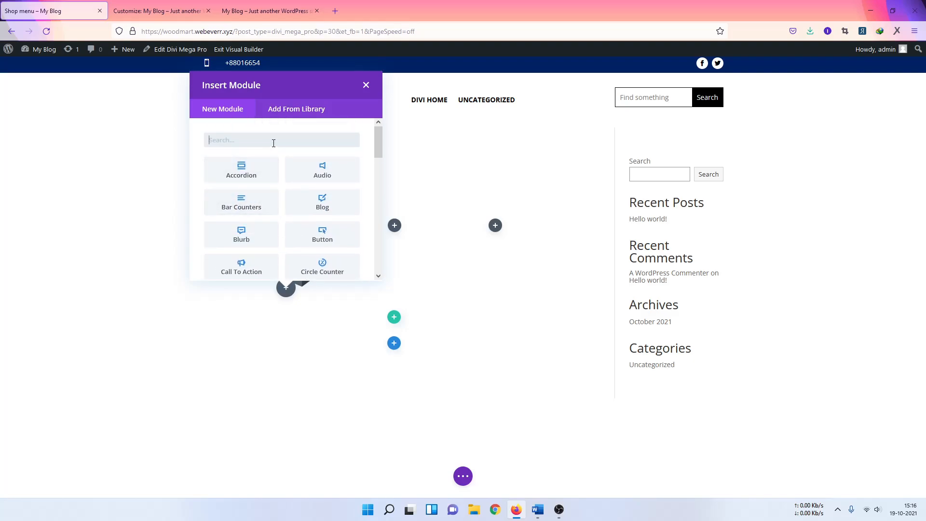
pyautogui.write('ve')
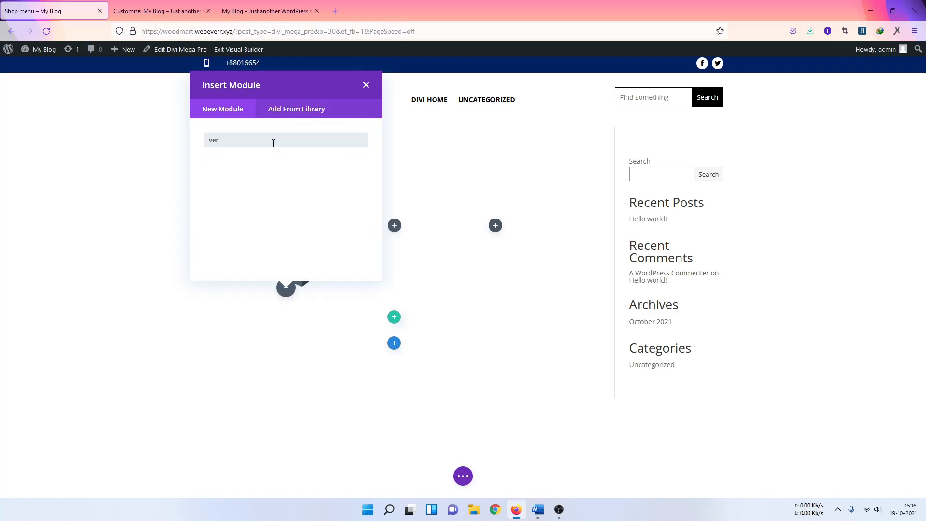
pyautogui.press('BackSpace')
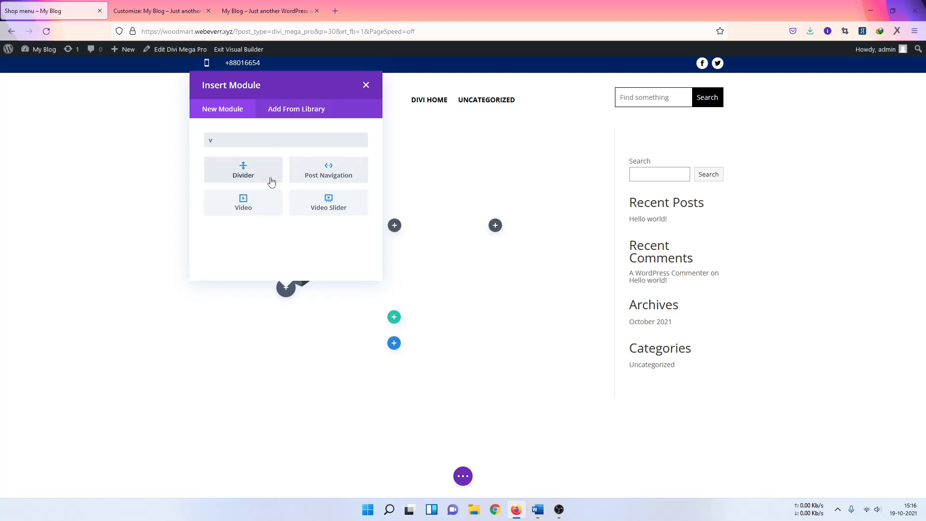
pyautogui.press('BackSpace')
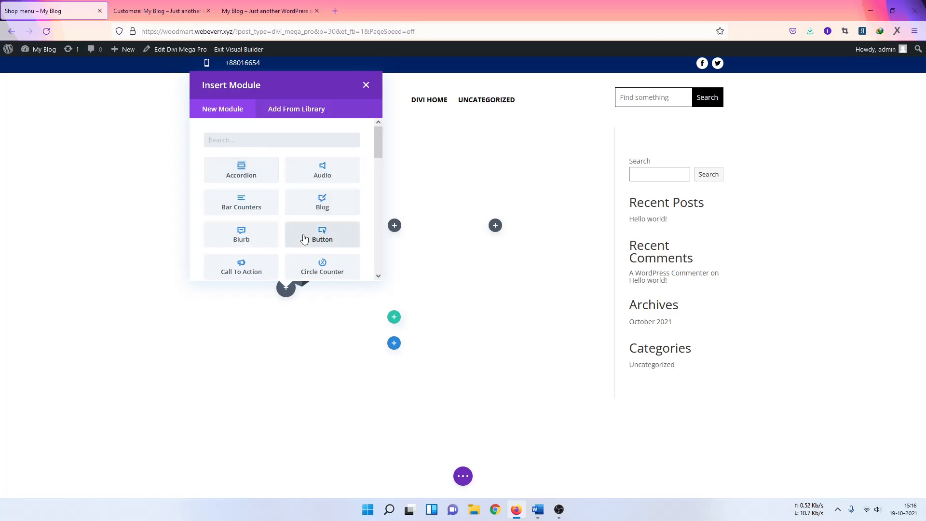
pyautogui.write('menu')
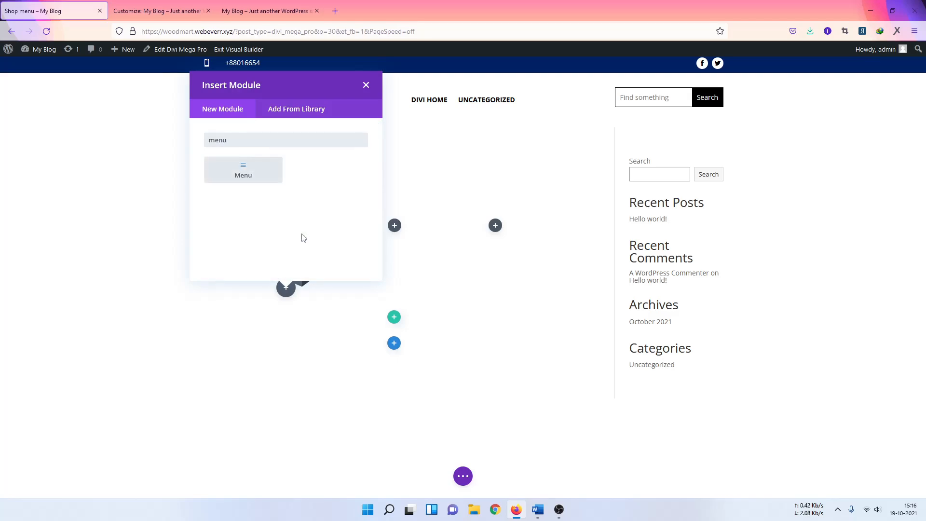
pyautogui.click(256, 168)
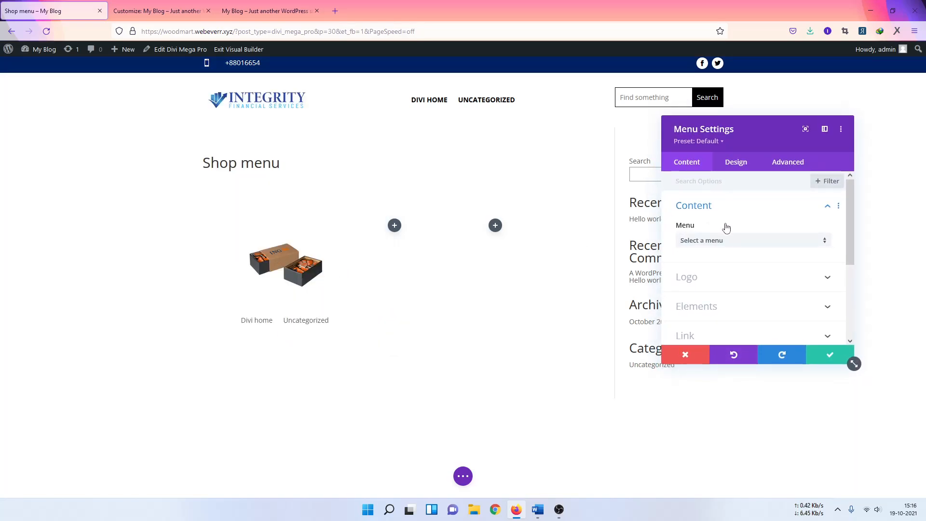
# - Try the Upwards dropdown menu direction in the Menu module's layout design settings
pyautogui.scroll(-3, 723, 261)
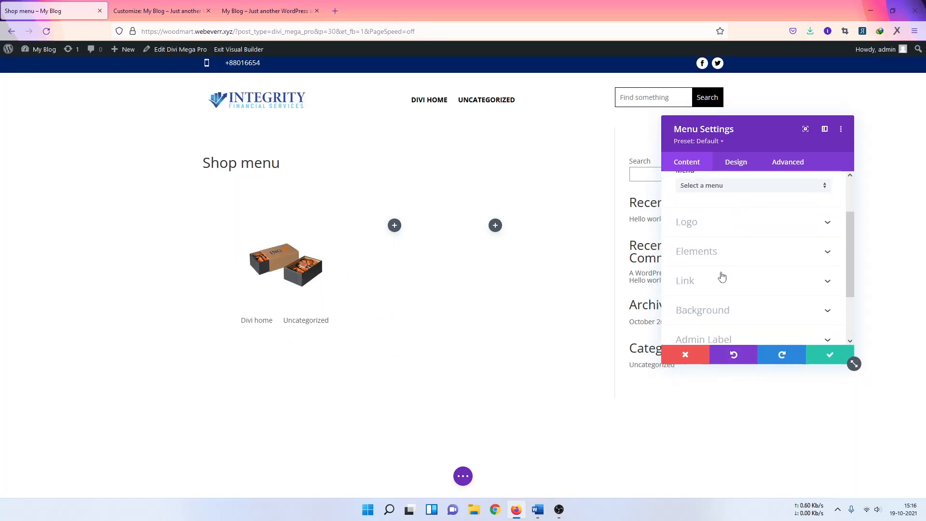
pyautogui.click(737, 164)
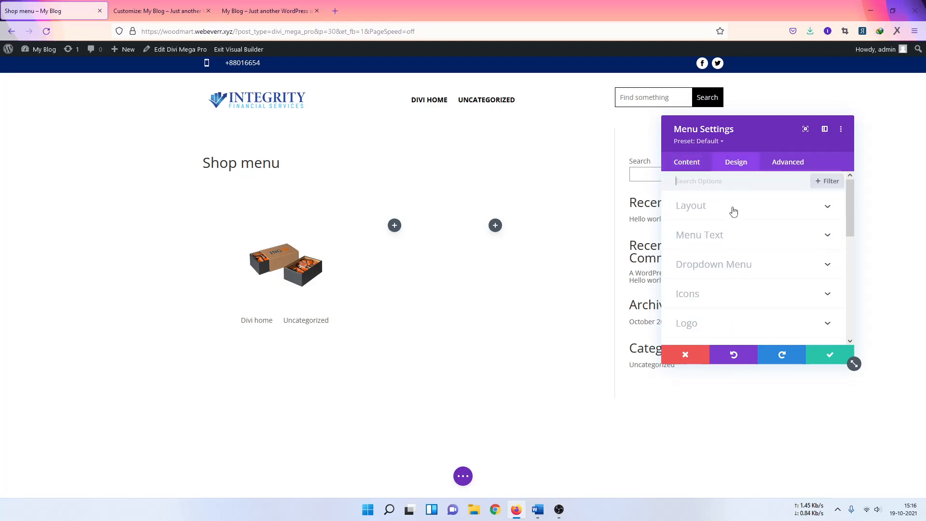
pyautogui.click(733, 211)
pyautogui.click(719, 241)
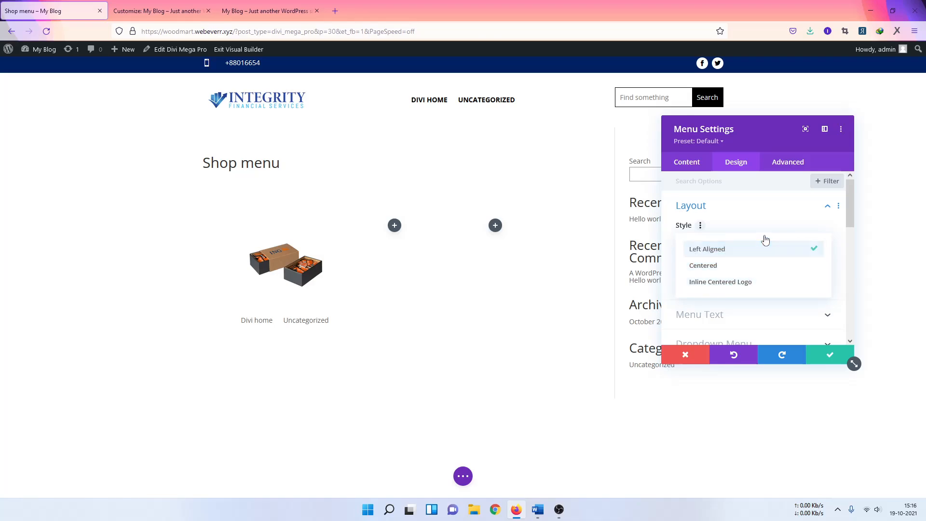
pyautogui.click(747, 266)
pyautogui.click(735, 241)
pyautogui.click(700, 246)
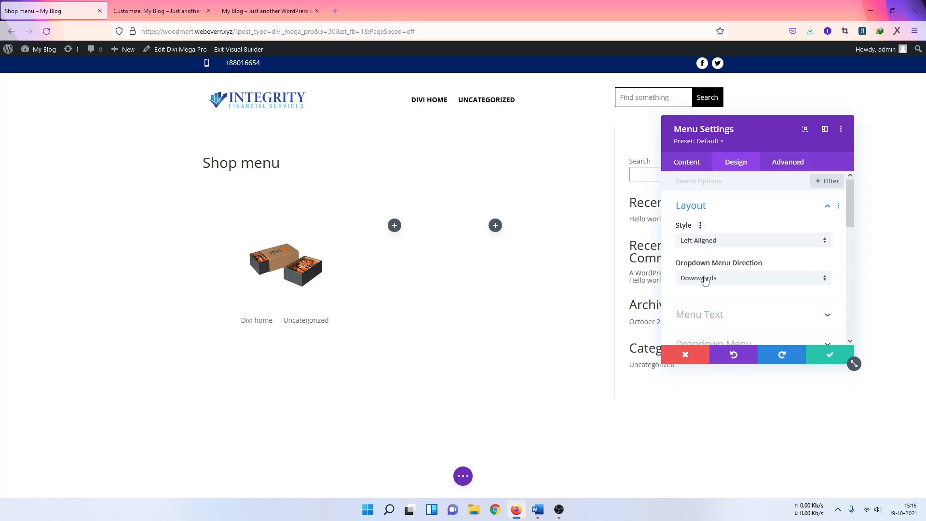
pyautogui.click(704, 277)
pyautogui.click(707, 302)
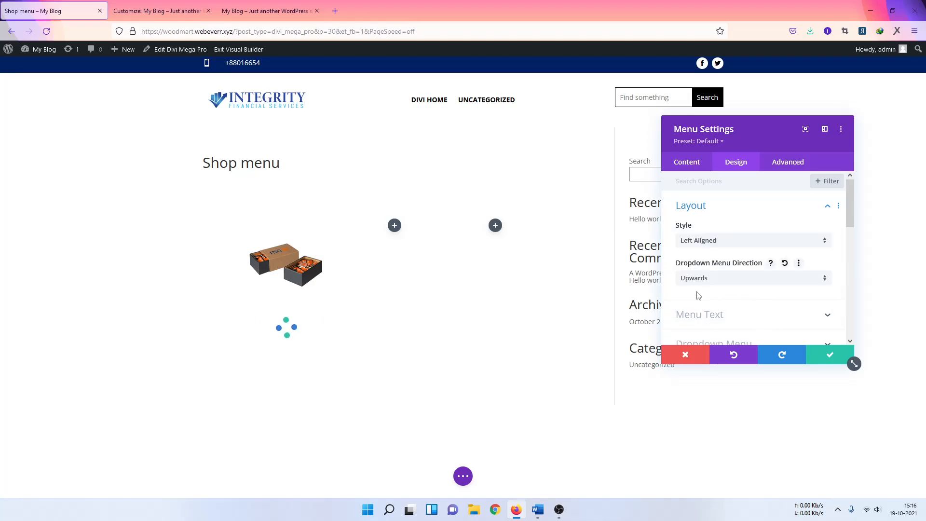
# - Discard the Menu module's design changes and delete the module from the first column
pyautogui.scroll(-3, 757, 292)
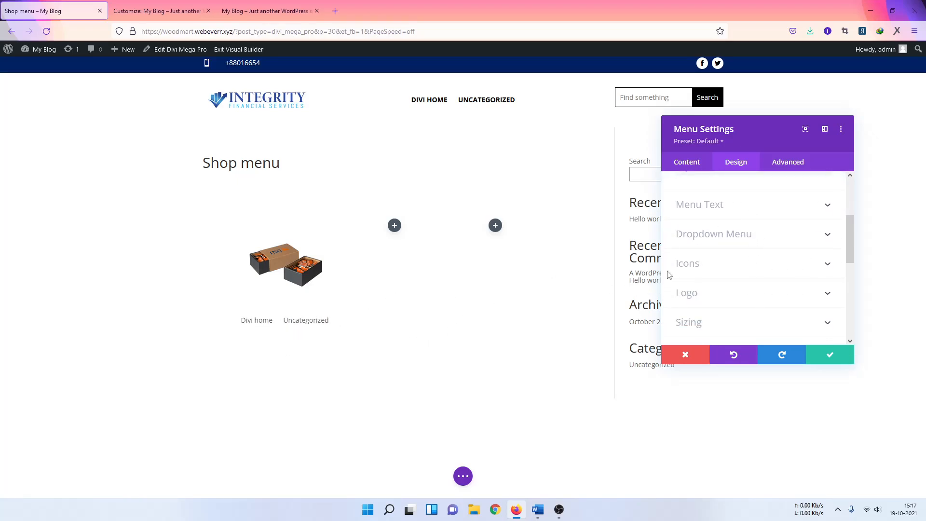
pyautogui.scroll(-1, 737, 271)
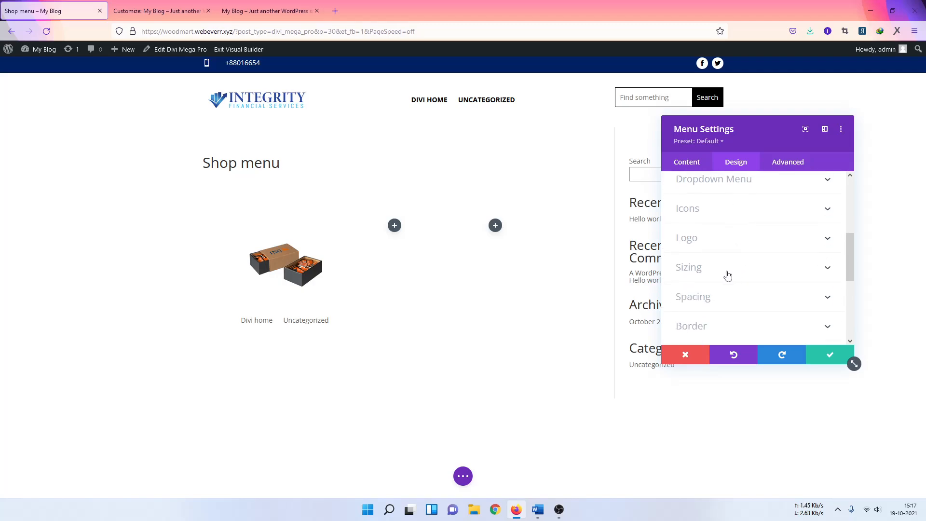
pyautogui.scroll(-2, 728, 275)
pyautogui.scroll(-1, 731, 286)
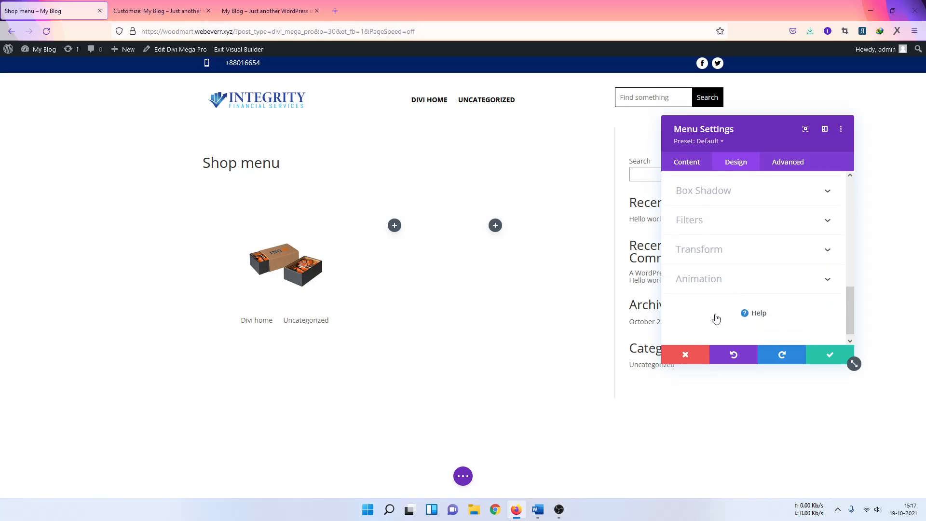
pyautogui.click(692, 355)
pyautogui.click(321, 320)
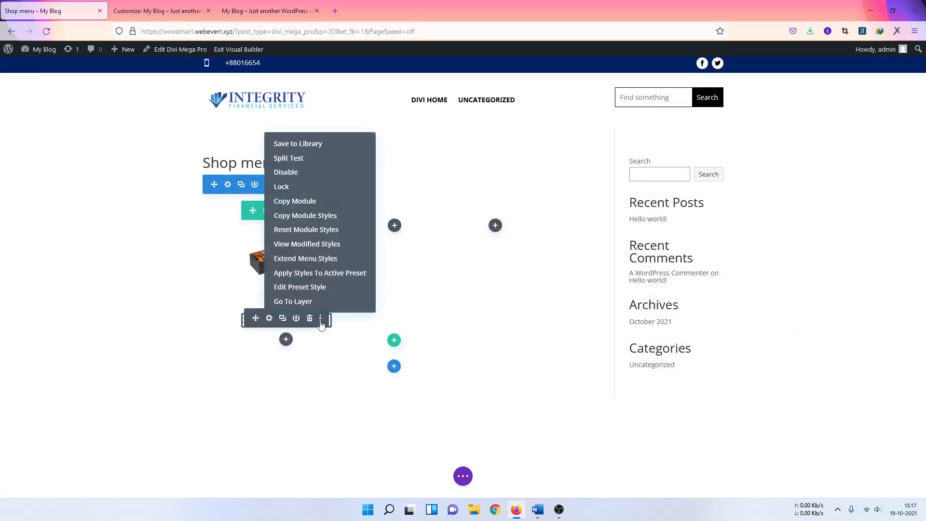
pyautogui.click(310, 318)
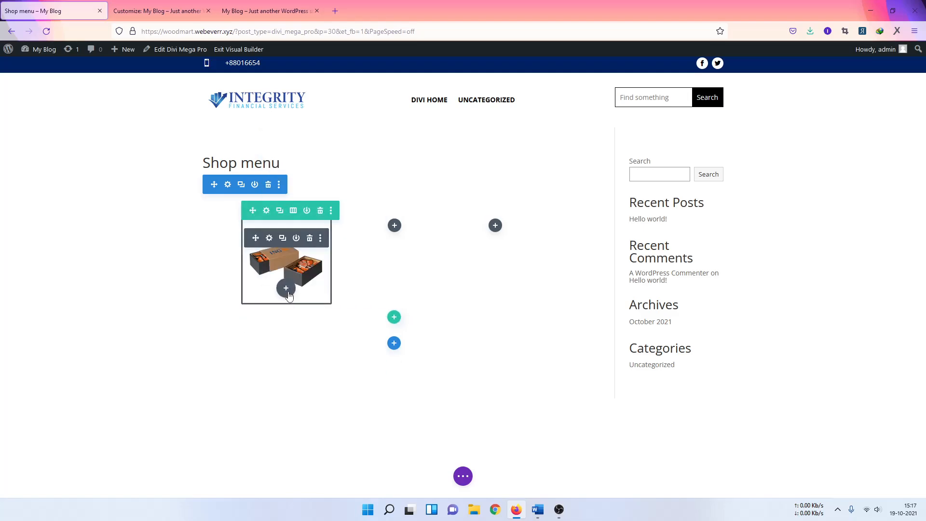
# - Add a Text module below the image in the first column
pyautogui.click(285, 288)
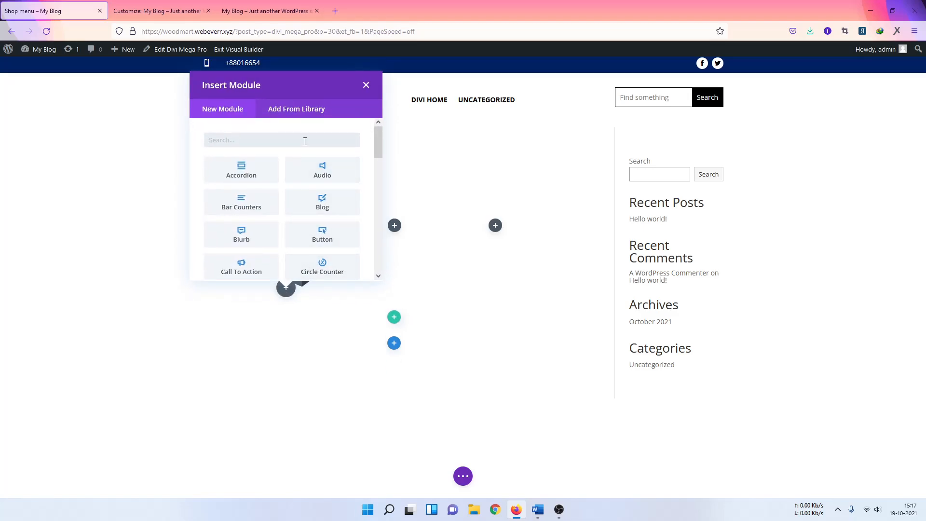
pyautogui.write('text')
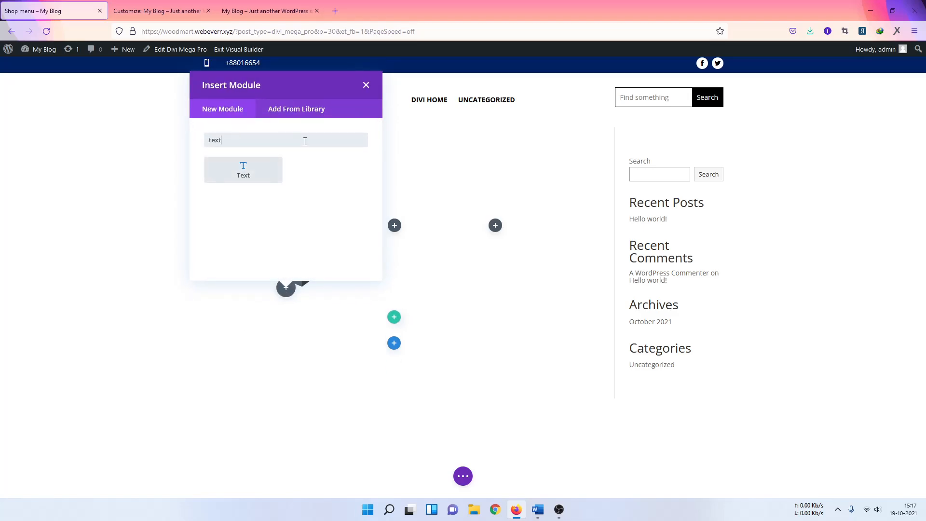
pyautogui.click(253, 177)
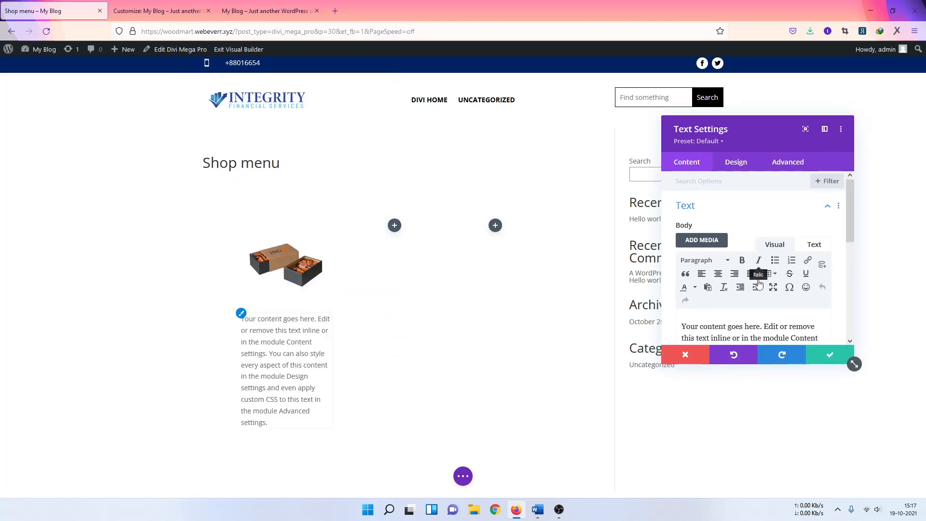
# - Replace the Text module's placeholder body with three separate lines: "zdrtytyu", "tfuydtyu" and "dtrudtyu"
pyautogui.scroll(-1, 764, 259)
pyautogui.hotkey('ctrl', 'a')
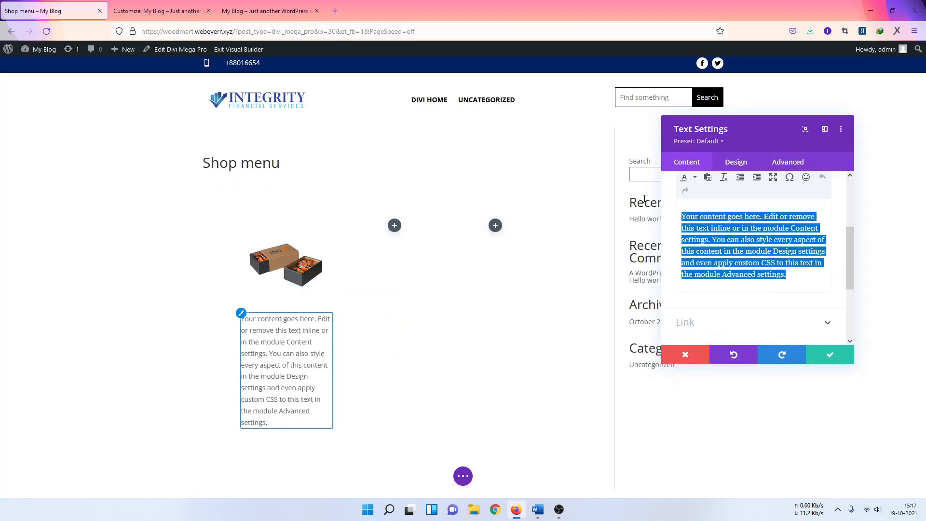
pyautogui.press('BackSpace')
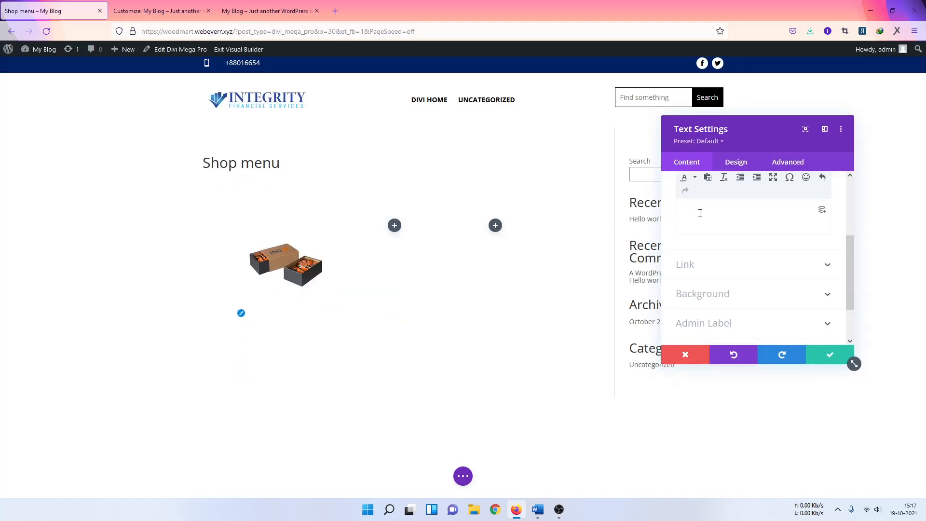
pyautogui.write('z')
pyautogui.hotkey('alt', 'd')
pyautogui.write('fygfh')
pyautogui.click(755, 224)
pyautogui.write('drty')
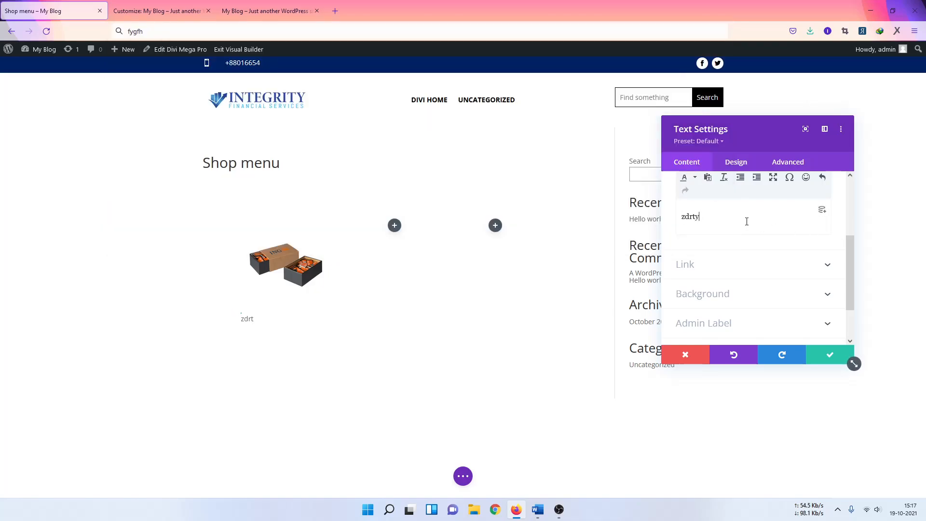
pyautogui.write('tyu')
pyautogui.press('Return')
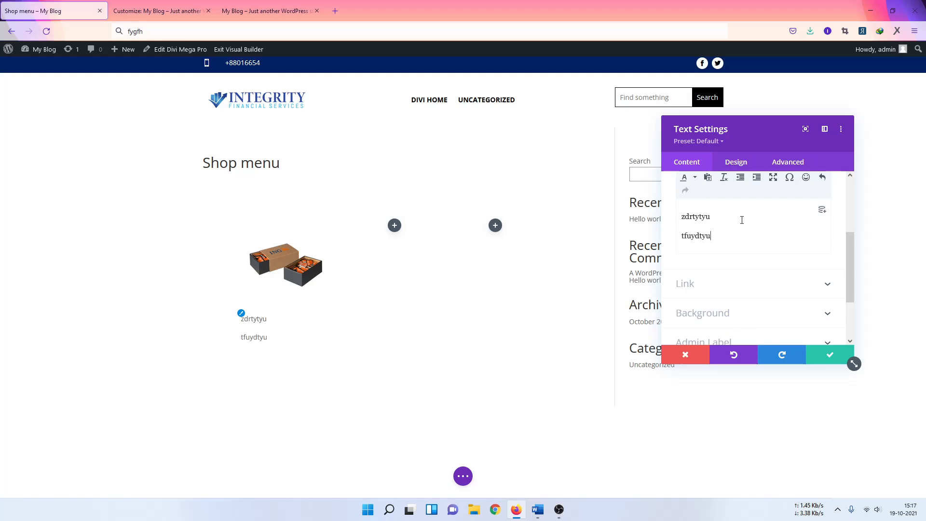
pyautogui.write('tfuydtyu')
pyautogui.press('Return')
pyautogui.write('dtrudtyu')
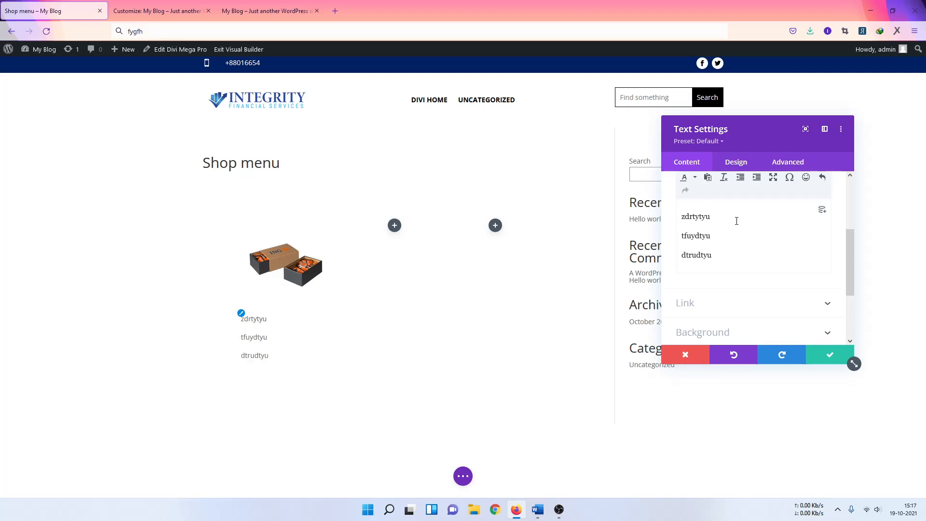
# - Turn the first text line, "zdrtytyu", into a link with the URL "#"
pyautogui.moveTo(736, 221); pyautogui.dragTo(670, 207)
pyautogui.scroll(2, 717, 200)
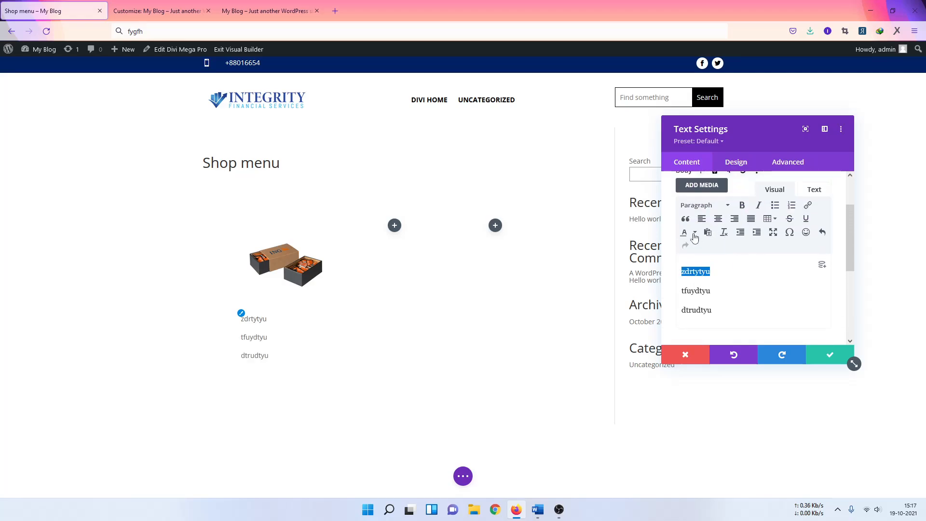
pyautogui.click(808, 205)
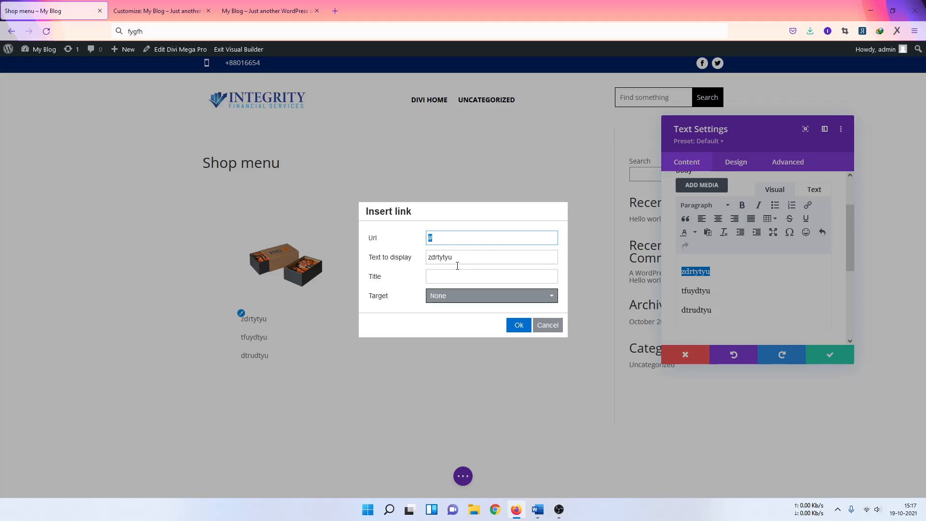
pyautogui.click(514, 330)
# - Turn the lines "tfuydtyu" and "dtrudtyu" into links as well, and save the Text module's settings
pyautogui.moveTo(711, 291); pyautogui.dragTo(653, 283)
pyautogui.moveTo(721, 289); pyautogui.dragTo(681, 291)
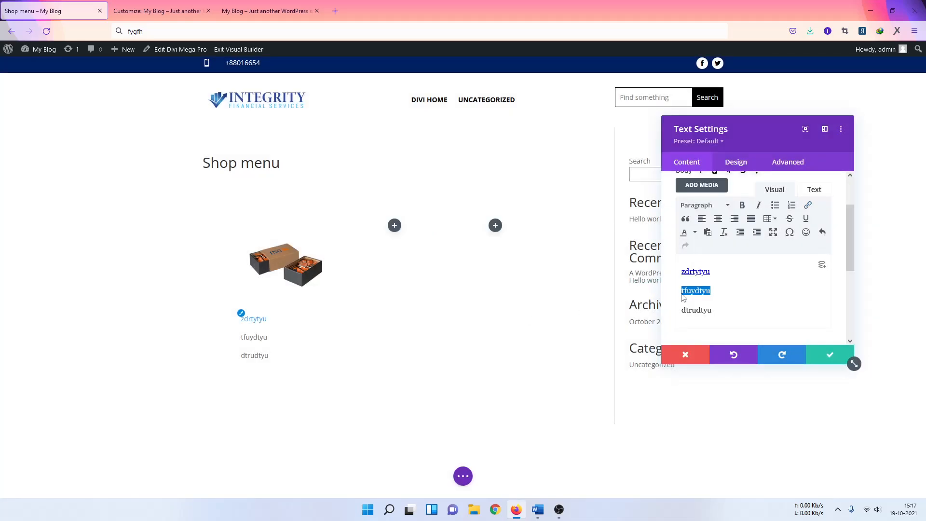
pyautogui.click(806, 206)
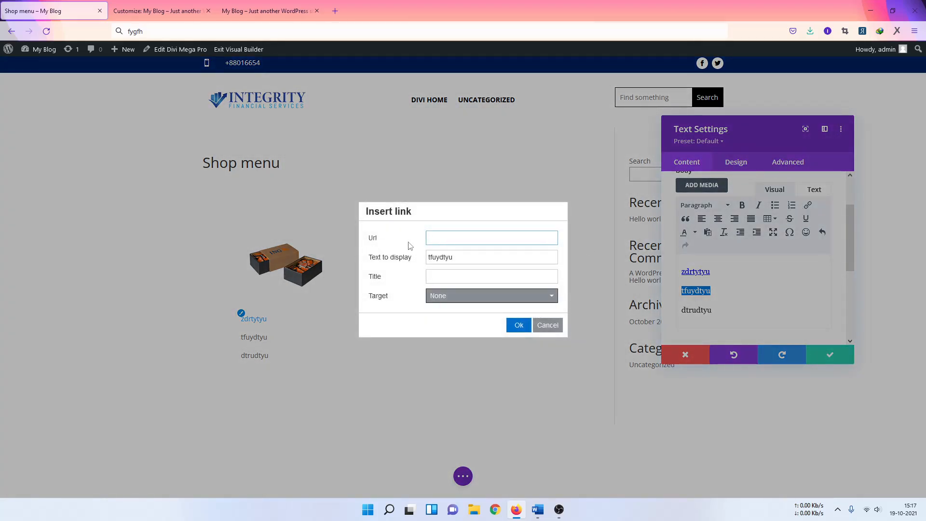
pyautogui.click(508, 329)
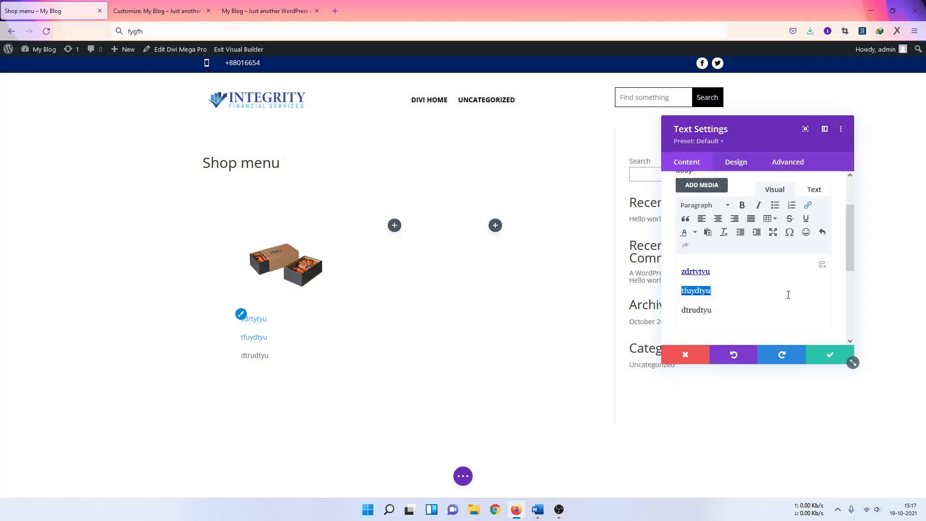
pyautogui.doubleClick(777, 310)
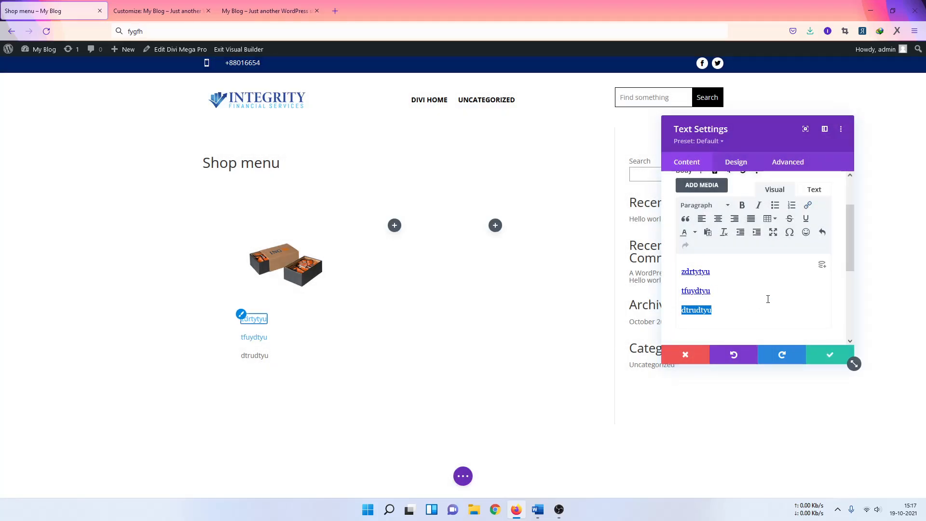
pyautogui.click(806, 206)
pyautogui.click(518, 325)
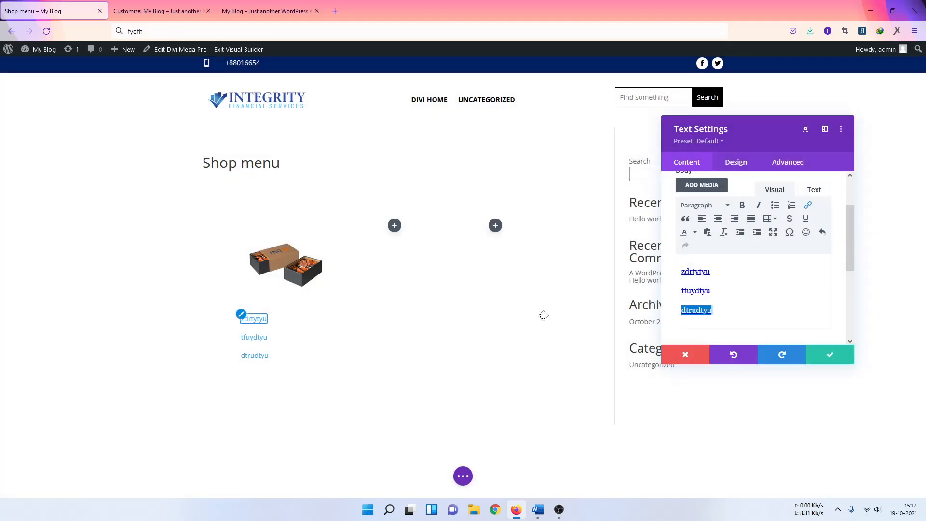
pyautogui.click(826, 354)
# - Duplicate the first column's image and text modules and move the copies into the second column, with the text below the image
pyautogui.moveTo(302, 255)
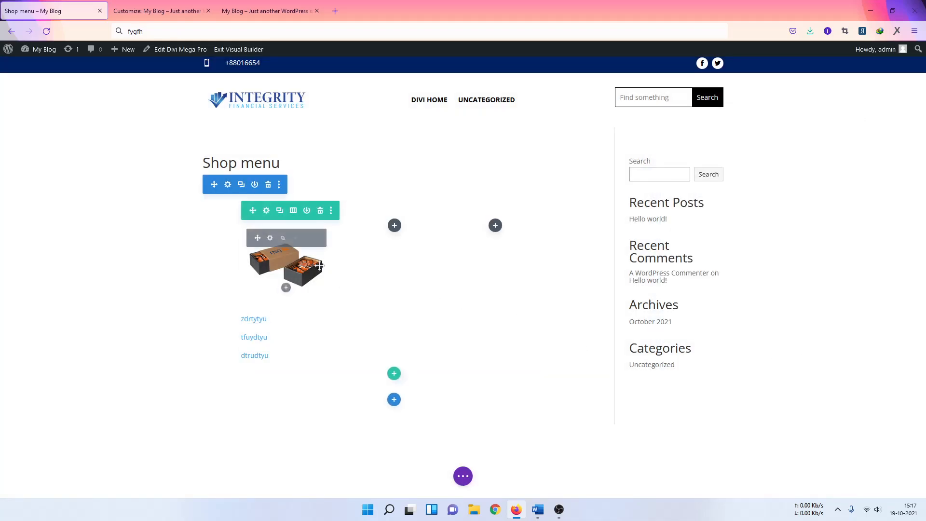
pyautogui.click(320, 239)
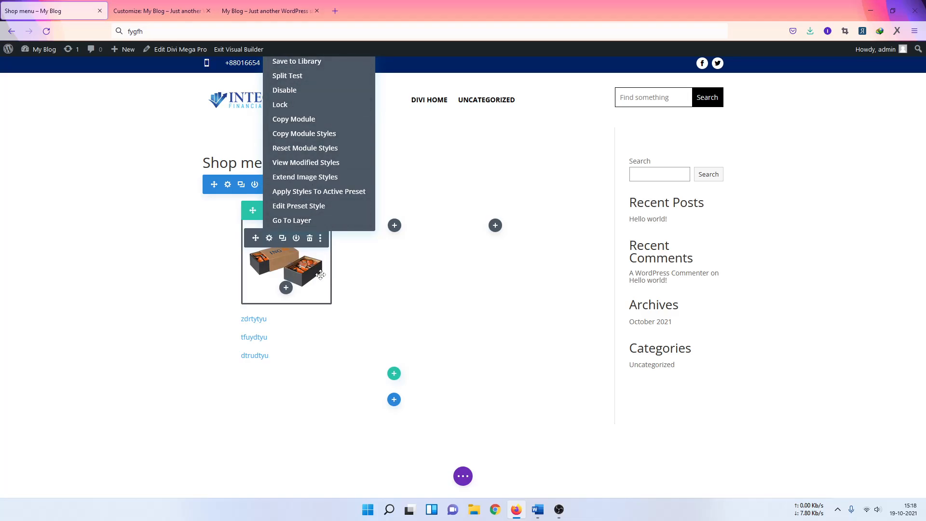
pyautogui.click(285, 240)
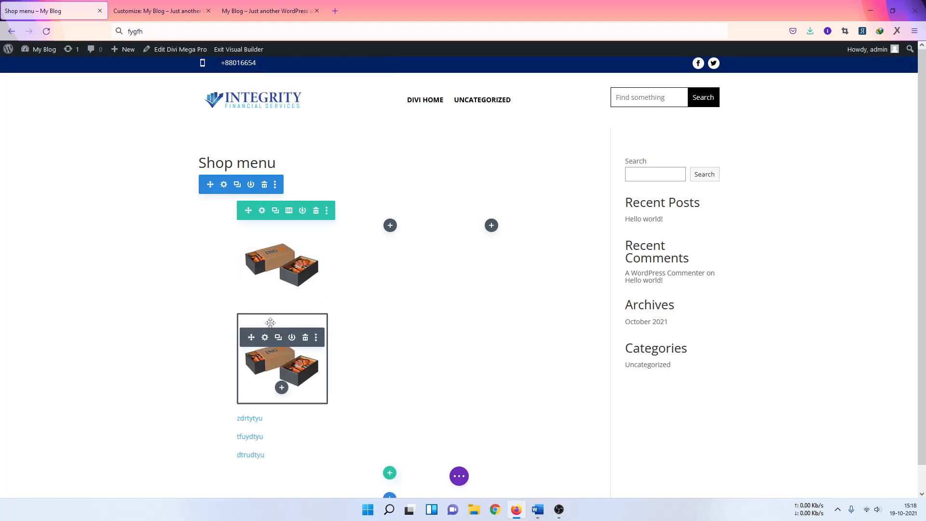
pyautogui.moveTo(259, 339); pyautogui.dragTo(394, 231)
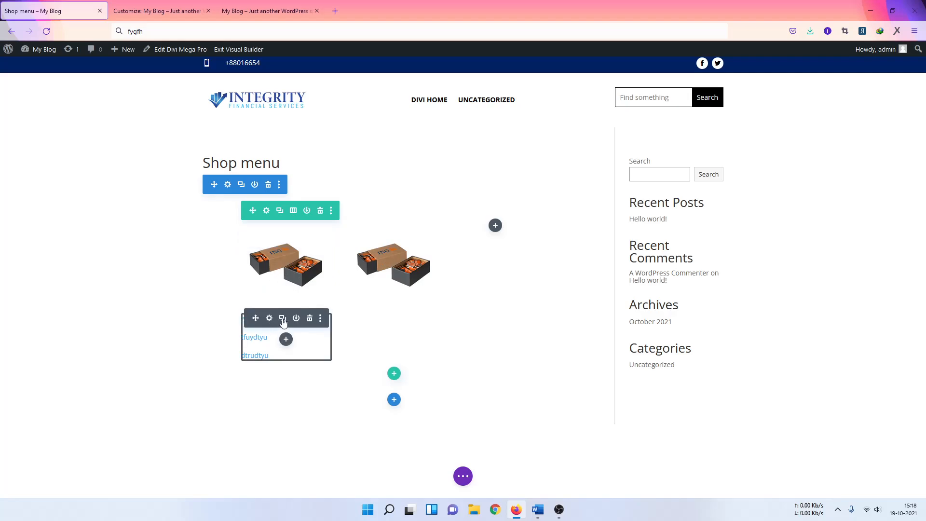
pyautogui.click(283, 319)
pyautogui.moveTo(254, 318); pyautogui.dragTo(413, 270)
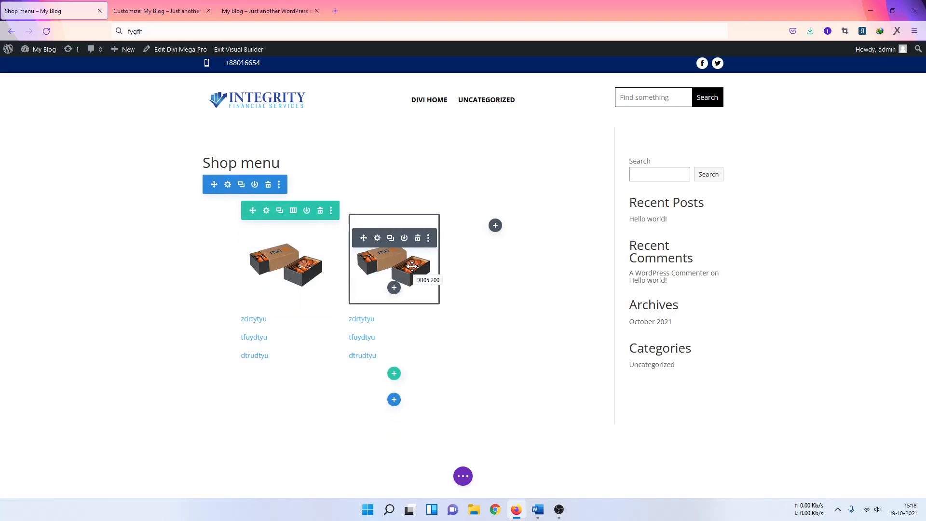
# - Duplicate the second column's image and text modules into the third column, and publish the mega menu
pyautogui.click(390, 238)
pyautogui.click(417, 334)
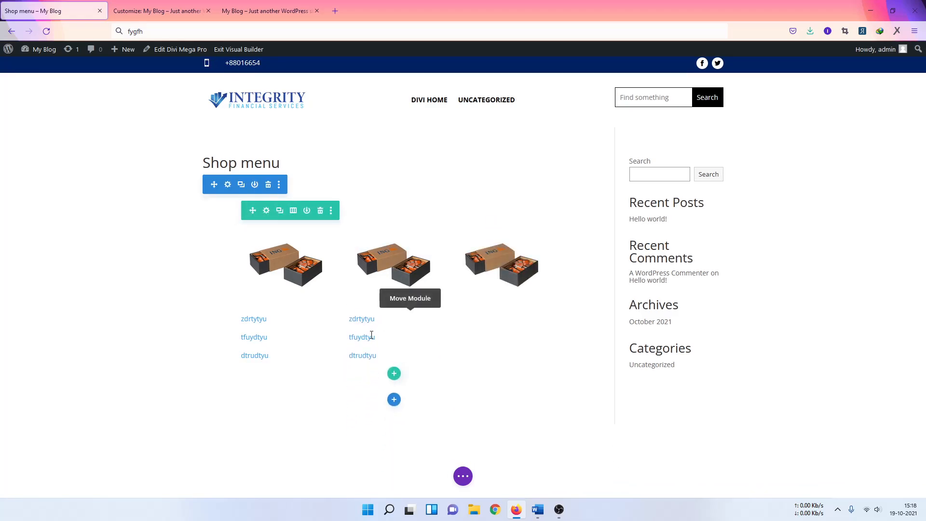
pyautogui.moveTo(373, 332)
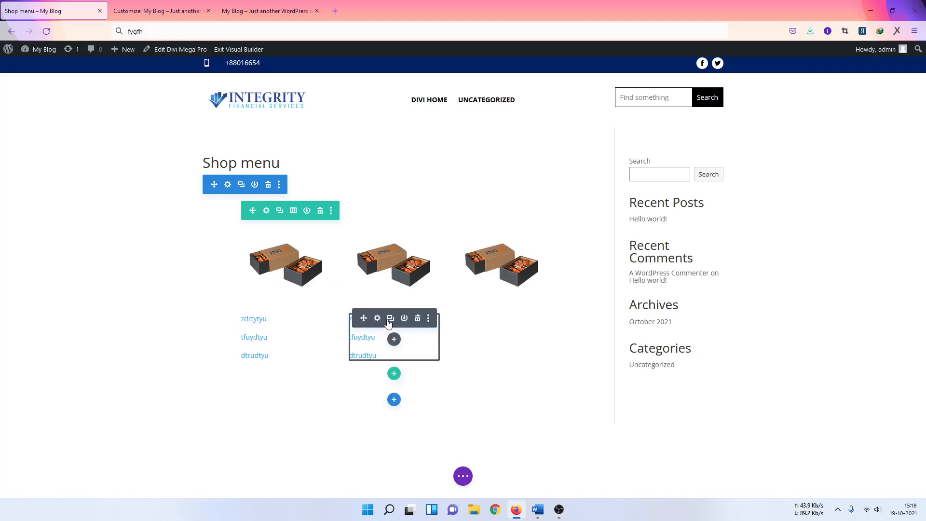
pyautogui.click(390, 317)
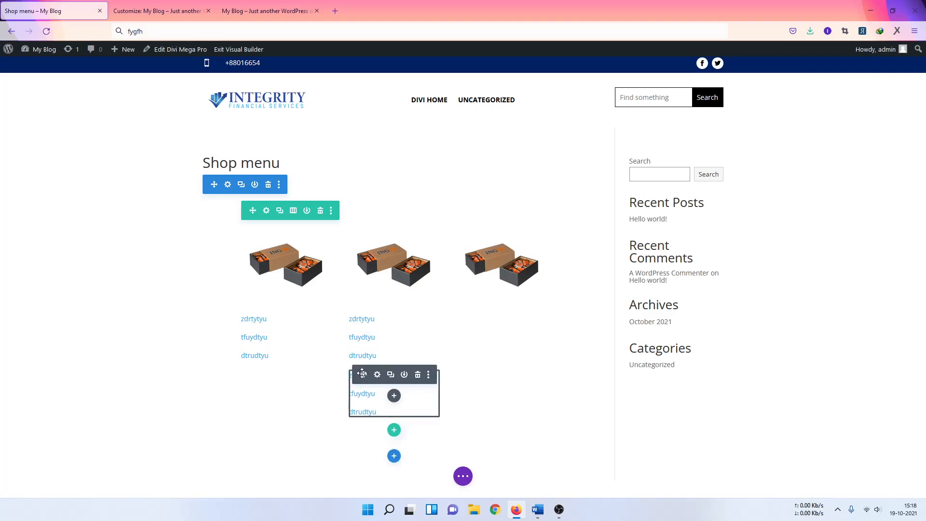
pyautogui.moveTo(359, 374); pyautogui.dragTo(497, 294)
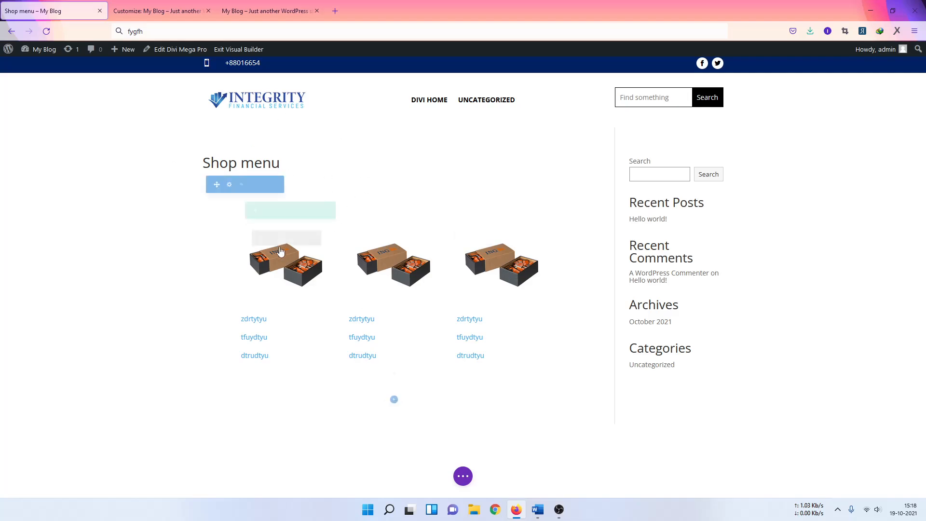
pyautogui.click(464, 476)
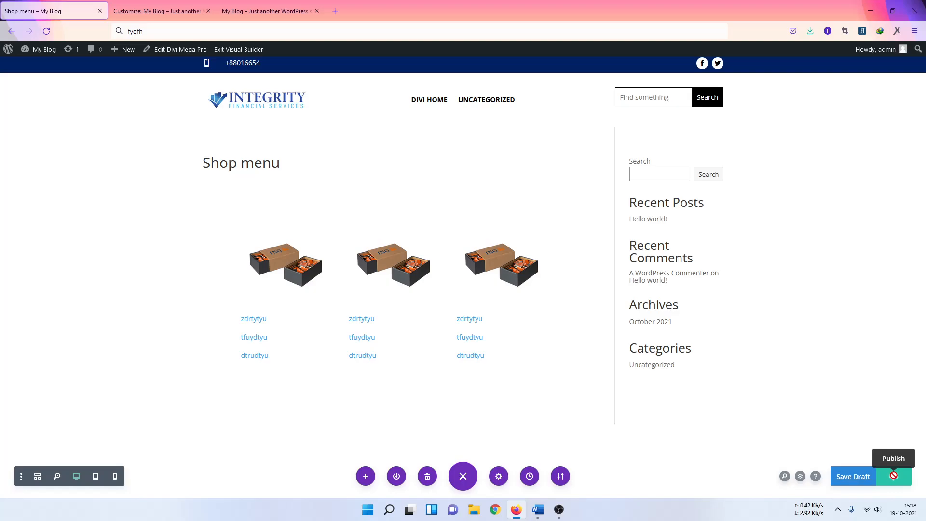
pyautogui.click(893, 476)
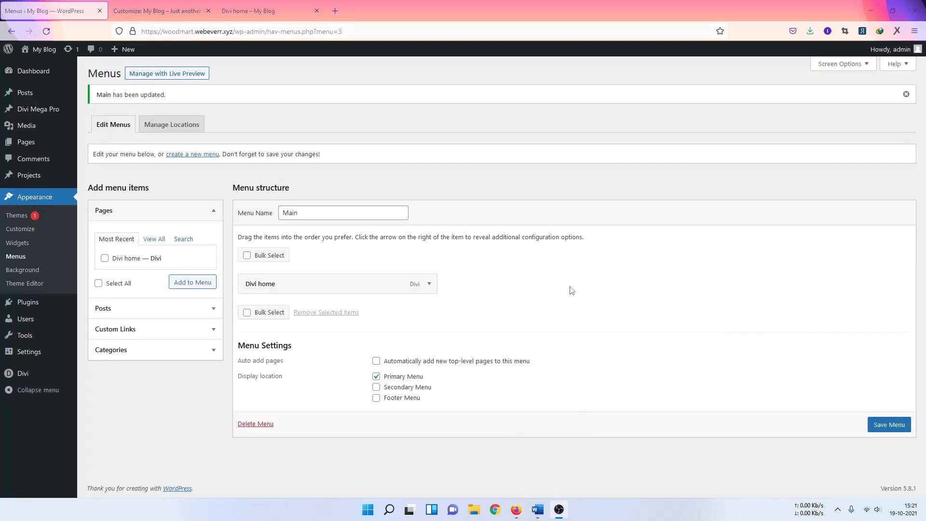
# - Add the Home page from the full page list to the Main menu in the WordPress menu editor
pyautogui.moveTo(30, 118)
pyautogui.click(290, 290)
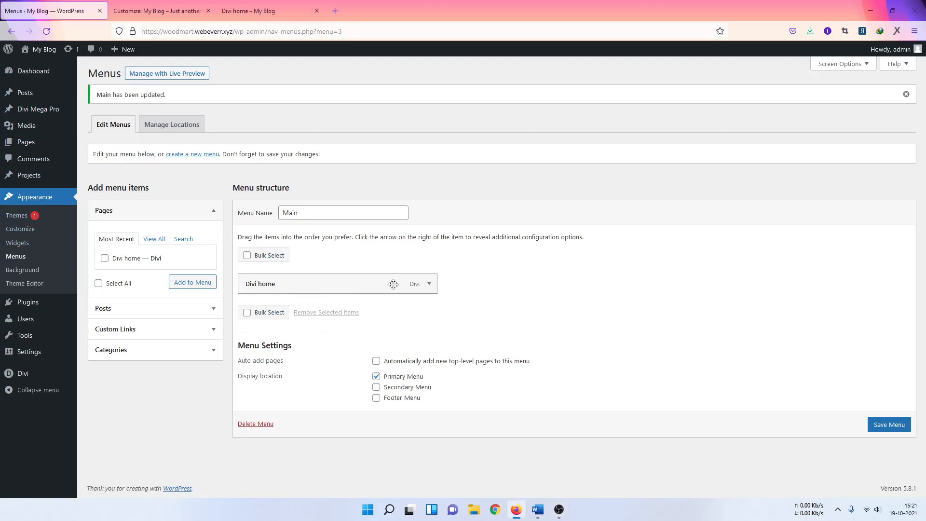
pyautogui.click(429, 285)
pyautogui.click(429, 285)
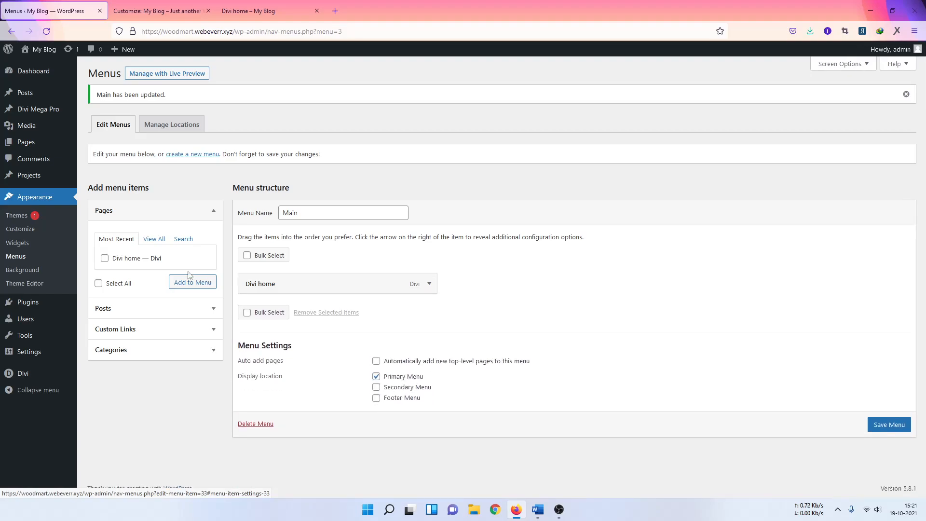
pyautogui.click(164, 239)
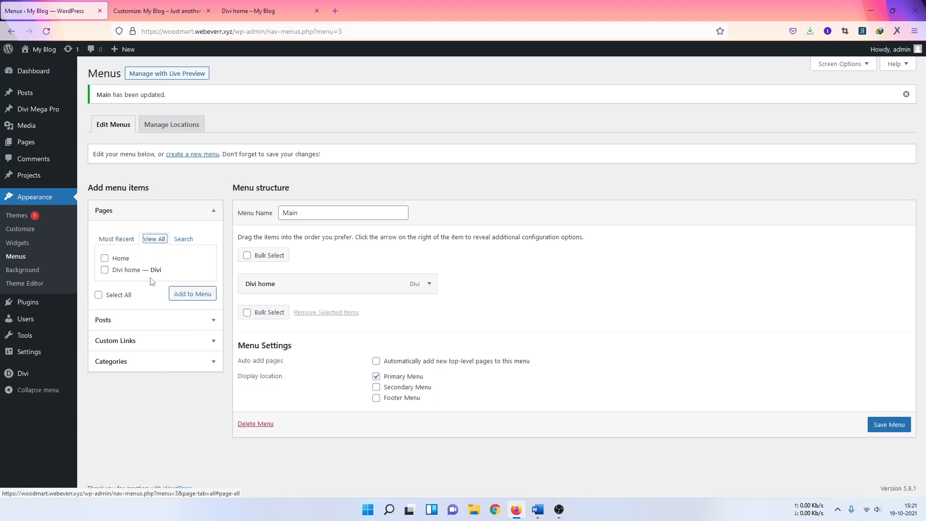
pyautogui.click(121, 263)
pyautogui.click(177, 294)
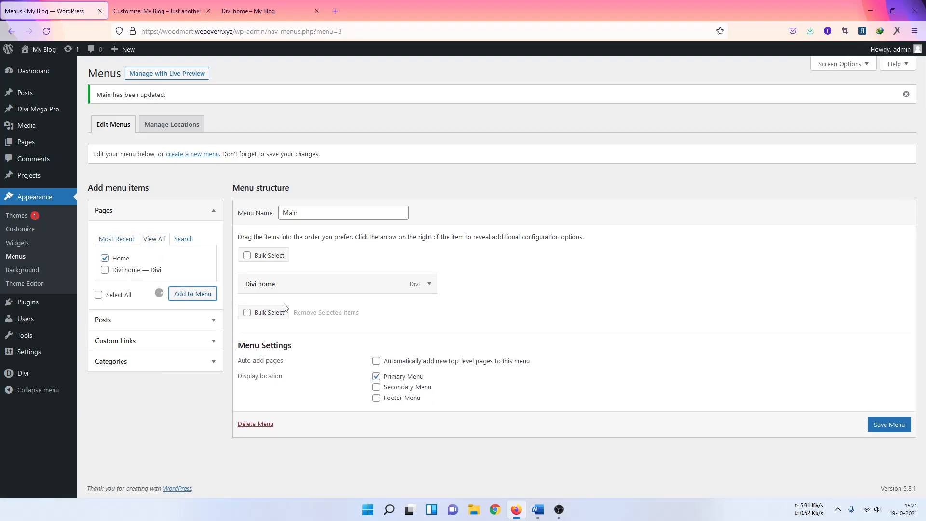
pyautogui.click(140, 346)
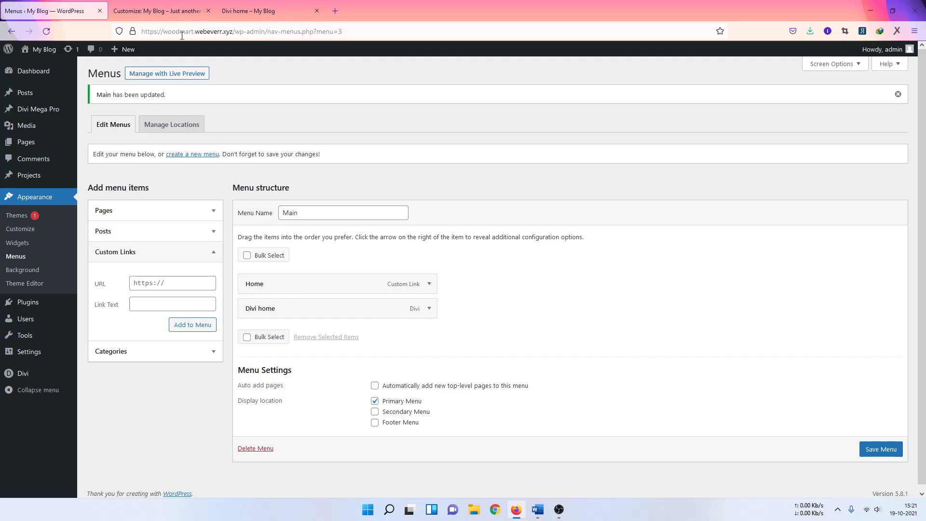
# - Open the Divi Mega Pro list in a new tab and copy the Shop menu's unique class, divimegapro-30
pyautogui.middleClick(99, 124)
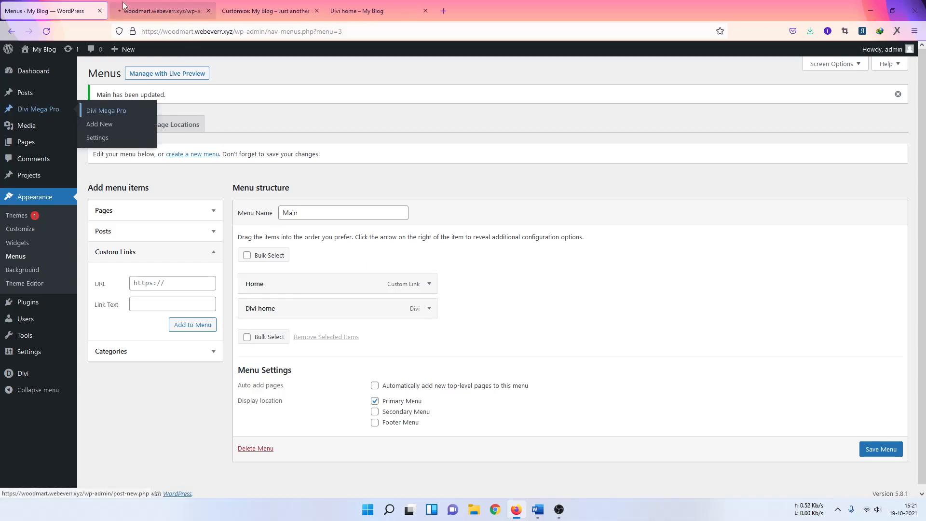
pyautogui.click(124, 6)
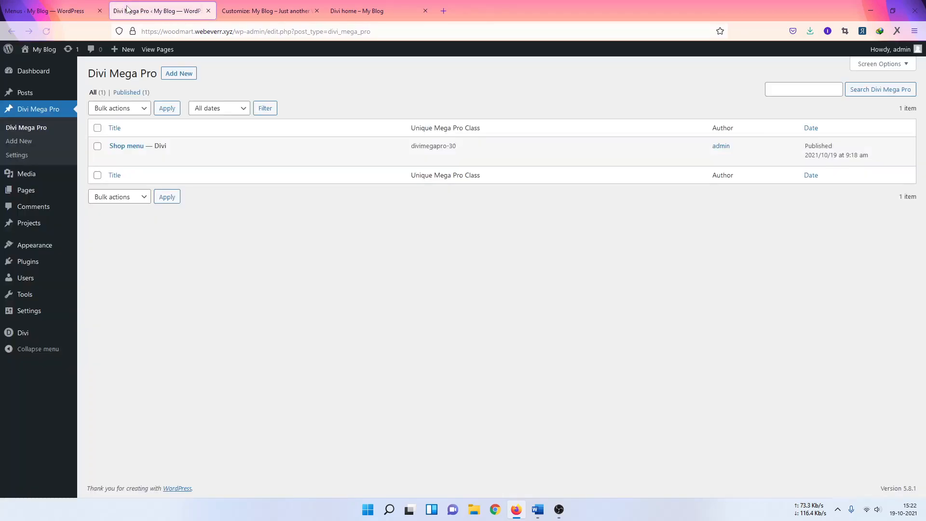
pyautogui.moveTo(420, 146); pyautogui.dragTo(454, 143)
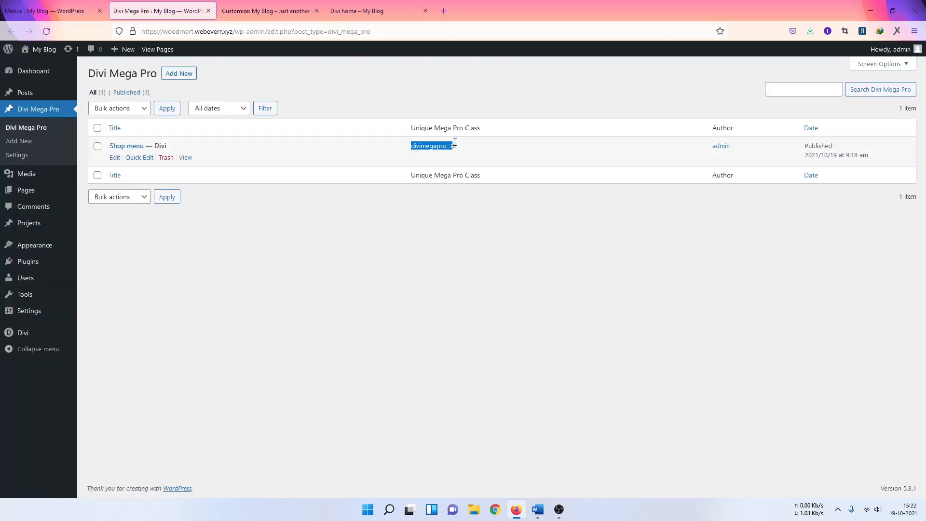
pyautogui.rightClick(454, 143)
pyautogui.click(460, 155)
# - Return to the Main menu editor and check that the CSS Classes property is enabled in the screen options
pyautogui.click(50, 11)
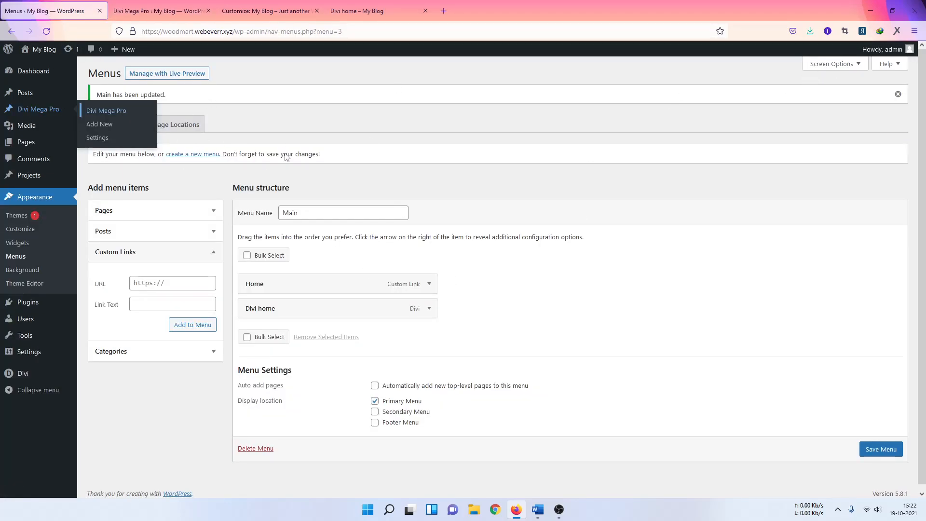
pyautogui.click(827, 65)
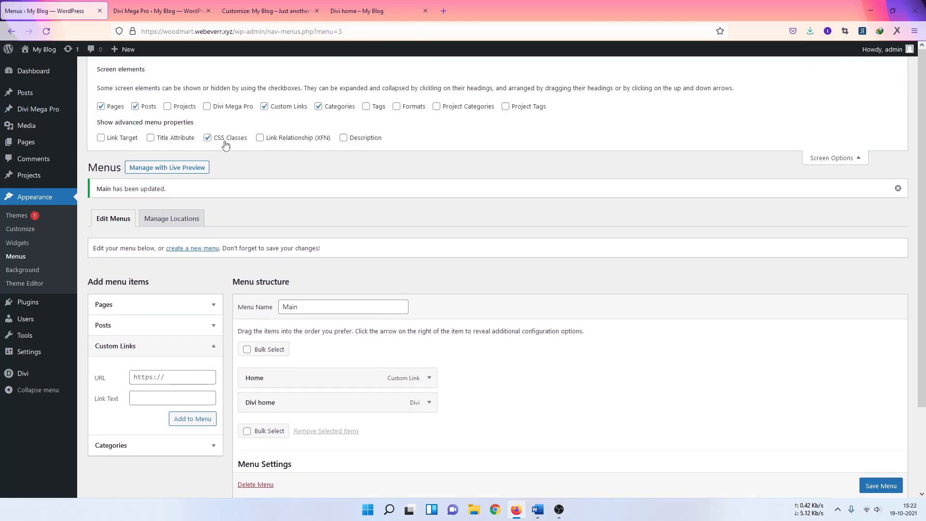
pyautogui.click(836, 159)
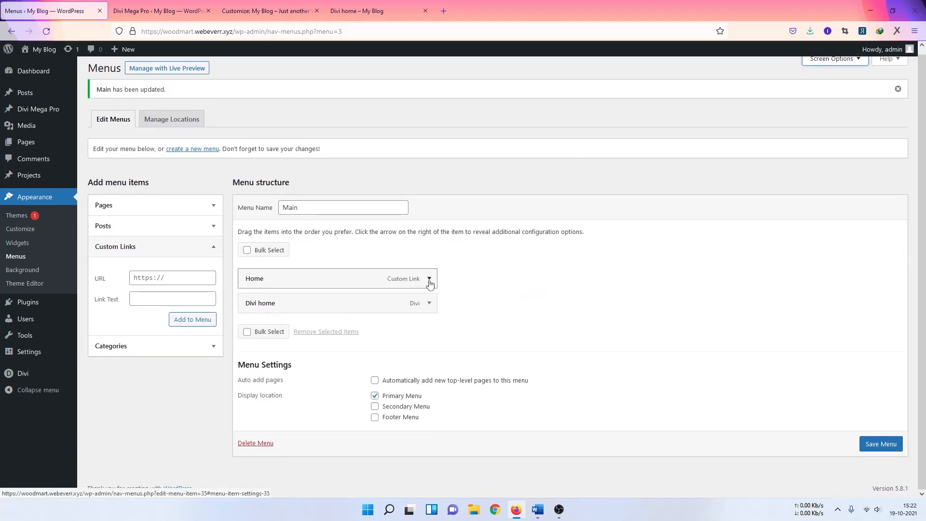
pyautogui.click(428, 283)
pyautogui.scroll(-3, 432, 183)
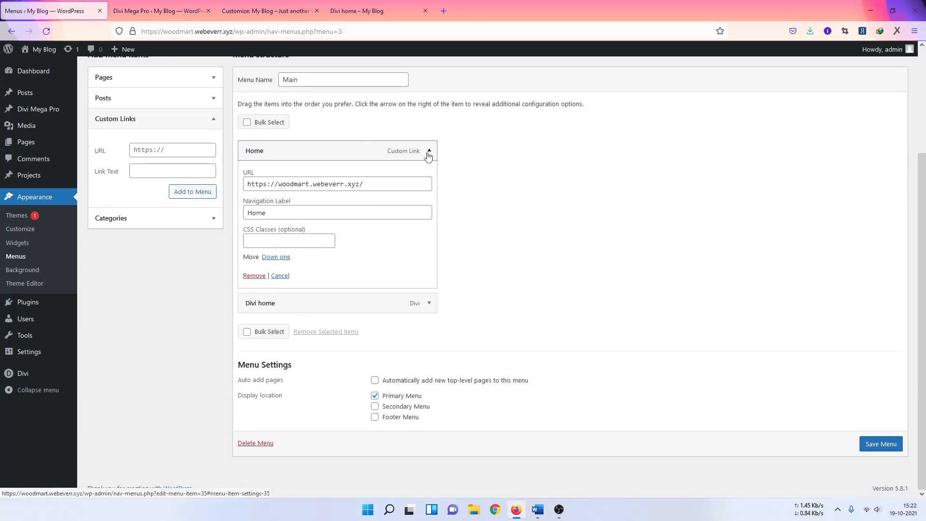
pyautogui.click(279, 242)
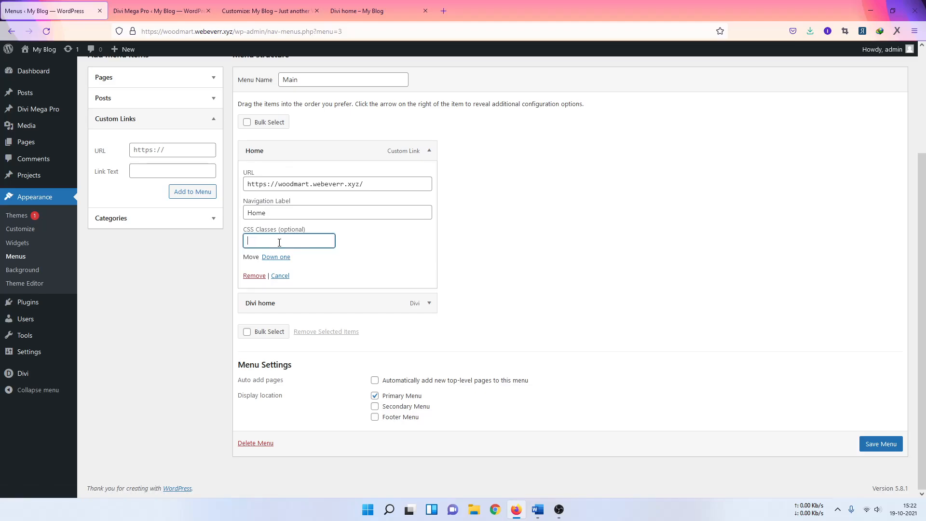
pyautogui.click(428, 150)
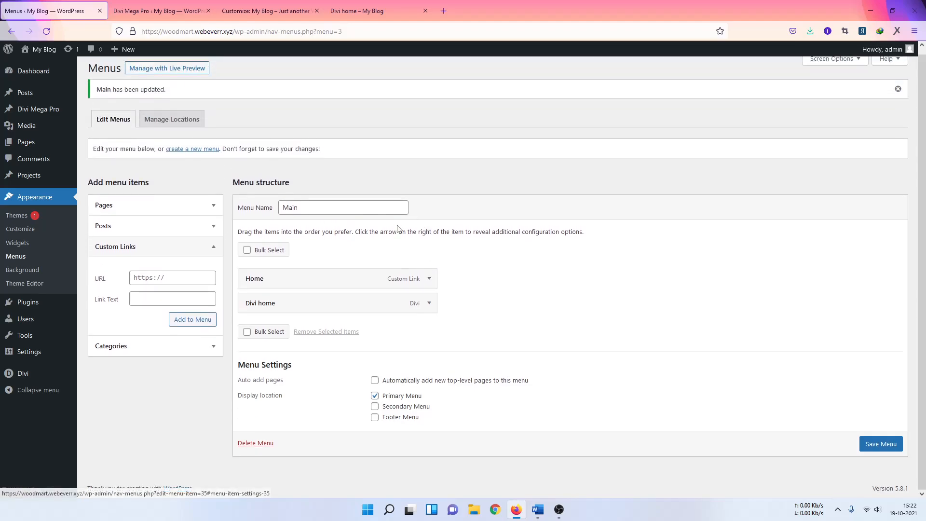
# - Set the CSS class of the Divi home menu item to divimegapro-30 and save the Main menu
pyautogui.click(428, 303)
pyautogui.scroll(-3, 503, 270)
pyautogui.moveTo(324, 244); pyautogui.dragTo(256, 243)
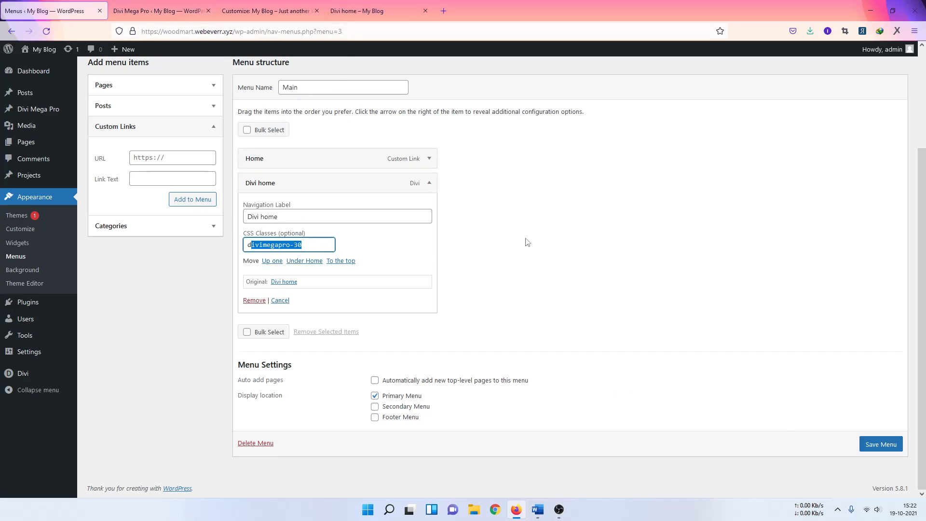
pyautogui.click(877, 443)
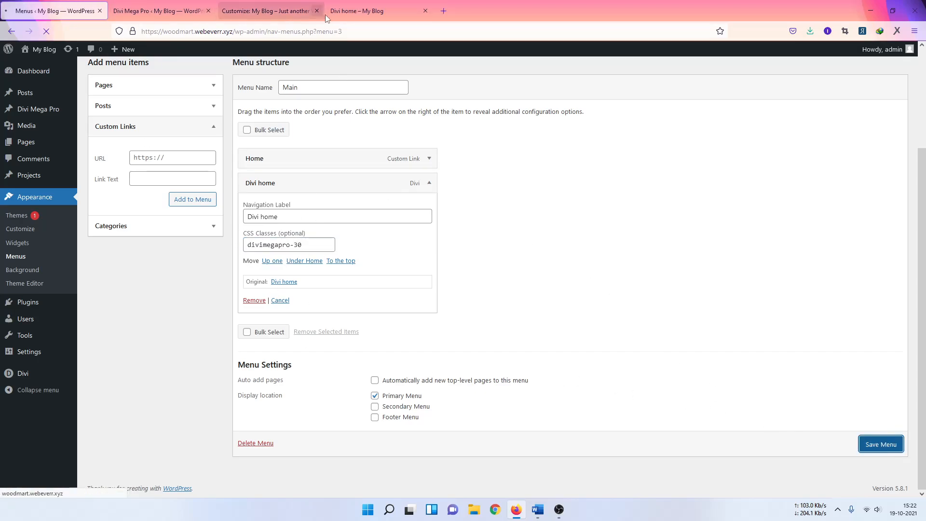
# - View the live Divi home page and check the Divi home menu item for the attached mega menu
pyautogui.click(370, 14)
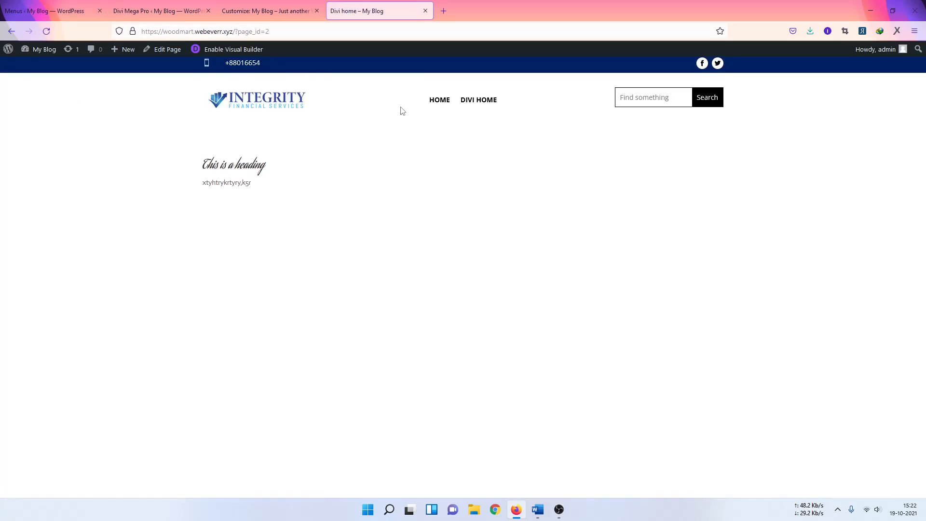
pyautogui.moveTo(482, 100)
pyautogui.hotkey('alt', 'Tab')
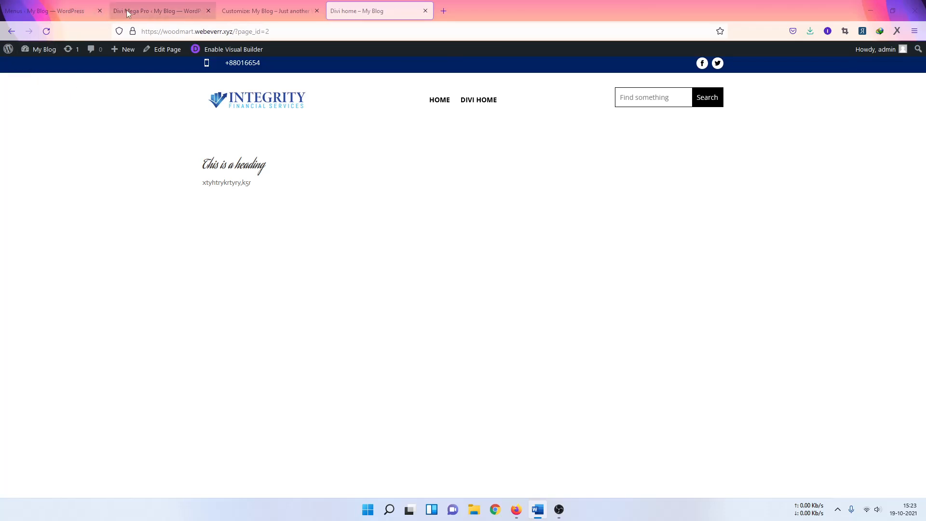
pyautogui.click(67, 13)
pyautogui.click(265, 10)
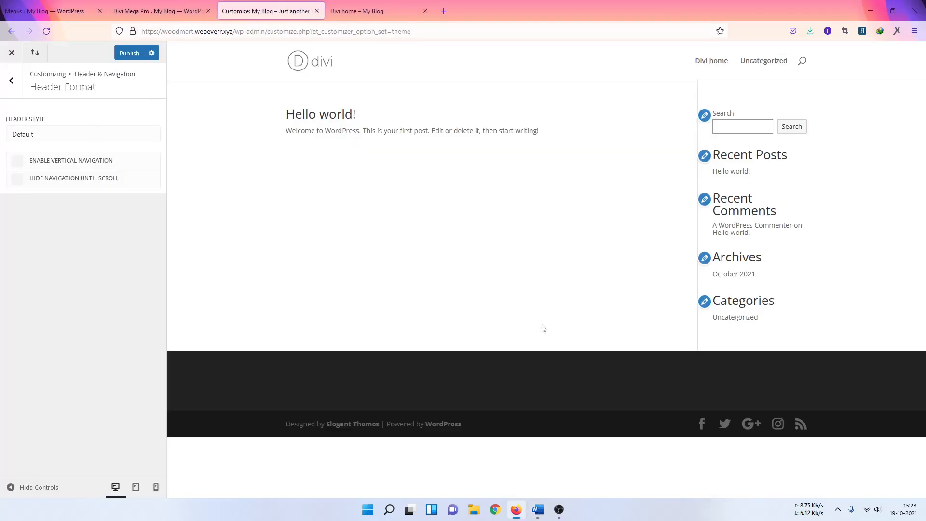
pyautogui.click(558, 509)
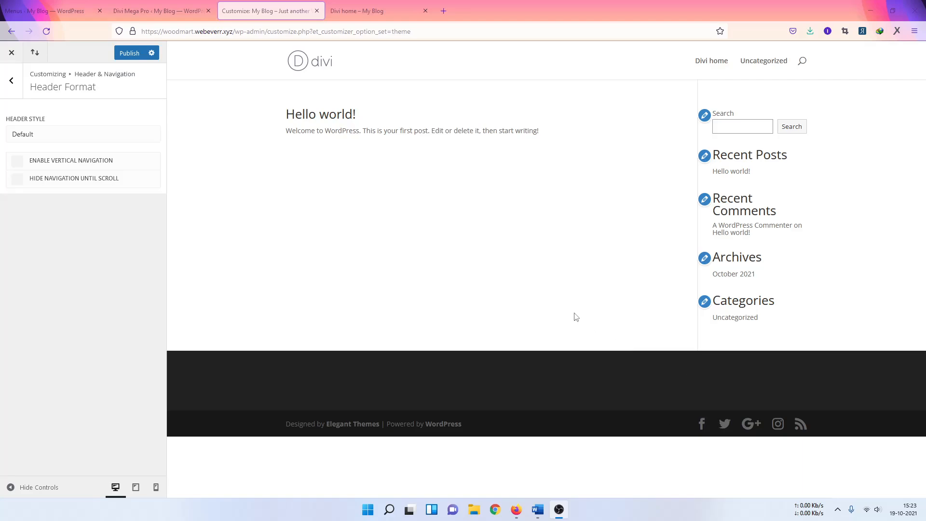